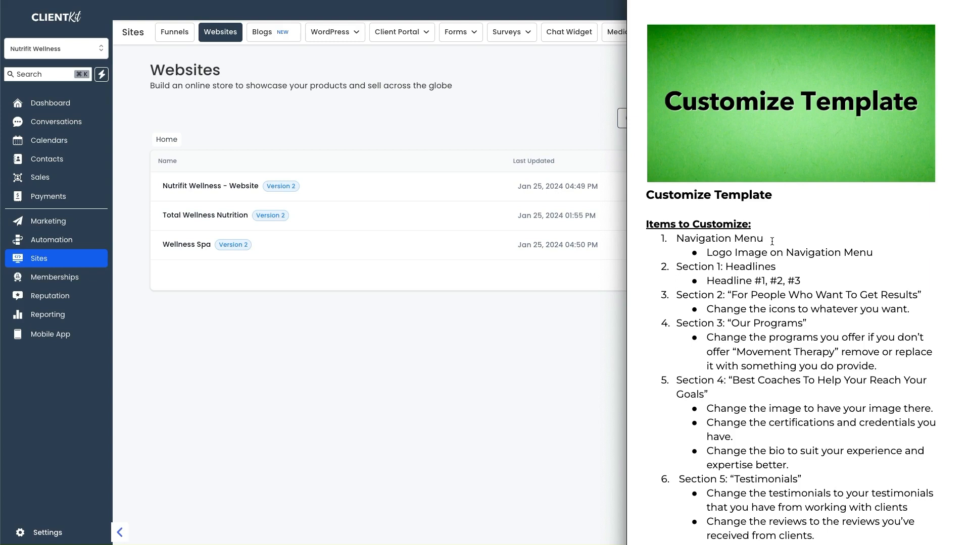
Bring the ClientKit Websites list forward and open the Nutrifit Wellness website's pages.
{"action": "left_click", "coordinate": [302, 358]}
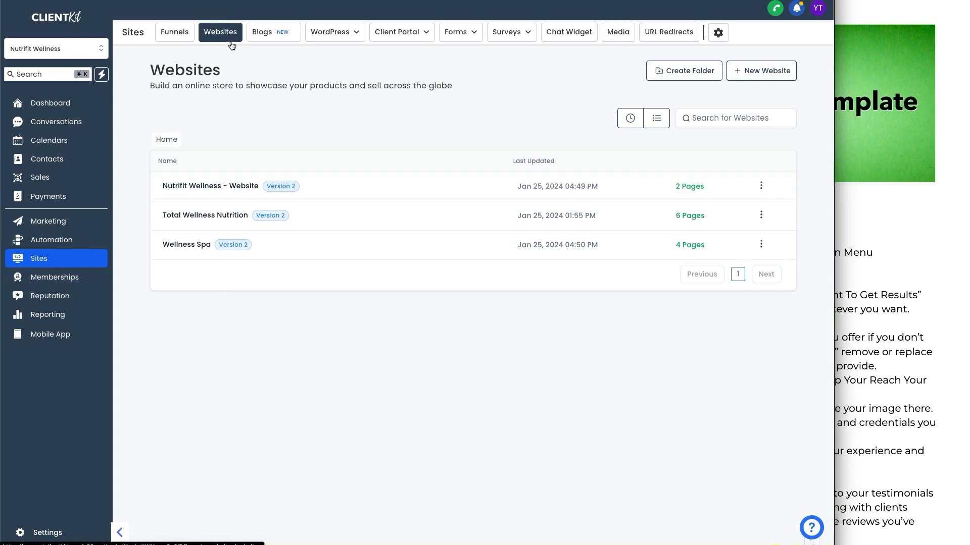
{"action": "left_click", "coordinate": [226, 187]}
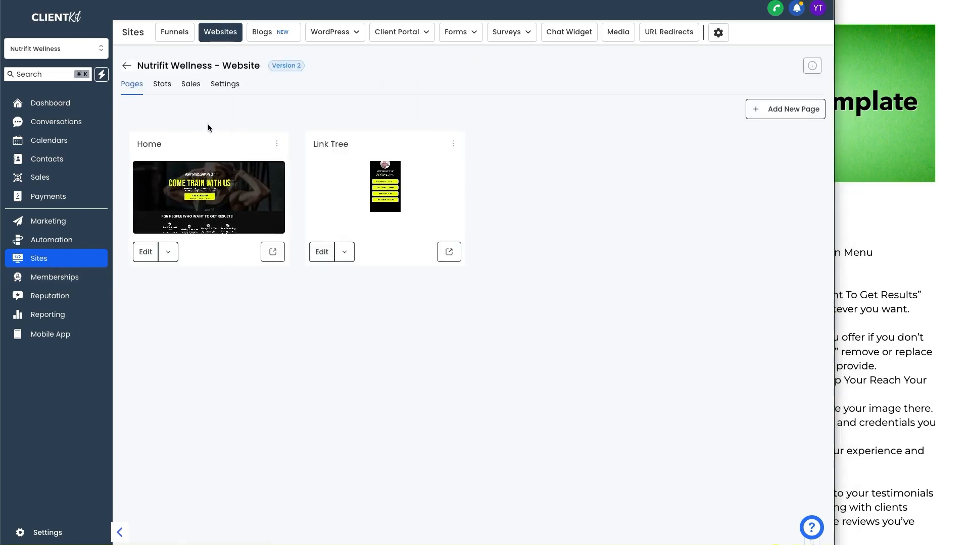
Annotate the Home and Link Tree page cards with circles and arrows, then clear them.
{"action": "mouse_move", "coordinate": [208, 126]}
{"action": "left_mouse_down"}
{"action": "mouse_move", "coordinate": [290, 173]}
{"action": "mouse_move", "coordinate": [290, 279]}
{"action": "mouse_move", "coordinate": [127, 282]}
{"action": "mouse_move", "coordinate": [126, 187]}
{"action": "mouse_move", "coordinate": [162, 121]}
{"action": "mouse_move", "coordinate": [190, 122]}
{"action": "left_mouse_up"}
{"action": "mouse_move", "coordinate": [375, 117]}
{"action": "left_mouse_down"}
{"action": "mouse_move", "coordinate": [478, 188]}
{"action": "mouse_move", "coordinate": [338, 292]}
{"action": "mouse_move", "coordinate": [321, 173]}
{"action": "mouse_move", "coordinate": [365, 122]}
{"action": "left_mouse_up"}
{"action": "left_click_drag", "start_coordinate": [272, 94], "coordinate": [267, 135]}
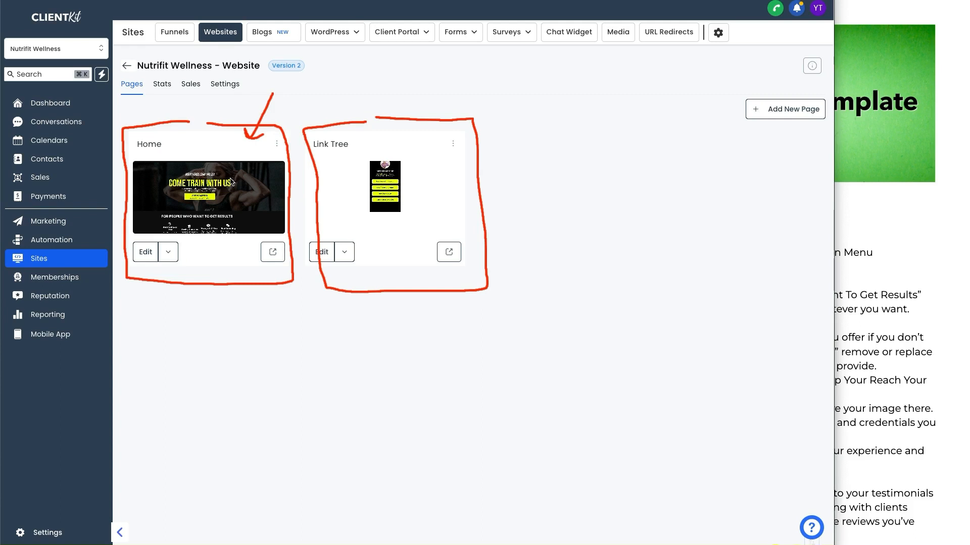
{"action": "mouse_move", "coordinate": [428, 278]}
{"action": "left_mouse_down"}
{"action": "mouse_move", "coordinate": [429, 310]}
{"action": "mouse_move", "coordinate": [433, 286]}
{"action": "left_mouse_up"}
{"action": "key", "text": "Escape"}
Choose Edit on the Home card to open it in the page builder.
{"action": "left_click", "coordinate": [909, 170]}
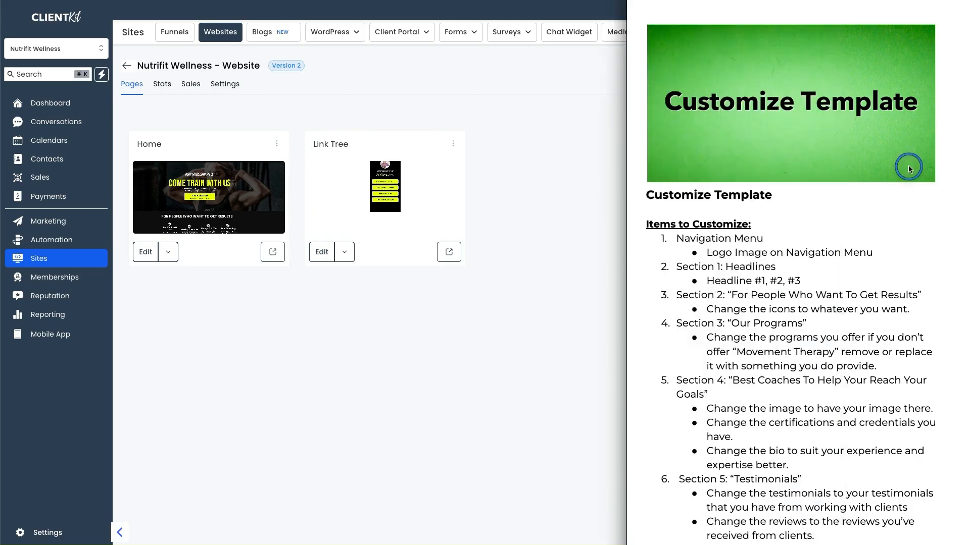
{"action": "left_click", "coordinate": [528, 295]}
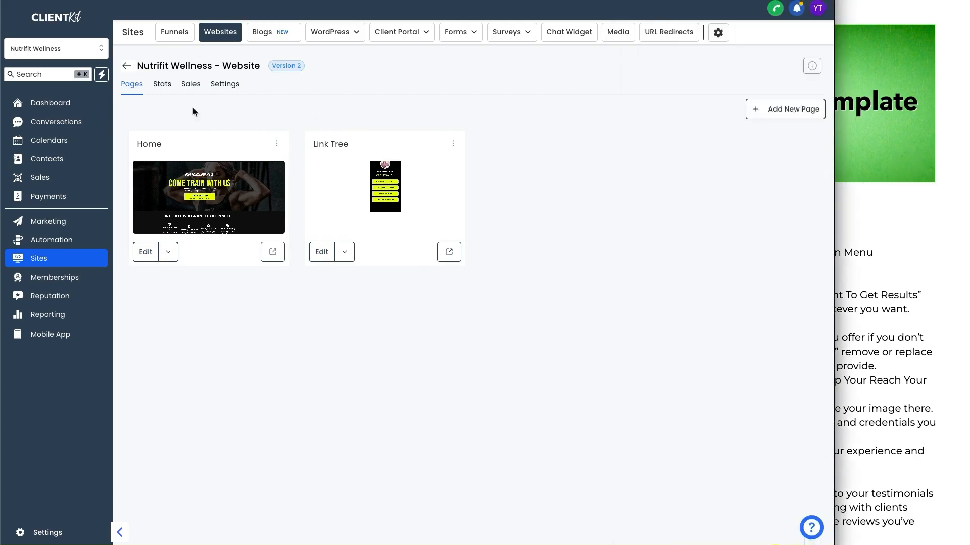
{"action": "left_click", "coordinate": [171, 256]}
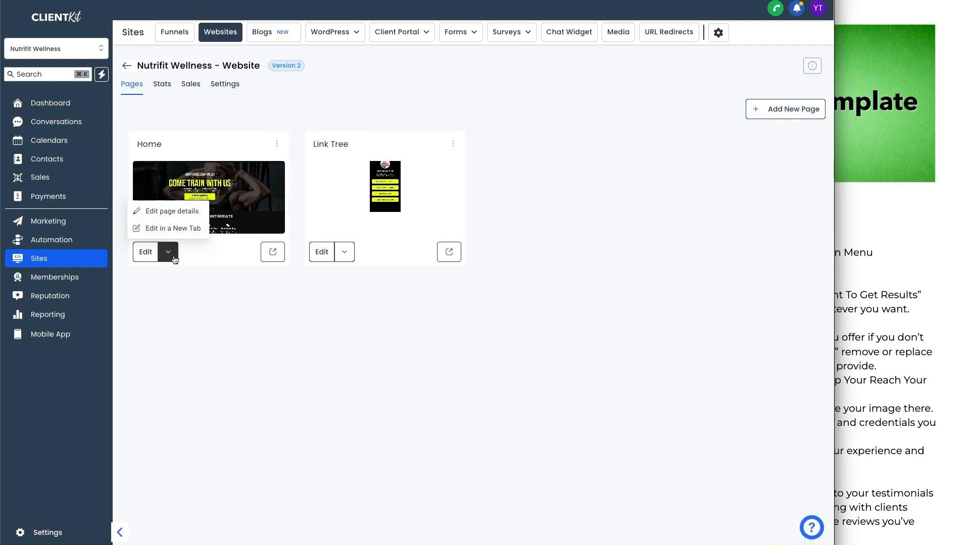
{"action": "left_click", "coordinate": [148, 255]}
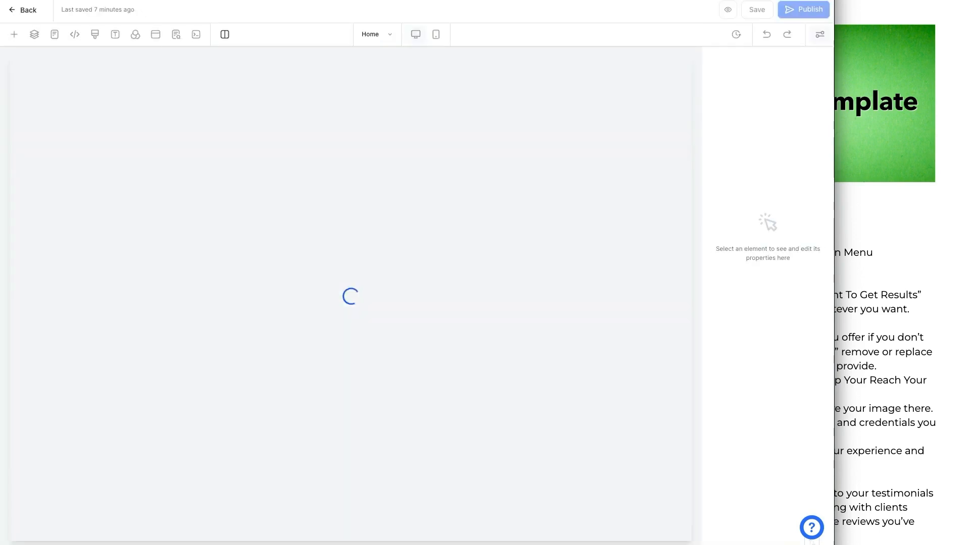
Let the Home page load and close the Section settings panel to widen the canvas.
{"action": "left_click", "coordinate": [130, 1]}
{"action": "left_click", "coordinate": [178, 258]}
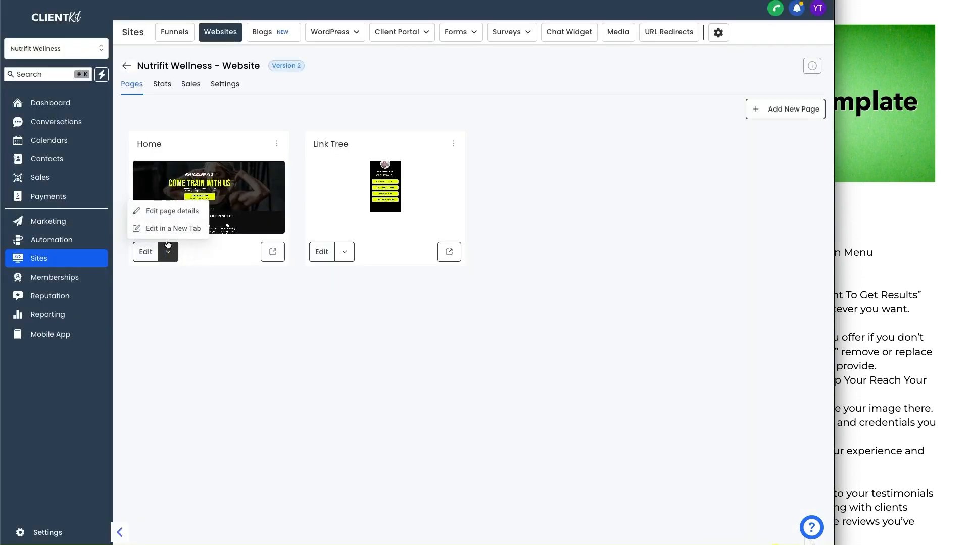
{"action": "left_click", "coordinate": [206, 267]}
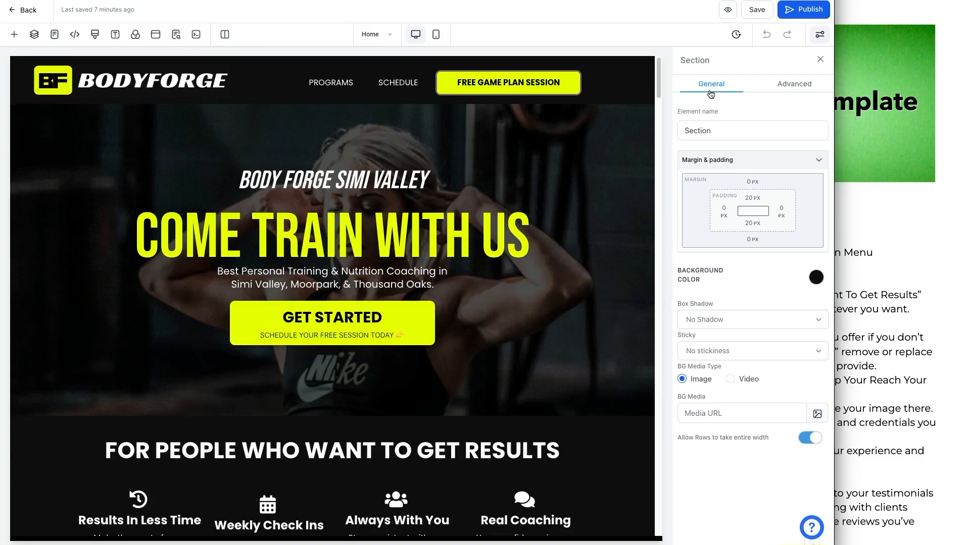
{"action": "left_click", "coordinate": [820, 60]}
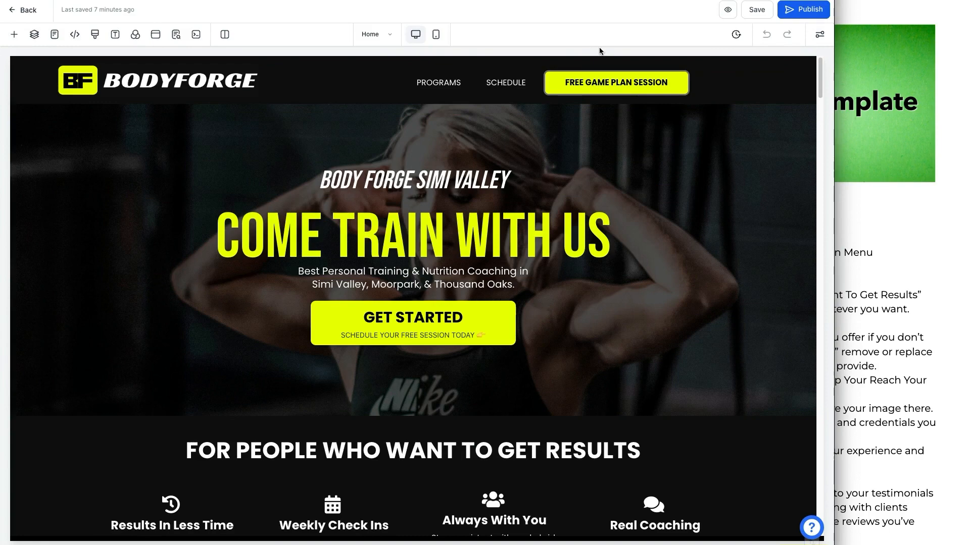
Review the customization checklist, then return to the page builder.
{"action": "left_click", "coordinate": [888, 210]}
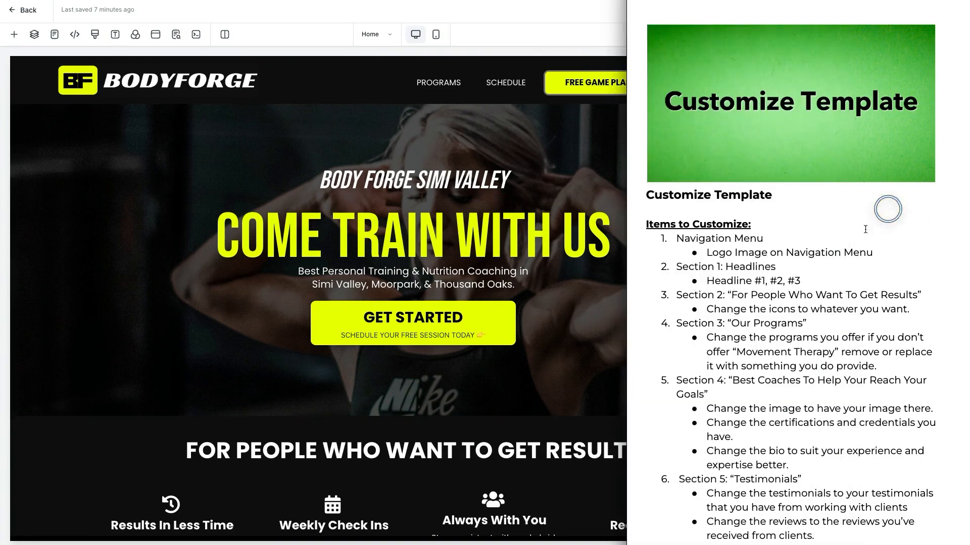
{"action": "scroll", "coordinate": [798, 247], "scroll_direction": "down", "scroll_amount": 1}
{"action": "scroll", "coordinate": [798, 247], "scroll_direction": "down", "scroll_amount": 3}
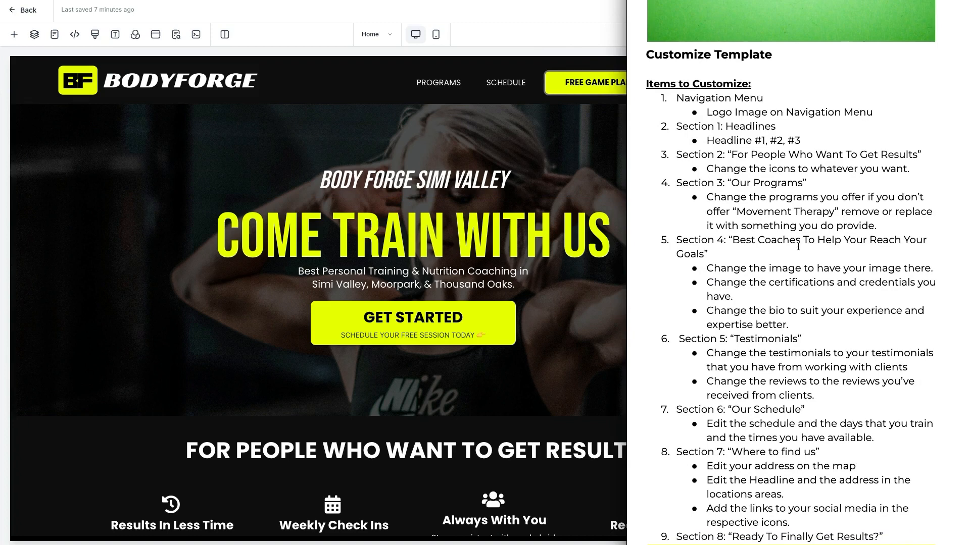
{"action": "left_click", "coordinate": [219, 191]}
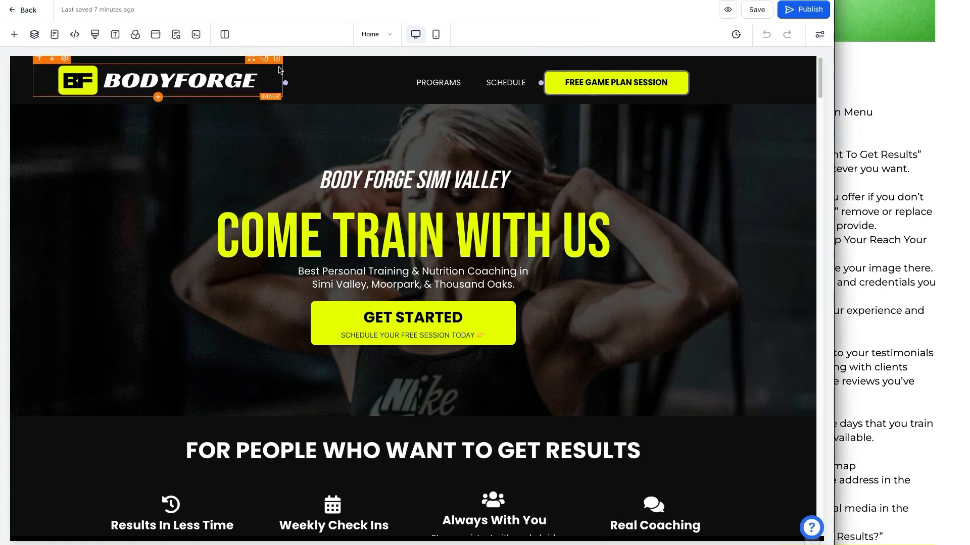
Select the BODYFORGE logo, widen the editor, and reveal its image source field (400 × 66 px).
{"action": "left_click", "coordinate": [215, 89]}
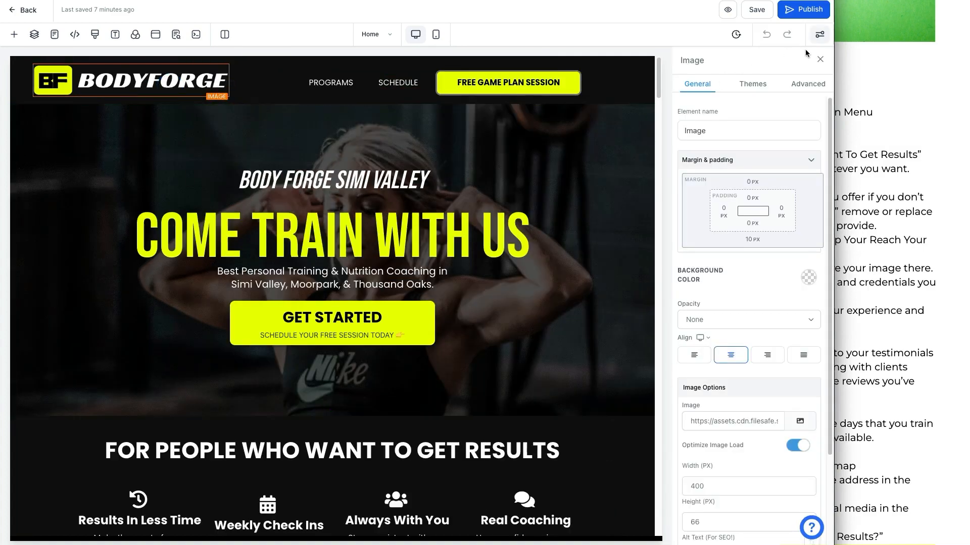
{"action": "left_click", "coordinate": [820, 59]}
{"action": "left_click_drag", "start_coordinate": [838, 88], "coordinate": [921, 93]}
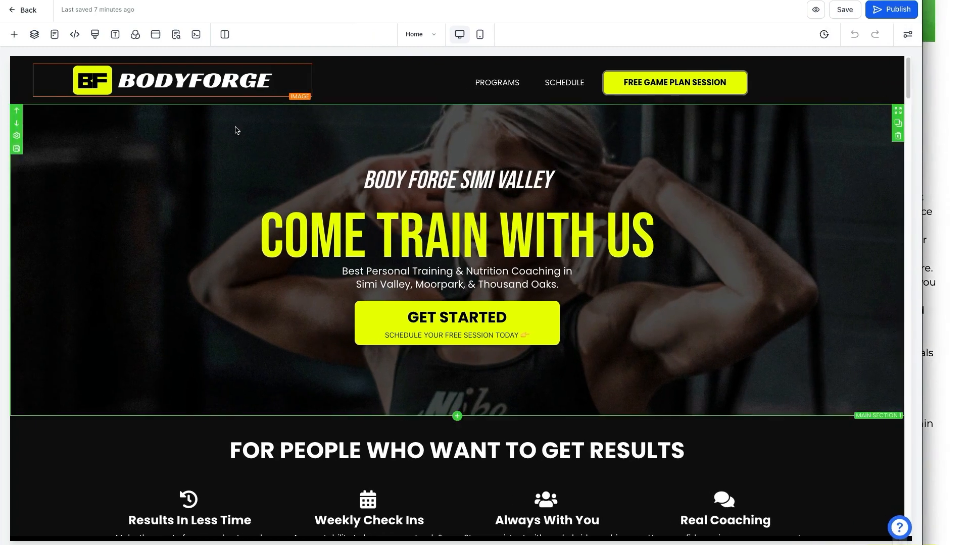
{"action": "left_click", "coordinate": [174, 81]}
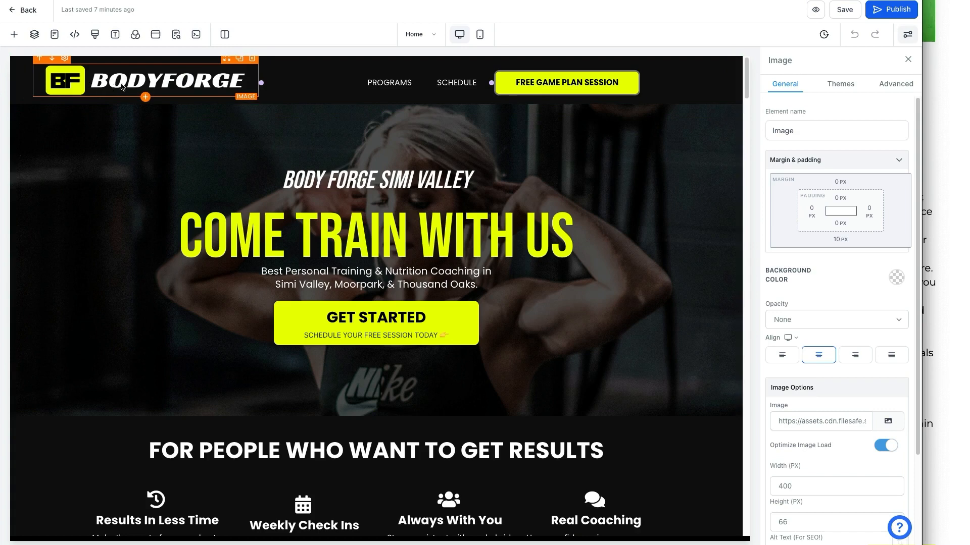
{"action": "scroll", "coordinate": [887, 386], "scroll_direction": "down", "scroll_amount": 2}
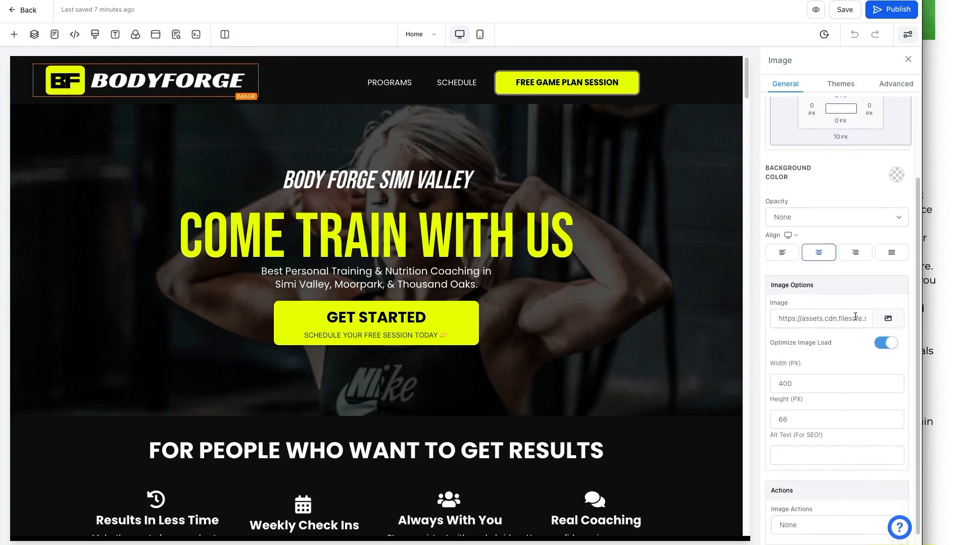
{"action": "left_click", "coordinate": [850, 313]}
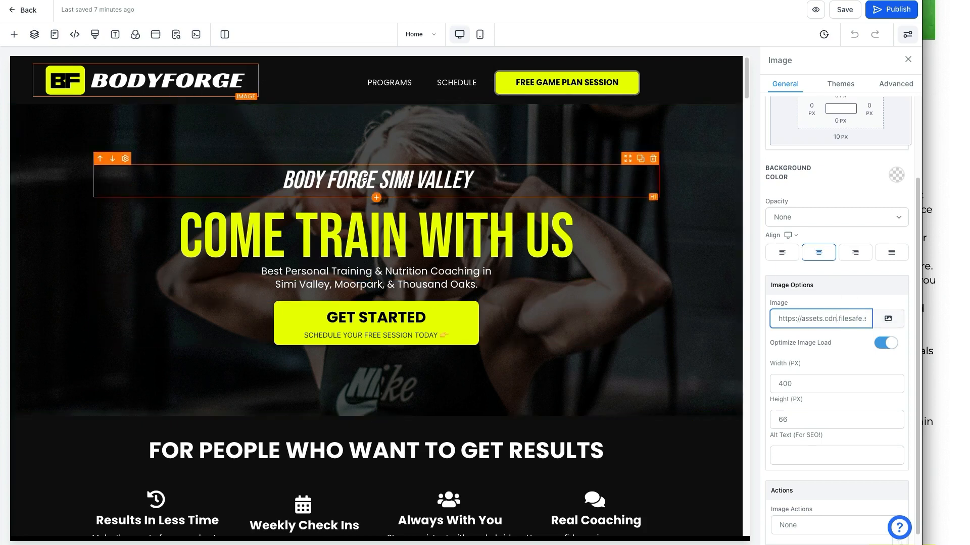
{"action": "key", "text": "ctrl+a"}
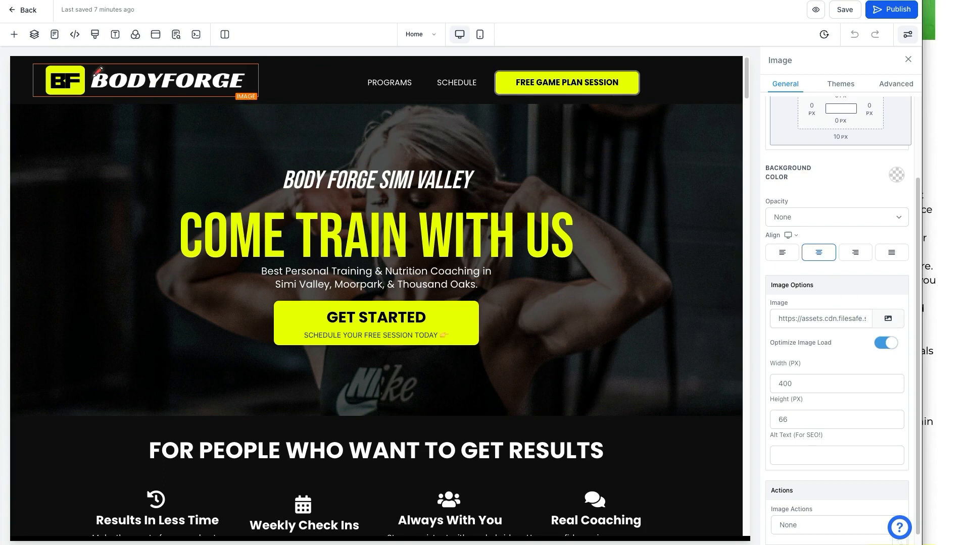
{"action": "mouse_move", "coordinate": [785, 277]}
{"action": "left_mouse_down"}
{"action": "mouse_move", "coordinate": [848, 276]}
{"action": "mouse_move", "coordinate": [911, 297]}
{"action": "mouse_move", "coordinate": [854, 327]}
{"action": "mouse_move", "coordinate": [753, 319]}
{"action": "mouse_move", "coordinate": [763, 277]}
{"action": "left_mouse_up"}
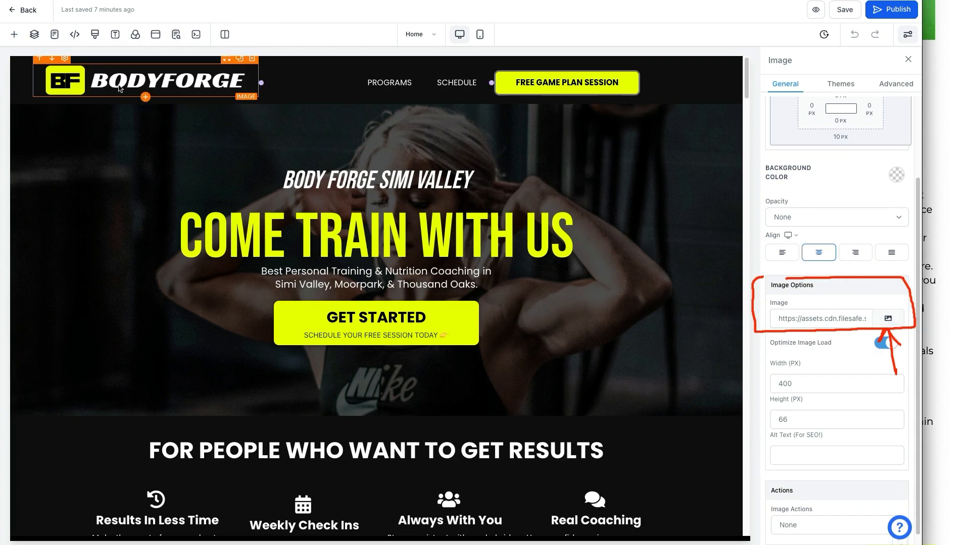
Open the media library from the logo's image picker, then switch to the Body Forge logo design in Canva.
{"action": "left_click", "coordinate": [890, 322]}
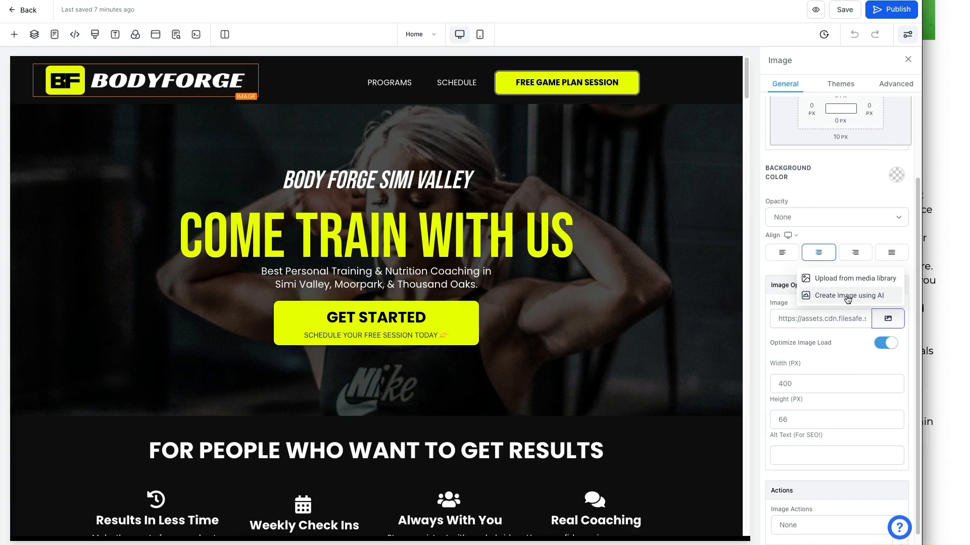
{"action": "left_click", "coordinate": [852, 285]}
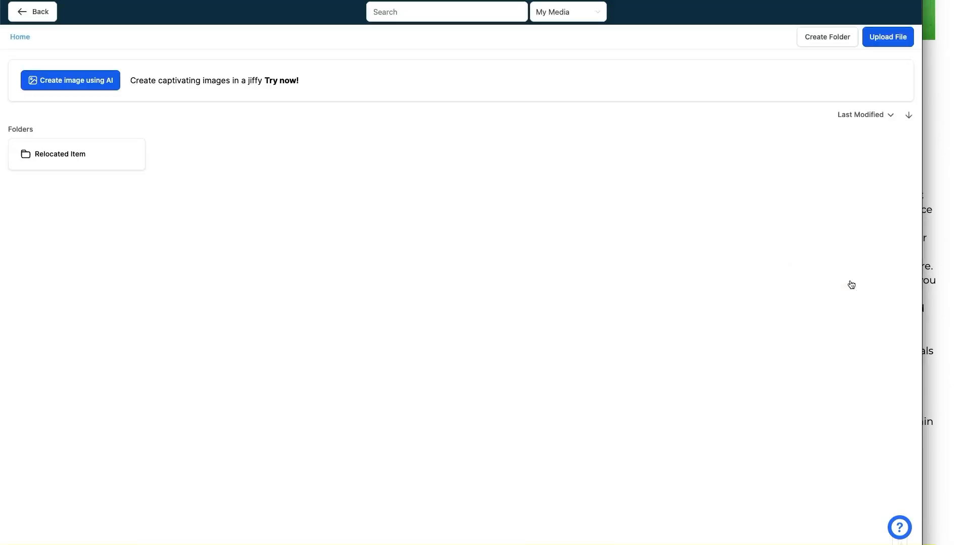
{"action": "mouse_move", "coordinate": [859, 133]}
{"action": "left_mouse_down"}
{"action": "mouse_move", "coordinate": [877, 61]}
{"action": "mouse_move", "coordinate": [887, 67]}
{"action": "left_mouse_up"}
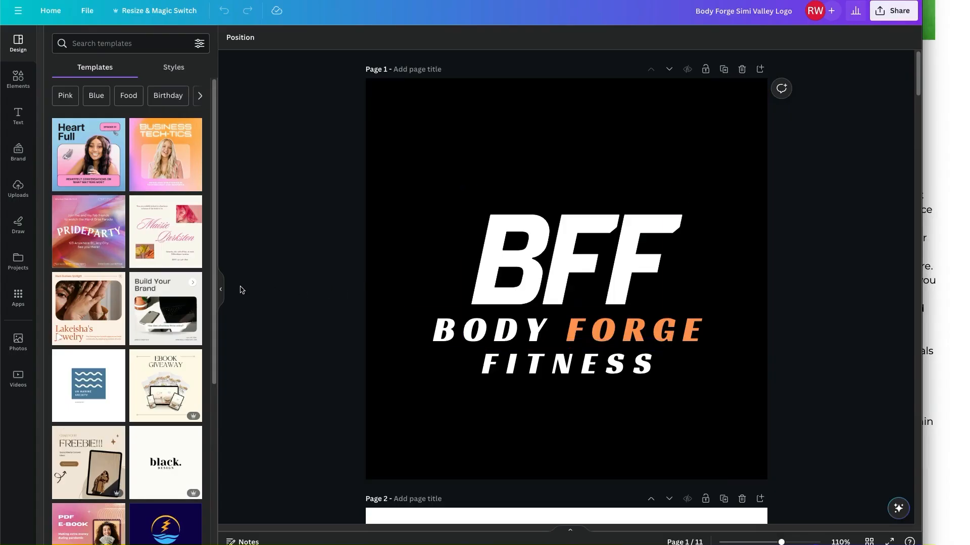
{"action": "left_click", "coordinate": [224, 289]}
Browse the logo pages and set up a PNG download with a transparent background.
{"action": "scroll", "coordinate": [337, 297], "scroll_direction": "down", "scroll_amount": 20}
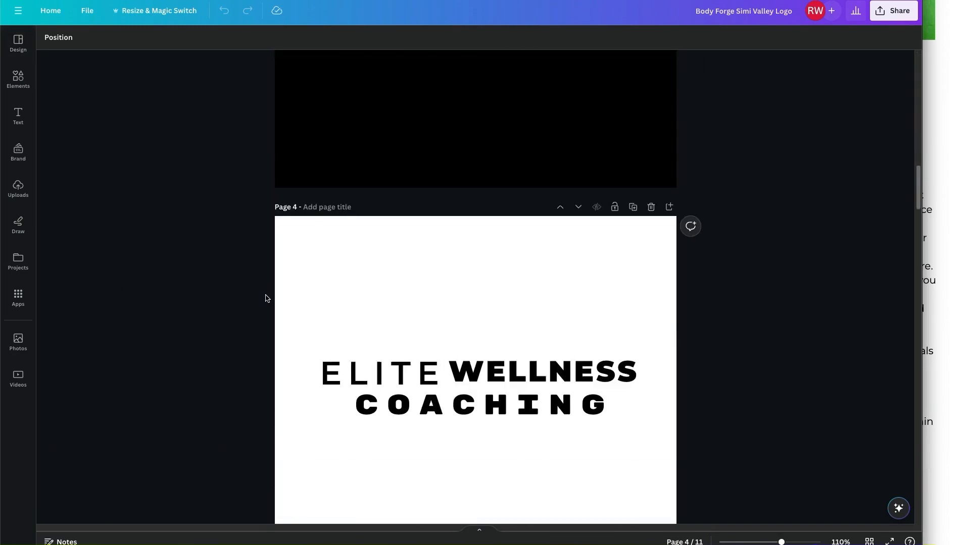
{"action": "scroll", "coordinate": [267, 298], "scroll_direction": "down", "scroll_amount": 15}
{"action": "scroll", "coordinate": [268, 298], "scroll_direction": "up", "scroll_amount": 20}
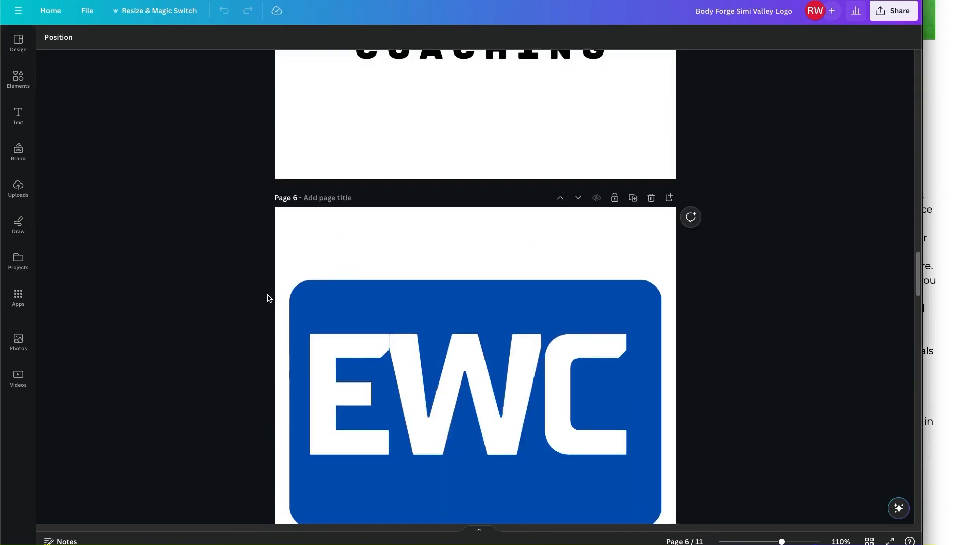
{"action": "scroll", "coordinate": [268, 298], "scroll_direction": "down", "scroll_amount": 20}
{"action": "scroll", "coordinate": [275, 298], "scroll_direction": "up", "scroll_amount": 7}
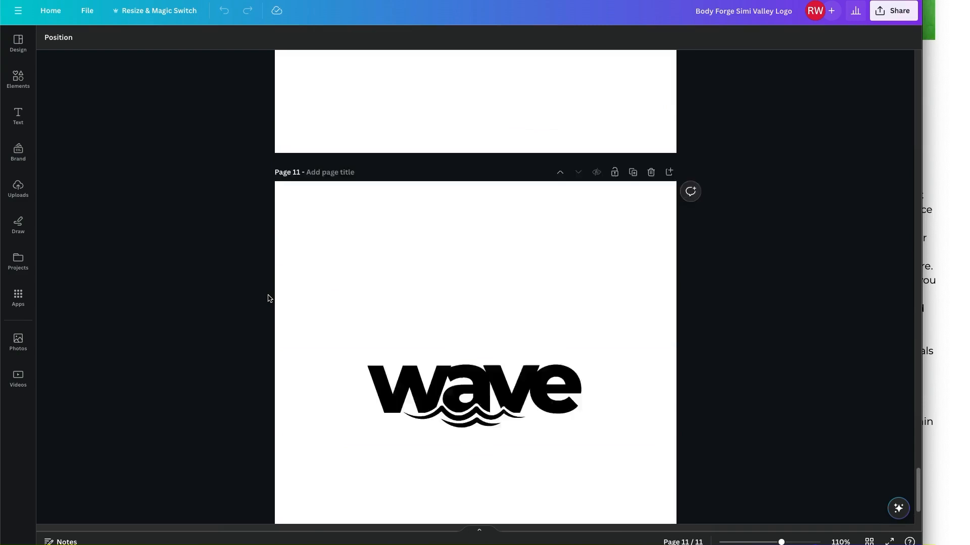
{"action": "scroll", "coordinate": [283, 299], "scroll_direction": "up", "scroll_amount": 2}
{"action": "scroll", "coordinate": [469, 288], "scroll_direction": "up", "scroll_amount": 4}
{"action": "scroll", "coordinate": [467, 286], "scroll_direction": "down", "scroll_amount": 9}
{"action": "scroll", "coordinate": [535, 273], "scroll_direction": "up", "scroll_amount": 6}
{"action": "scroll", "coordinate": [536, 273], "scroll_direction": "up", "scroll_amount": 2}
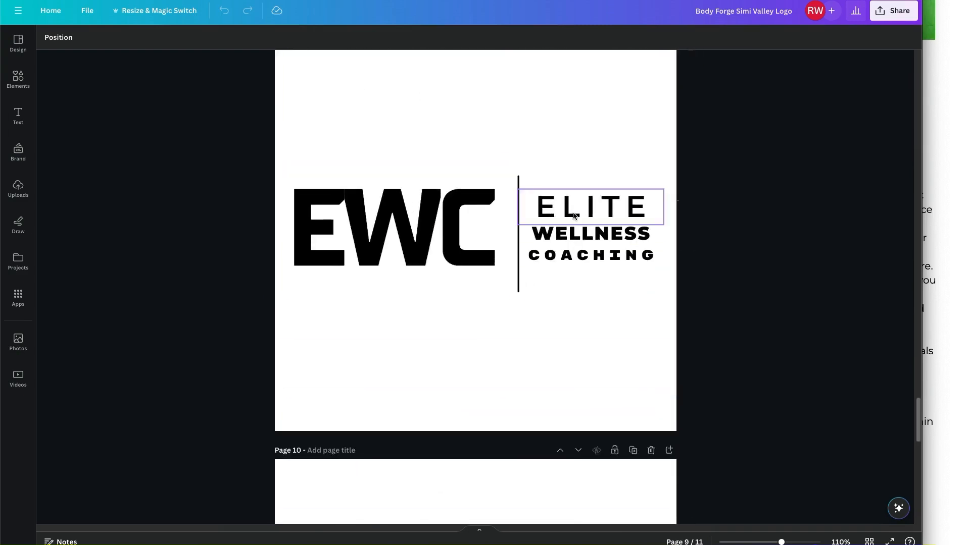
{"action": "left_click", "coordinate": [903, 17]}
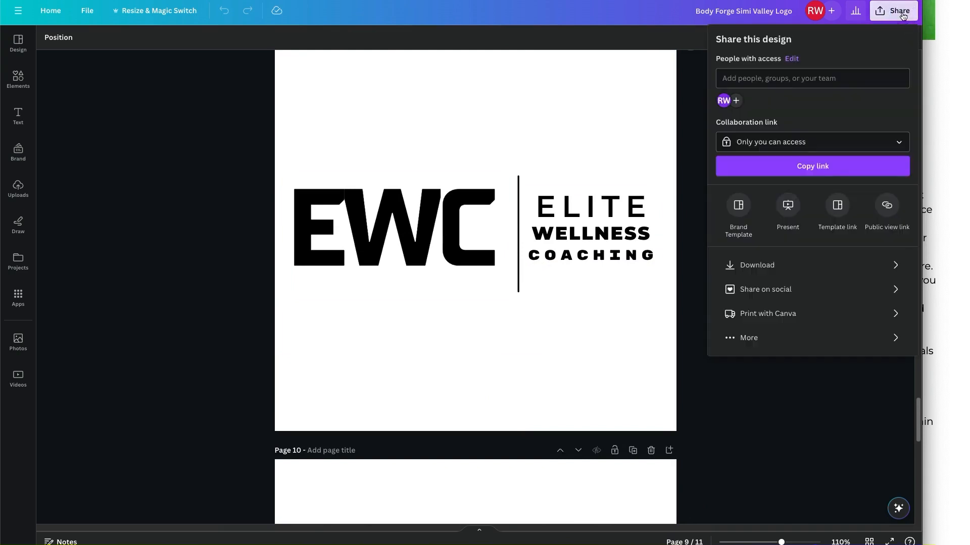
{"action": "left_click", "coordinate": [765, 272]}
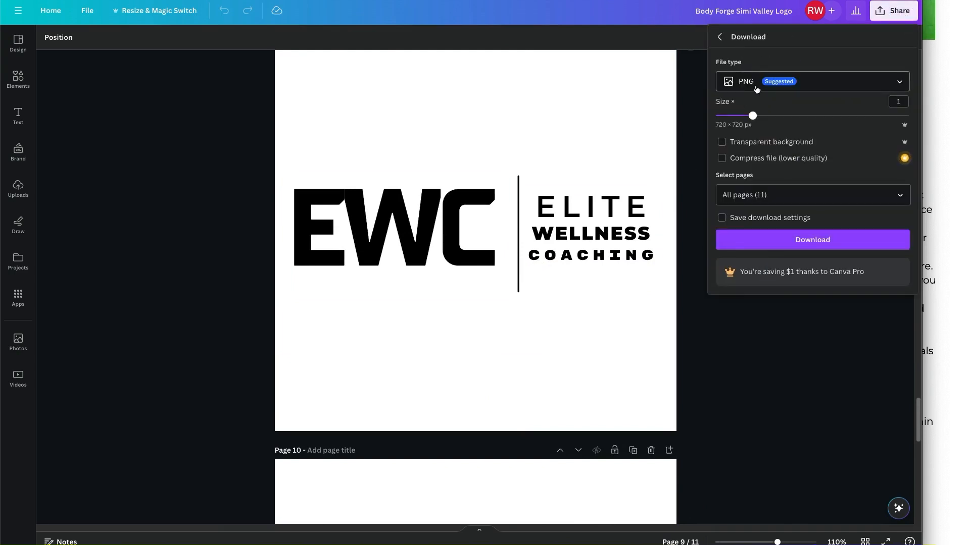
{"action": "left_click", "coordinate": [749, 144]}
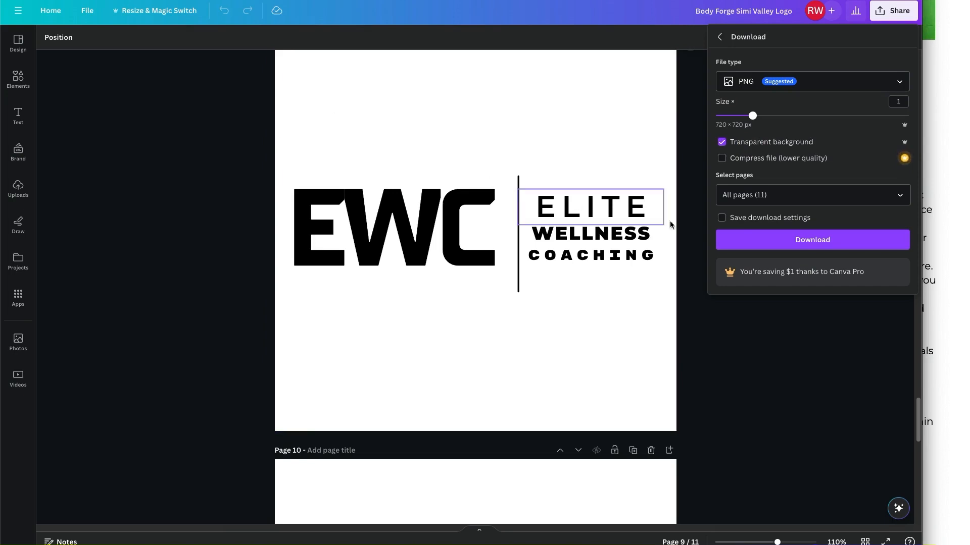
Restrict the download to Page 9 only.
{"action": "left_click", "coordinate": [898, 200]}
{"action": "left_click", "coordinate": [847, 225]}
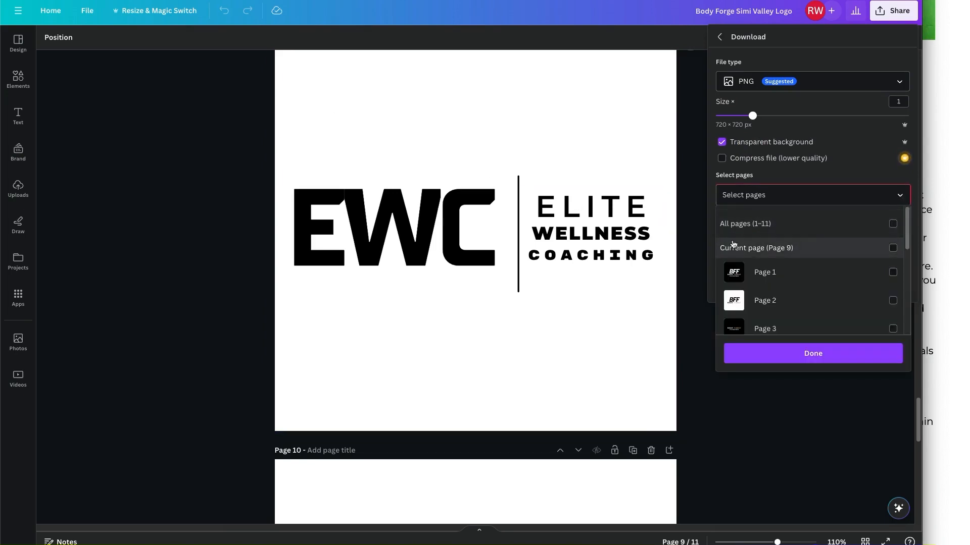
{"action": "left_click", "coordinate": [241, 199]}
{"action": "scroll", "coordinate": [251, 200], "scroll_direction": "up", "scroll_amount": 3}
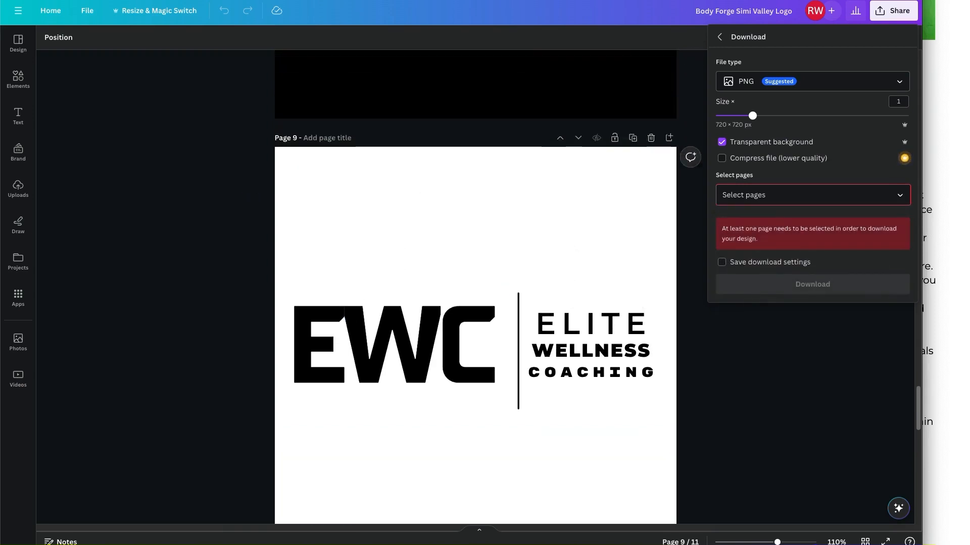
{"action": "mouse_move", "coordinate": [286, 129]}
{"action": "left_mouse_down"}
{"action": "mouse_move", "coordinate": [320, 135]}
{"action": "mouse_move", "coordinate": [303, 126]}
{"action": "left_mouse_up"}
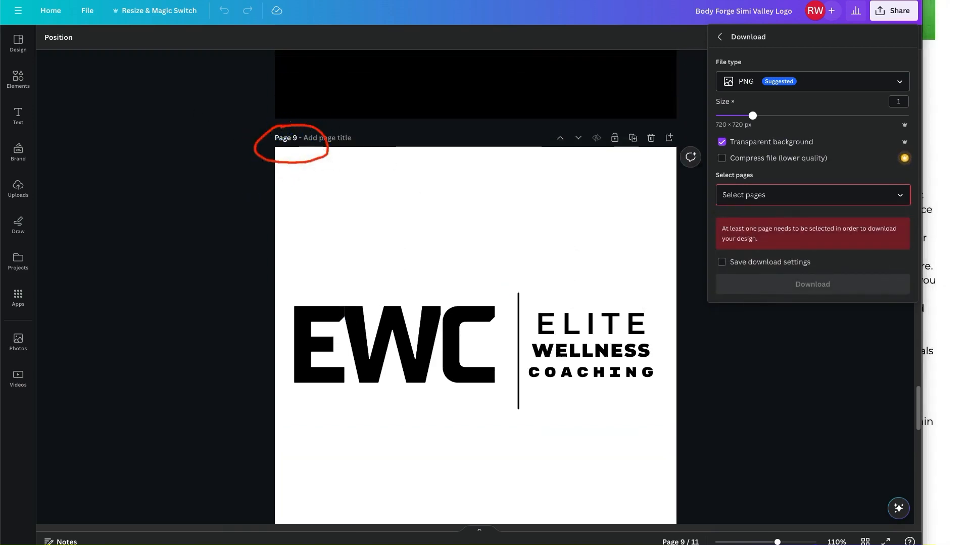
{"action": "left_click", "coordinate": [793, 191]}
{"action": "scroll", "coordinate": [830, 254], "scroll_direction": "down", "scroll_amount": 5}
{"action": "left_click", "coordinate": [814, 267]}
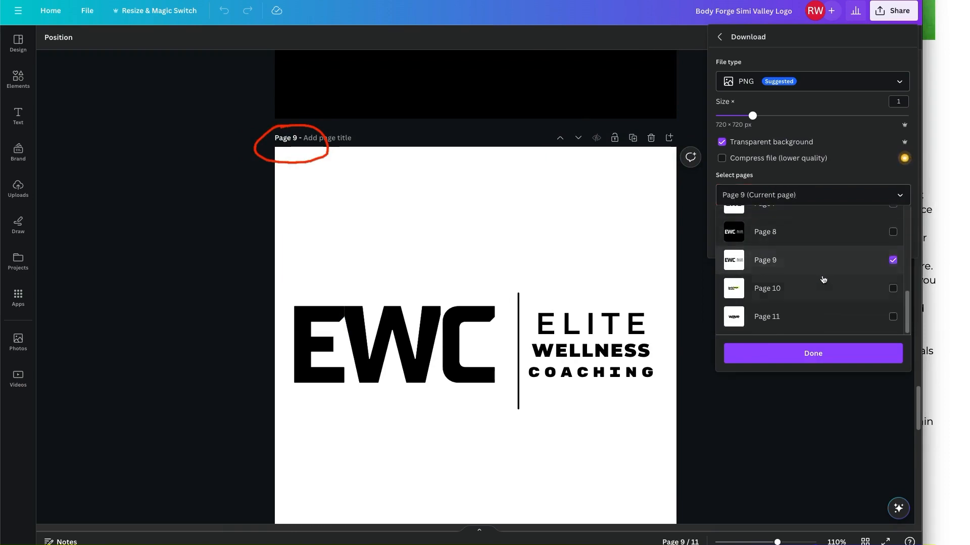
{"action": "left_click", "coordinate": [814, 348]}
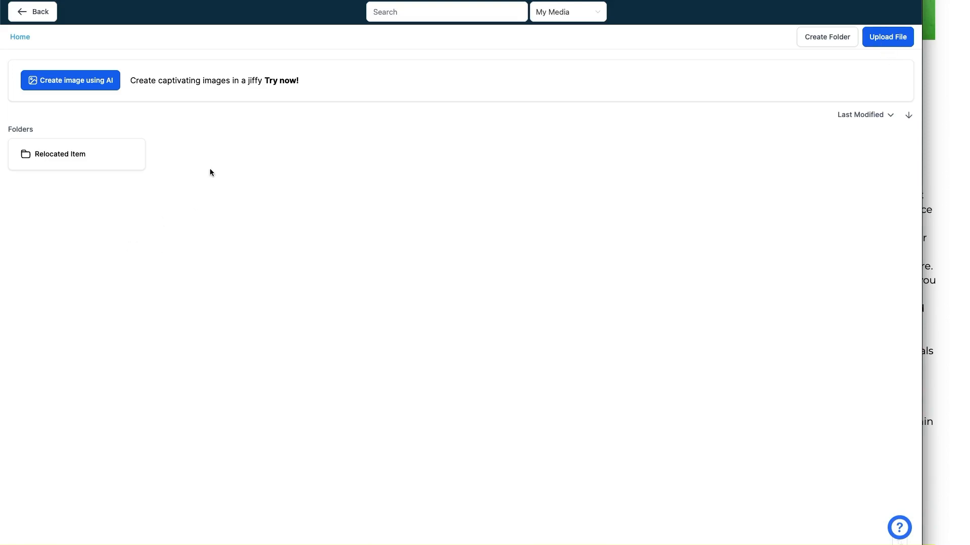
Upload Body Forge Simi Valley Logo.png to My Media and set it as the header logo.
{"action": "left_click_drag", "start_coordinate": [210, 135], "coordinate": [167, 201]}
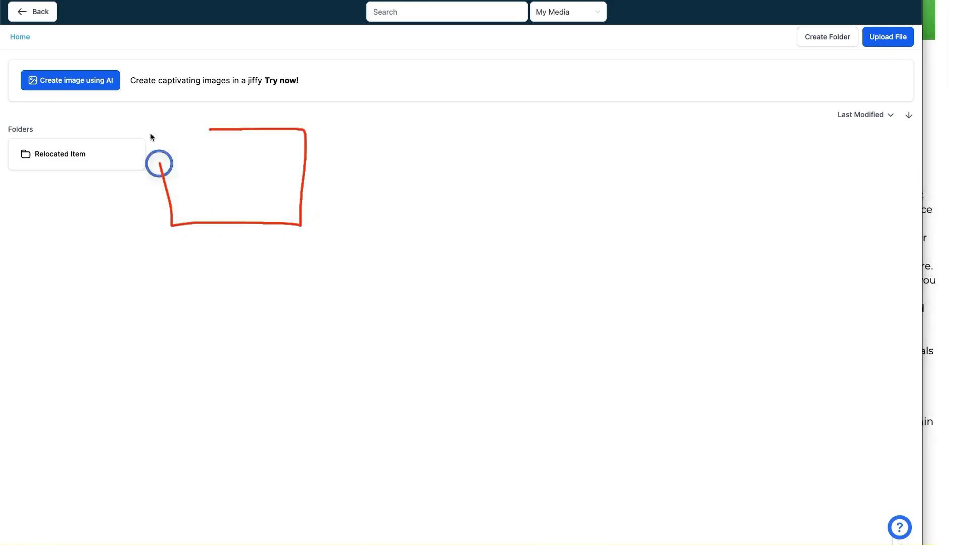
{"action": "left_click_drag", "start_coordinate": [166, 201], "coordinate": [226, 117]}
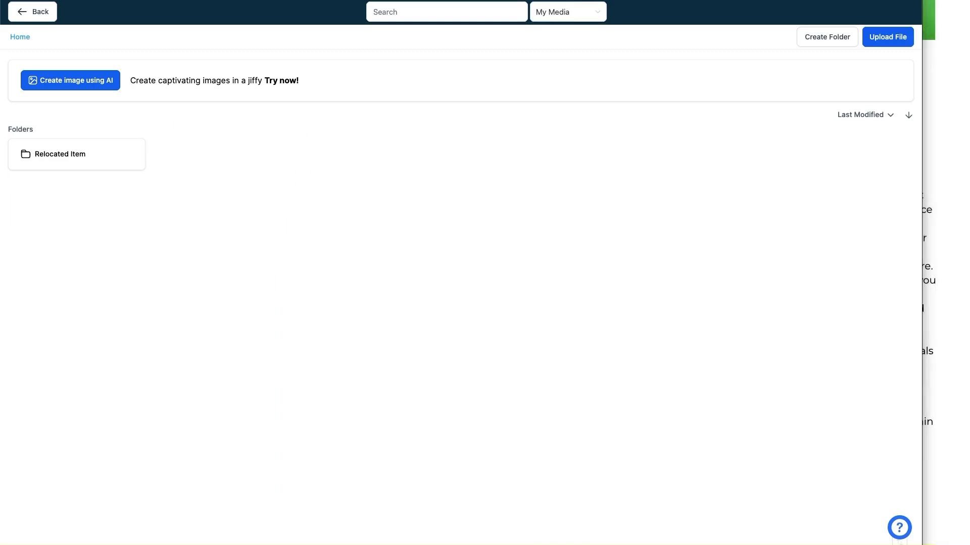
{"action": "left_click", "coordinate": [901, 33]}
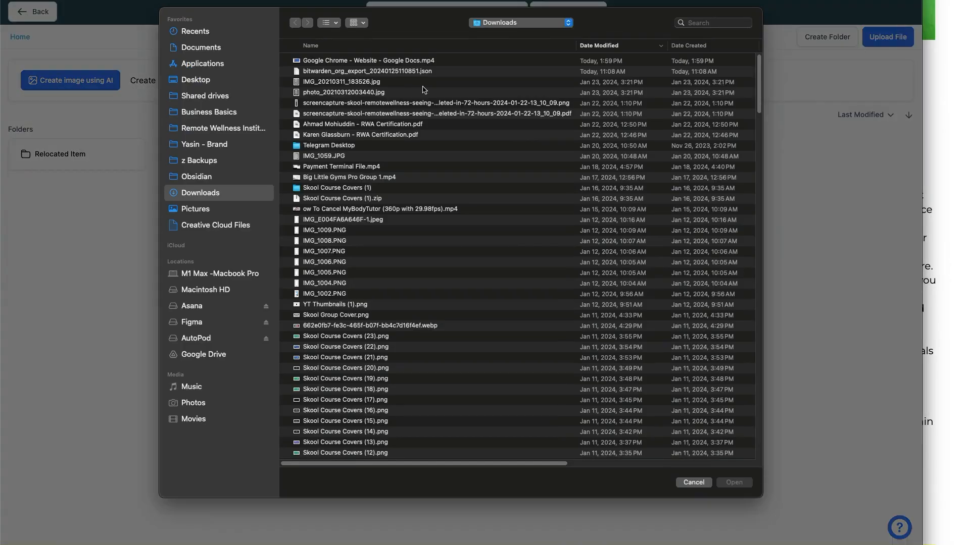
{"action": "double_click", "coordinate": [357, 61]}
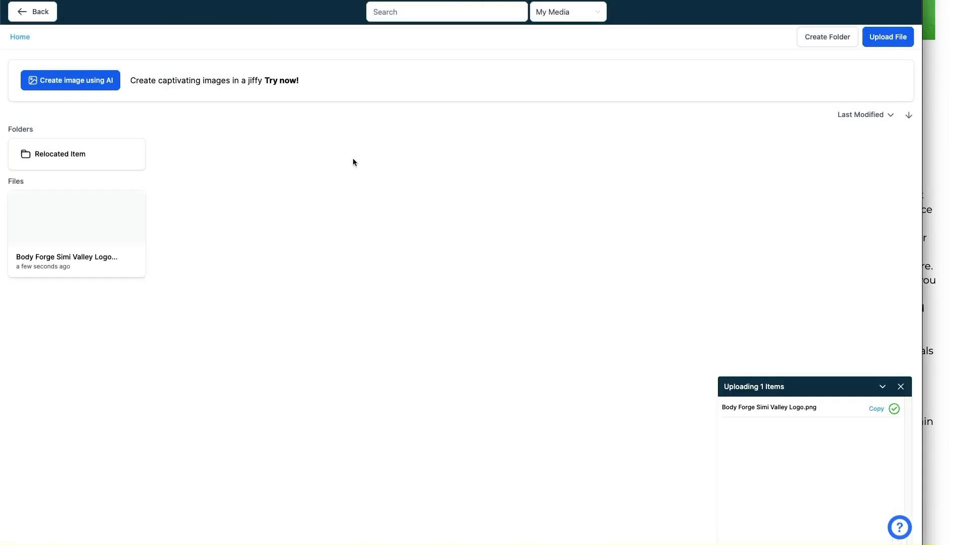
{"action": "left_click", "coordinate": [80, 240]}
{"action": "left_click", "coordinate": [94, 227]}
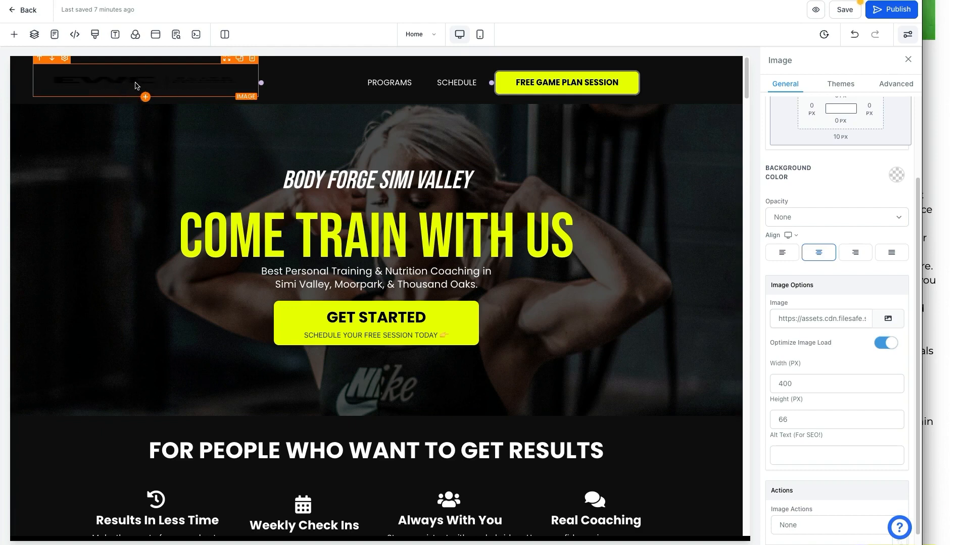
Duplicate Page 9 as Page 10 and give it a black background.
{"action": "left_click", "coordinate": [444, 1]}
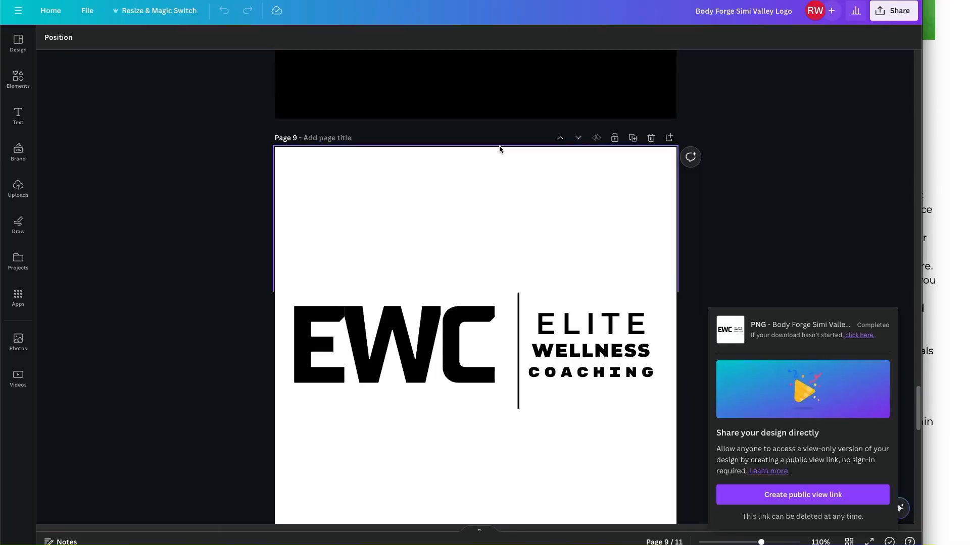
{"action": "scroll", "coordinate": [465, 333], "scroll_direction": "down", "scroll_amount": 1}
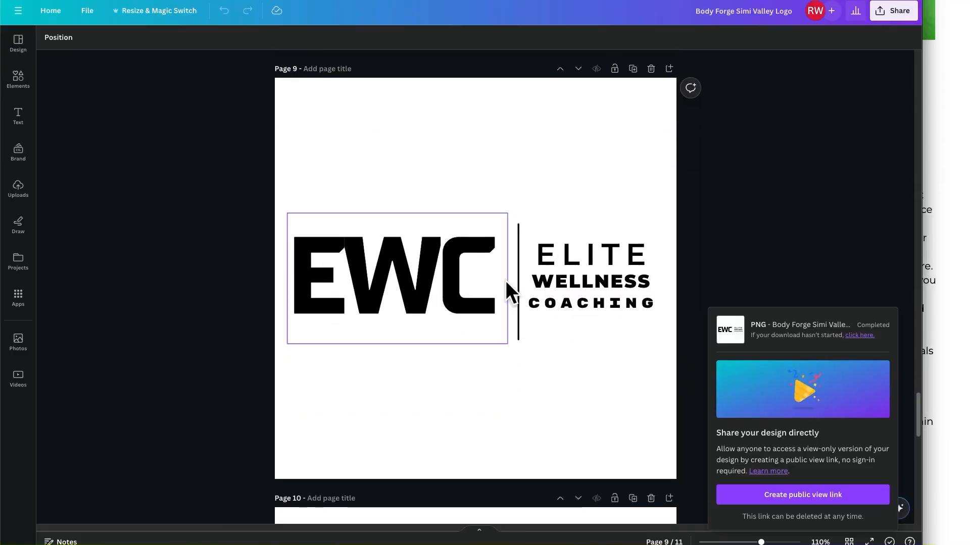
{"action": "left_click", "coordinate": [320, 125]}
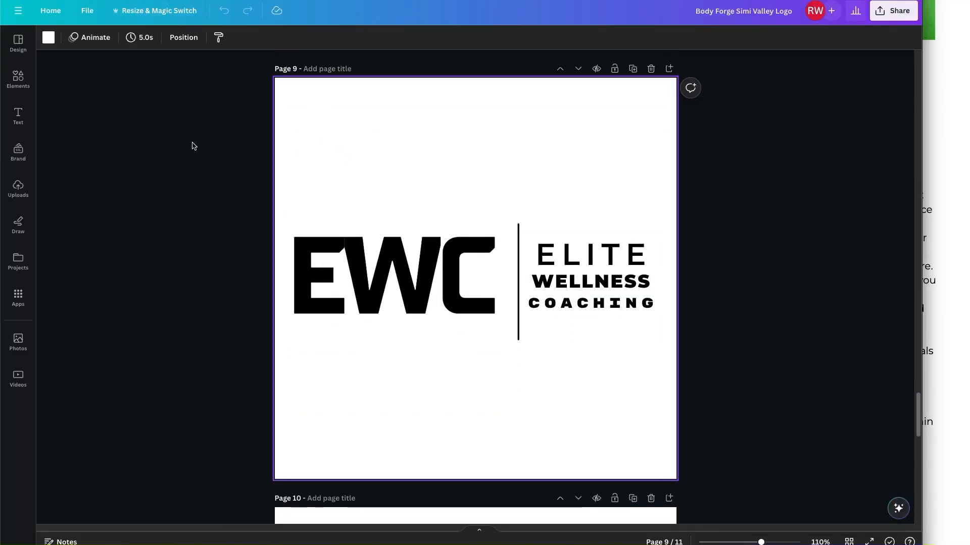
{"action": "left_click", "coordinate": [631, 69]}
{"action": "left_click", "coordinate": [400, 136]}
{"action": "left_click", "coordinate": [50, 36]}
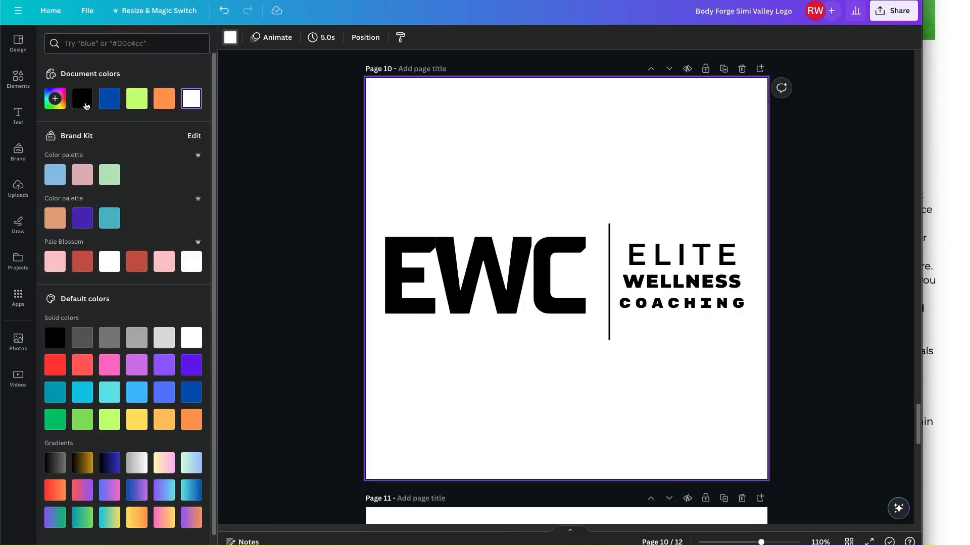
{"action": "left_click", "coordinate": [86, 101]}
{"action": "left_click", "coordinate": [272, 172]}
{"action": "left_click", "coordinate": [229, 217]}
Select all the logo elements on Page 10 for recolouring.
{"action": "left_click_drag", "start_coordinate": [214, 266], "coordinate": [789, 371]}
{"action": "left_click_drag", "start_coordinate": [827, 412], "coordinate": [291, 134]}
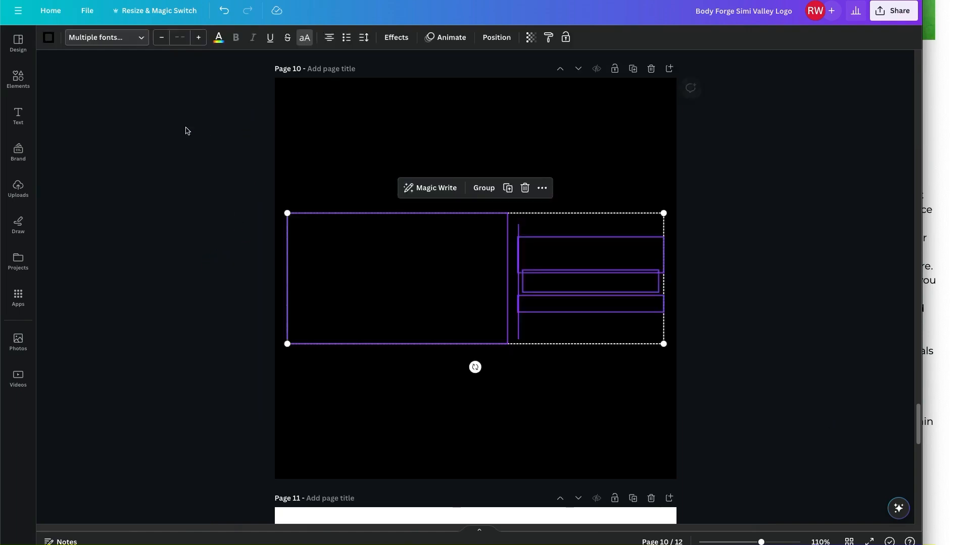
{"action": "left_click", "coordinate": [218, 37]}
Turn the Page 10 logo text white.
{"action": "left_click", "coordinate": [190, 105]}
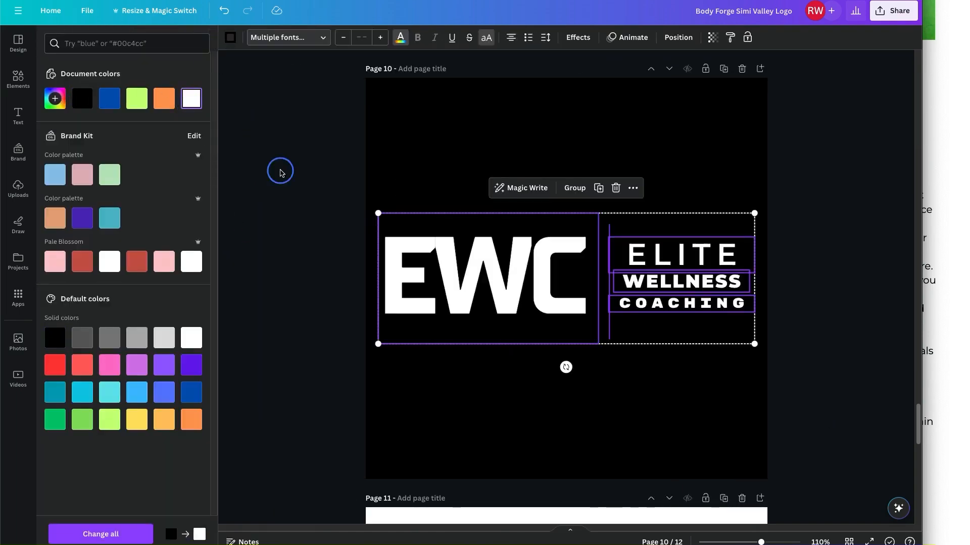
{"action": "left_click", "coordinate": [823, 147]}
{"action": "left_click", "coordinate": [823, 147]}
Download only Page 10 as a PNG and save the file.
{"action": "left_click", "coordinate": [894, 11]}
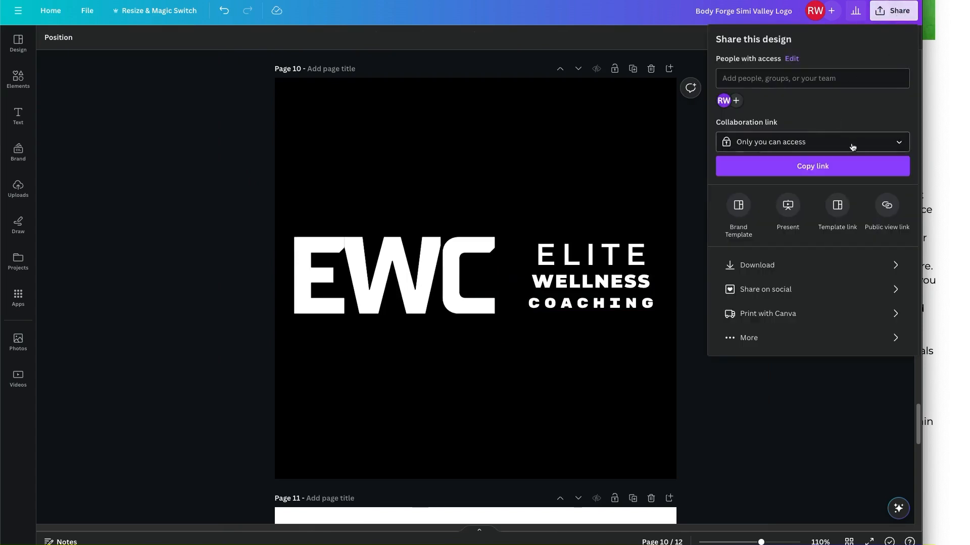
{"action": "left_click", "coordinate": [824, 263]}
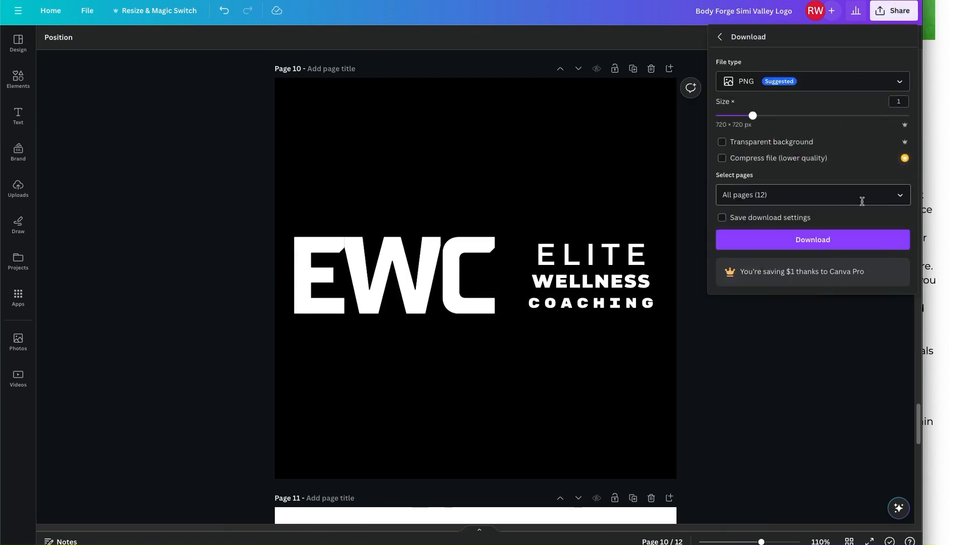
{"action": "left_click", "coordinate": [861, 197]}
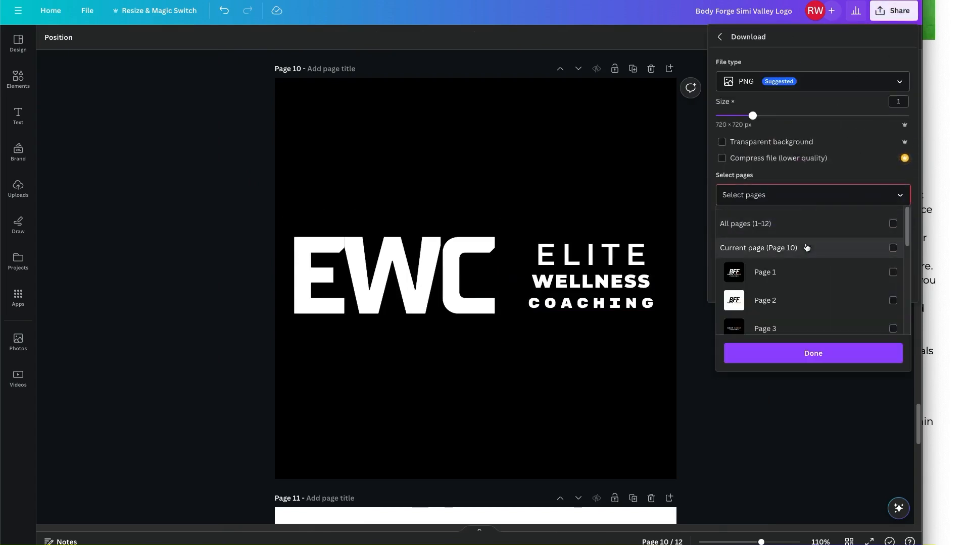
{"action": "left_click", "coordinate": [807, 248]}
{"action": "left_click", "coordinate": [797, 353]}
{"action": "left_click", "coordinate": [779, 247]}
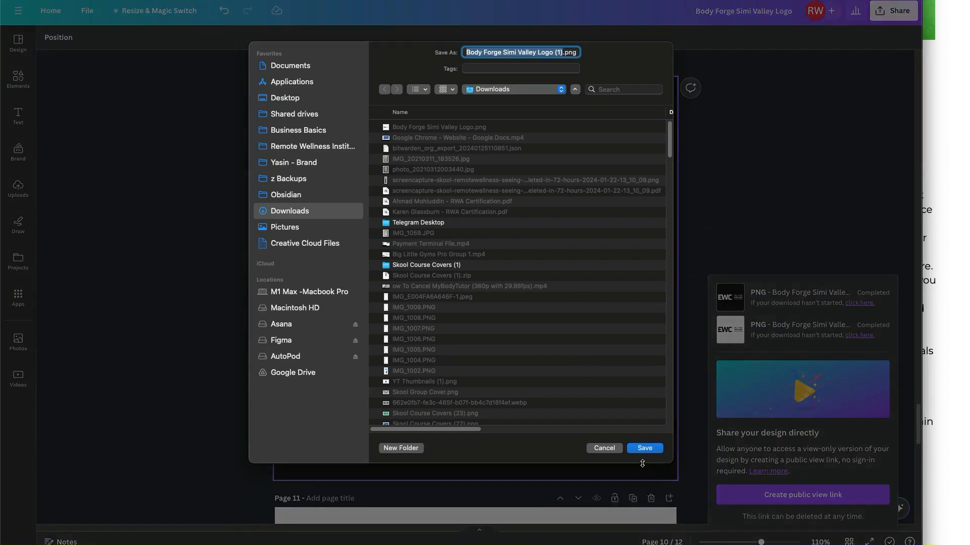
{"action": "left_click", "coordinate": [644, 449]}
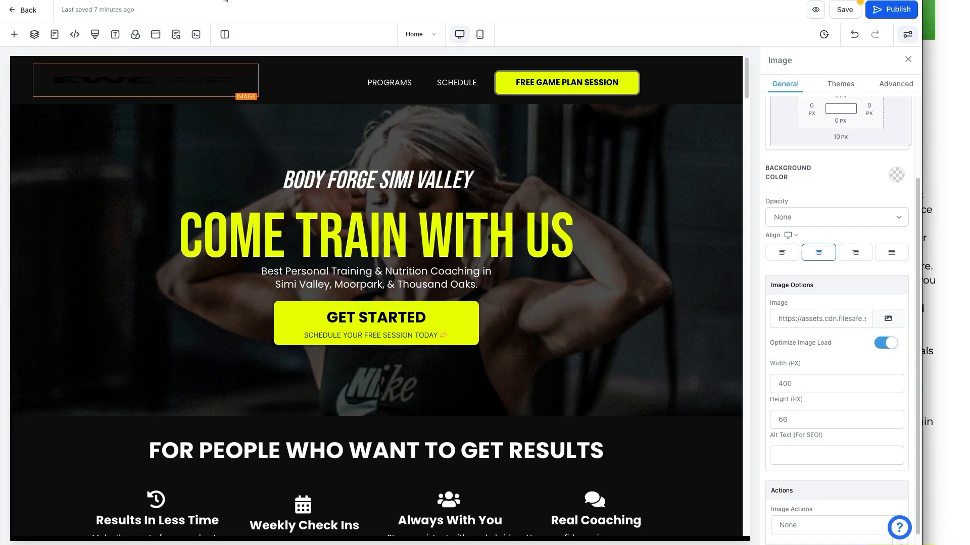
Upload Body Forge Simi Valley Logo (1).png and set the white logo as the header image.
{"action": "left_click", "coordinate": [881, 319]}
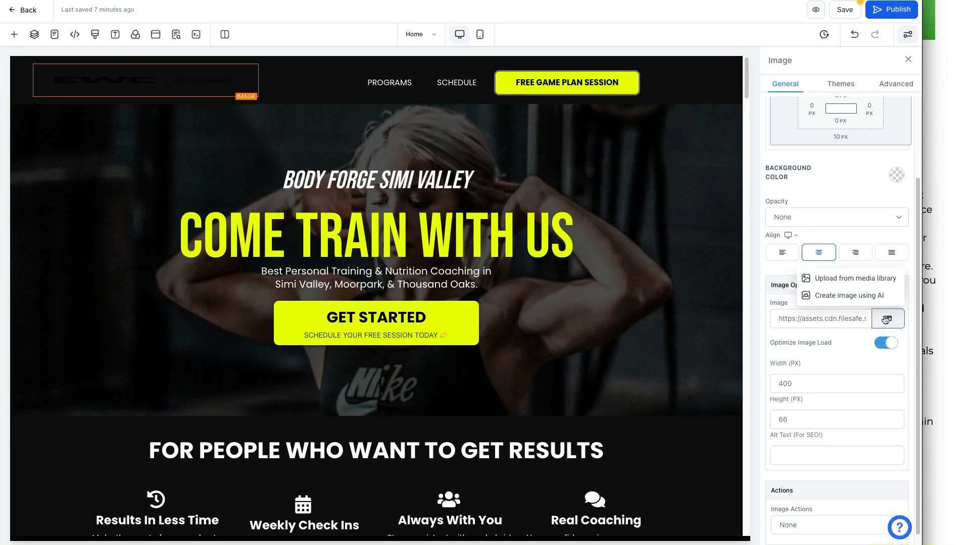
{"action": "left_click", "coordinate": [854, 296]}
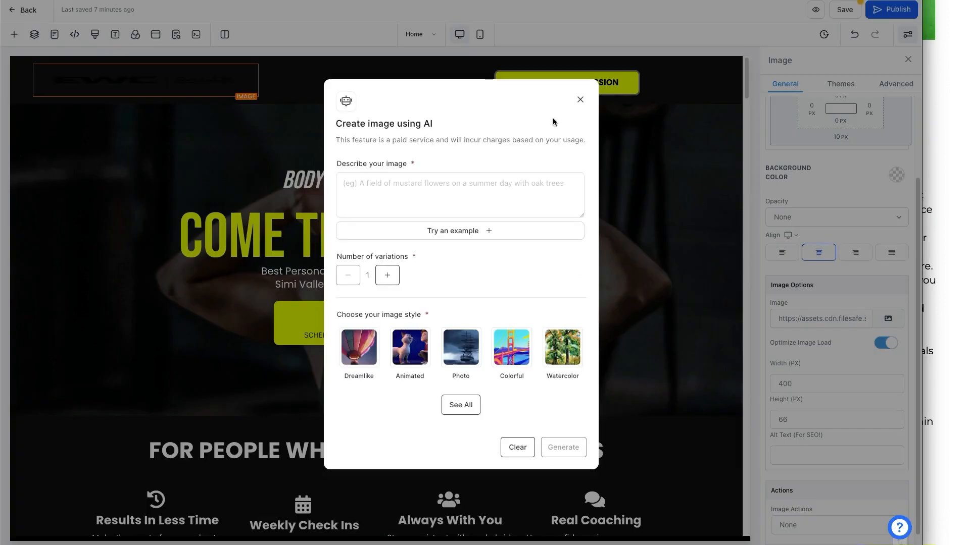
{"action": "left_click", "coordinate": [580, 100]}
{"action": "left_click", "coordinate": [888, 319]}
{"action": "left_click", "coordinate": [859, 279]}
{"action": "left_click", "coordinate": [873, 46]}
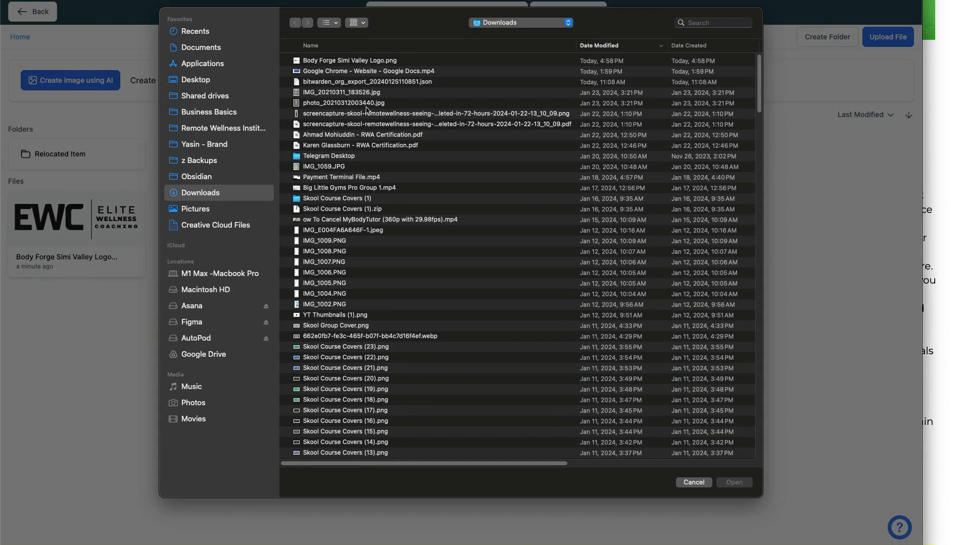
{"action": "double_click", "coordinate": [362, 61]}
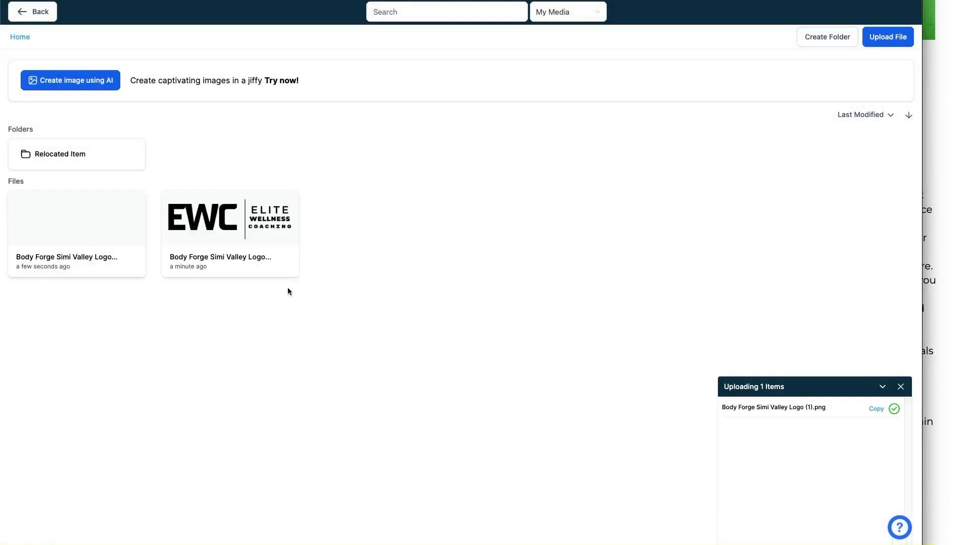
{"action": "left_click", "coordinate": [85, 231]}
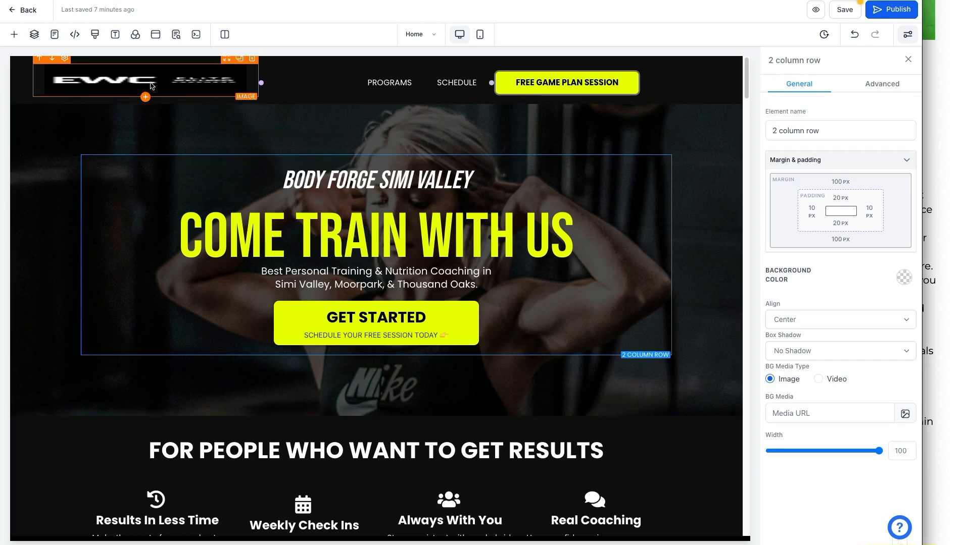
Select the header logo and clear its width and height values.
{"action": "left_click", "coordinate": [154, 85]}
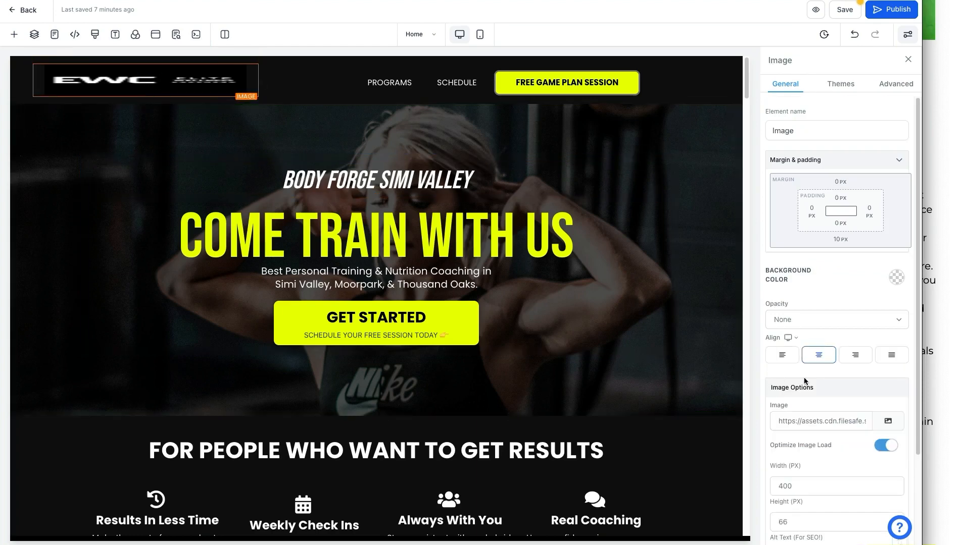
{"action": "scroll", "coordinate": [814, 380], "scroll_direction": "down", "scroll_amount": 3}
{"action": "scroll", "coordinate": [808, 369], "scroll_direction": "down", "scroll_amount": 1}
{"action": "left_click", "coordinate": [802, 362]}
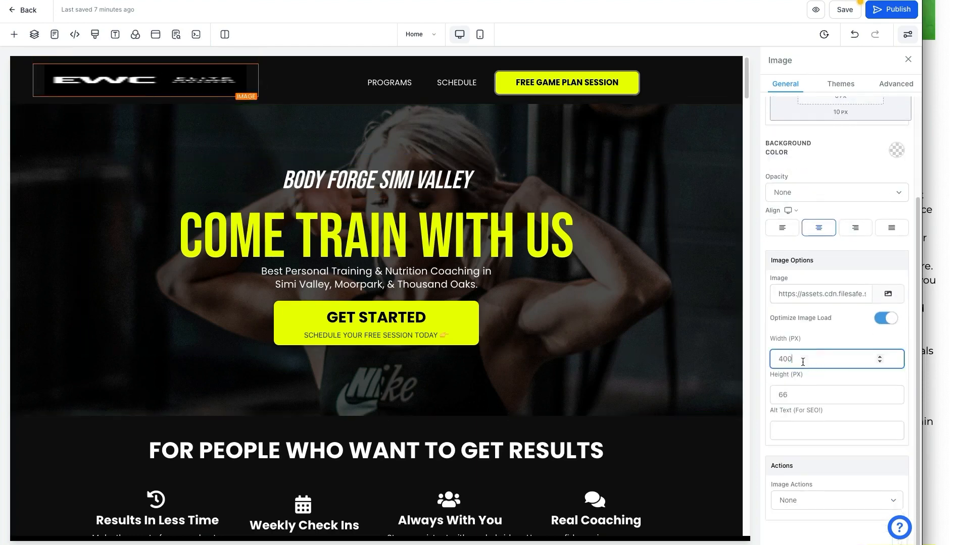
{"action": "key", "text": "BackSpace"}
{"action": "key", "text": "BackSpace"}
{"action": "key", "text": "BackSpace"}
{"action": "type", "text": "200"}
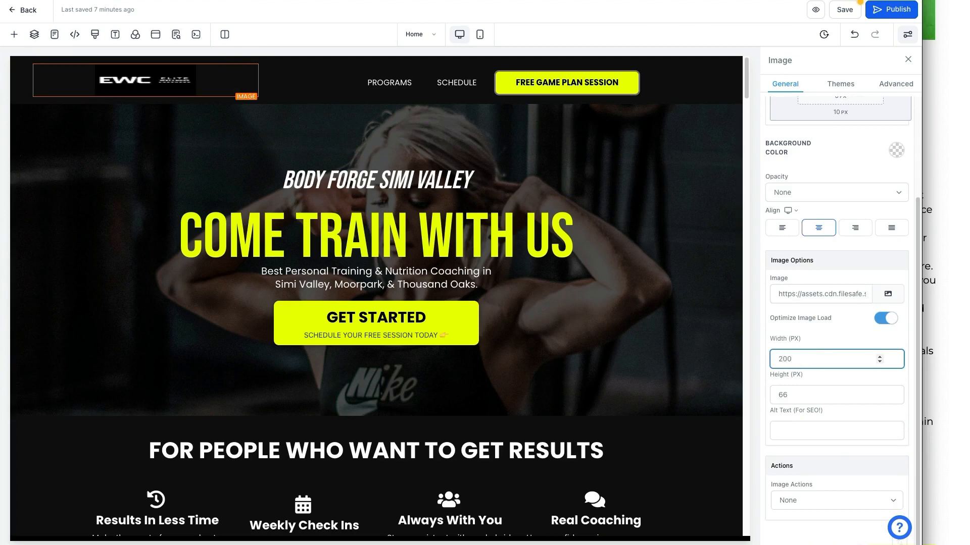
{"action": "key", "text": "BackSpace"}
{"action": "key", "text": "BackSpace"}
{"action": "key", "text": "BackSpace"}
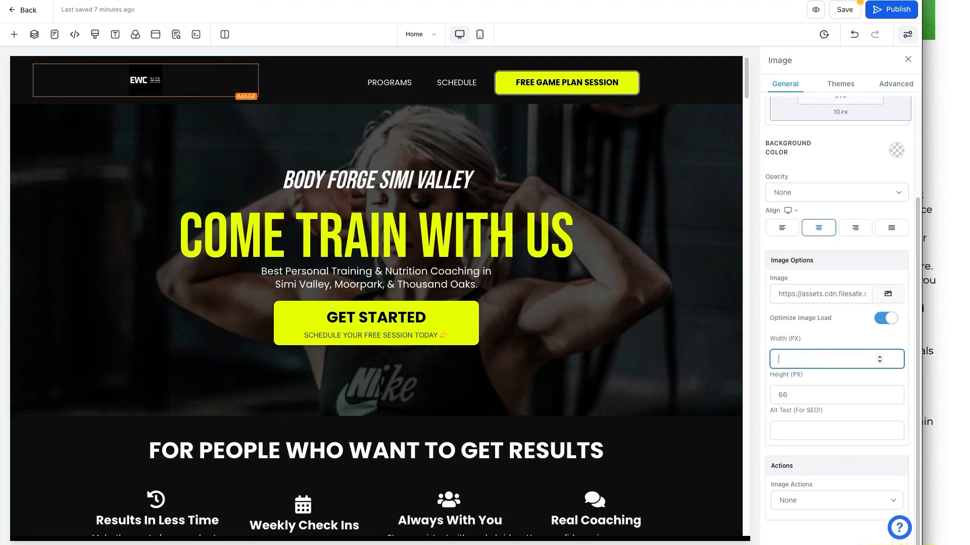
{"action": "double_click", "coordinate": [794, 397]}
{"action": "key", "text": "BackSpace"}
{"action": "left_click", "coordinate": [794, 359]}
{"action": "left_click", "coordinate": [787, 399]}
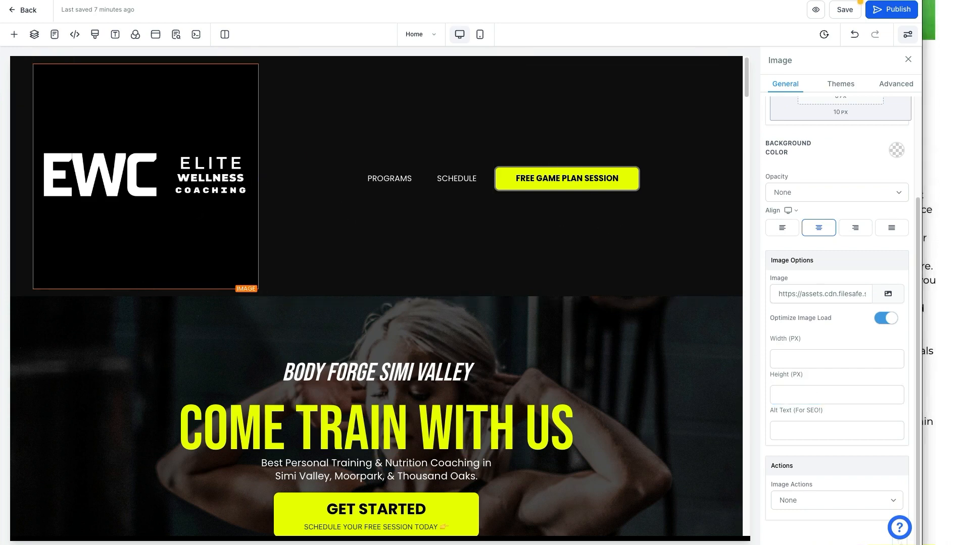
Open Body Forge Simi Valley Logo (1).png from the Downloads folder in Preview.
{"action": "left_click_drag", "start_coordinate": [969, 147], "coordinate": [383, 112]}
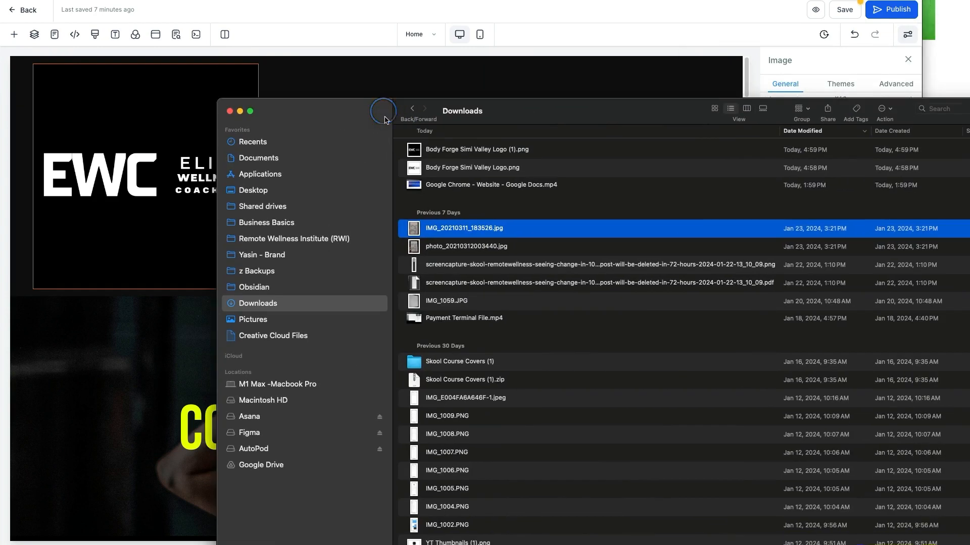
{"action": "left_click", "coordinate": [474, 154]}
{"action": "key", "text": "space"}
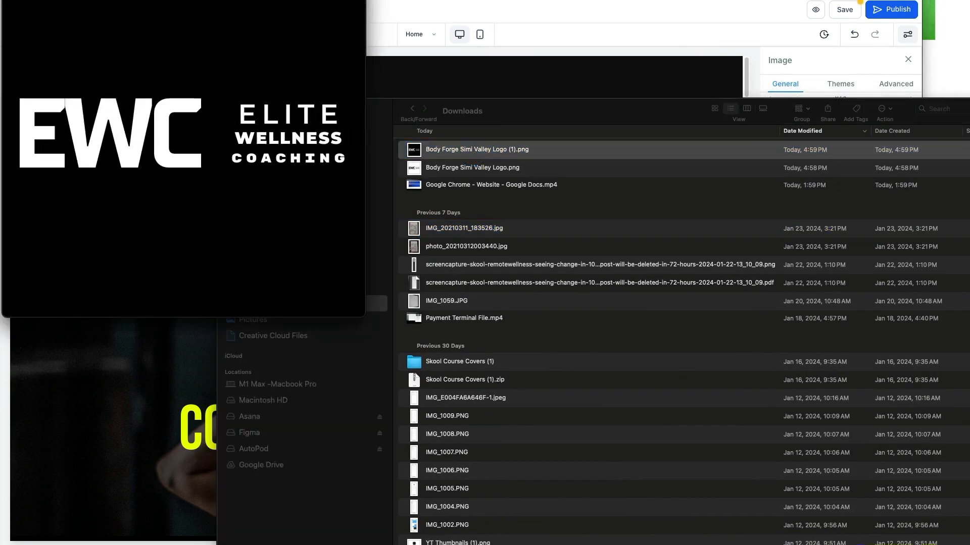
{"action": "left_click_drag", "start_coordinate": [247, 0], "coordinate": [376, 43]}
Crop the image tightly around the logo artwork and save the change.
{"action": "left_click_drag", "start_coordinate": [144, 198], "coordinate": [482, 280]}
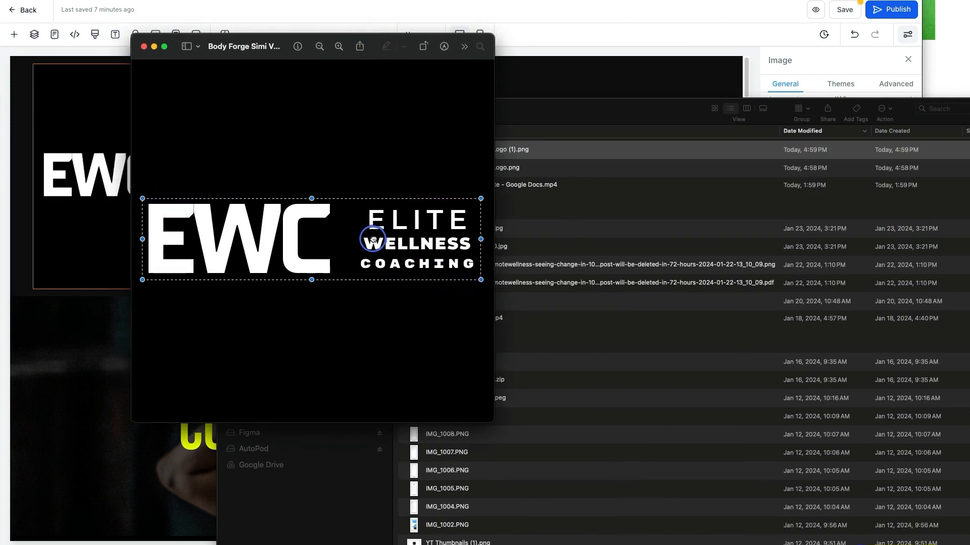
{"action": "left_click", "coordinate": [444, 46]}
{"action": "key", "text": "super+k"}
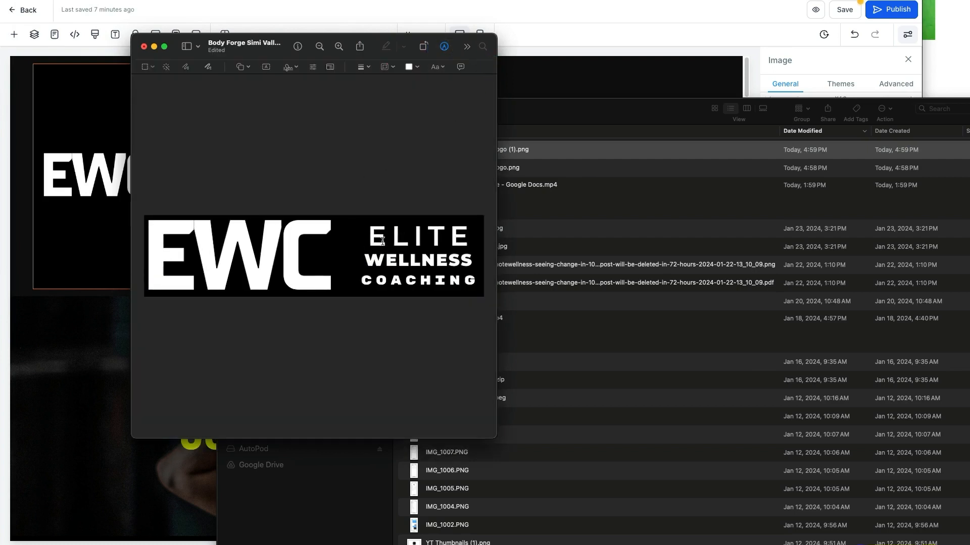
{"action": "left_click", "coordinate": [143, 45]}
{"action": "left_click", "coordinate": [330, 272]}
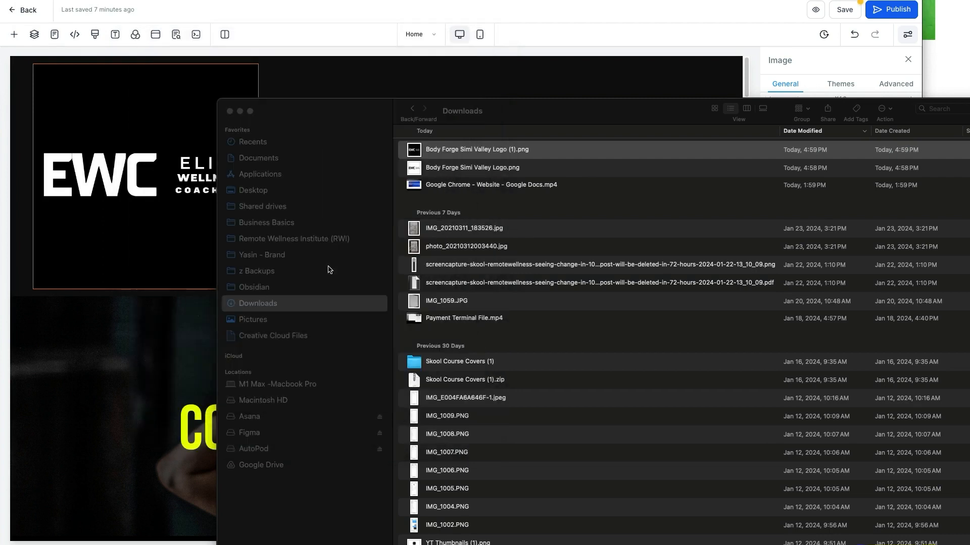
{"action": "left_click", "coordinate": [187, 364]}
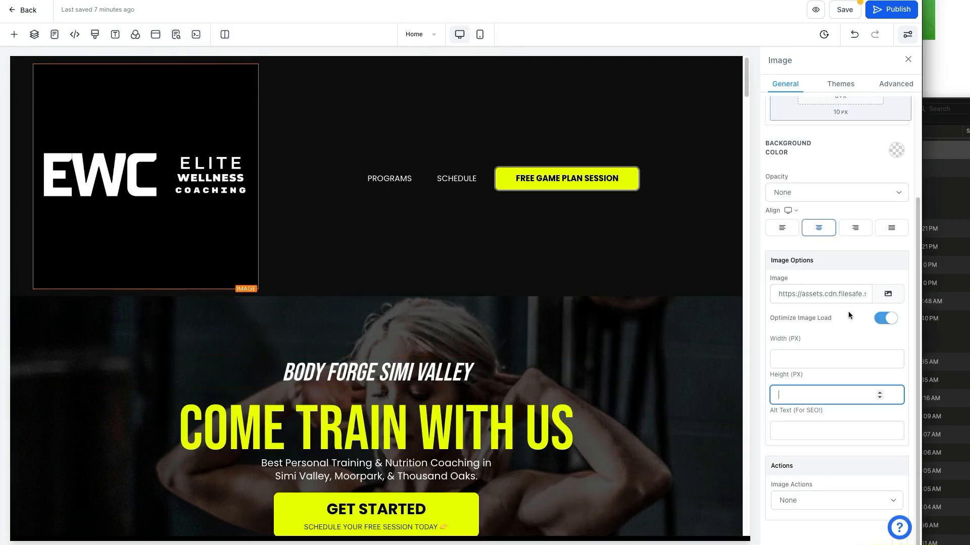
Upload the cropped Body Forge Simi Valley Logo (1).png and place it as the header logo.
{"action": "left_click", "coordinate": [879, 298]}
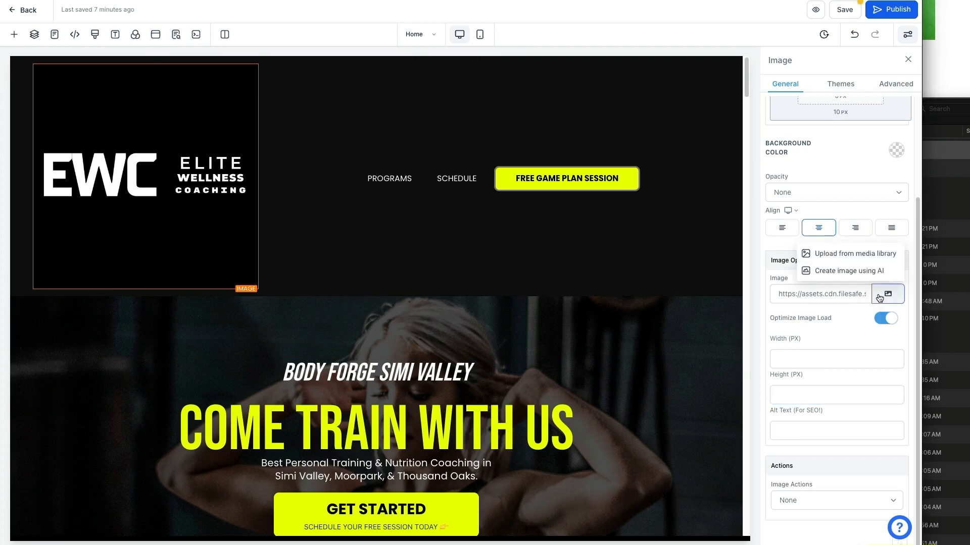
{"action": "left_click", "coordinate": [876, 260]}
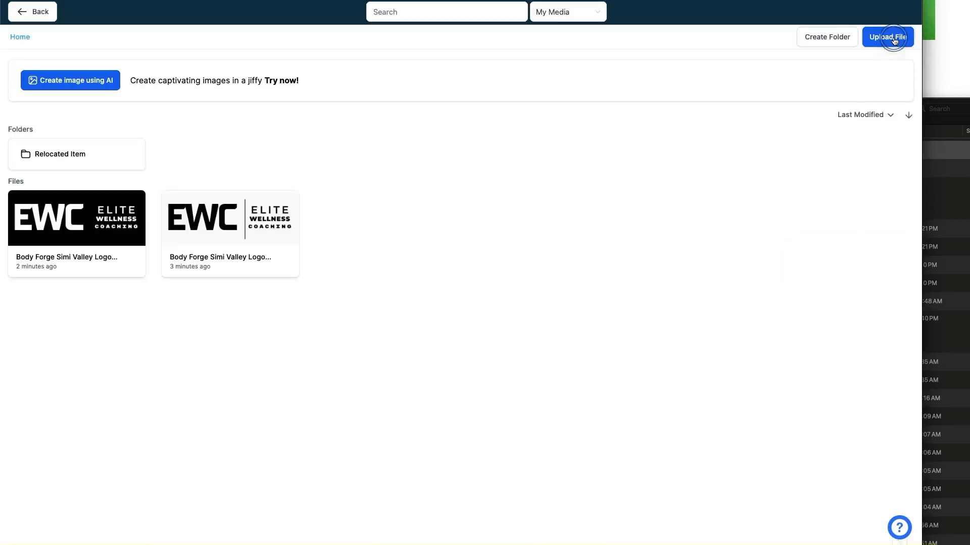
{"action": "left_click", "coordinate": [890, 37]}
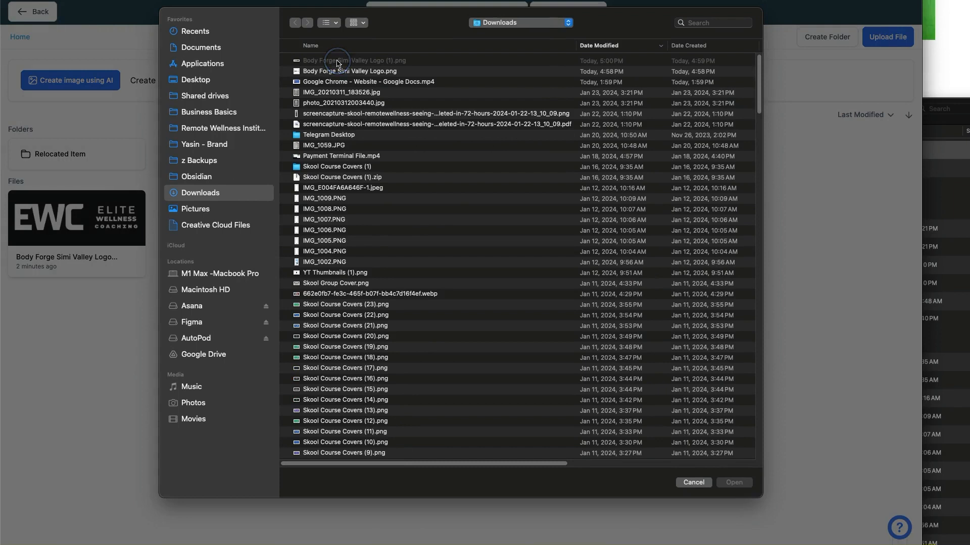
{"action": "left_click", "coordinate": [691, 483]}
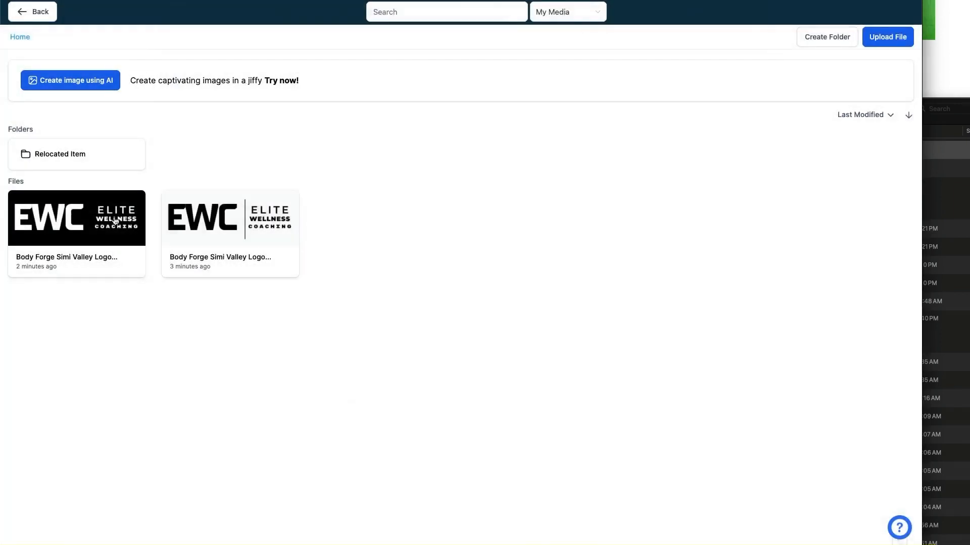
{"action": "left_click", "coordinate": [868, 41]}
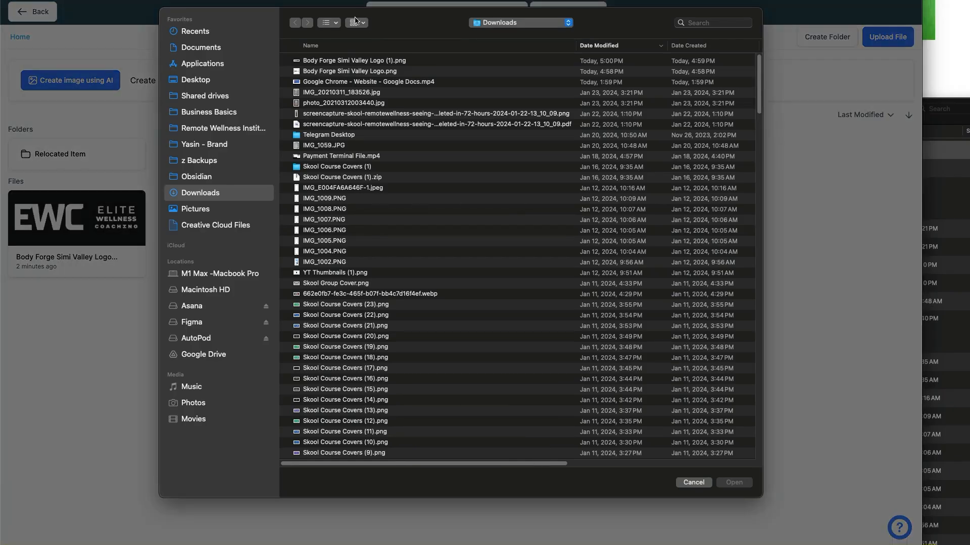
{"action": "double_click", "coordinate": [387, 61]}
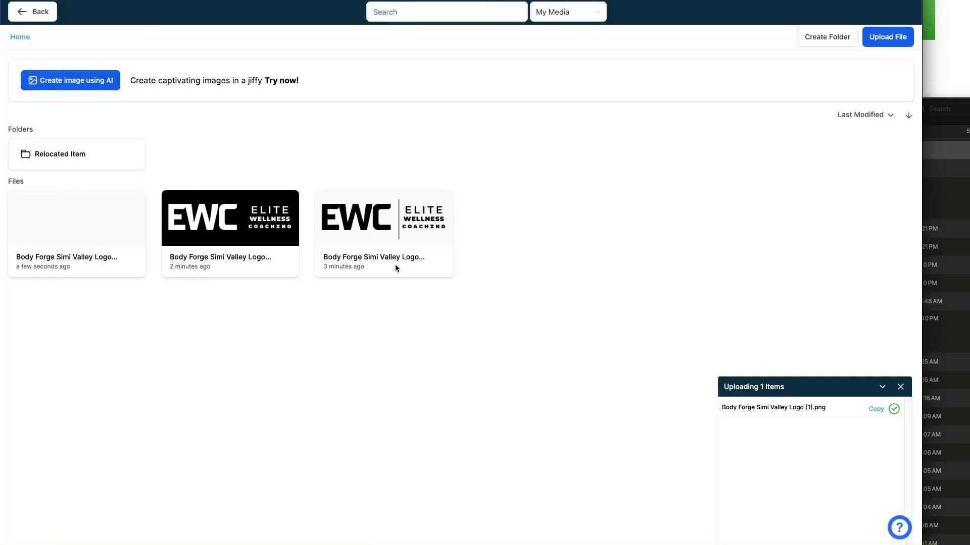
{"action": "left_click", "coordinate": [45, 231]}
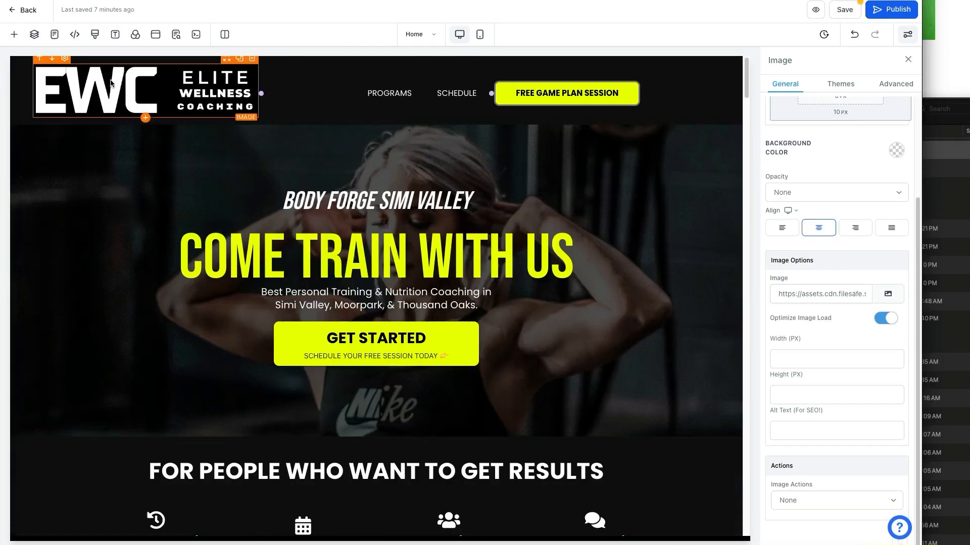
Set the logo height to 50 px and highlight the logo item in the checklist.
{"action": "left_click", "coordinate": [805, 358]}
{"action": "left_click", "coordinate": [804, 386]}
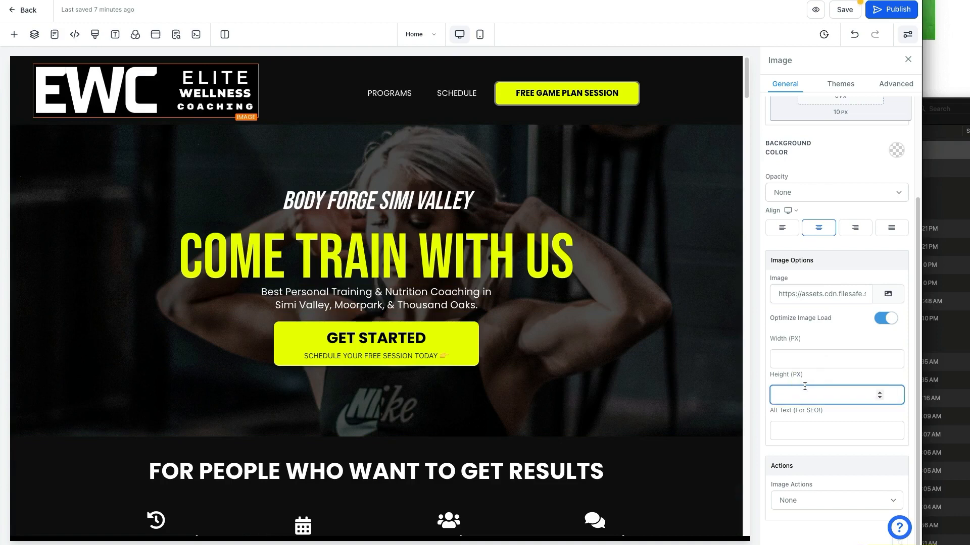
{"action": "type", "text": "50"}
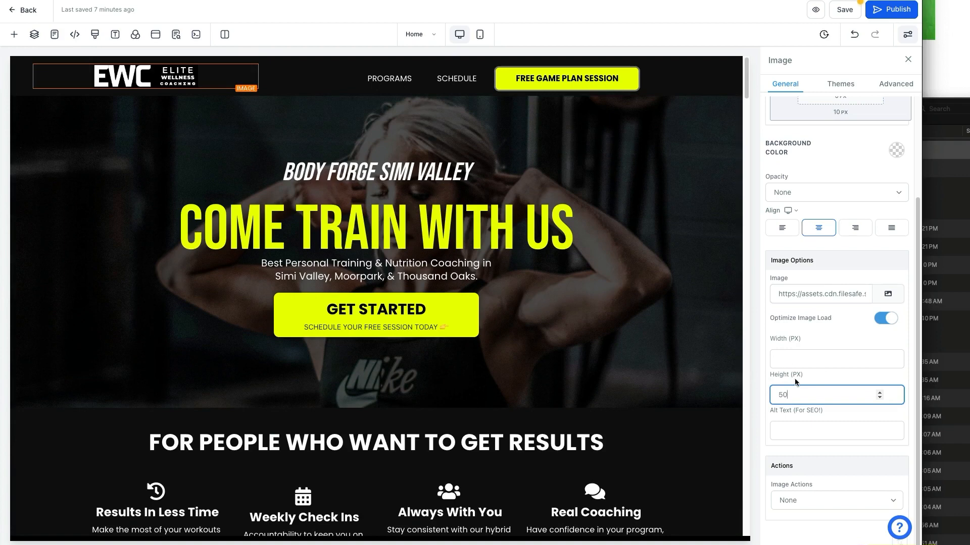
{"action": "left_click", "coordinate": [656, 323]}
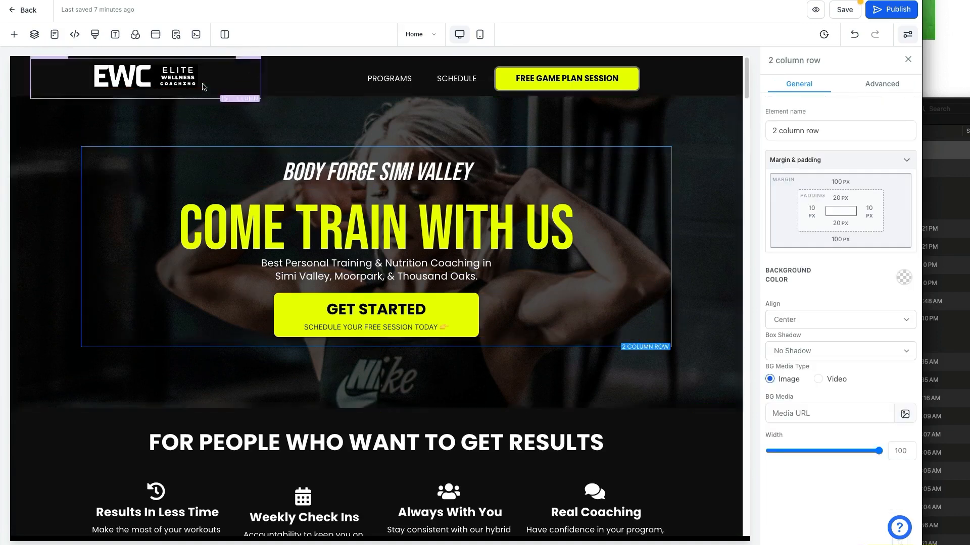
{"action": "left_click", "coordinate": [942, 92]}
{"action": "left_click_drag", "start_coordinate": [726, 110], "coordinate": [885, 112]}
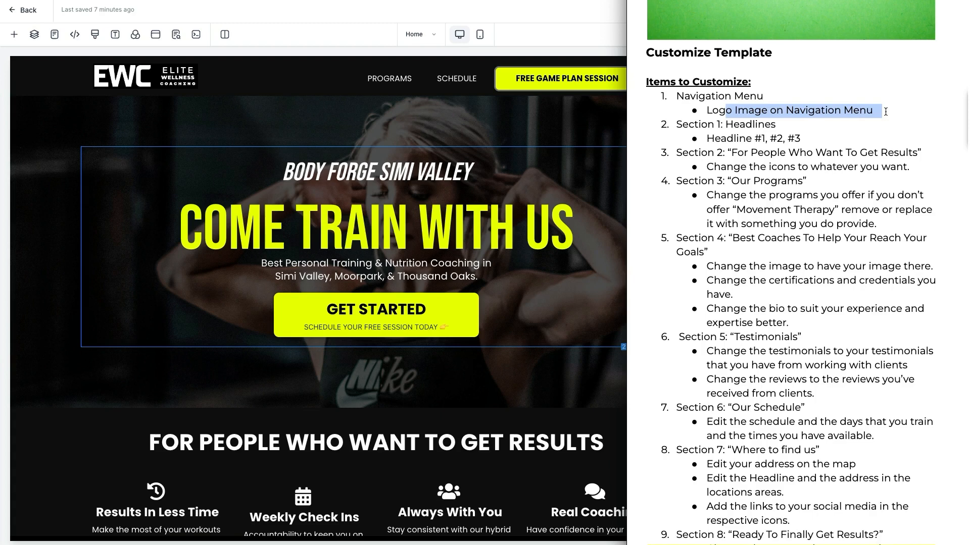
Change the BODY FORGE SIMI VALLEY tagline to ELITE WELLNESS COACHING, keeping COME TRAIN WITH US unchanged.
{"action": "left_click", "coordinate": [396, 157]}
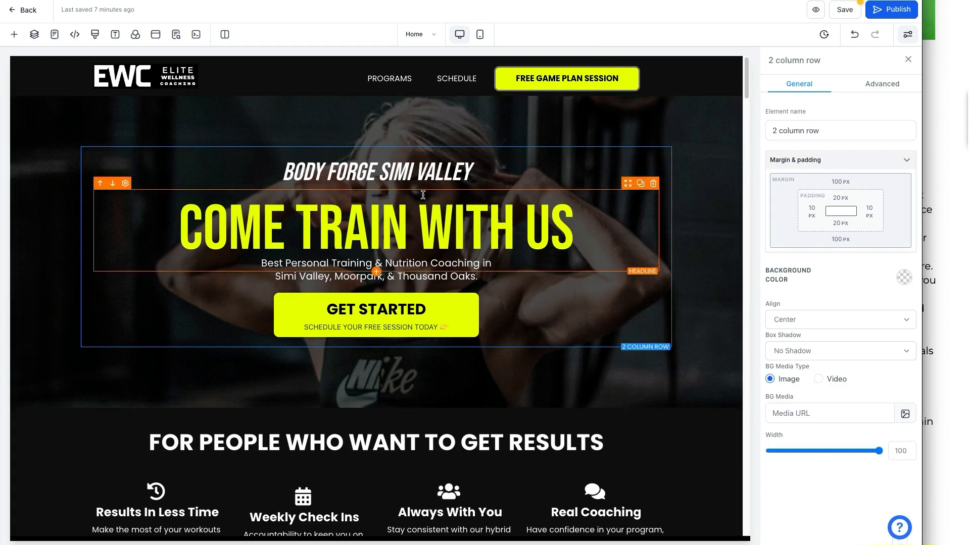
{"action": "triple_click", "coordinate": [300, 177]}
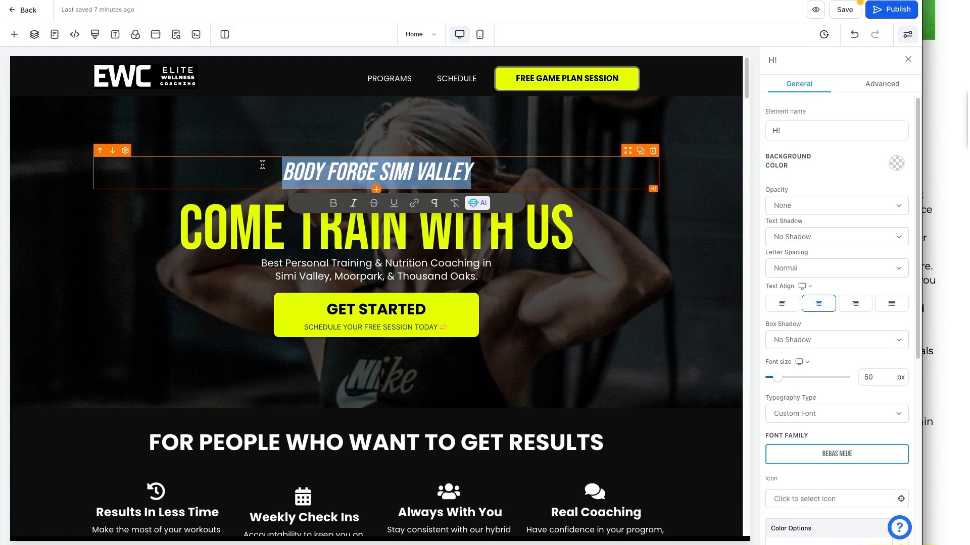
{"action": "type", "text": "ELITE WELLNESS COACHING"}
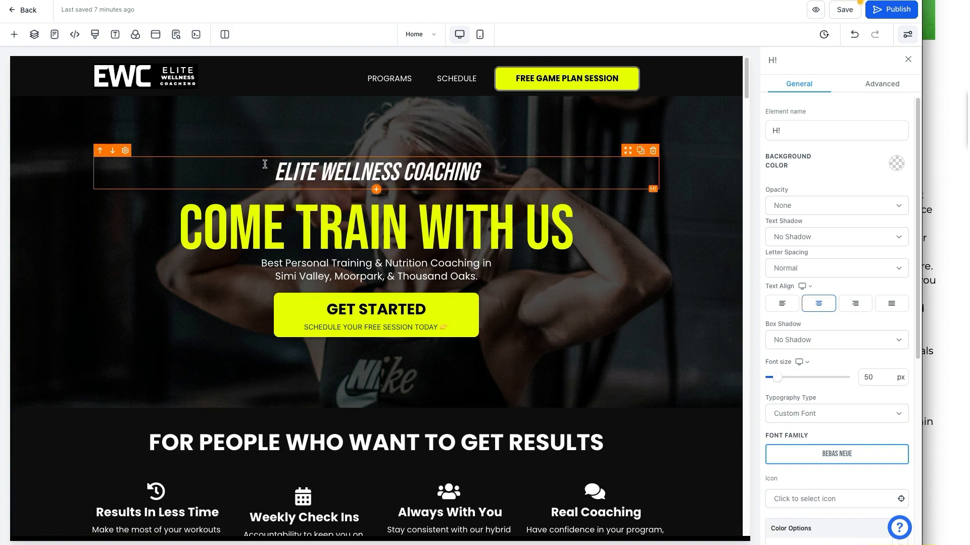
{"action": "left_click", "coordinate": [270, 222]}
{"action": "double_click", "coordinate": [270, 223]}
{"action": "left_click", "coordinate": [270, 223]}
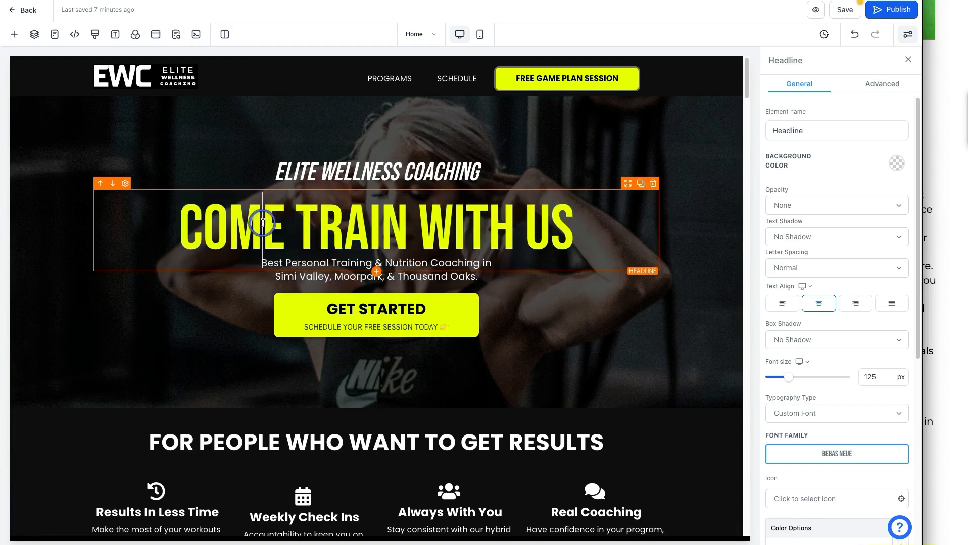
{"action": "left_click_drag", "start_coordinate": [263, 223], "coordinate": [592, 228]}
{"action": "left_click", "coordinate": [579, 230]}
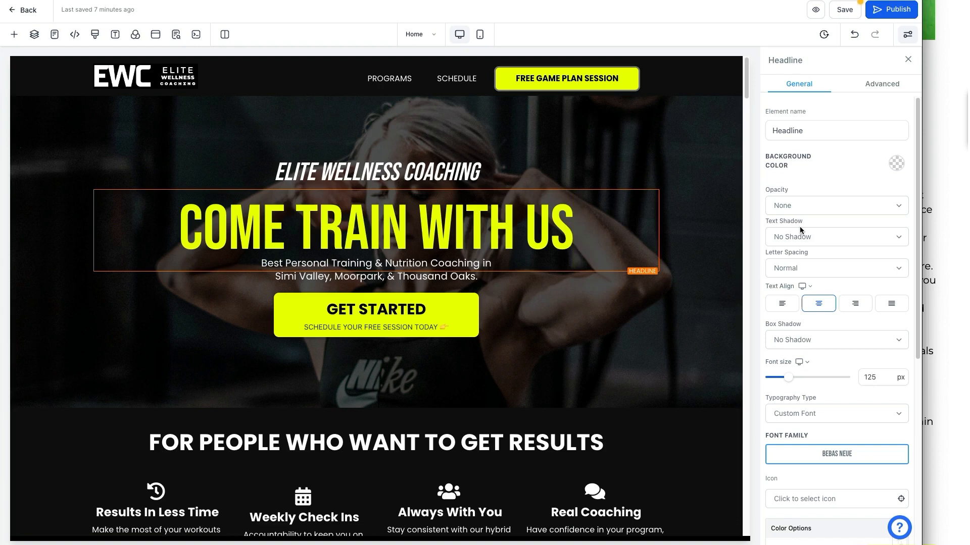
Replace 'Simi Valley, Moorpark, & Thousand Oaks.' in the subtitle with 'Dallas, Plano & Frisco'.
{"action": "left_click", "coordinate": [306, 275]}
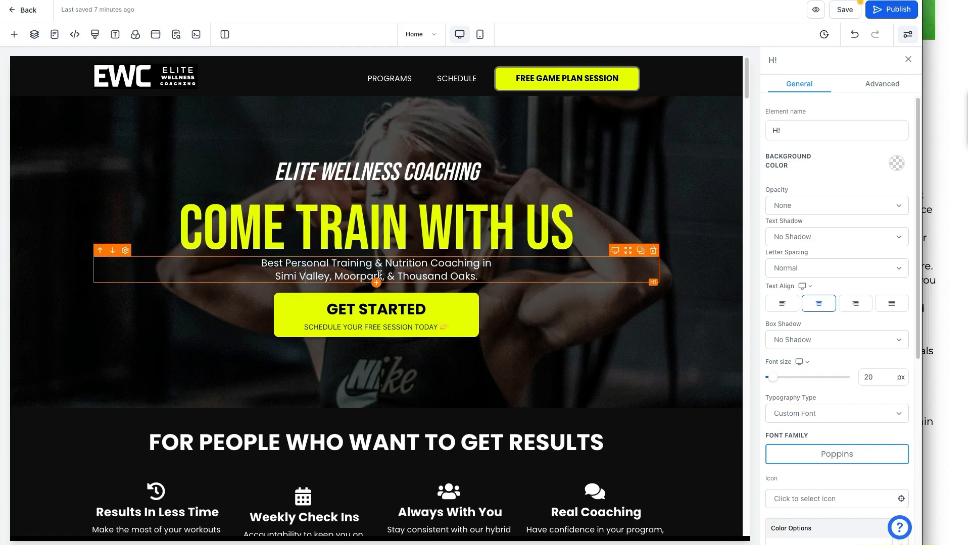
{"action": "left_click_drag", "start_coordinate": [480, 275], "coordinate": [268, 275]}
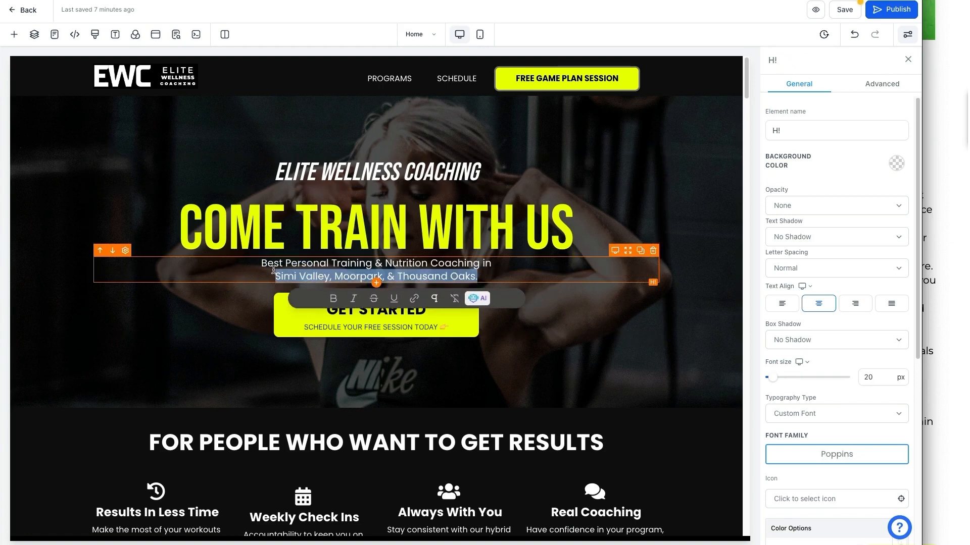
{"action": "type", "text": "Dallas, Plano"}
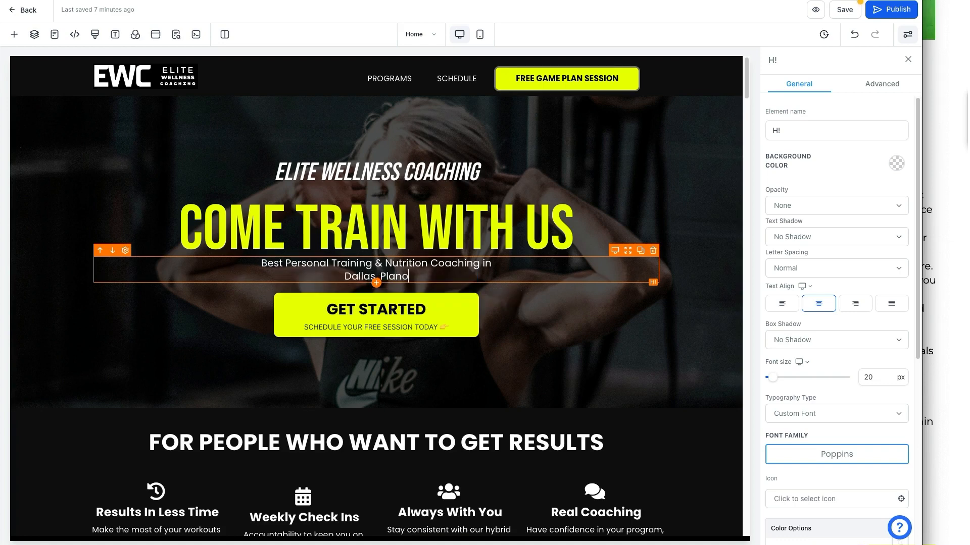
{"action": "type", "text": " & Frisco"}
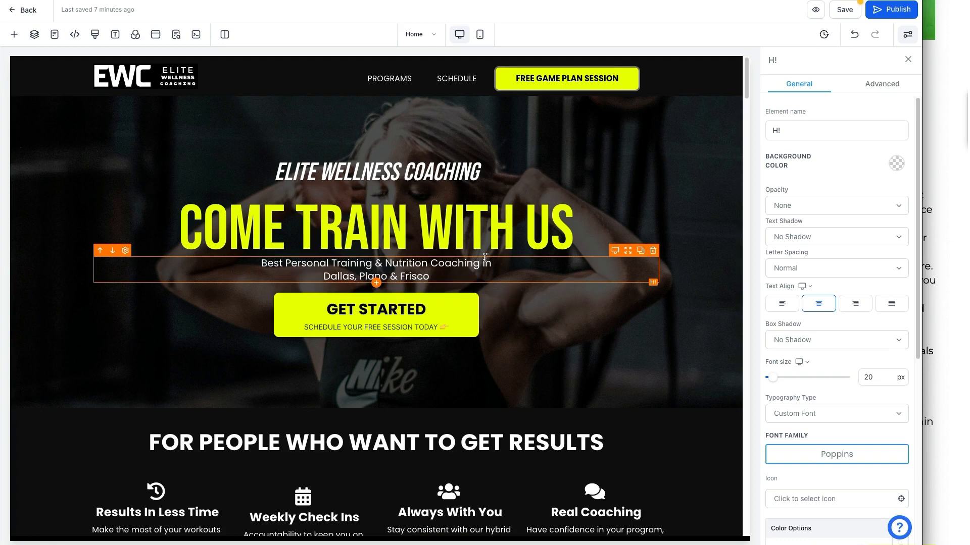
Highlight the Headlines items in the checklist, then select part of the next section's headline.
{"action": "left_click", "coordinate": [927, 223]}
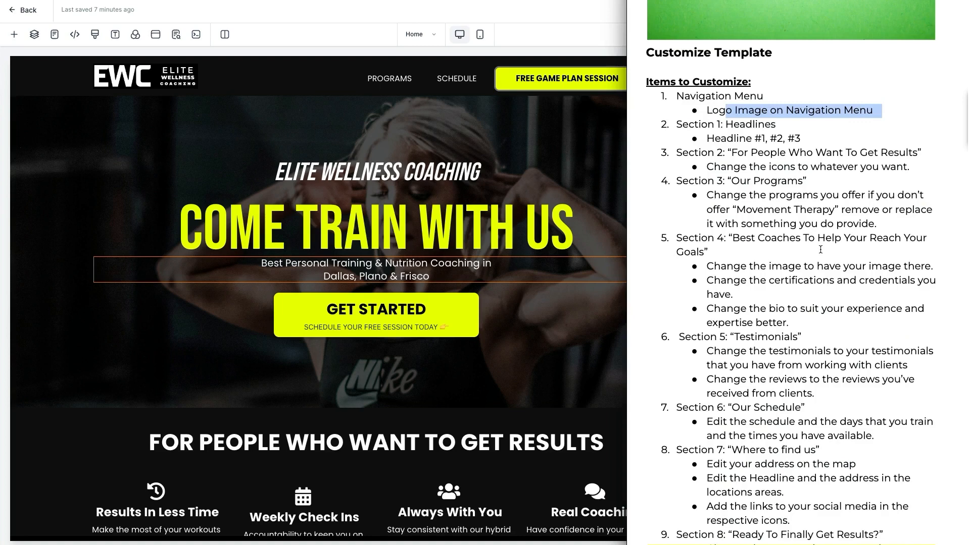
{"action": "left_click", "coordinate": [764, 167]}
{"action": "left_click_drag", "start_coordinate": [732, 125], "coordinate": [827, 145]}
{"action": "left_click", "coordinate": [800, 152]}
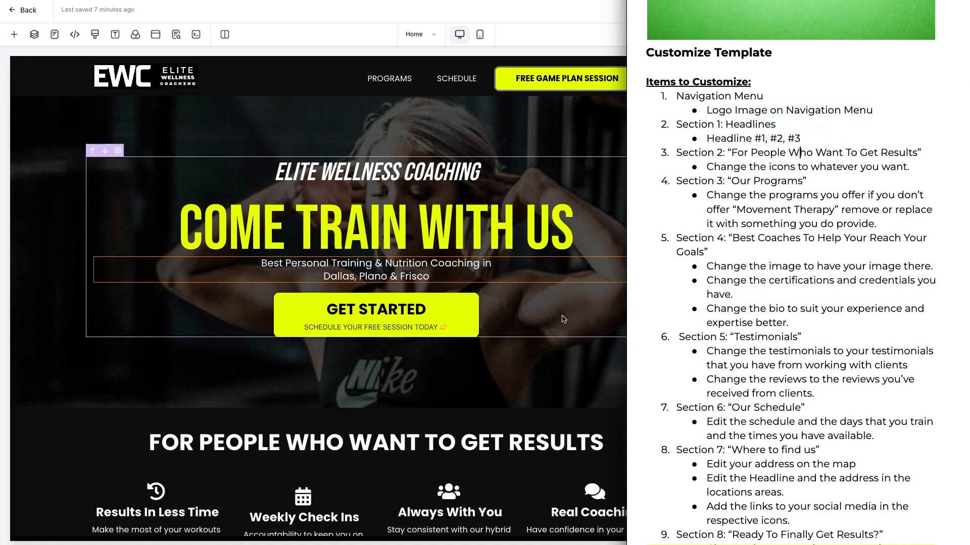
{"action": "left_click", "coordinate": [555, 320]}
{"action": "scroll", "coordinate": [353, 318], "scroll_direction": "down", "scroll_amount": 3}
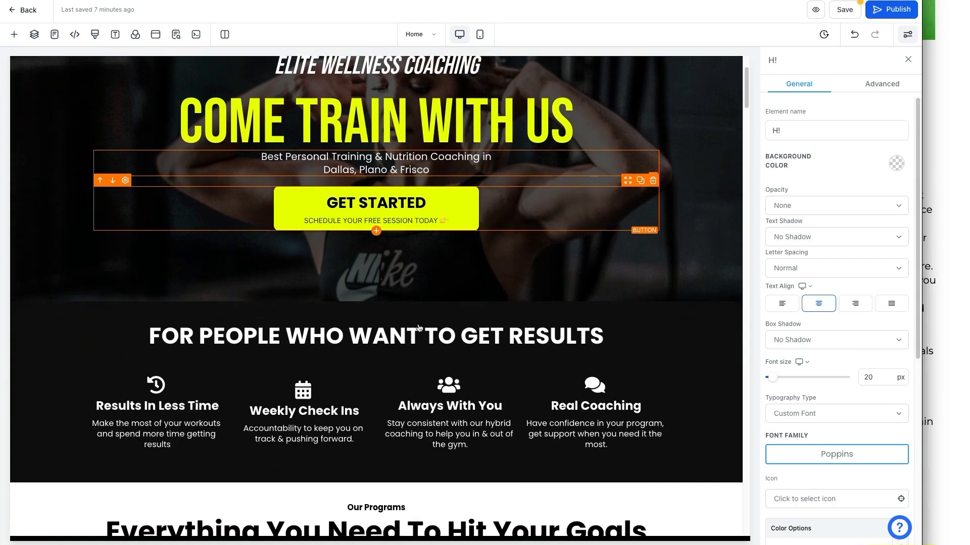
{"action": "left_click_drag", "start_coordinate": [258, 305], "coordinate": [615, 310]}
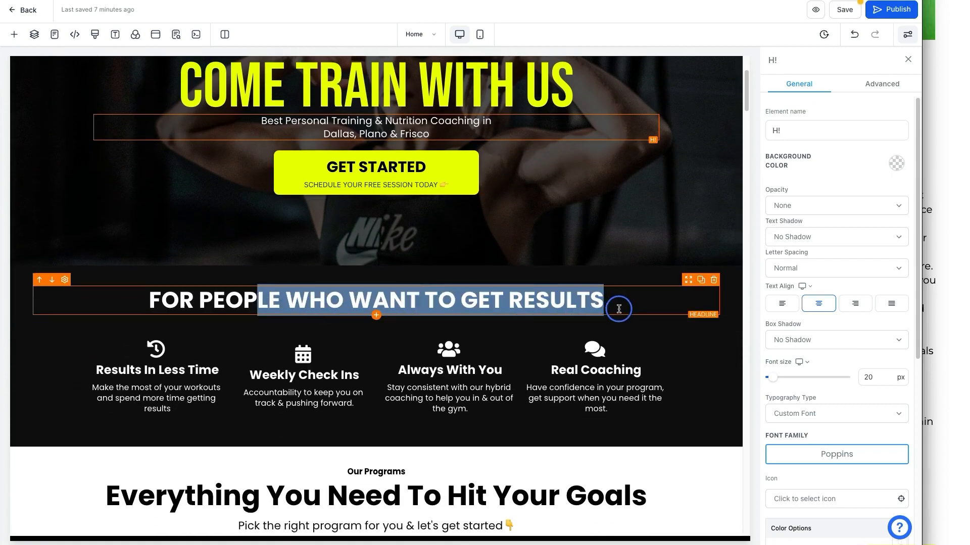
Select the FOR PEOPLE WHO WANT TO GET RESULTS headline and highlight the checklist's Section 2 icon task.
{"action": "left_click", "coordinate": [275, 302]}
{"action": "triple_click", "coordinate": [274, 302]}
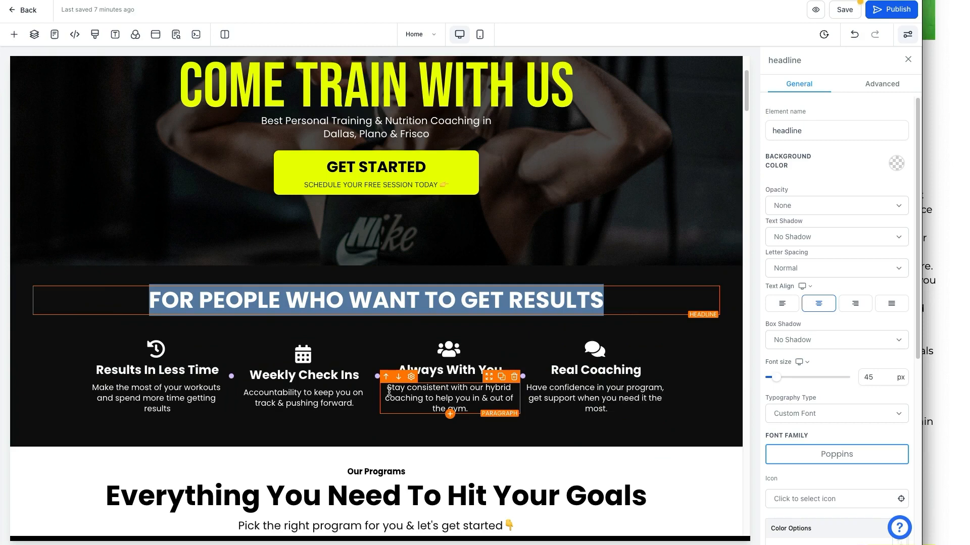
{"action": "left_click", "coordinate": [949, 297]}
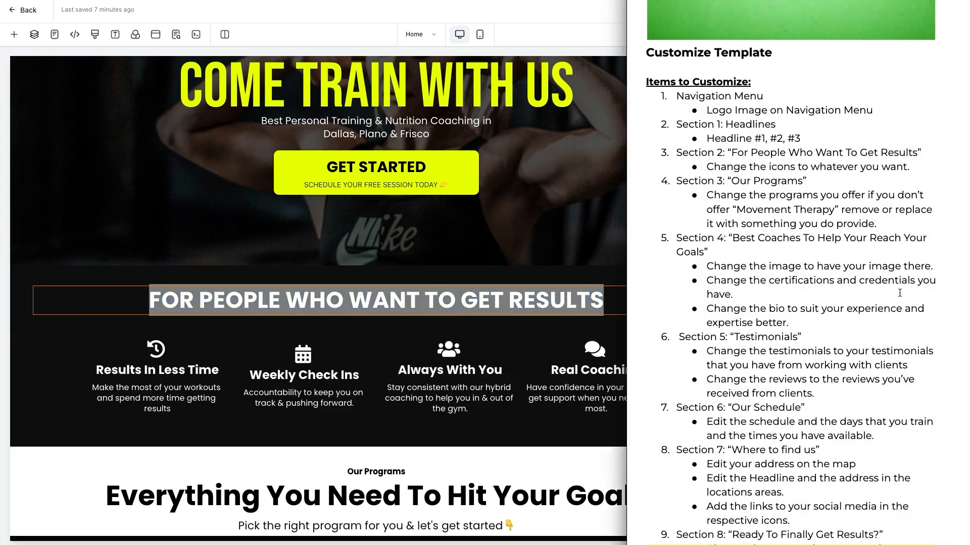
{"action": "left_click_drag", "start_coordinate": [717, 153], "coordinate": [897, 167]}
Open and browse the icon choices for the Results In Less Time feature icon.
{"action": "left_click", "coordinate": [248, 331]}
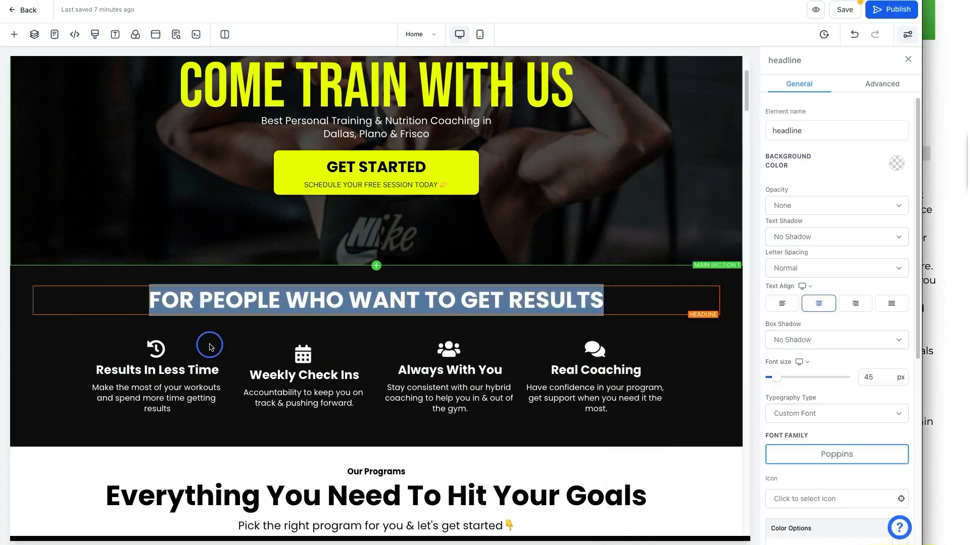
{"action": "left_click", "coordinate": [170, 349]}
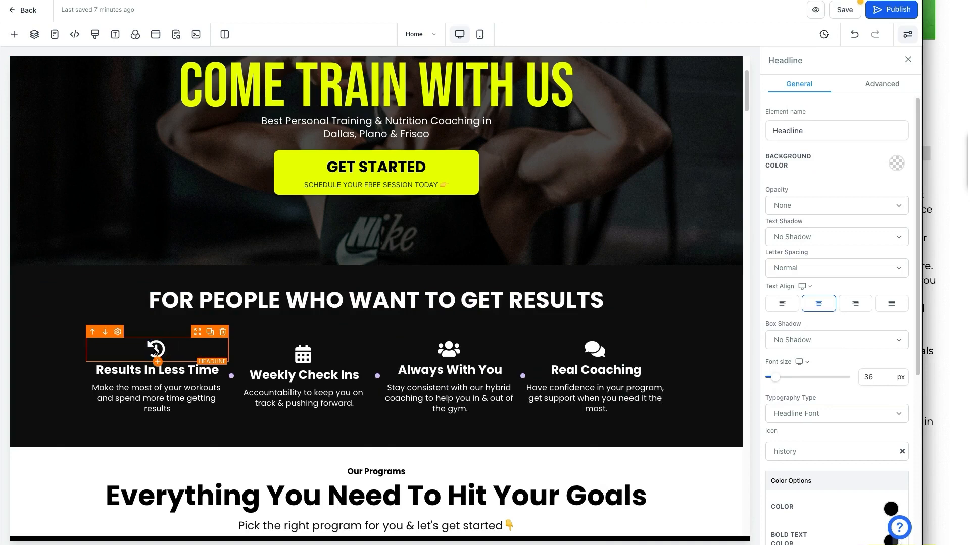
{"action": "scroll", "coordinate": [820, 346], "scroll_direction": "down", "scroll_amount": 5}
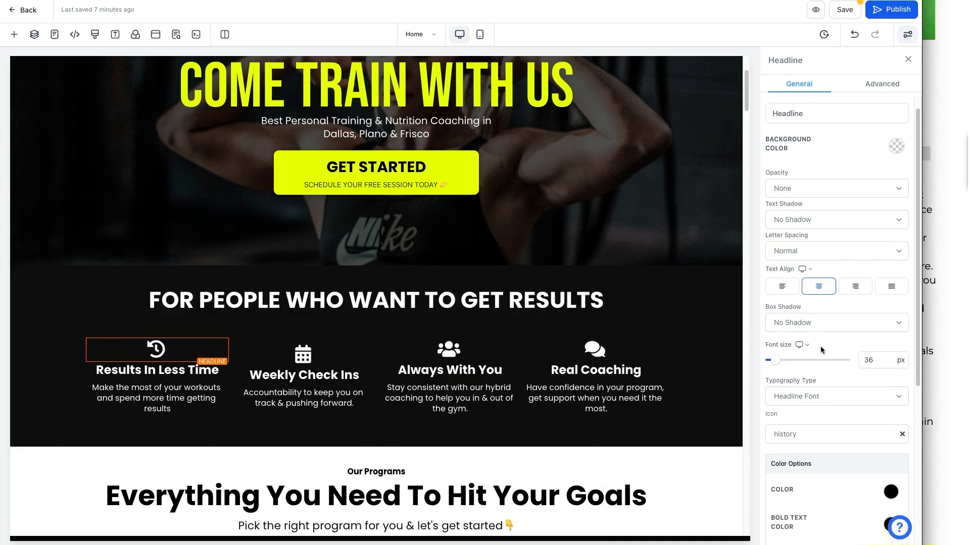
{"action": "left_click", "coordinate": [795, 213]}
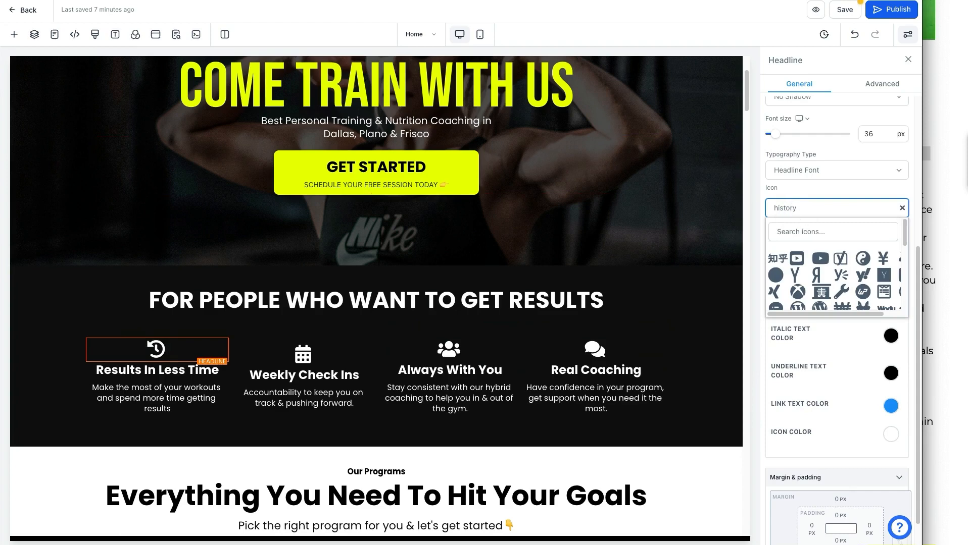
{"action": "mouse_move", "coordinate": [760, 177]}
{"action": "left_mouse_down"}
{"action": "mouse_move", "coordinate": [911, 181]}
{"action": "mouse_move", "coordinate": [916, 205]}
{"action": "mouse_move", "coordinate": [762, 199]}
{"action": "mouse_move", "coordinate": [759, 267]}
{"action": "left_mouse_up"}
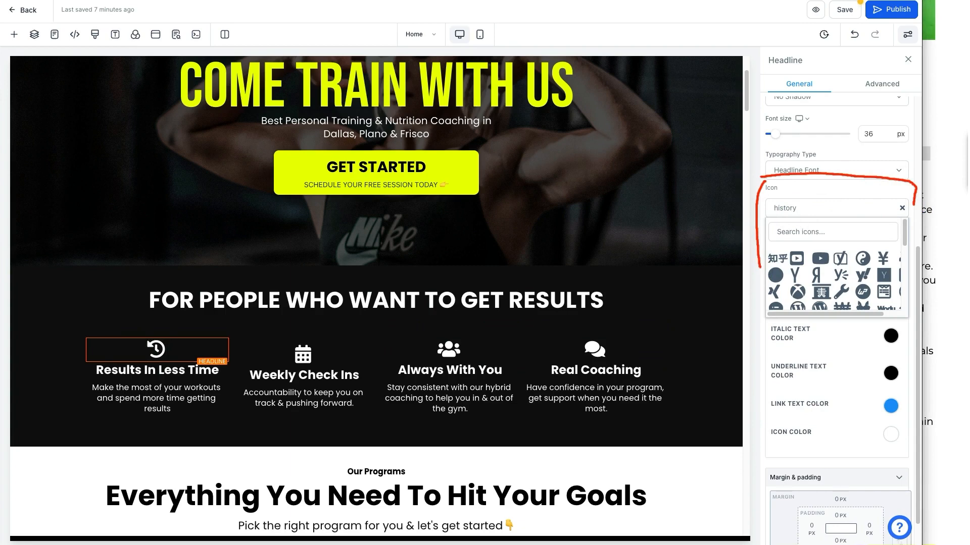
{"action": "left_click", "coordinate": [796, 258]}
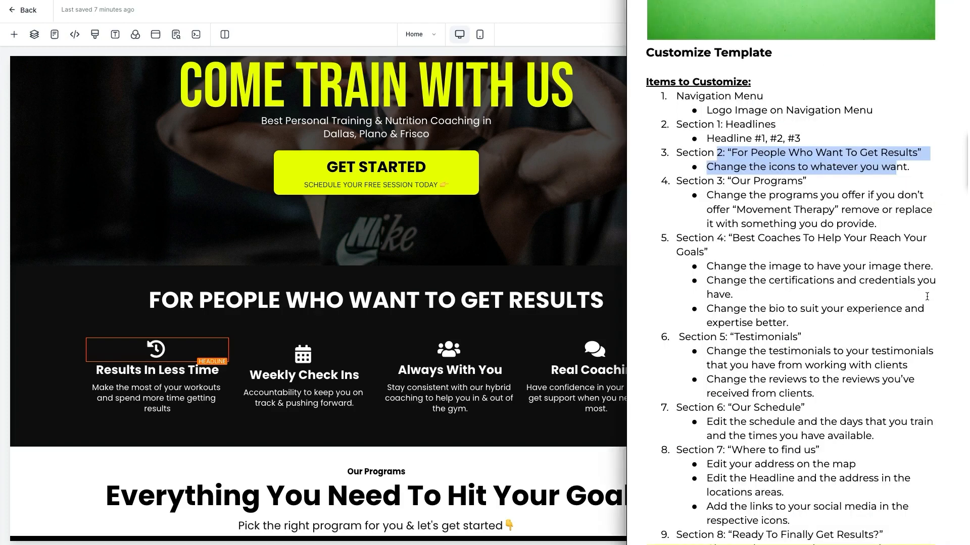
Select the hero section and open the media library from its BG Media URL field.
{"action": "left_click", "coordinate": [403, 431]}
{"action": "scroll", "coordinate": [401, 469], "scroll_direction": "down", "scroll_amount": 2}
{"action": "scroll", "coordinate": [401, 469], "scroll_direction": "up", "scroll_amount": 5}
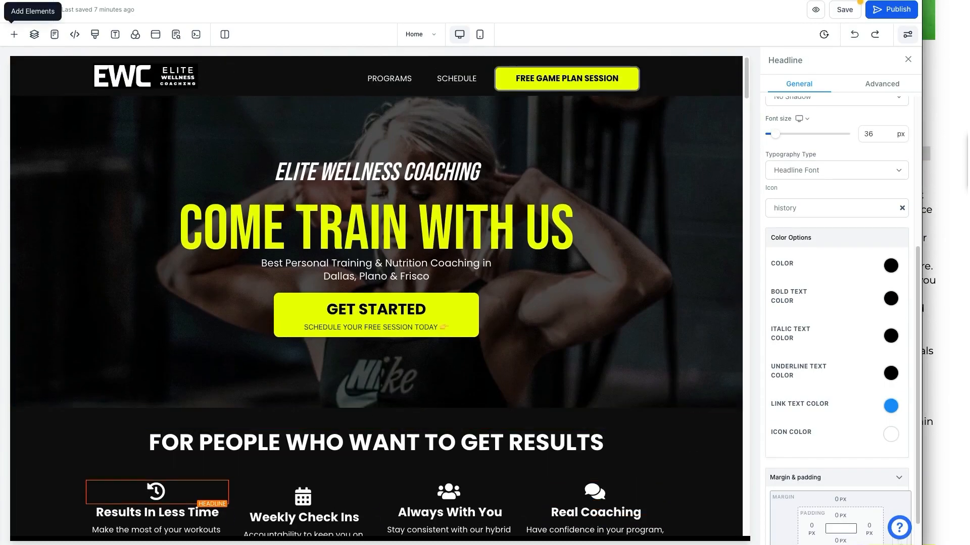
{"action": "mouse_move", "coordinate": [27, 102]}
{"action": "left_mouse_down"}
{"action": "mouse_move", "coordinate": [667, 104]}
{"action": "mouse_move", "coordinate": [731, 82]}
{"action": "left_mouse_up"}
{"action": "mouse_move", "coordinate": [34, 102]}
{"action": "left_mouse_down"}
{"action": "mouse_move", "coordinate": [33, 340]}
{"action": "mouse_move", "coordinate": [457, 386]}
{"action": "mouse_move", "coordinate": [711, 346]}
{"action": "mouse_move", "coordinate": [707, 136]}
{"action": "left_mouse_up"}
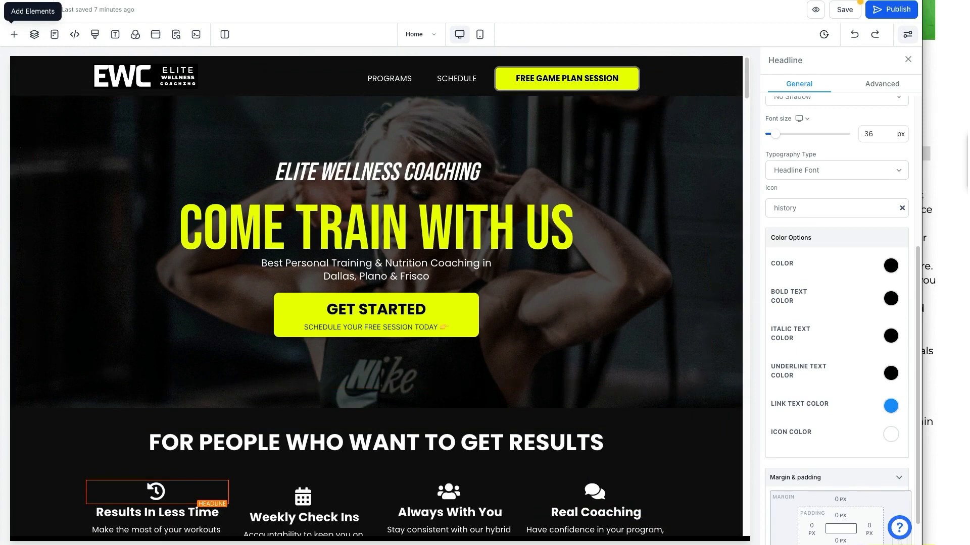
{"action": "left_click", "coordinate": [45, 208]}
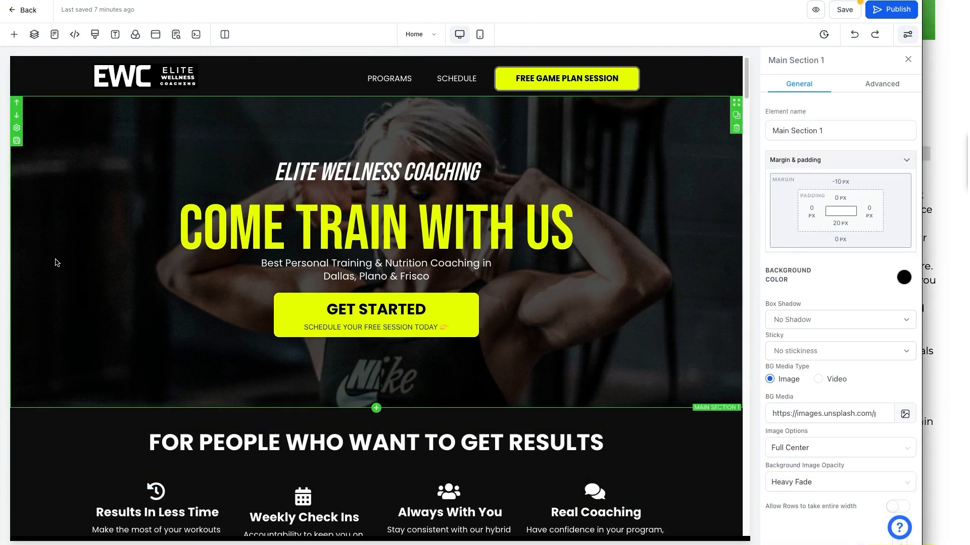
{"action": "double_click", "coordinate": [834, 412]}
{"action": "key", "text": "ctrl+a"}
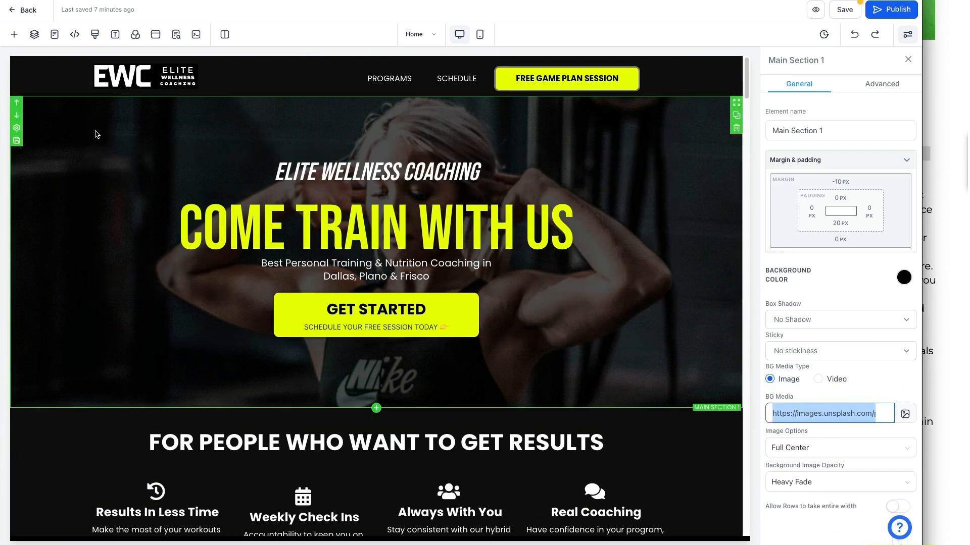
{"action": "left_click", "coordinate": [905, 414]}
Check the image source list and start a library search with 'wo'.
{"action": "left_click", "coordinate": [554, 15]}
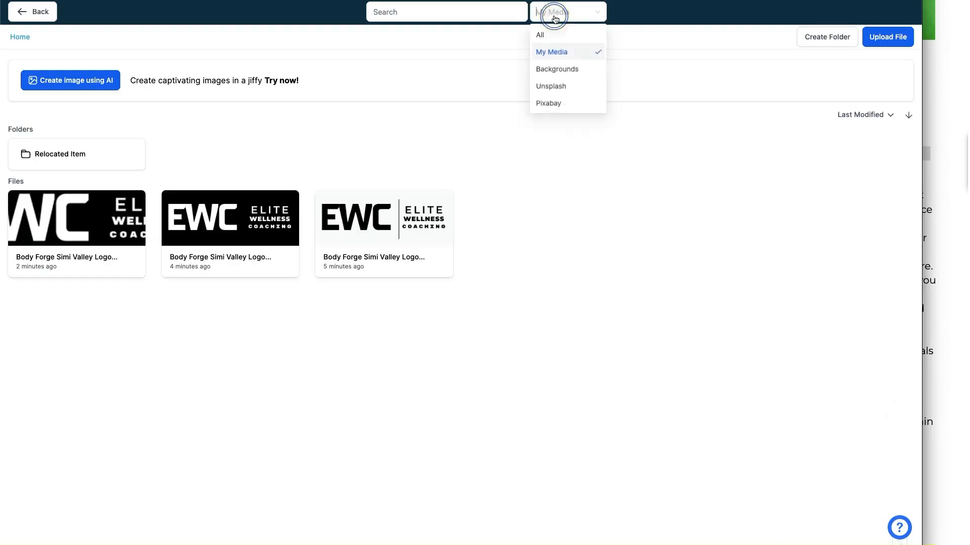
{"action": "left_click", "coordinate": [554, 16]}
{"action": "left_click", "coordinate": [412, 149]}
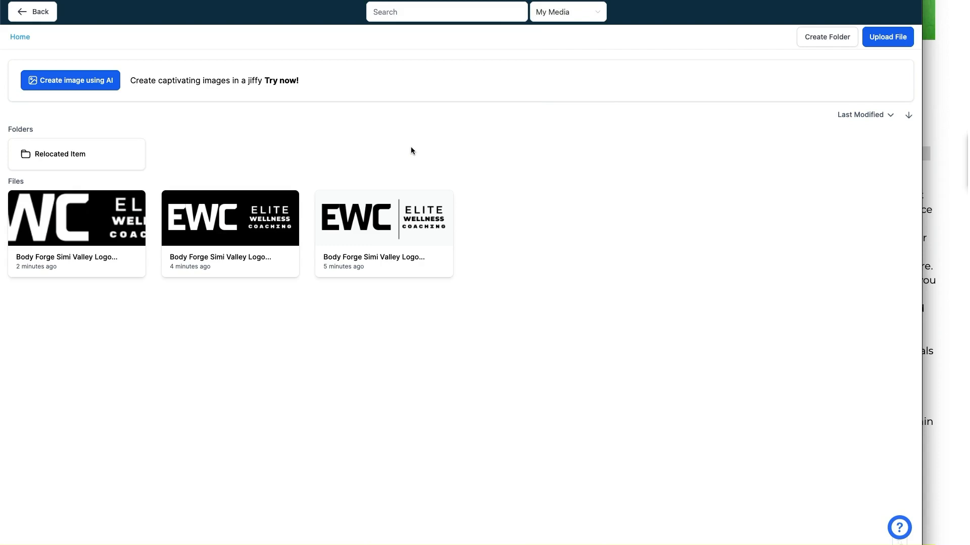
{"action": "left_click", "coordinate": [438, 18]}
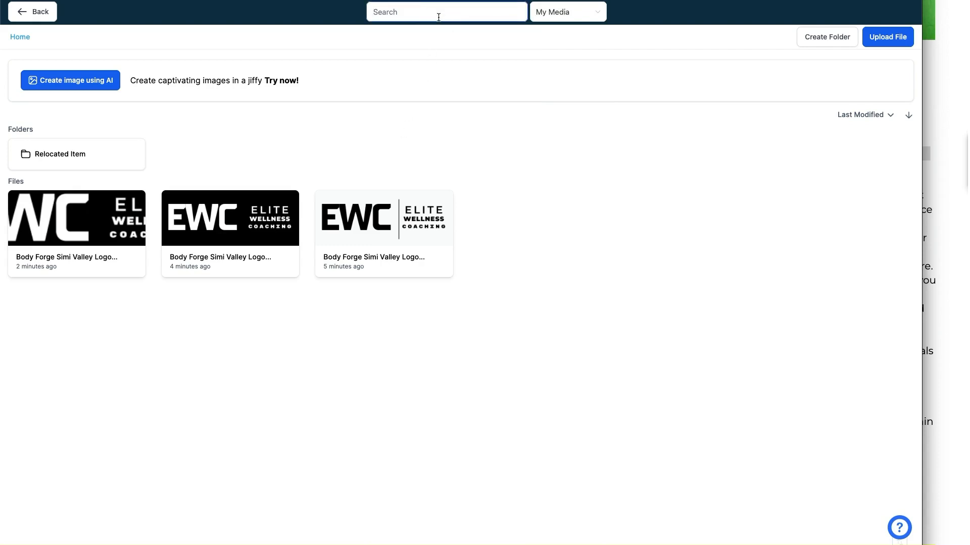
{"action": "type", "text": "working out"}
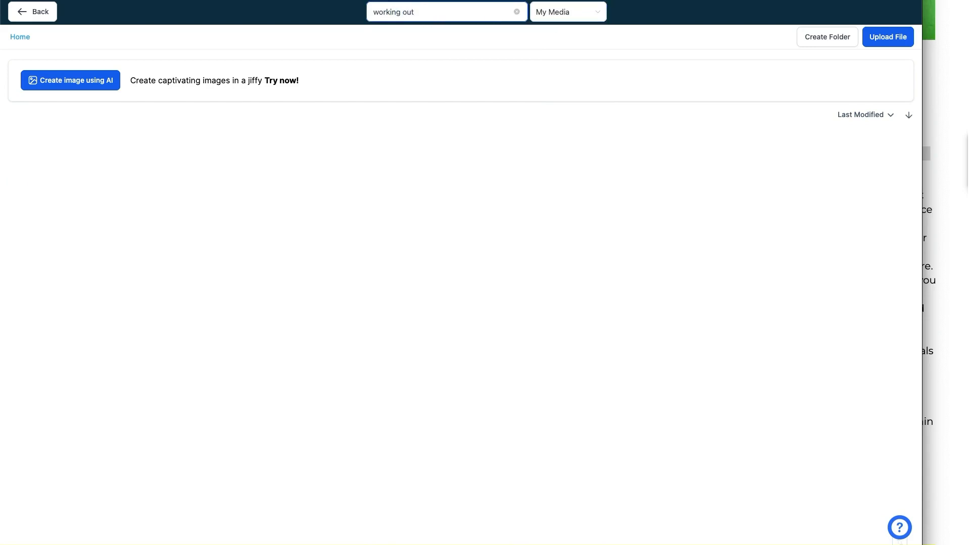
{"action": "left_click_drag", "start_coordinate": [564, 31], "coordinate": [581, 89]}
{"action": "left_click_drag", "start_coordinate": [548, 51], "coordinate": [589, 52]}
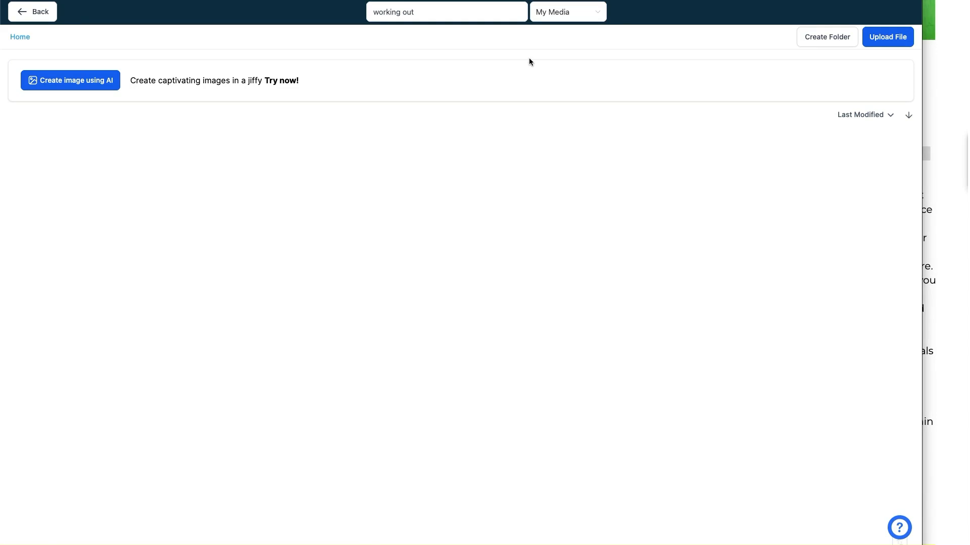
Switch the source to Pixabay, search 'gym', and apply the man-2604149 photo as background.
{"action": "left_click", "coordinate": [563, 19]}
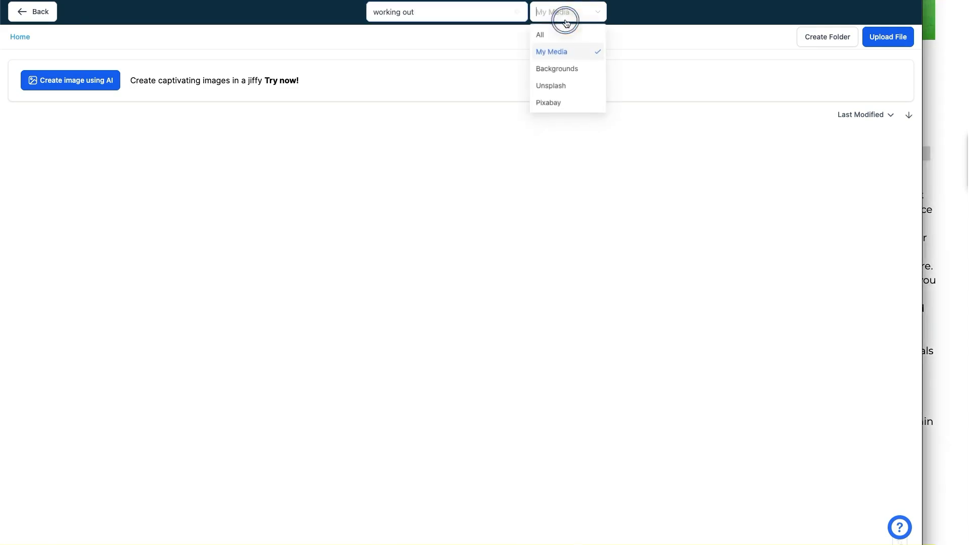
{"action": "left_click", "coordinate": [566, 85]}
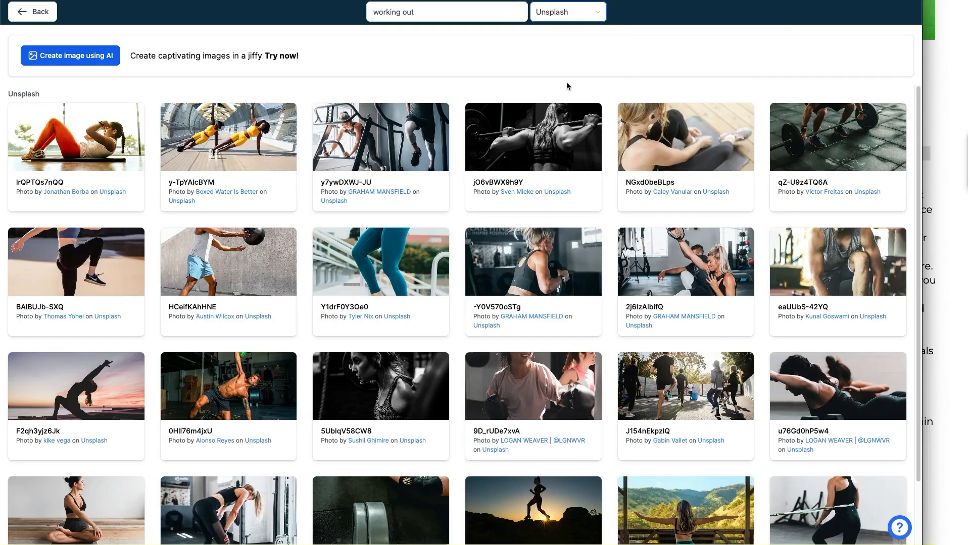
{"action": "scroll", "coordinate": [633, 252], "scroll_direction": "down", "scroll_amount": 3}
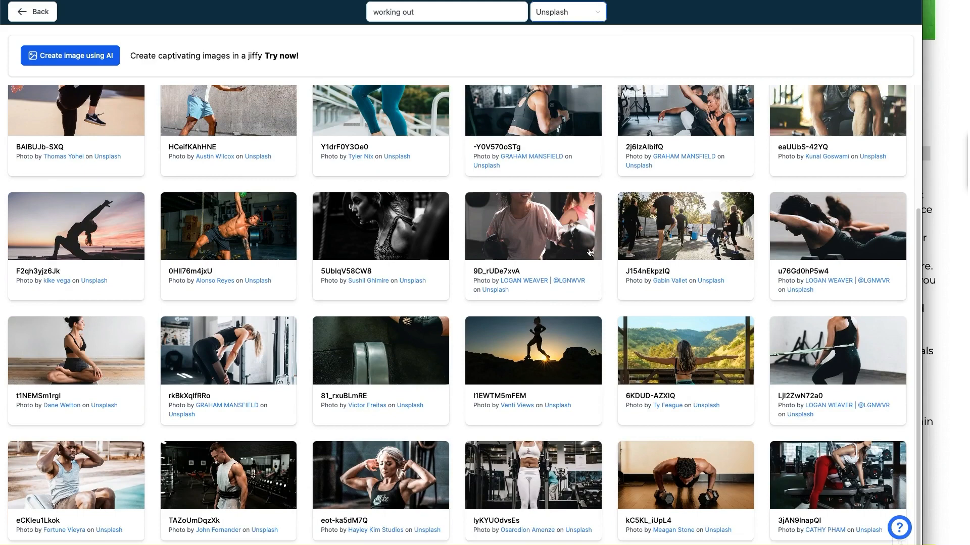
{"action": "scroll", "coordinate": [589, 252], "scroll_direction": "up", "scroll_amount": 3}
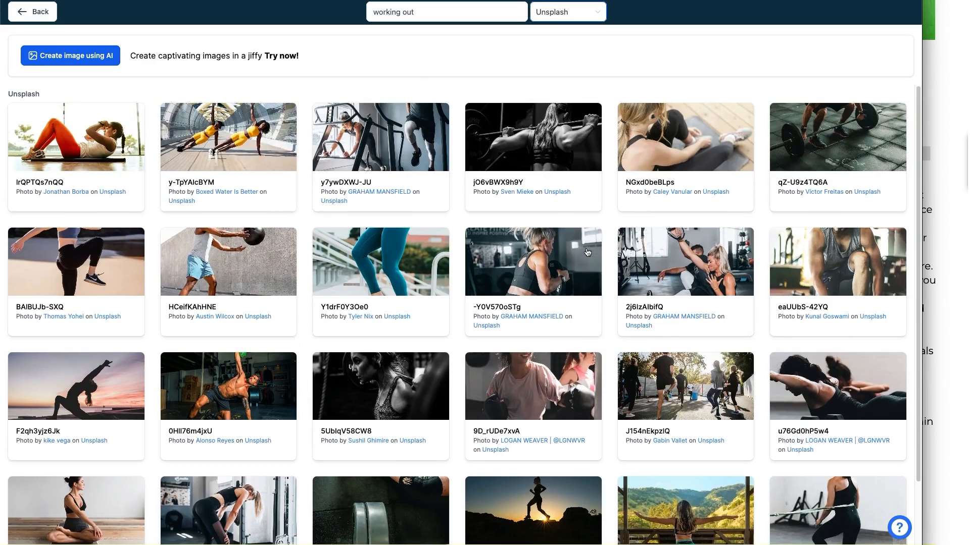
{"action": "left_click", "coordinate": [567, 20]}
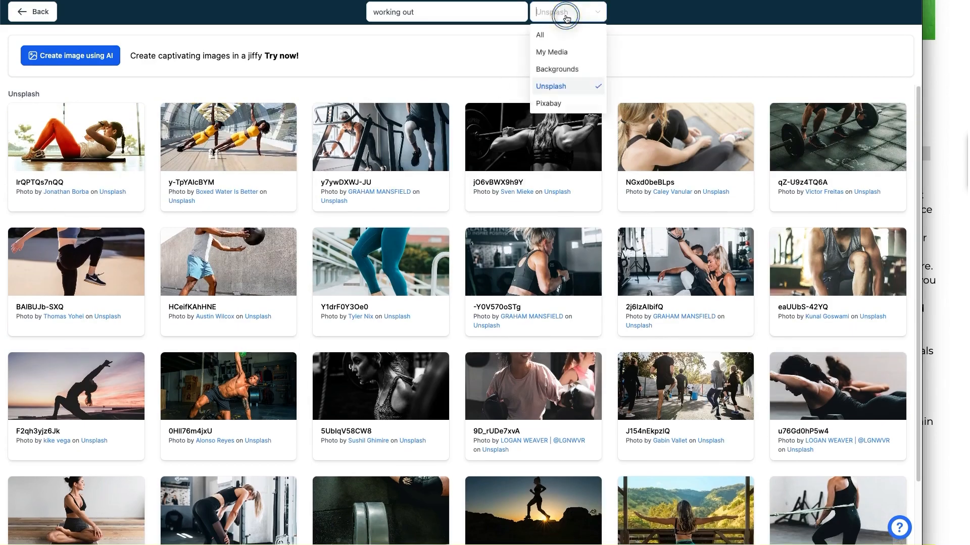
{"action": "left_click", "coordinate": [562, 105]}
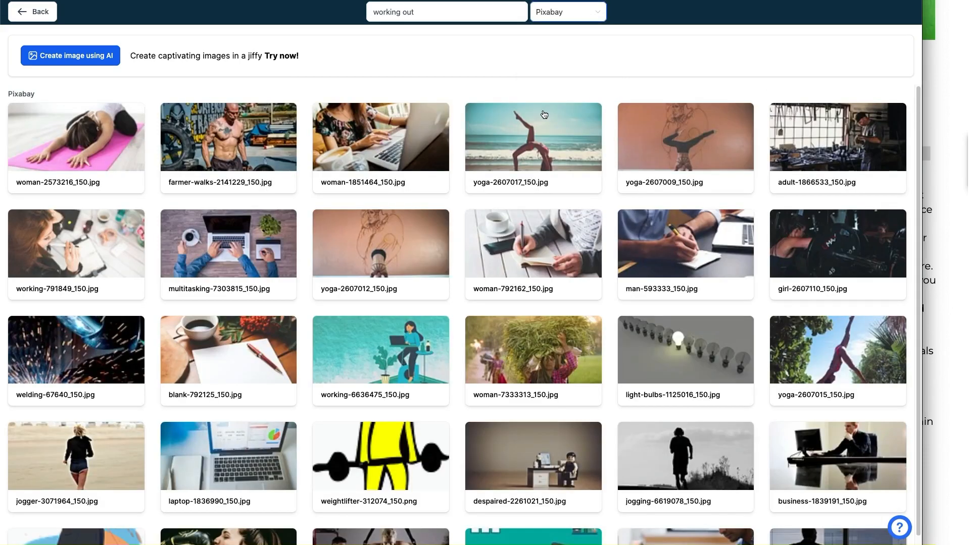
{"action": "scroll", "coordinate": [327, 177], "scroll_direction": "down", "scroll_amount": 2}
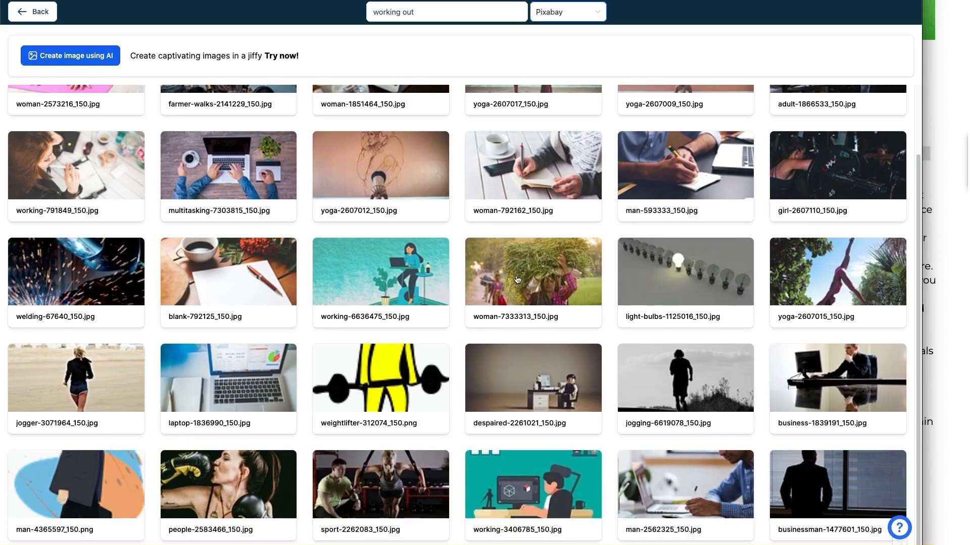
{"action": "scroll", "coordinate": [431, 102], "scroll_direction": "up", "scroll_amount": 2}
{"action": "triple_click", "coordinate": [424, 18]}
{"action": "type", "text": "gym"}
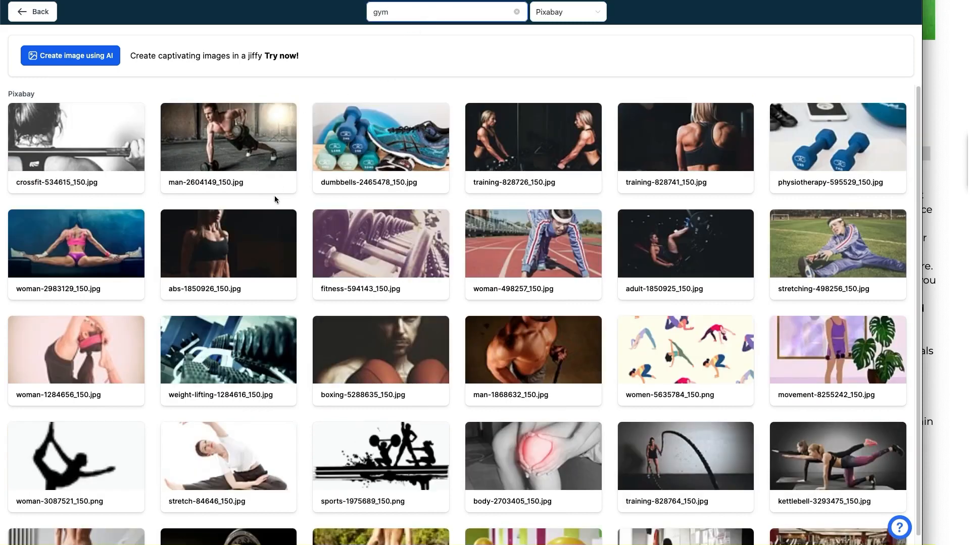
{"action": "left_click", "coordinate": [244, 147]}
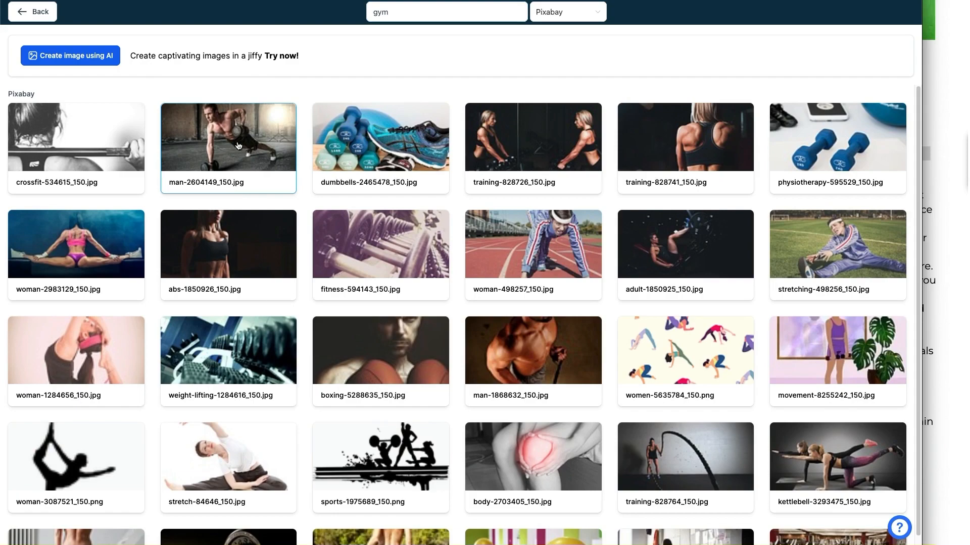
{"action": "left_click", "coordinate": [240, 142]}
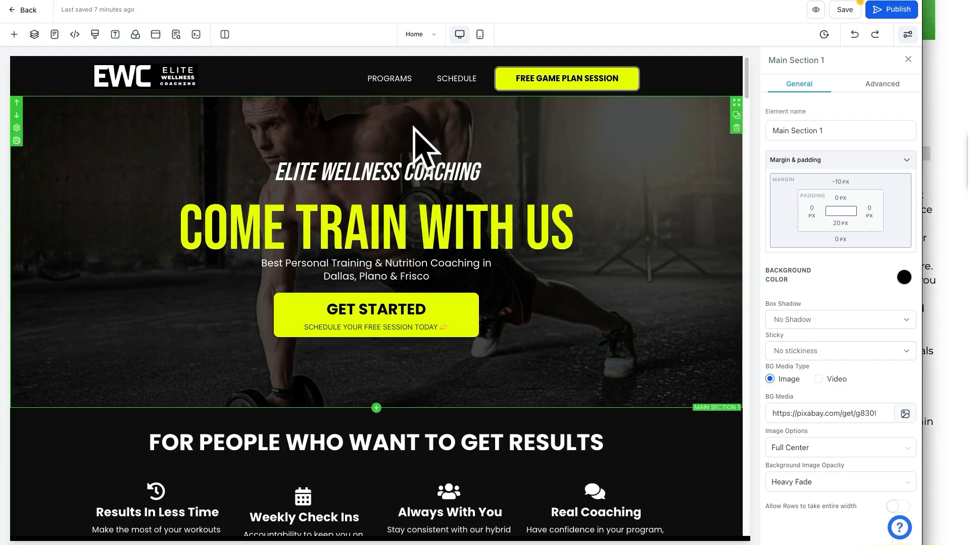
Scroll to the programs row and delete the Movement Therapy card's column.
{"action": "left_click", "coordinate": [942, 167]}
{"action": "left_click", "coordinate": [879, 167]}
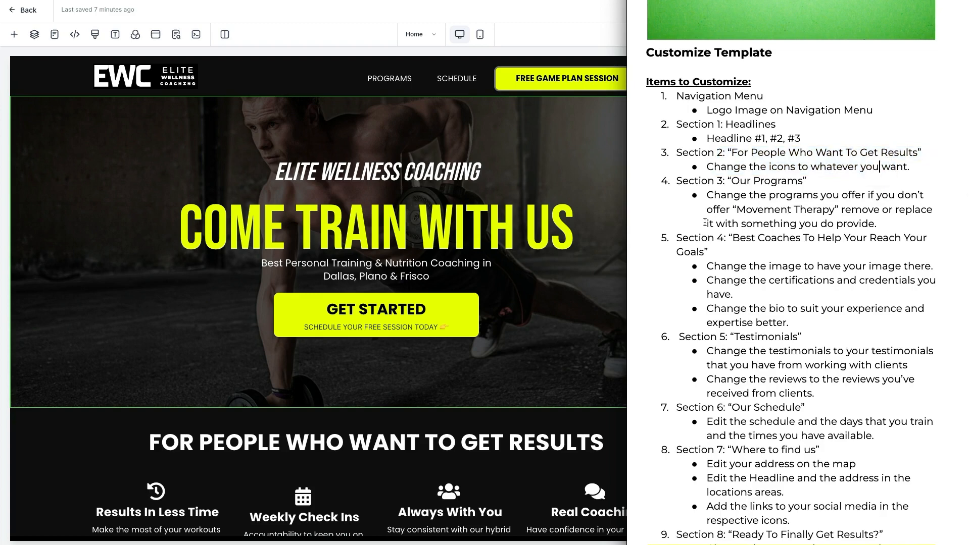
{"action": "left_click", "coordinate": [558, 304]}
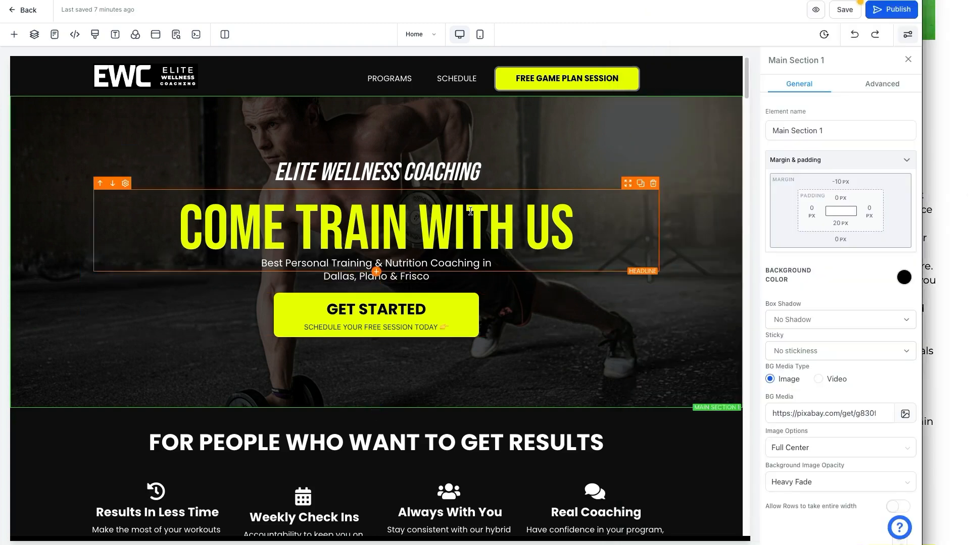
{"action": "scroll", "coordinate": [470, 212], "scroll_direction": "down", "scroll_amount": 5}
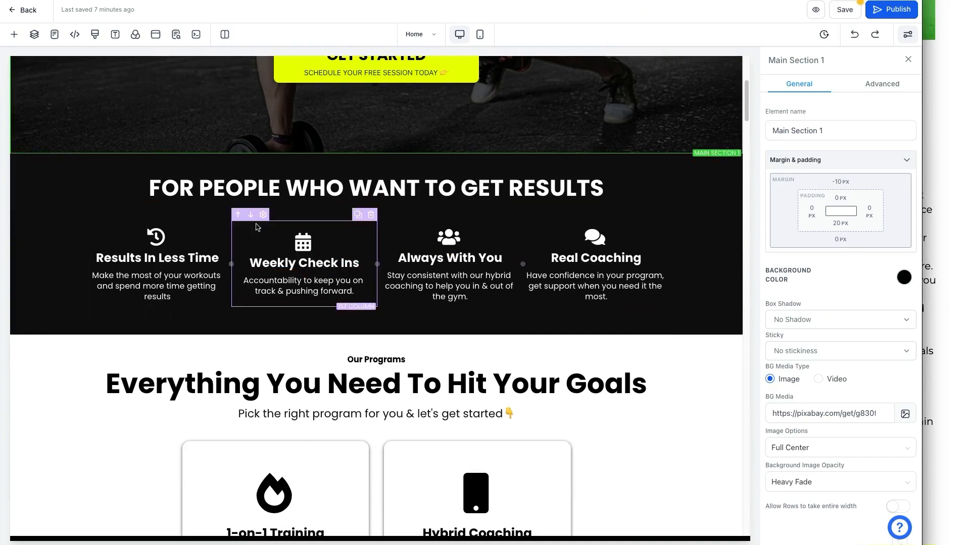
{"action": "scroll", "coordinate": [477, 249], "scroll_direction": "down", "scroll_amount": 5}
{"action": "scroll", "coordinate": [476, 249], "scroll_direction": "up", "scroll_amount": 1}
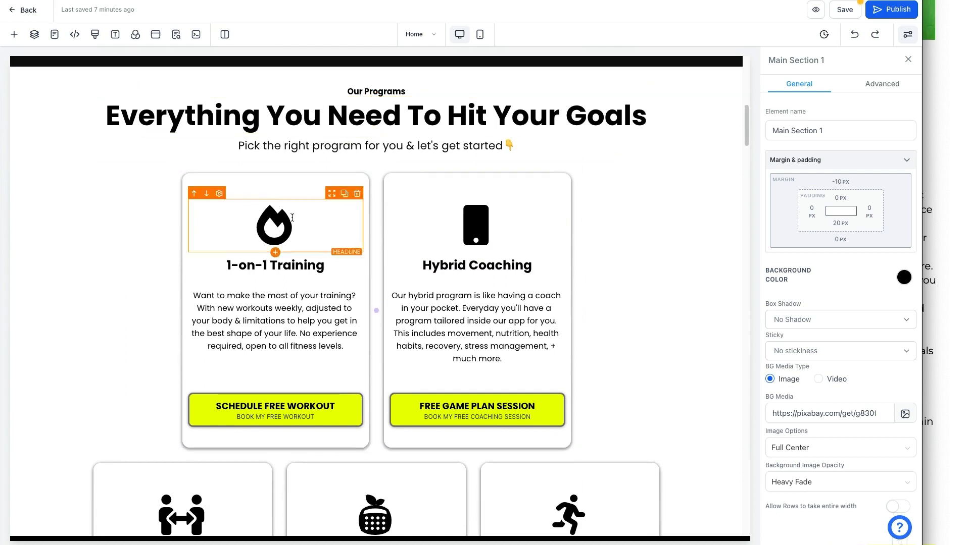
{"action": "scroll", "coordinate": [292, 222], "scroll_direction": "down", "scroll_amount": 2}
{"action": "scroll", "coordinate": [292, 222], "scroll_direction": "down", "scroll_amount": 2}
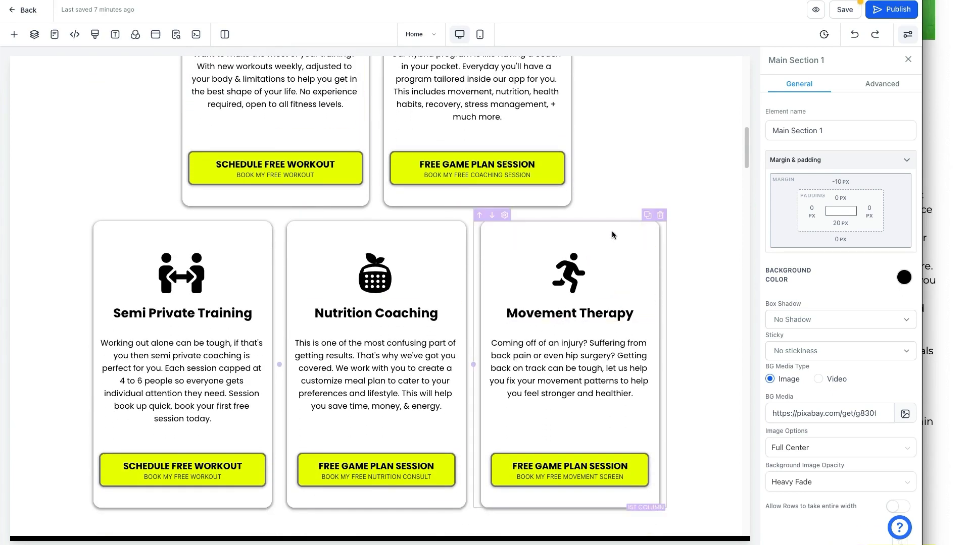
{"action": "left_click", "coordinate": [660, 216]}
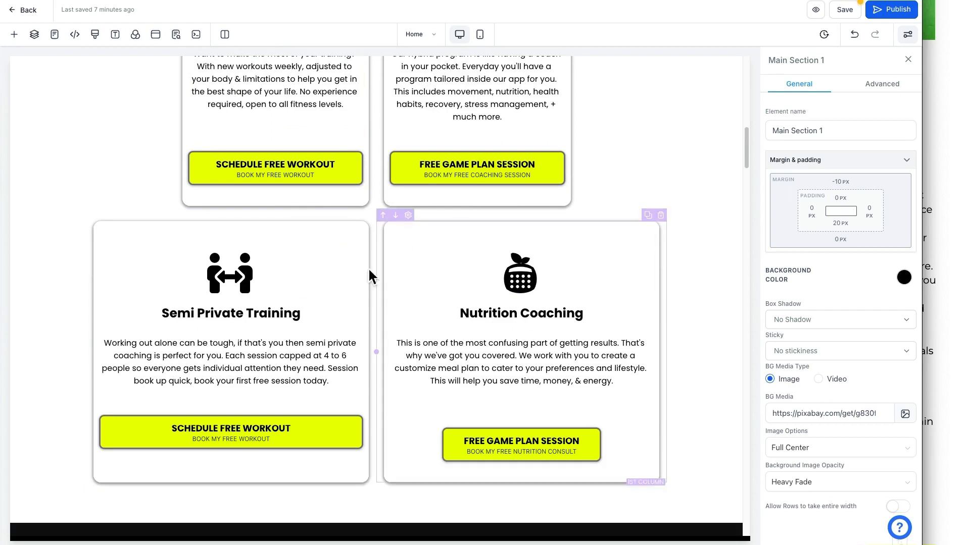
Undo the deletion to restore Movement Therapy, then select the 1-on-1 Training description.
{"action": "scroll", "coordinate": [523, 273], "scroll_direction": "up", "scroll_amount": 2}
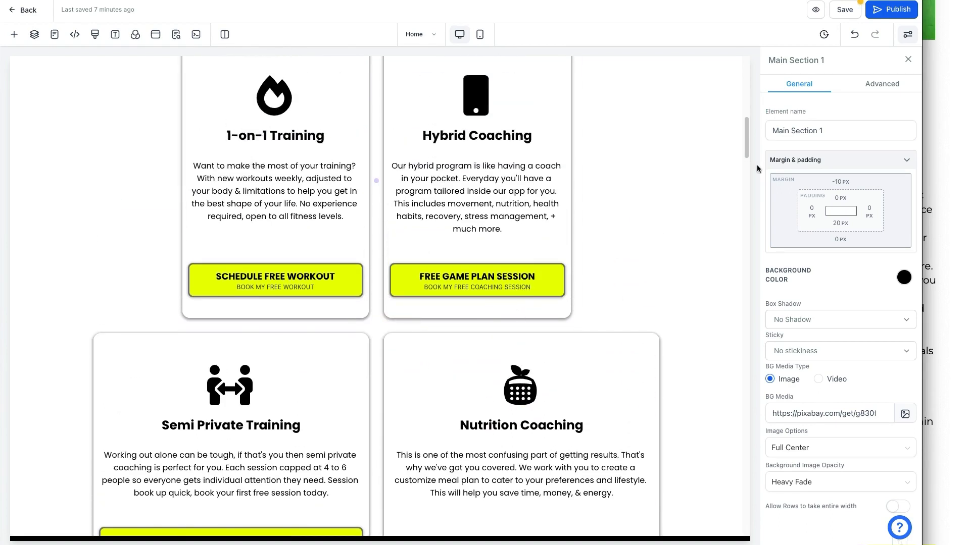
{"action": "left_click", "coordinate": [853, 35]}
{"action": "scroll", "coordinate": [601, 343], "scroll_direction": "down", "scroll_amount": 3}
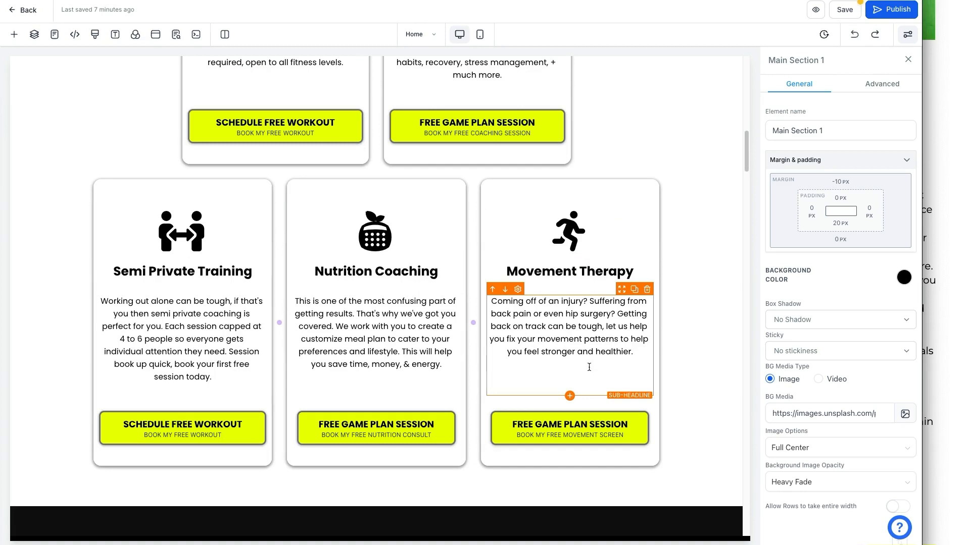
{"action": "scroll", "coordinate": [586, 366], "scroll_direction": "up", "scroll_amount": 5}
{"action": "triple_click", "coordinate": [298, 268]}
{"action": "triple_click", "coordinate": [272, 266]}
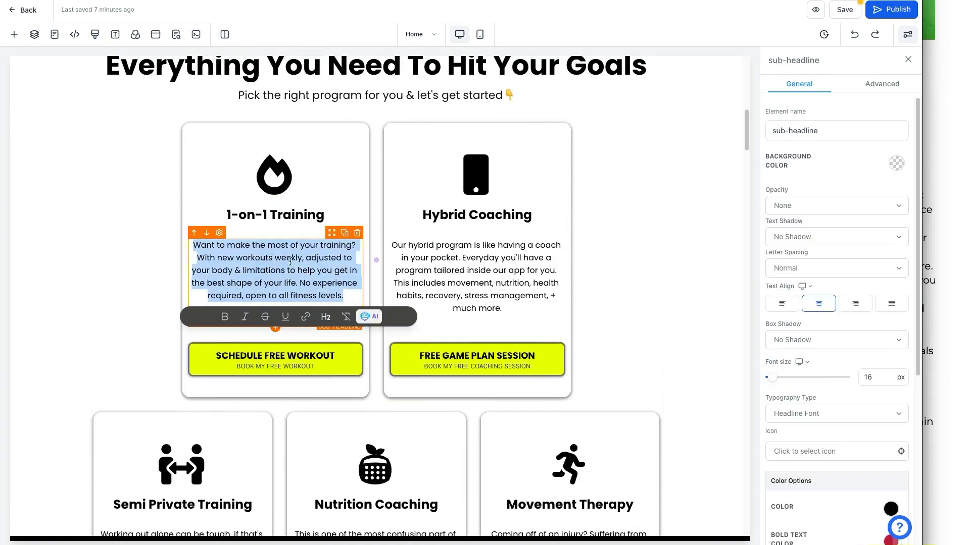
Inspect the 1-on-1 and Hybrid Coaching card elements down to the FREE GAME PLAN SESSION button.
{"action": "left_click", "coordinate": [259, 217]}
{"action": "left_click", "coordinate": [505, 186]}
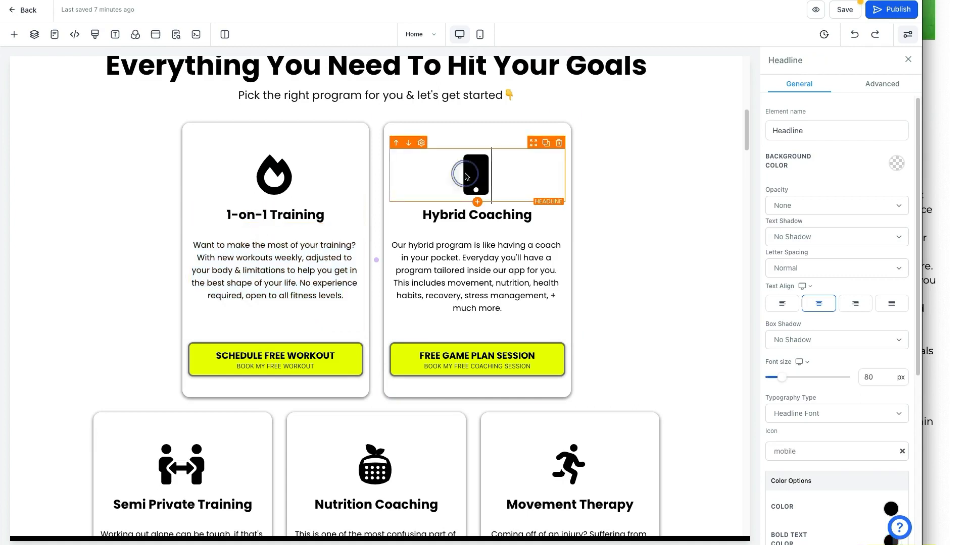
{"action": "left_click", "coordinate": [587, 180]}
{"action": "left_click", "coordinate": [491, 188]}
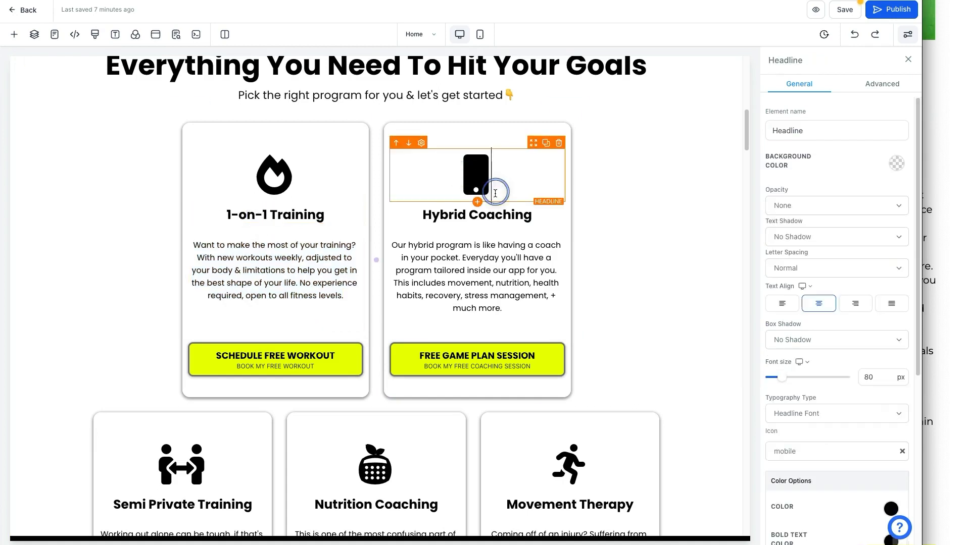
{"action": "left_click", "coordinate": [482, 207]}
{"action": "double_click", "coordinate": [444, 257]}
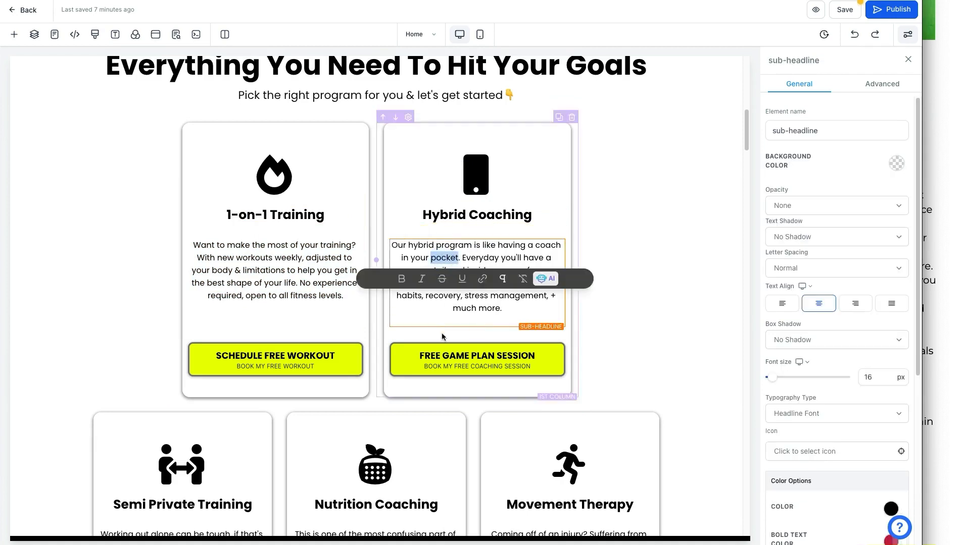
{"action": "left_click", "coordinate": [444, 353]}
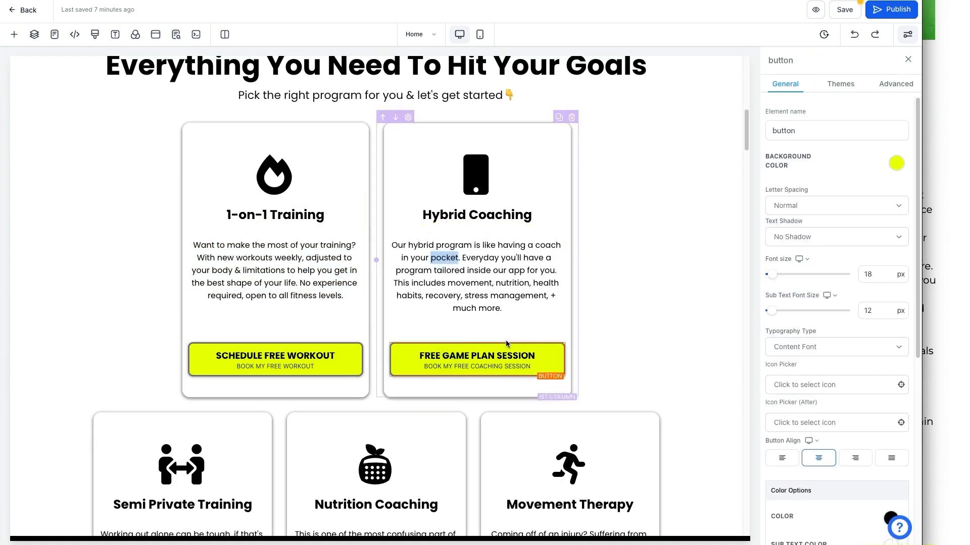
Delete the Movement Therapy column and scroll down to Meet Your Coach.
{"action": "scroll", "coordinate": [616, 348], "scroll_direction": "down", "scroll_amount": 3}
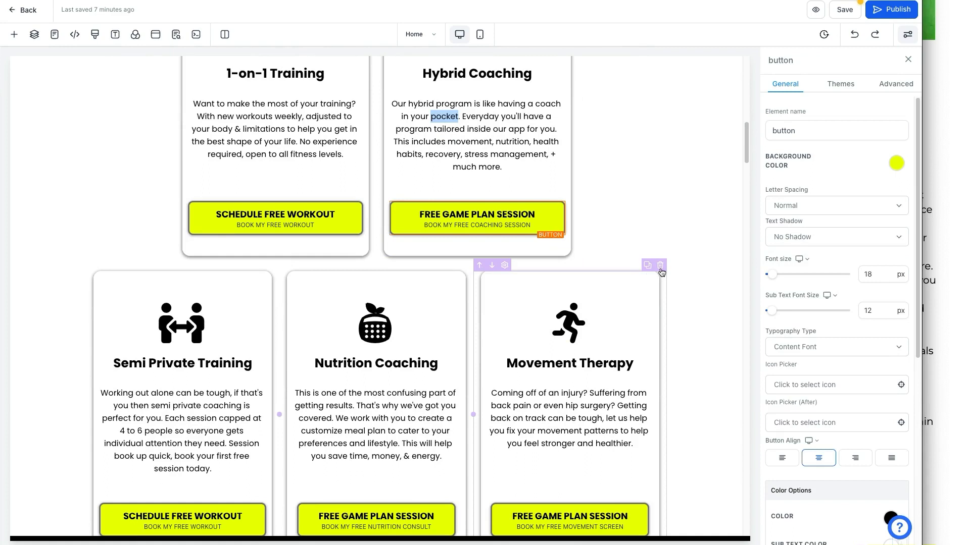
{"action": "left_click", "coordinate": [660, 266]}
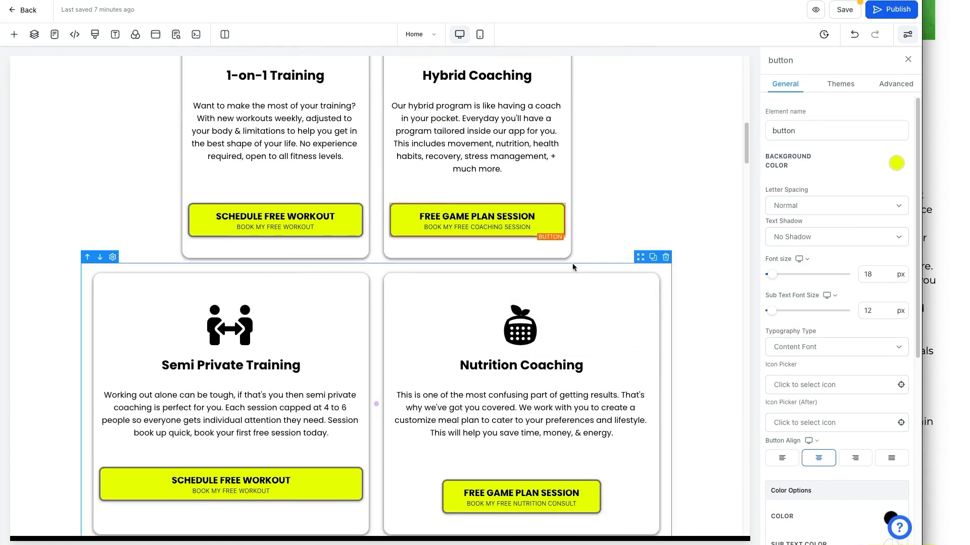
{"action": "scroll", "coordinate": [572, 263], "scroll_direction": "down", "scroll_amount": 5}
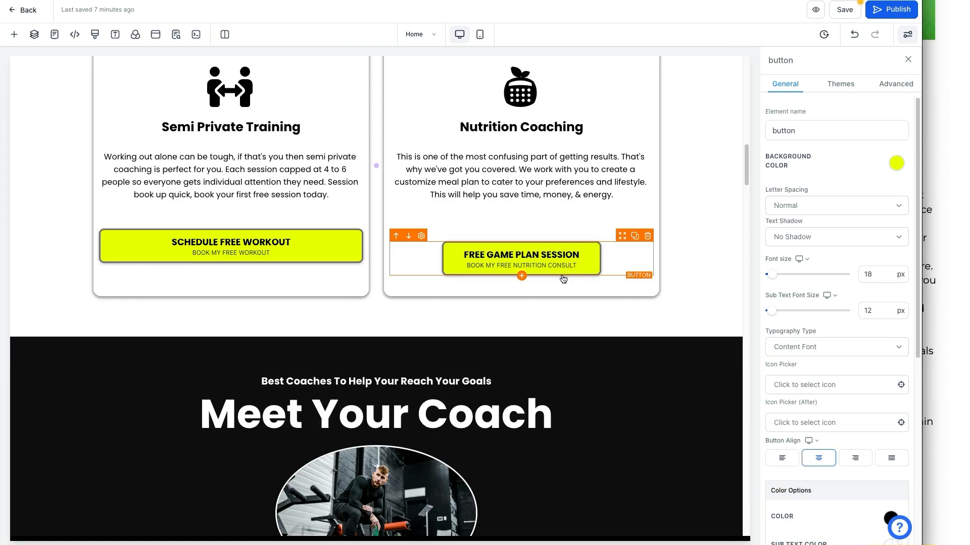
{"action": "scroll", "coordinate": [553, 296], "scroll_direction": "down", "scroll_amount": 4}
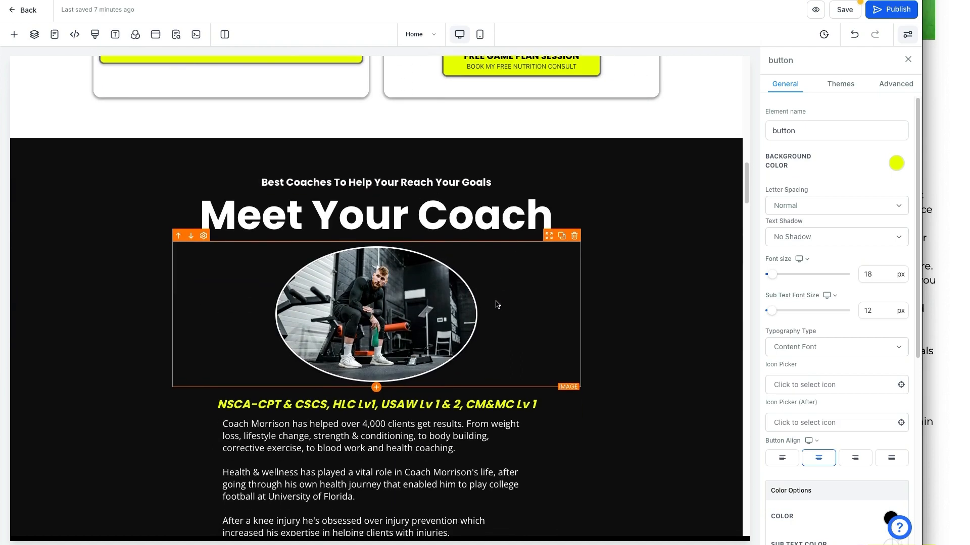
{"action": "scroll", "coordinate": [443, 214], "scroll_direction": "down", "scroll_amount": 1}
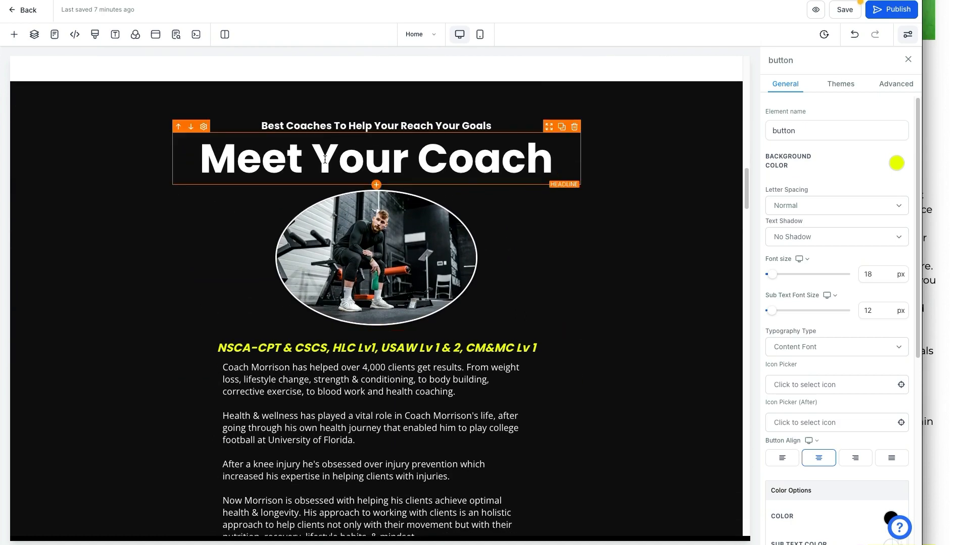
{"action": "scroll", "coordinate": [444, 166], "scroll_direction": "down", "scroll_amount": 1}
{"action": "left_click", "coordinate": [430, 212]}
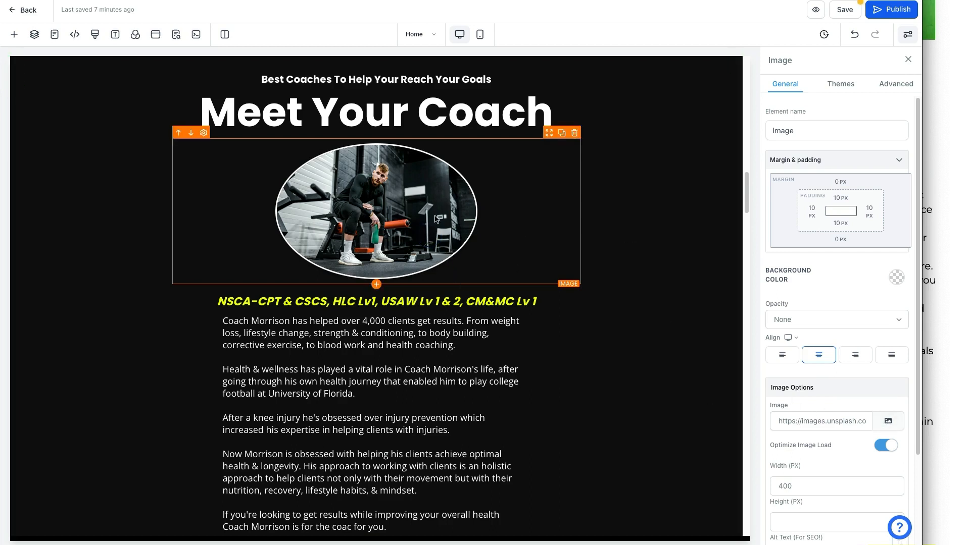
{"action": "scroll", "coordinate": [823, 292], "scroll_direction": "down", "scroll_amount": 2}
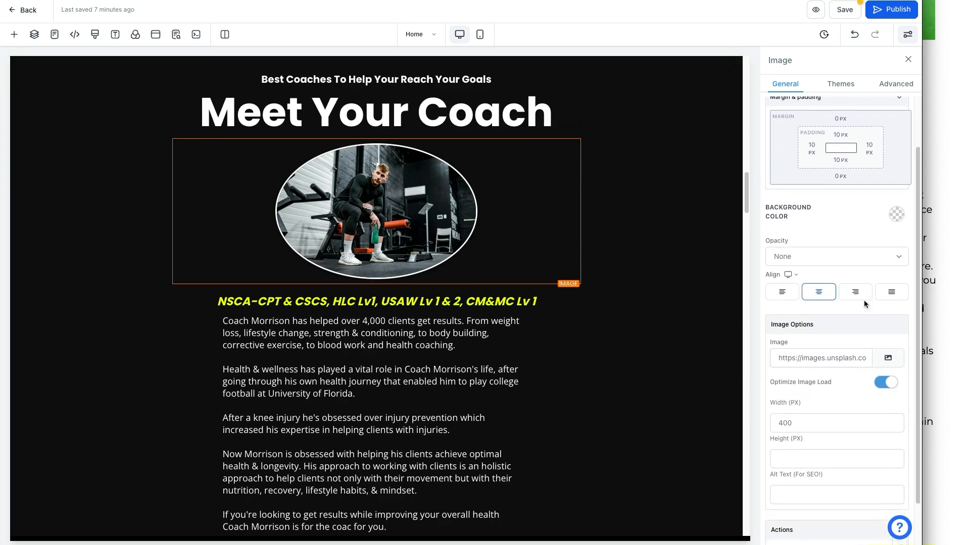
{"action": "left_click_drag", "start_coordinate": [781, 326], "coordinate": [814, 328]}
{"action": "left_click", "coordinate": [881, 359]}
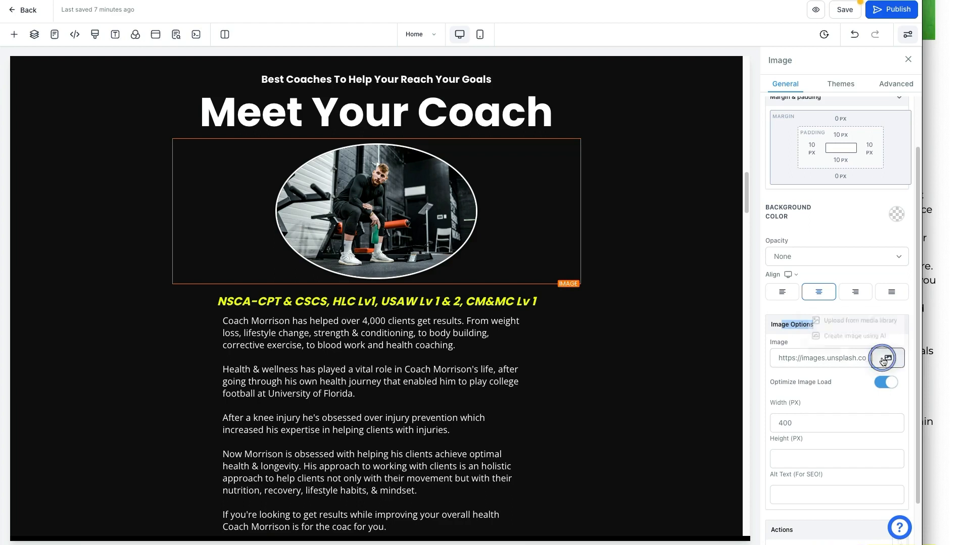
{"action": "left_click", "coordinate": [862, 318]}
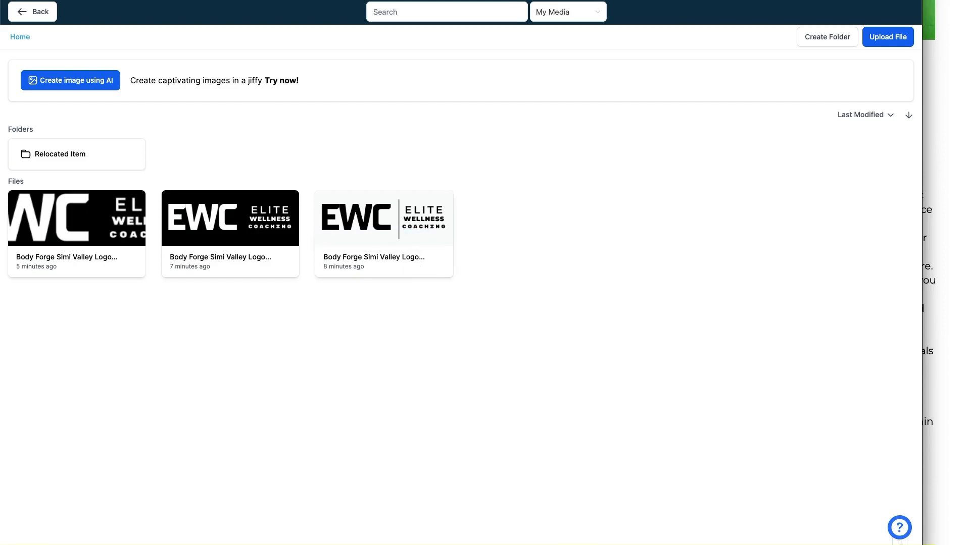
{"action": "left_click_drag", "start_coordinate": [889, 48], "coordinate": [858, 157]}
{"action": "left_click_drag", "start_coordinate": [856, 80], "coordinate": [894, 80]}
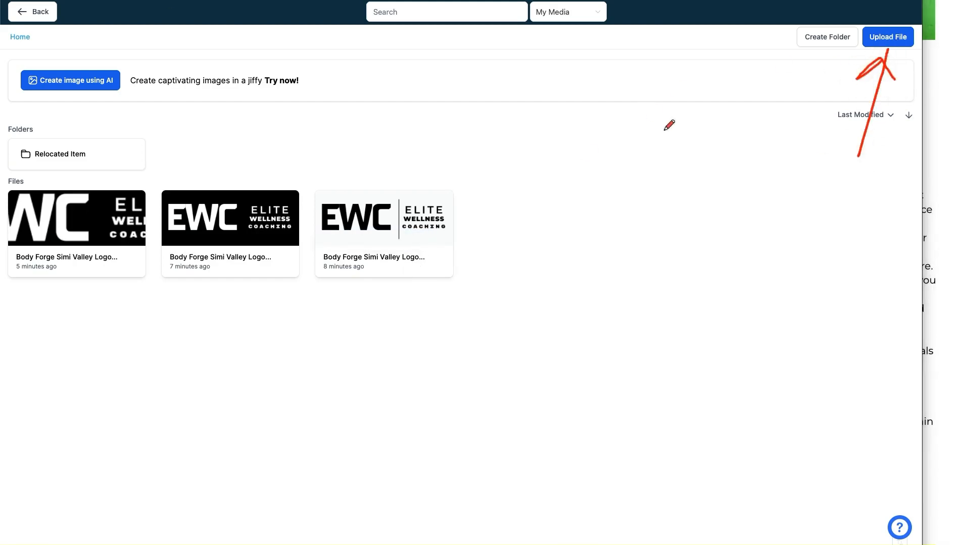
{"action": "key", "text": "Escape"}
{"action": "left_click", "coordinate": [37, 10]}
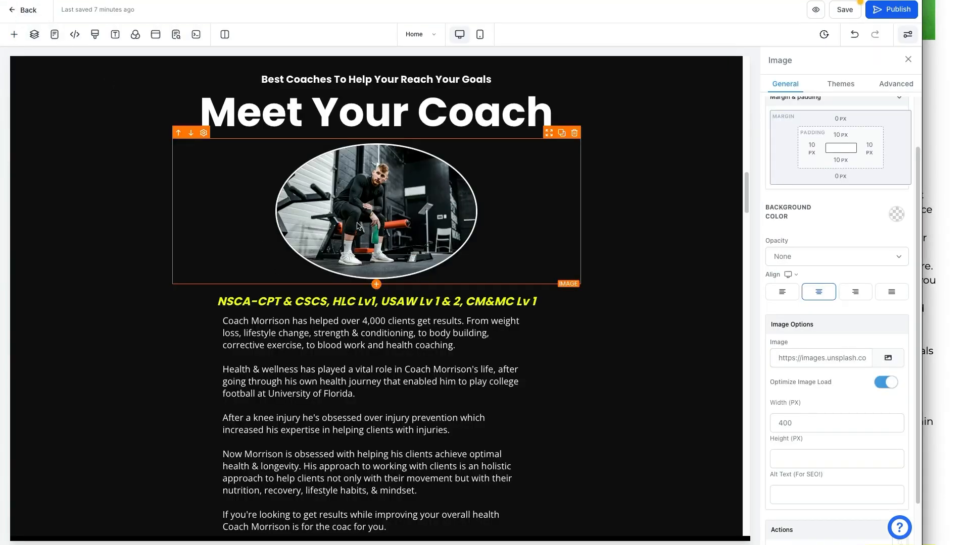
Review the coach bio paragraphs, then select the yellow NSCA-CPT certifications line.
{"action": "scroll", "coordinate": [357, 226], "scroll_direction": "down", "scroll_amount": 1}
{"action": "left_click", "coordinate": [232, 269]}
{"action": "left_click_drag", "start_coordinate": [234, 268], "coordinate": [438, 413]}
{"action": "left_click", "coordinate": [398, 387]}
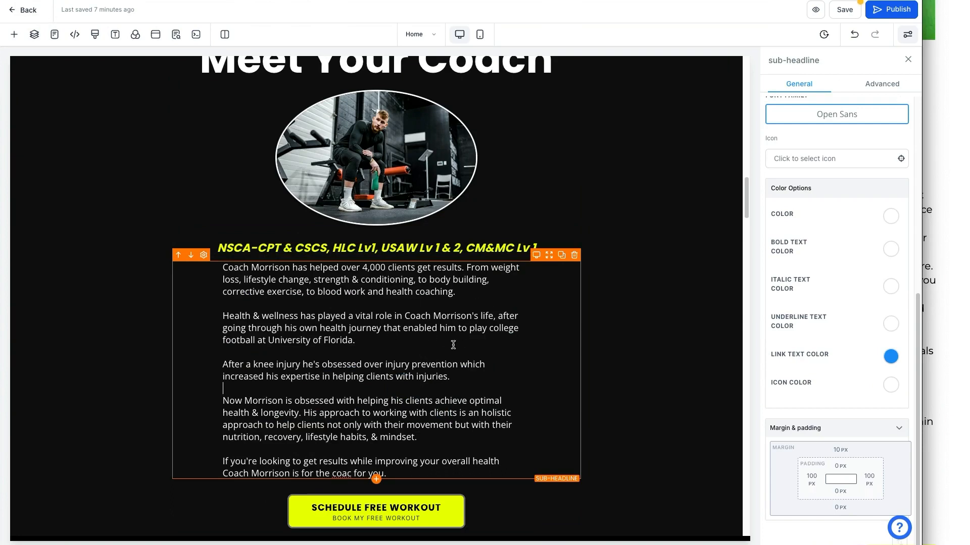
{"action": "scroll", "coordinate": [393, 366], "scroll_direction": "down", "scroll_amount": 1}
{"action": "left_click_drag", "start_coordinate": [301, 376], "coordinate": [489, 408]}
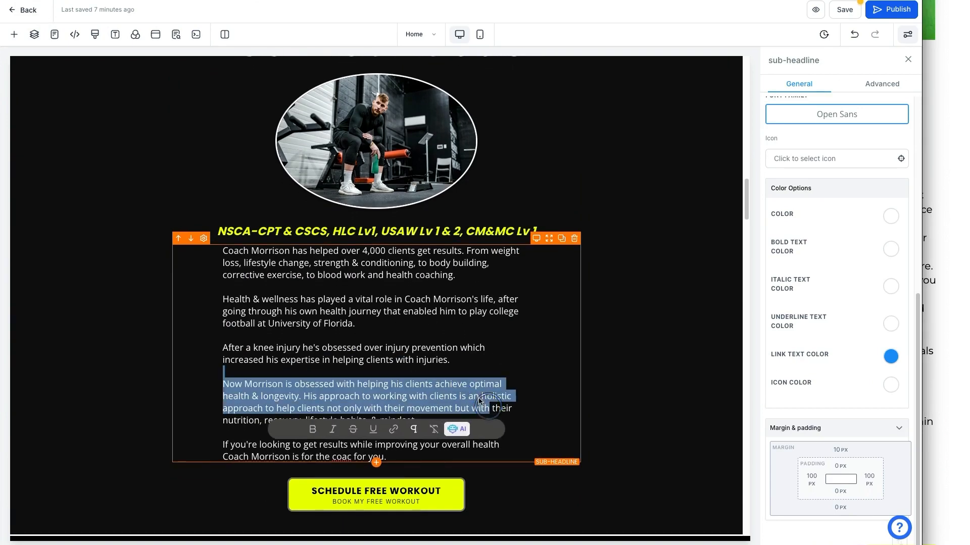
{"action": "left_click", "coordinate": [452, 383]}
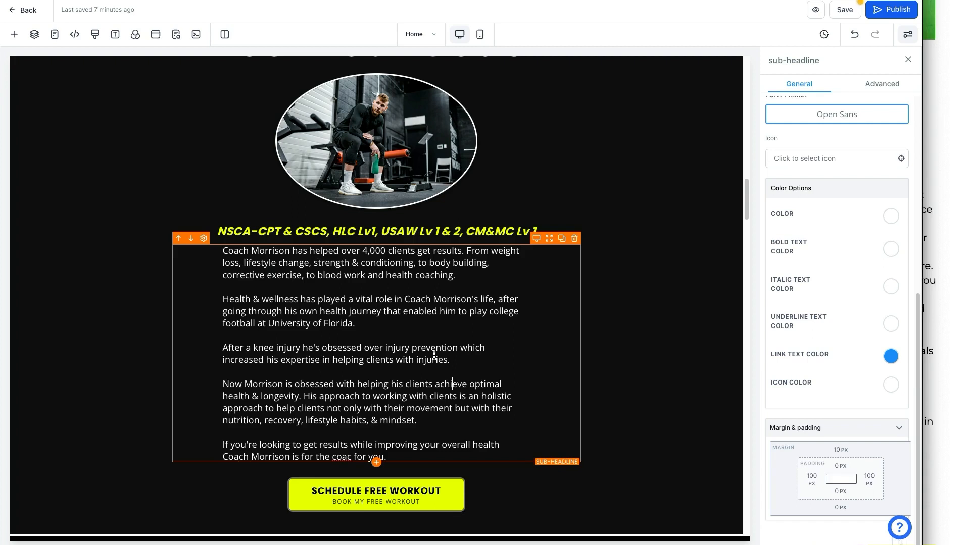
{"action": "left_click", "coordinate": [424, 232]}
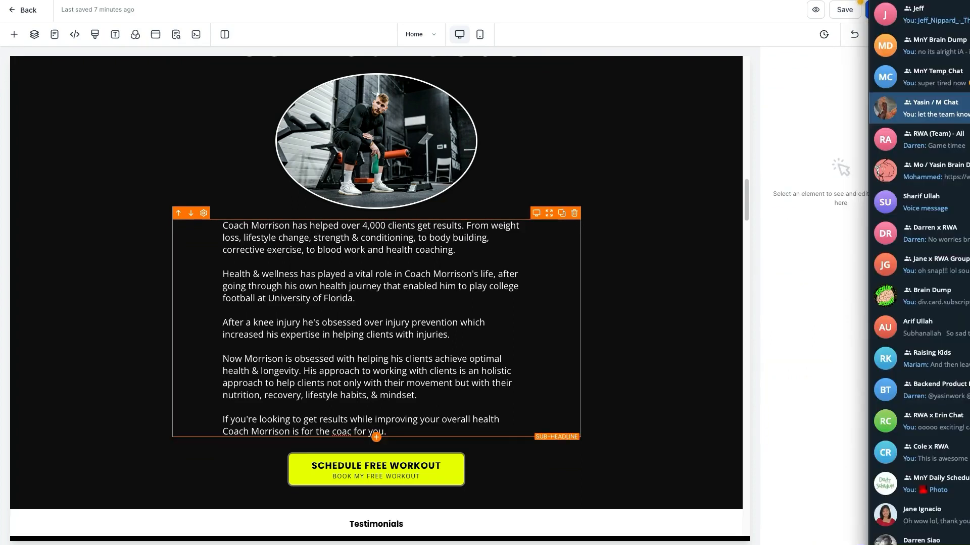
Leave the chat app, check the Customize Template checklist, and return to the editor's Meet Your Coach section.
{"action": "key", "text": "super+Tab"}
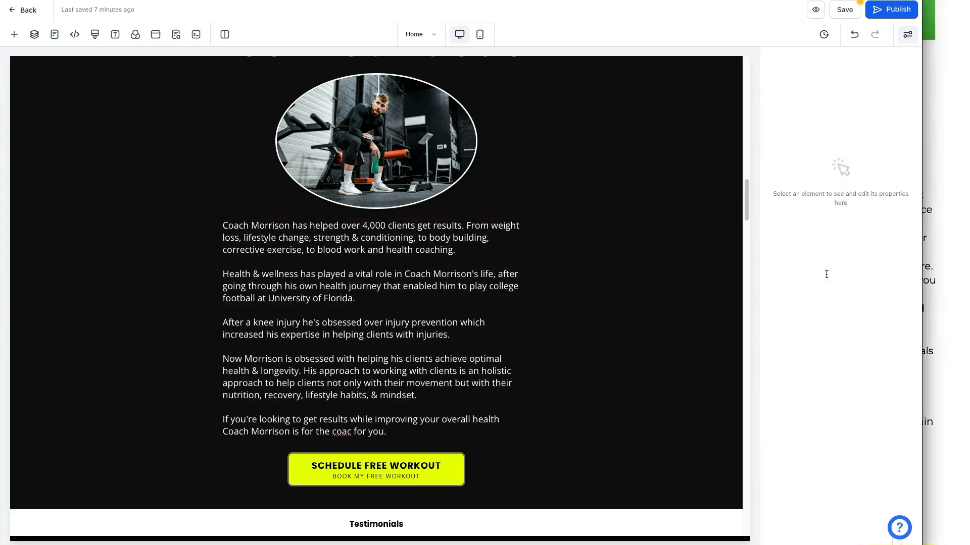
{"action": "scroll", "coordinate": [520, 230], "scroll_direction": "up", "scroll_amount": 1}
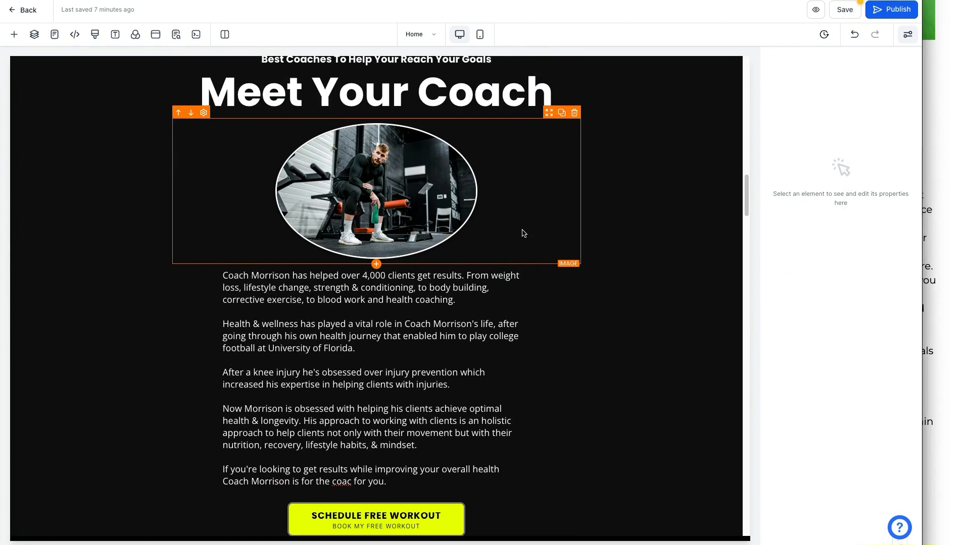
{"action": "left_click", "coordinate": [942, 269]}
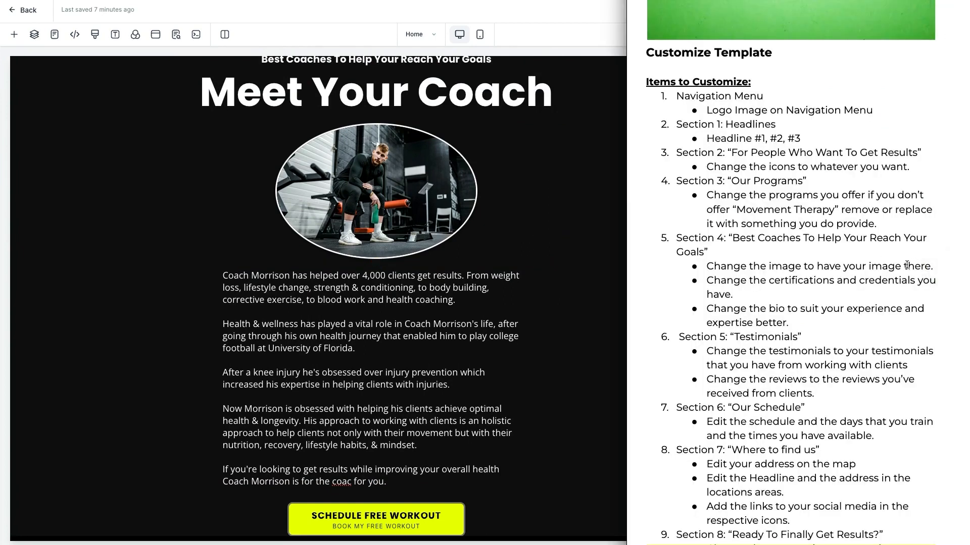
{"action": "scroll", "coordinate": [892, 265], "scroll_direction": "down", "scroll_amount": 3}
{"action": "left_click", "coordinate": [606, 263]}
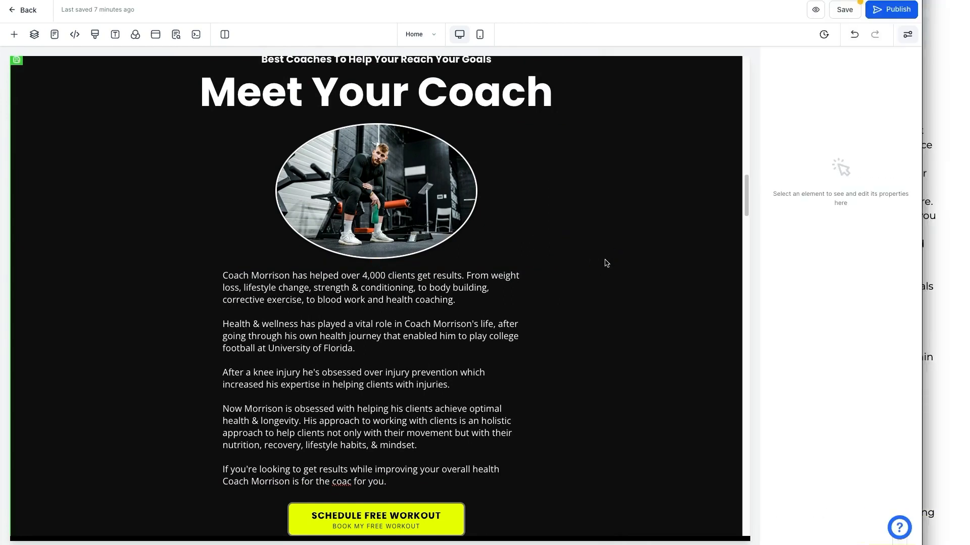
{"action": "left_click", "coordinate": [930, 265]}
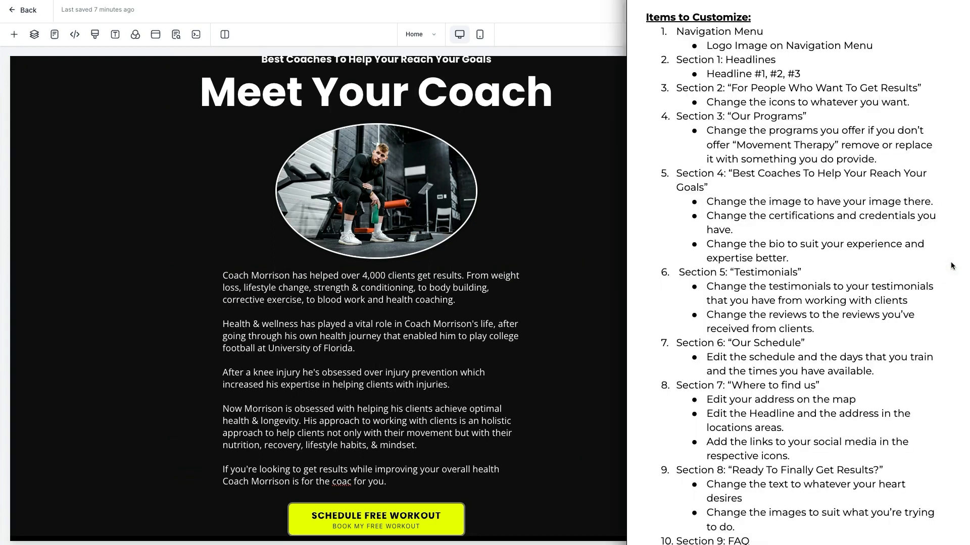
{"action": "left_click", "coordinate": [562, 267]}
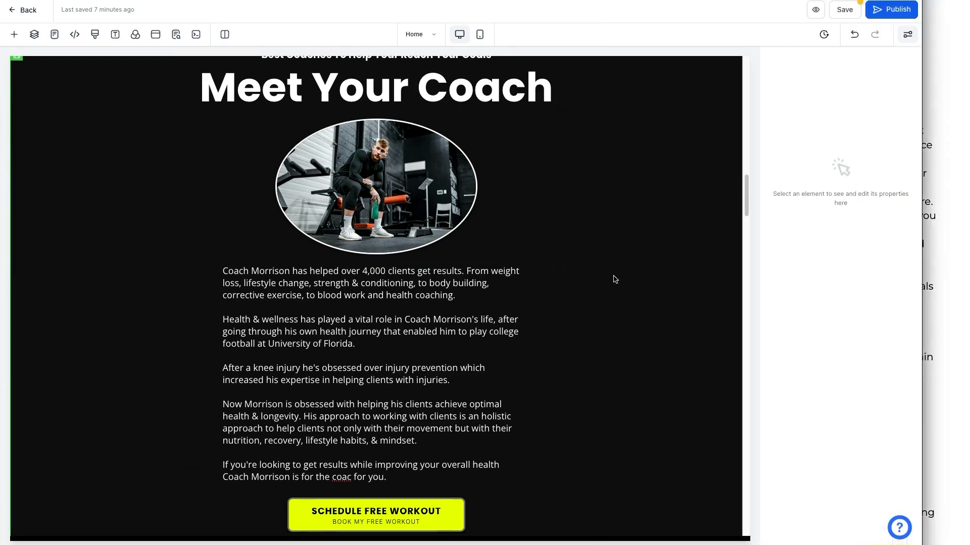
{"action": "scroll", "coordinate": [615, 279], "scroll_direction": "down", "scroll_amount": 3}
{"action": "scroll", "coordinate": [615, 279], "scroll_direction": "down", "scroll_amount": 5}
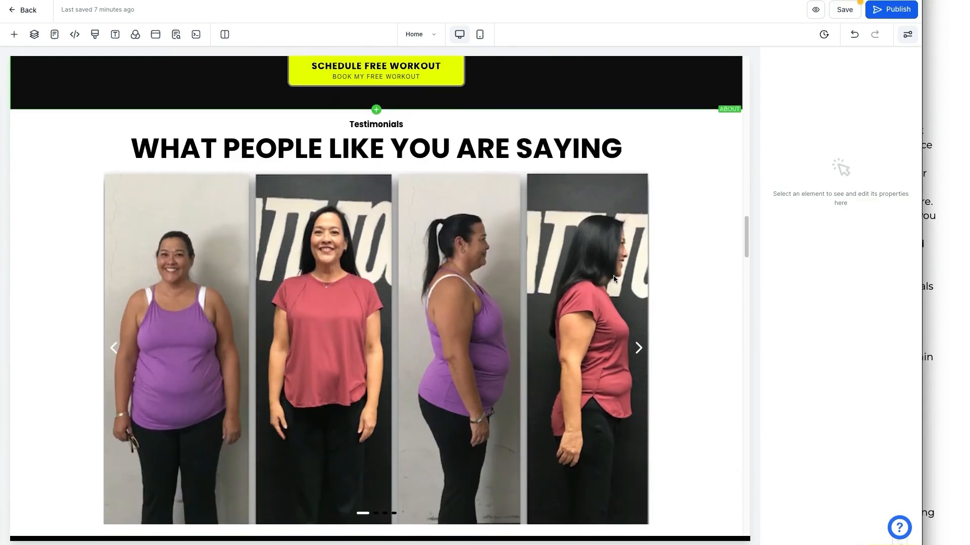
Select the Testimonials image slider to show its four slides, ordered Slide 4, 1, 2, 3.
{"action": "scroll", "coordinate": [617, 279], "scroll_direction": "down", "scroll_amount": 1}
{"action": "left_click", "coordinate": [602, 265]}
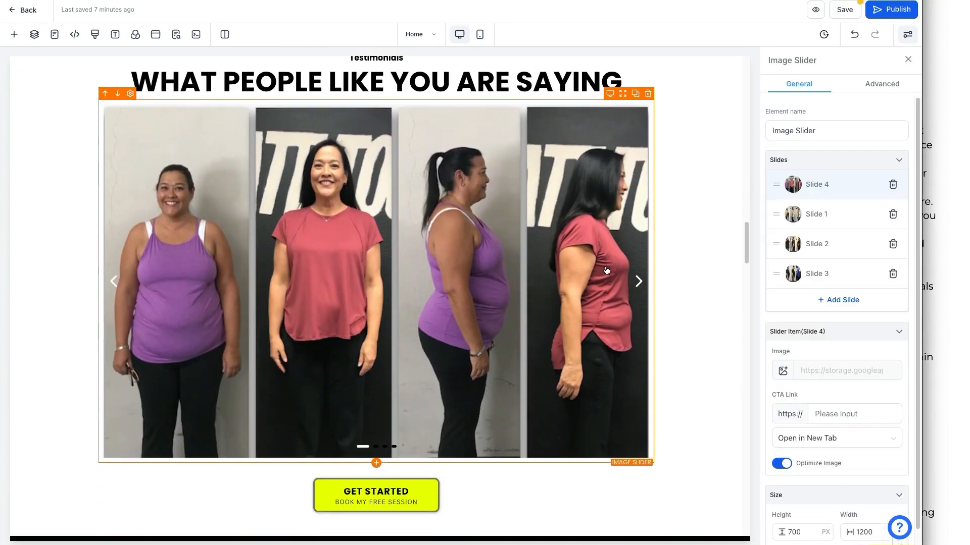
{"action": "scroll", "coordinate": [664, 301], "scroll_direction": "up", "scroll_amount": 1}
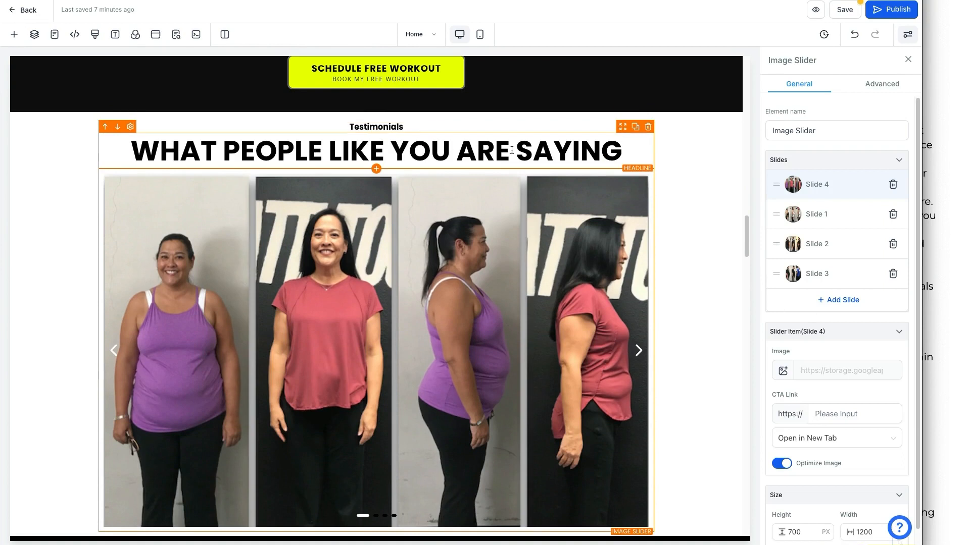
{"action": "scroll", "coordinate": [511, 150], "scroll_direction": "down", "scroll_amount": 1}
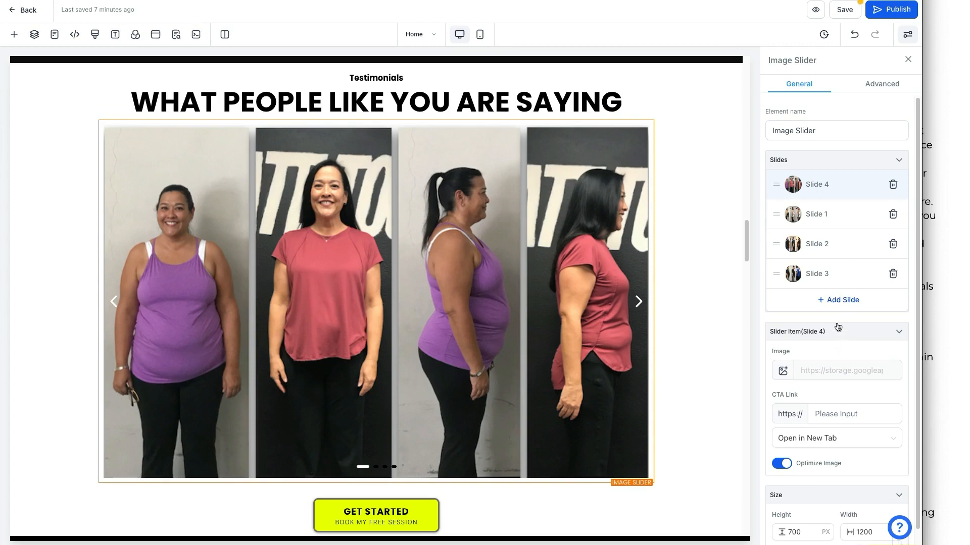
{"action": "scroll", "coordinate": [835, 315], "scroll_direction": "down", "scroll_amount": 1}
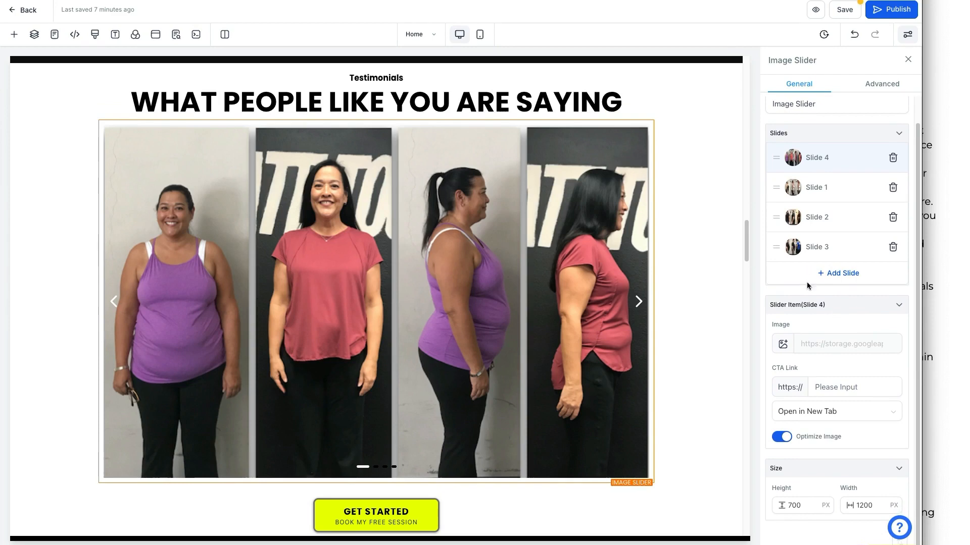
Add Slide 5 to the testimonials slider with the white-on-black EWC logo as its image.
{"action": "left_click", "coordinate": [834, 272]}
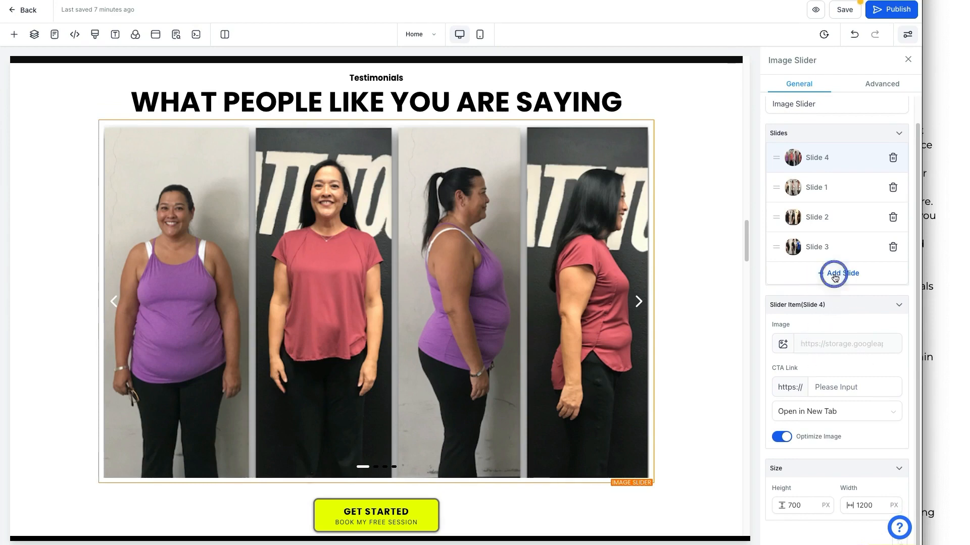
{"action": "left_click", "coordinate": [821, 281]}
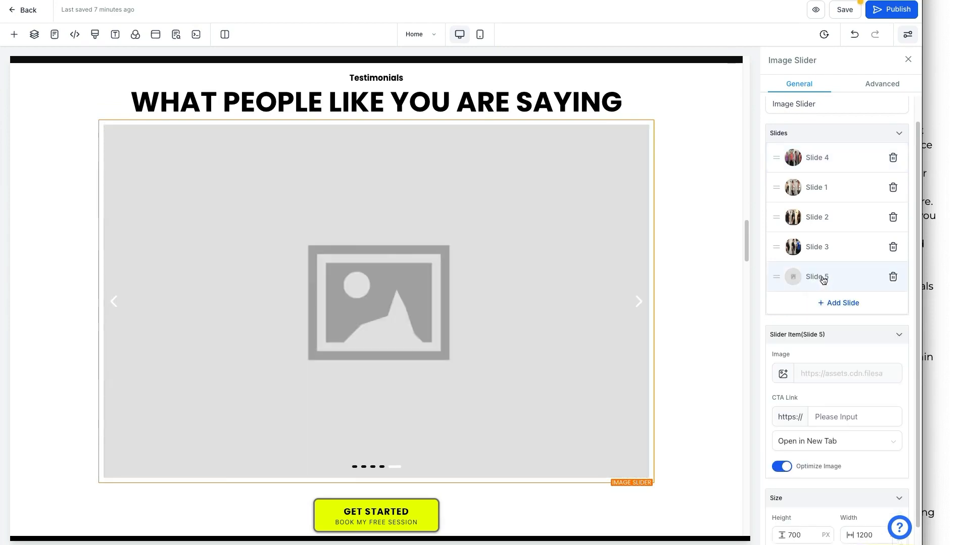
{"action": "scroll", "coordinate": [826, 284], "scroll_direction": "down", "scroll_amount": 1}
{"action": "left_click", "coordinate": [822, 255]}
{"action": "left_click", "coordinate": [783, 344]}
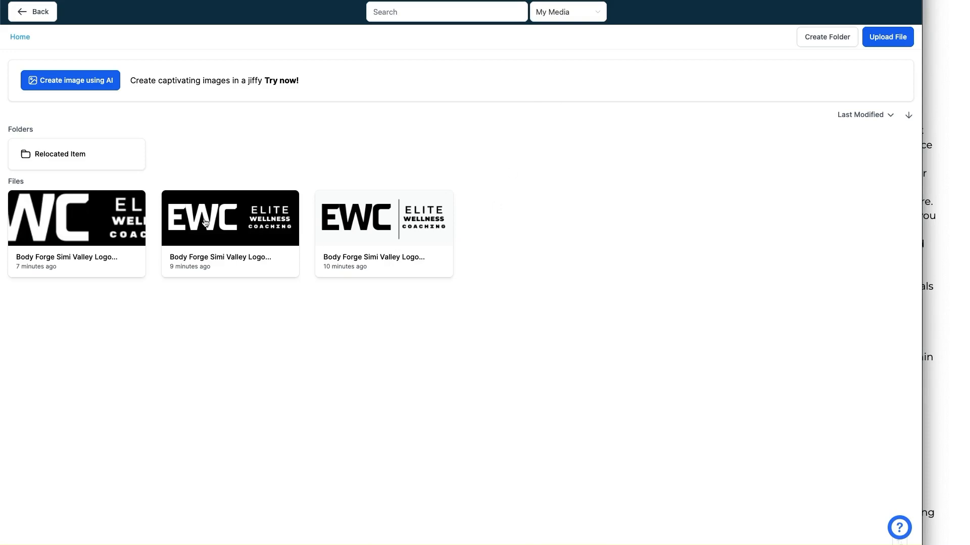
{"action": "left_click", "coordinate": [246, 228]}
{"action": "left_click", "coordinate": [253, 229]}
{"action": "left_click", "coordinate": [255, 230]}
{"action": "left_click", "coordinate": [243, 229]}
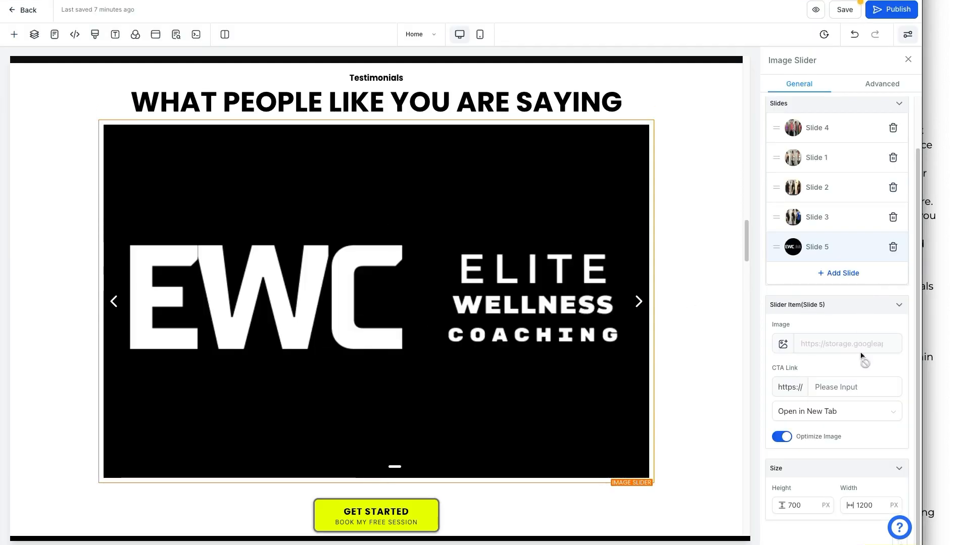
{"action": "left_click", "coordinate": [835, 387]}
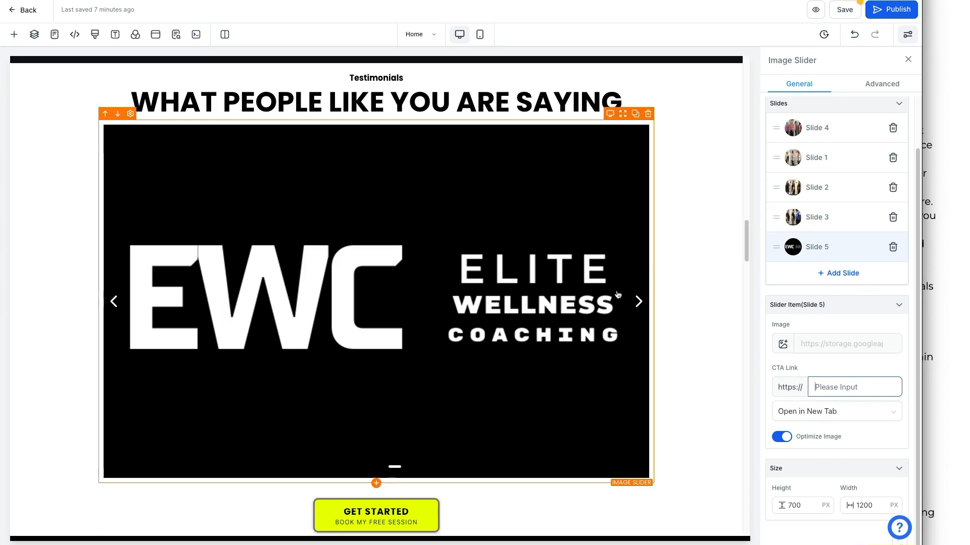
Move Slide 3 to the top of the slide list, then review the customization checklist.
{"action": "left_click_drag", "start_coordinate": [818, 220], "coordinate": [817, 196]}
{"action": "left_click_drag", "start_coordinate": [788, 226], "coordinate": [799, 154]}
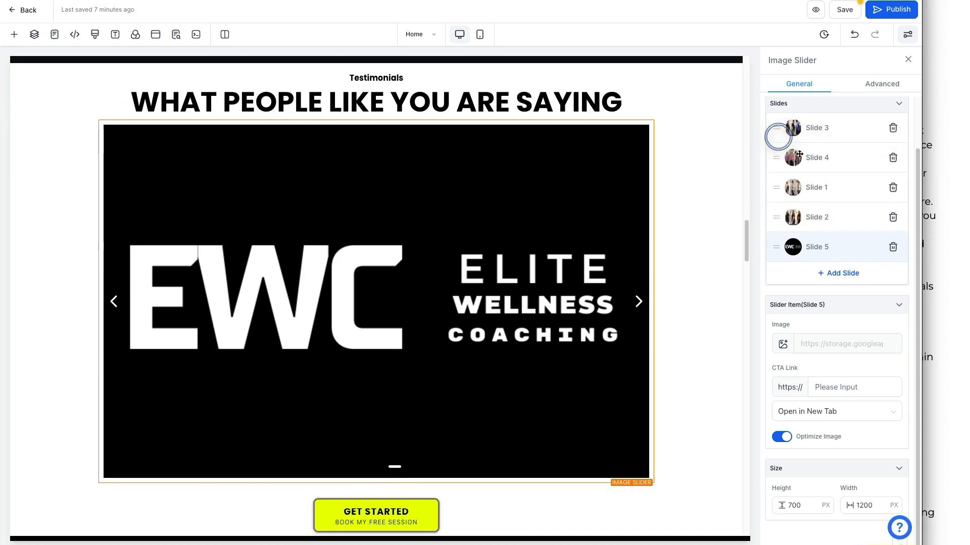
{"action": "left_click", "coordinate": [943, 189]}
{"action": "scroll", "coordinate": [846, 261], "scroll_direction": "down", "scroll_amount": 1}
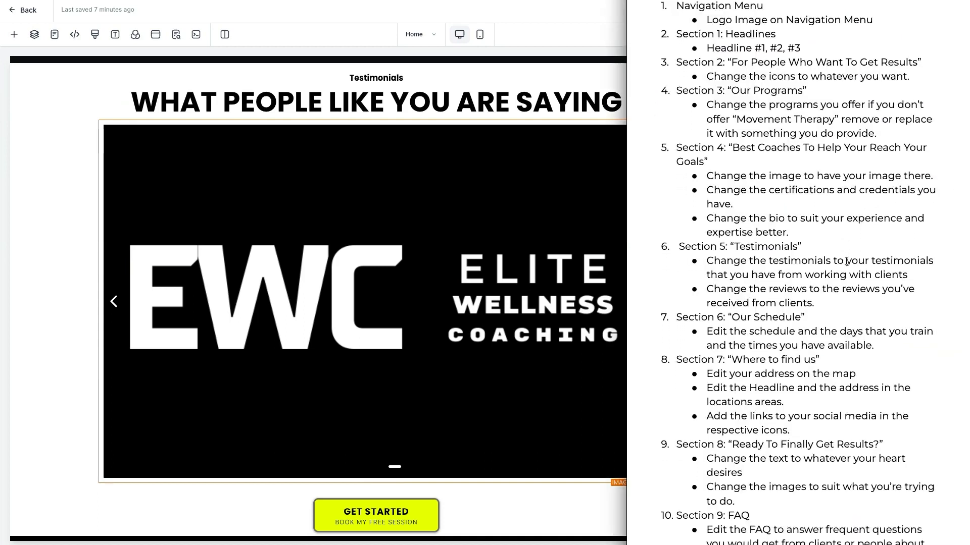
{"action": "scroll", "coordinate": [846, 261], "scroll_direction": "down", "scroll_amount": 2}
{"action": "left_click_drag", "start_coordinate": [785, 249], "coordinate": [891, 258]}
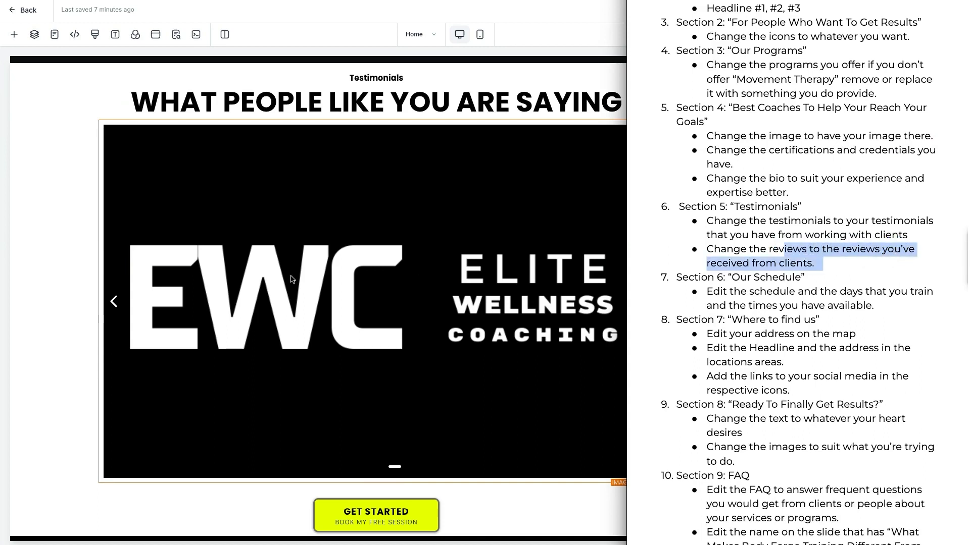
{"action": "left_click", "coordinate": [86, 308]}
Scroll the page down to the testimonial cards below the slider.
{"action": "scroll", "coordinate": [88, 310], "scroll_direction": "down", "scroll_amount": 4}
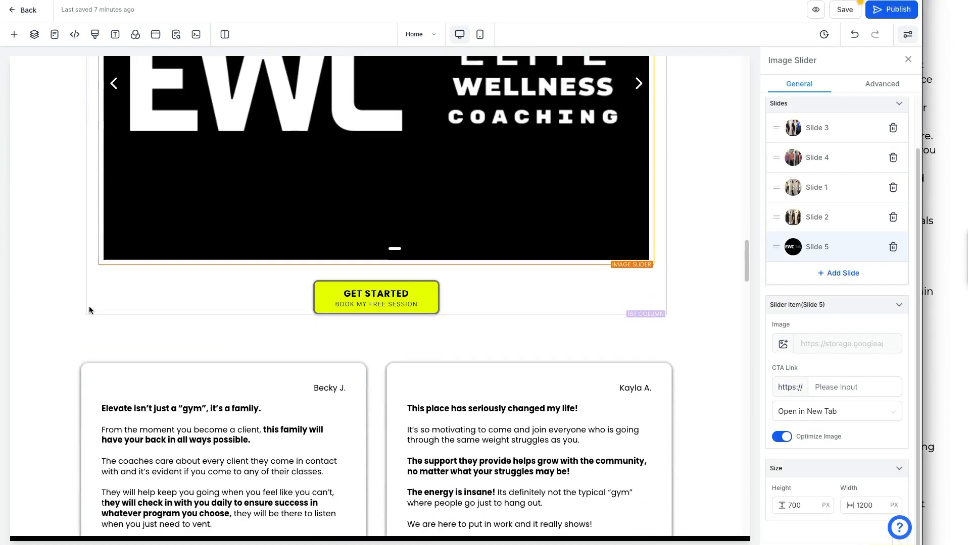
{"action": "scroll", "coordinate": [89, 309], "scroll_direction": "down", "scroll_amount": 5}
{"action": "scroll", "coordinate": [160, 309], "scroll_direction": "up", "scroll_amount": 6}
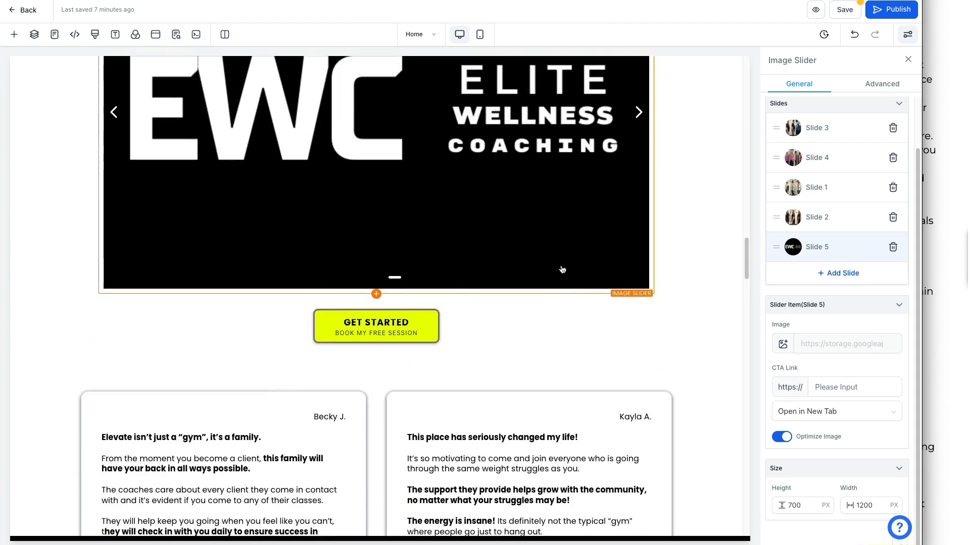
{"action": "scroll", "coordinate": [379, 238], "scroll_direction": "up", "scroll_amount": 1}
{"action": "scroll", "coordinate": [382, 244], "scroll_direction": "down", "scroll_amount": 7}
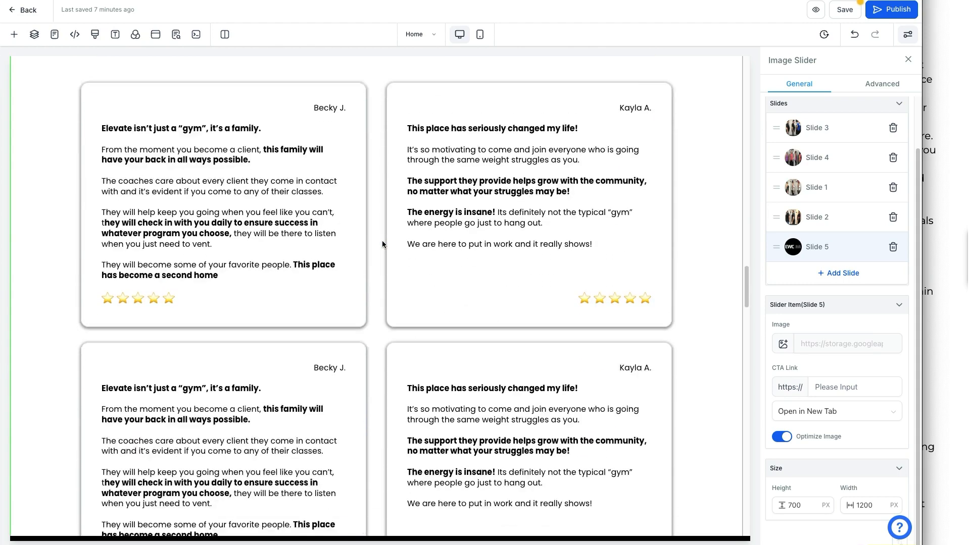
{"action": "scroll", "coordinate": [382, 245], "scroll_direction": "down", "scroll_amount": 1}
{"action": "scroll", "coordinate": [313, 213], "scroll_direction": "up", "scroll_amount": 1}
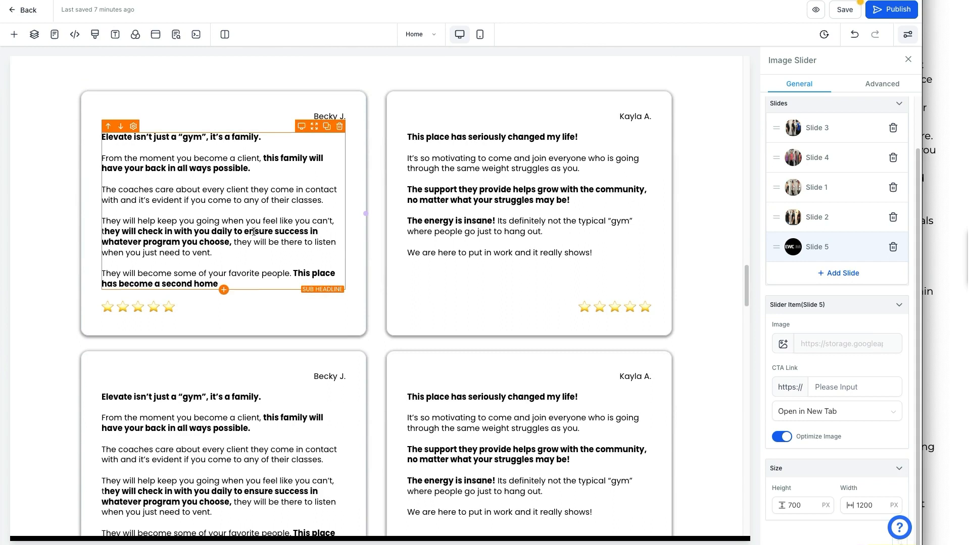
{"action": "scroll", "coordinate": [606, 298], "scroll_direction": "down", "scroll_amount": 1}
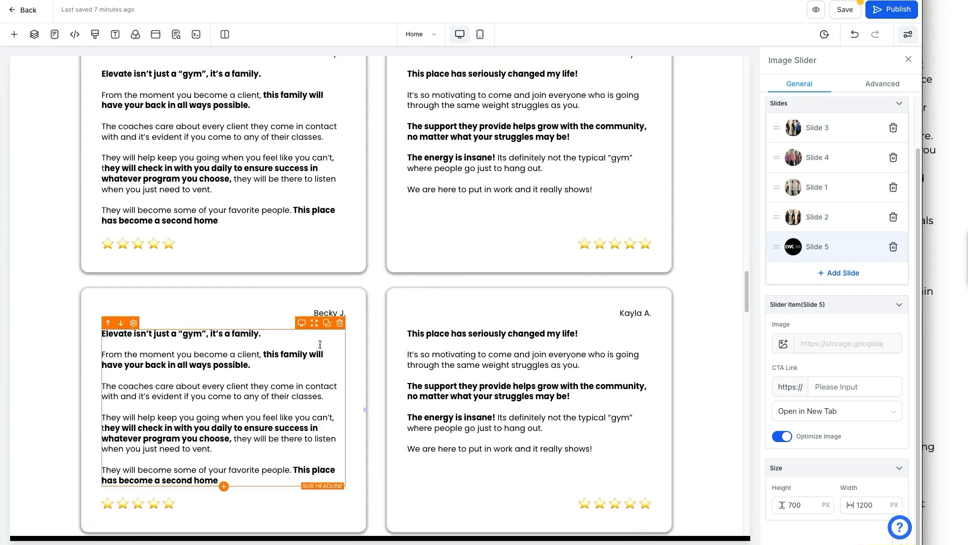
{"action": "scroll", "coordinate": [288, 344], "scroll_direction": "up", "scroll_amount": 4}
{"action": "scroll", "coordinate": [454, 370], "scroll_direction": "down", "scroll_amount": 5}
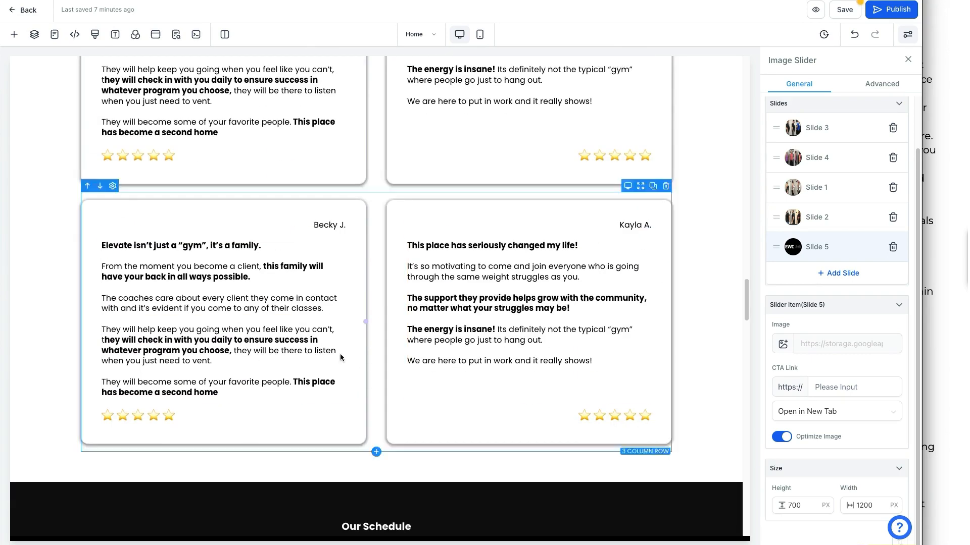
{"action": "scroll", "coordinate": [380, 183], "scroll_direction": "up", "scroll_amount": 5}
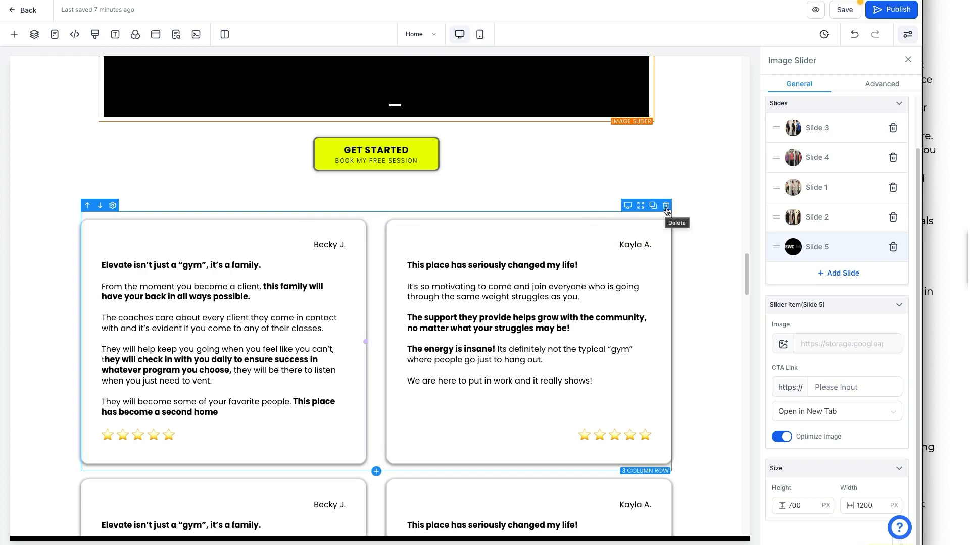
Delete the duplicate testimonial card rows, undoing the accidental removal of the whole section.
{"action": "left_click", "coordinate": [666, 207]}
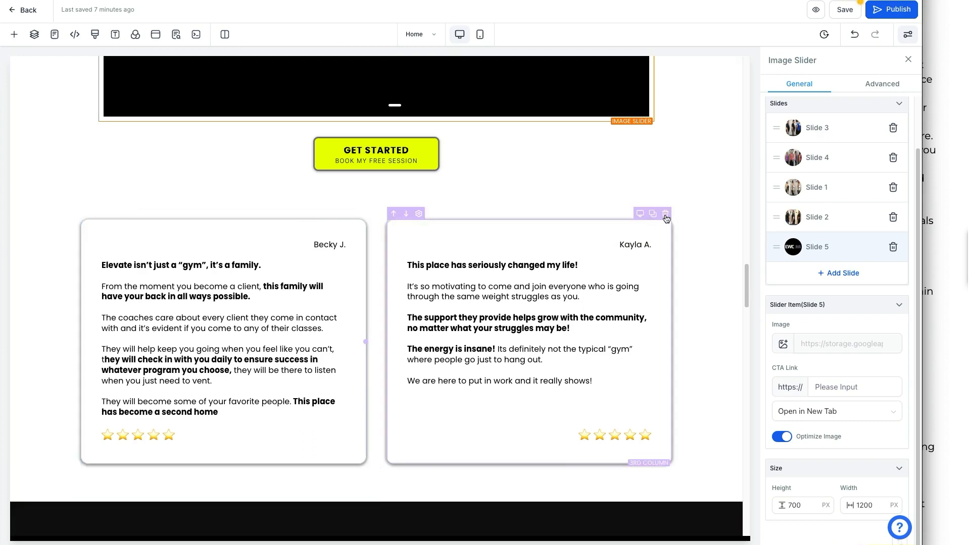
{"action": "left_click", "coordinate": [666, 206]}
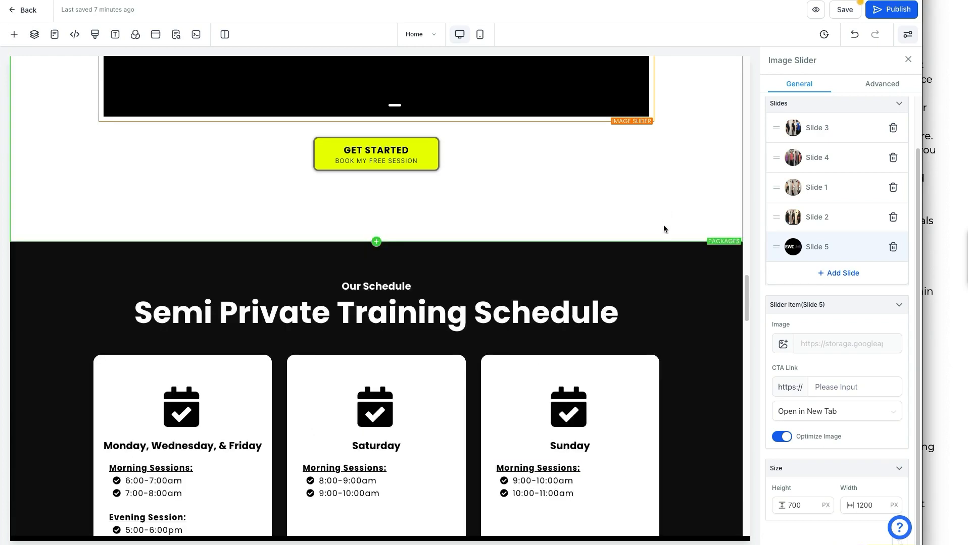
{"action": "scroll", "coordinate": [665, 238], "scroll_direction": "up", "scroll_amount": 8}
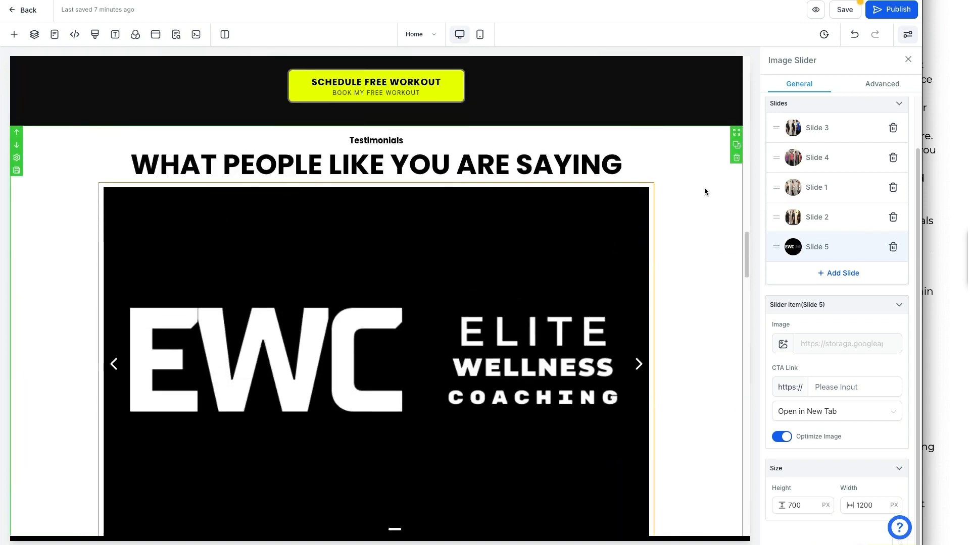
{"action": "left_click", "coordinate": [735, 158]}
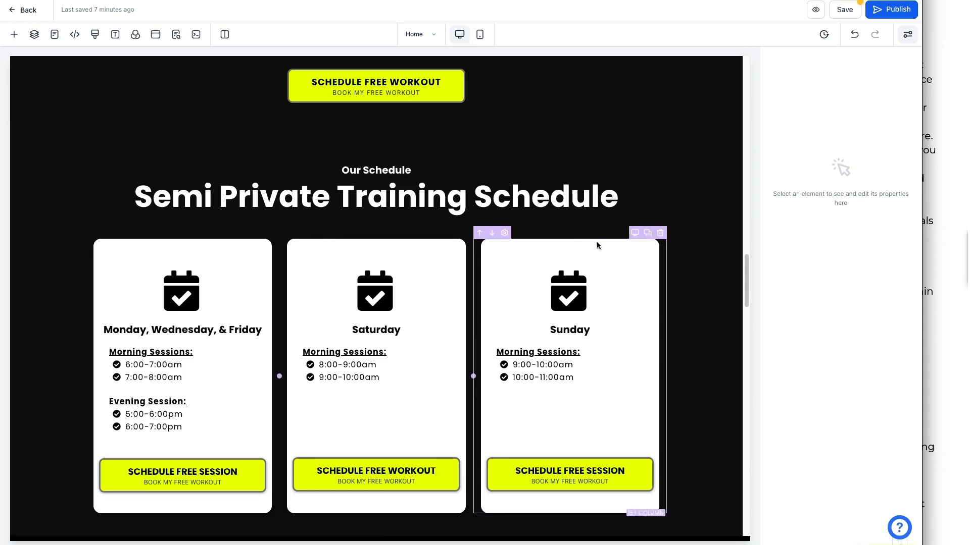
{"action": "scroll", "coordinate": [597, 242], "scroll_direction": "up", "scroll_amount": 1}
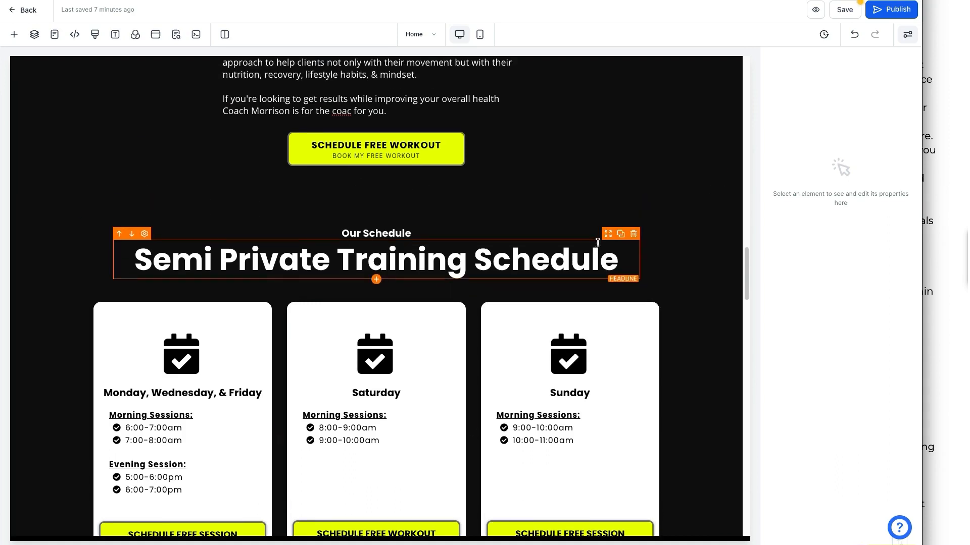
{"action": "left_click", "coordinate": [854, 35]}
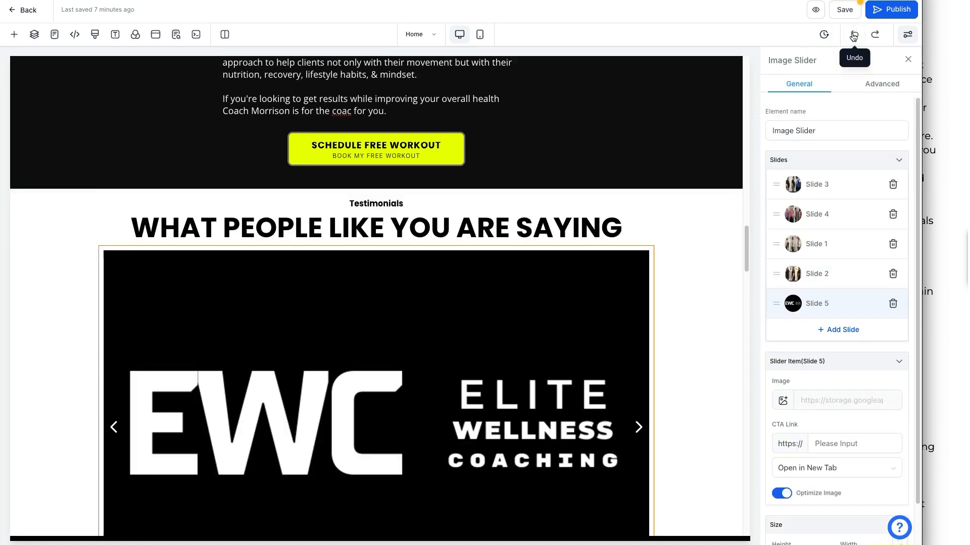
{"action": "scroll", "coordinate": [664, 217], "scroll_direction": "down", "scroll_amount": 9}
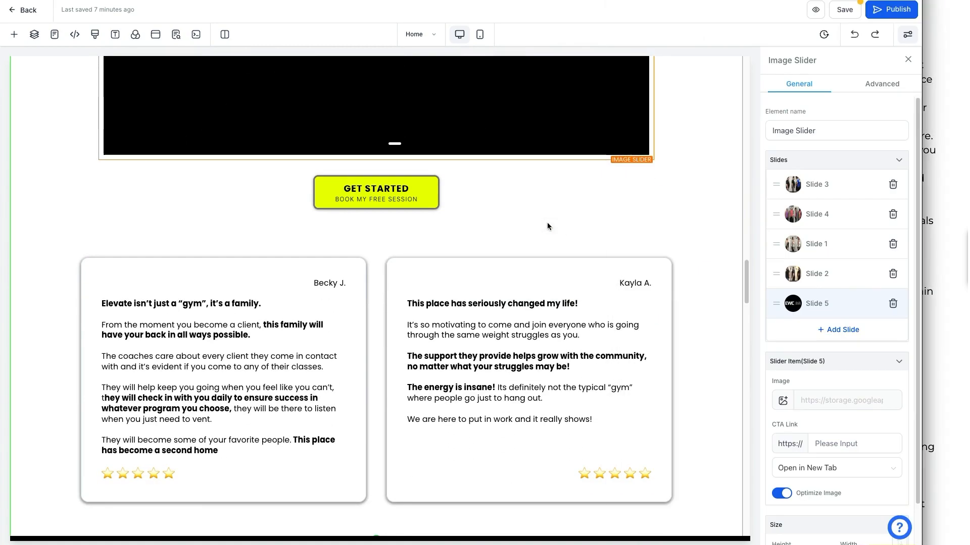
Check the customization checklist, then save the Home page, bringing up its SEO Meta Data settings.
{"action": "left_click", "coordinate": [924, 239]}
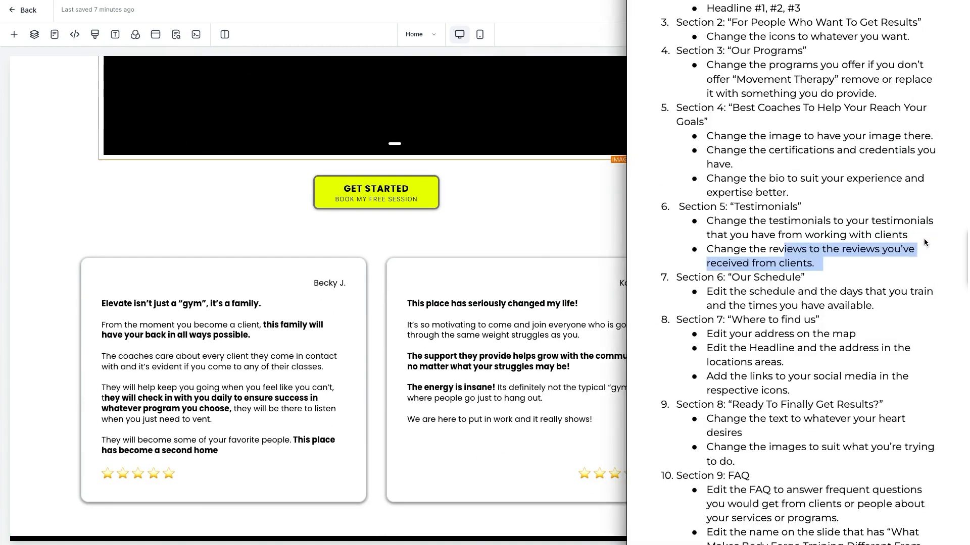
{"action": "left_click", "coordinate": [553, 214]}
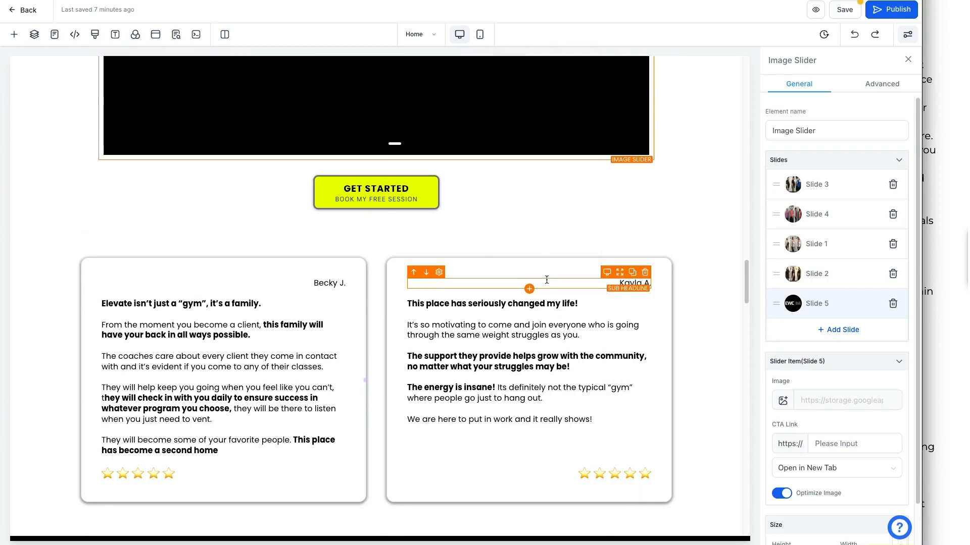
{"action": "scroll", "coordinate": [548, 283], "scroll_direction": "up", "scroll_amount": 5}
{"action": "scroll", "coordinate": [548, 283], "scroll_direction": "up", "scroll_amount": 3}
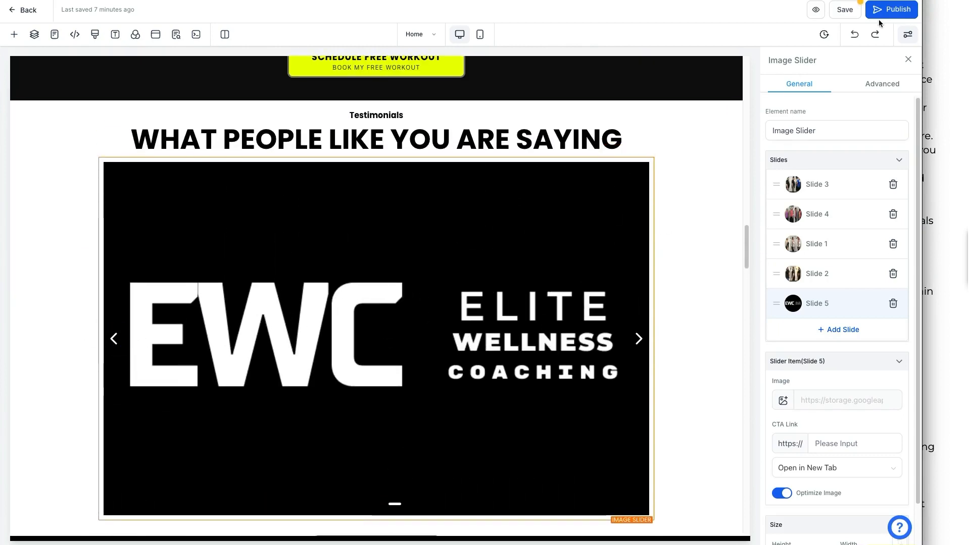
{"action": "left_click", "coordinate": [844, 15]}
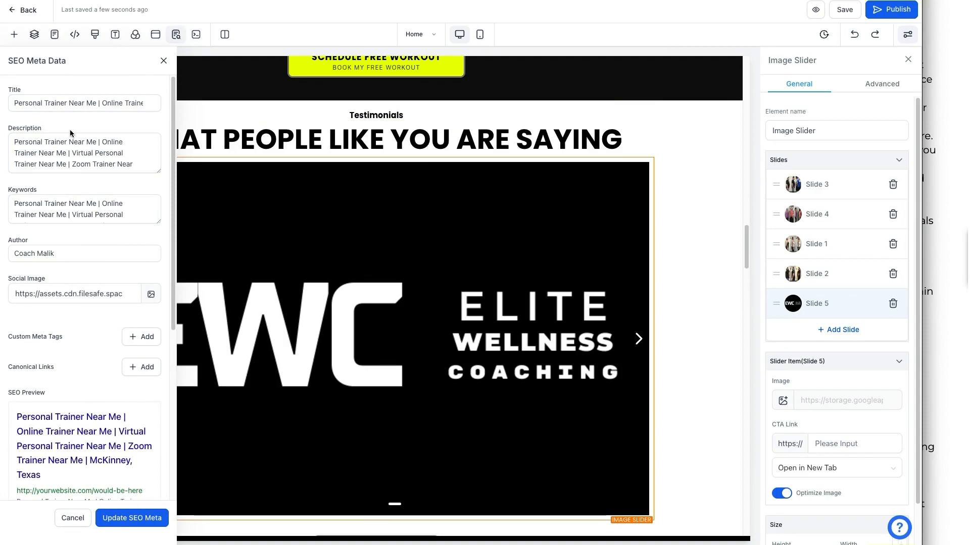
Apply the SEO meta details with Update SEO Meta and save the Home page again.
{"action": "left_click", "coordinate": [131, 518]}
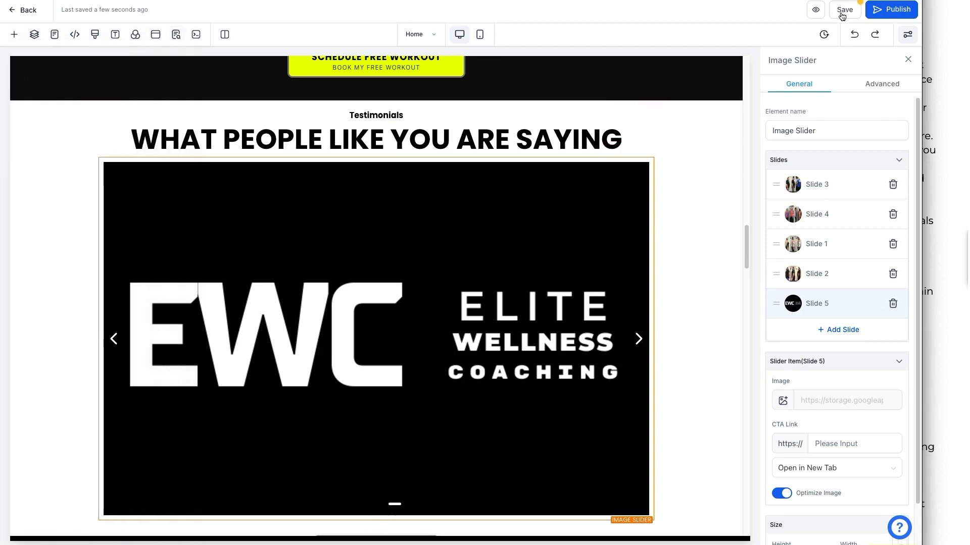
{"action": "left_click", "coordinate": [847, 12]}
{"action": "scroll", "coordinate": [637, 162], "scroll_direction": "up", "scroll_amount": 1}
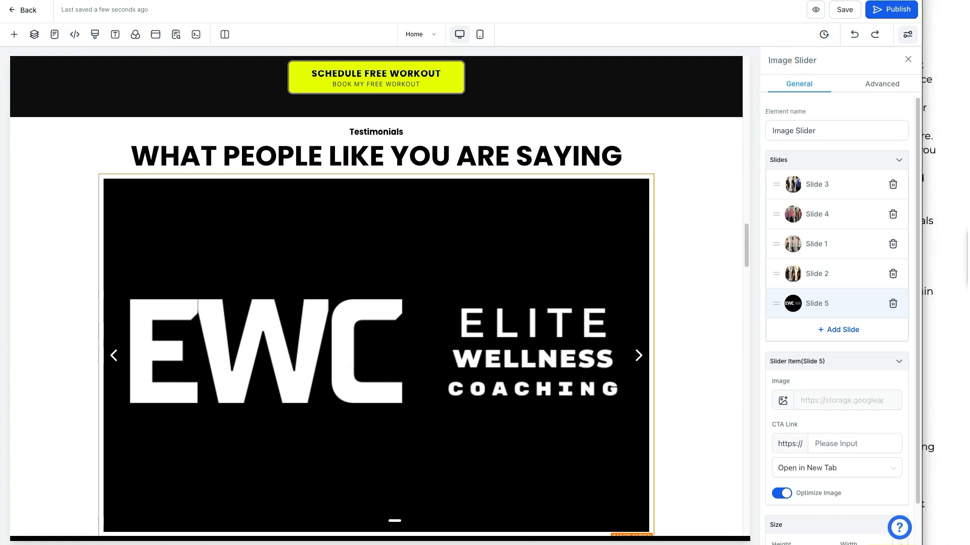
{"action": "left_click", "coordinate": [815, 9]}
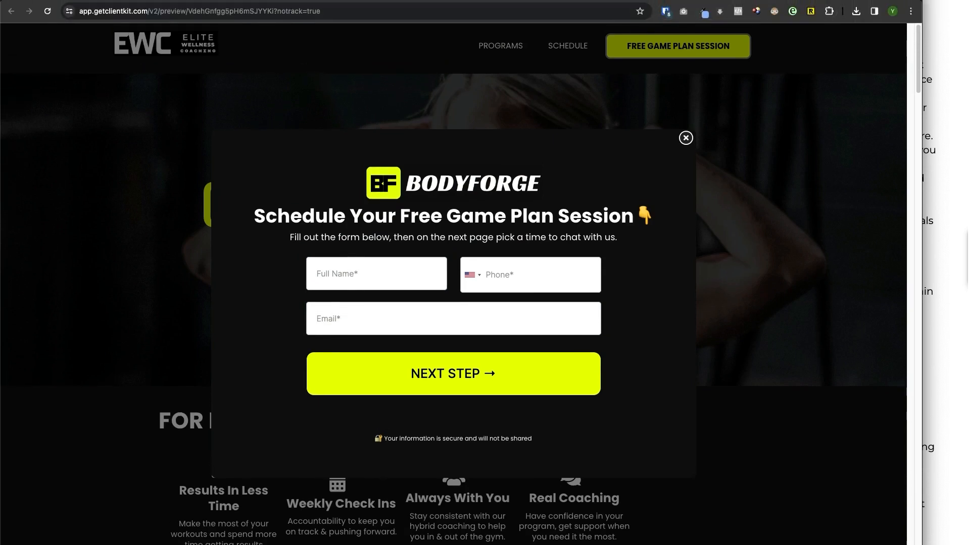
{"action": "mouse_move", "coordinate": [131, 18]}
{"action": "left_mouse_down"}
{"action": "mouse_move", "coordinate": [293, 27]}
{"action": "mouse_move", "coordinate": [325, 9]}
{"action": "mouse_move", "coordinate": [75, 5]}
{"action": "mouse_move", "coordinate": [73, 15]}
{"action": "mouse_move", "coordinate": [104, 20]}
{"action": "left_mouse_up"}
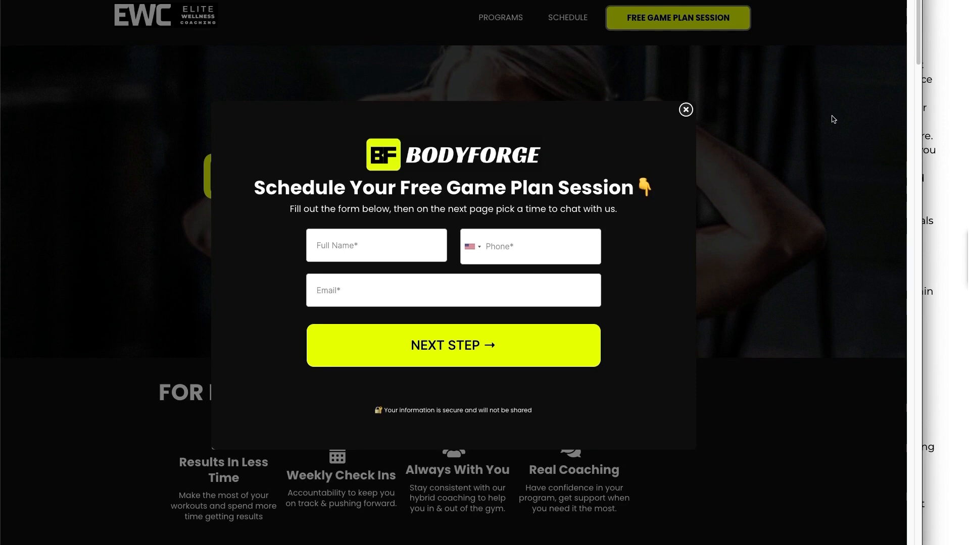
{"action": "left_click", "coordinate": [685, 111]}
{"action": "scroll", "coordinate": [526, 244], "scroll_direction": "down", "scroll_amount": 7}
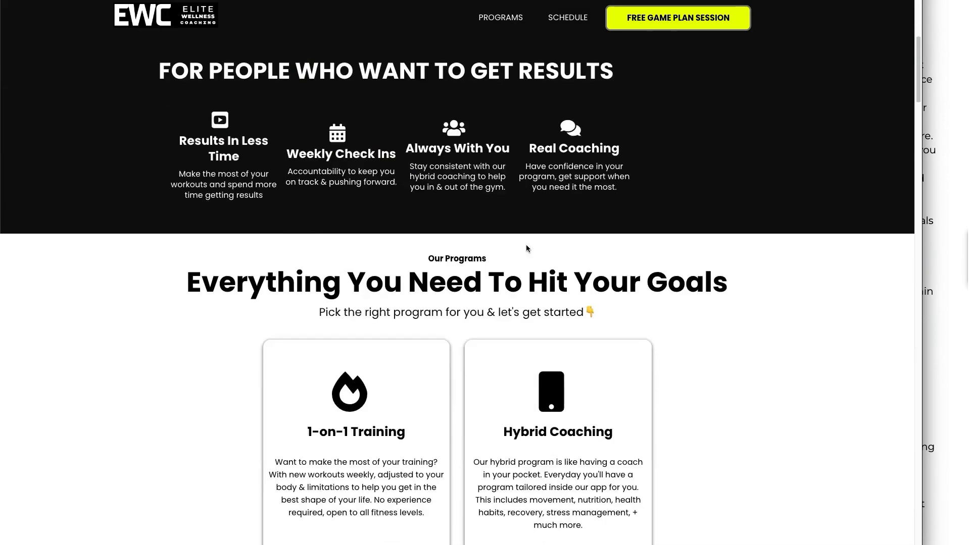
{"action": "scroll", "coordinate": [526, 245], "scroll_direction": "up", "scroll_amount": 7}
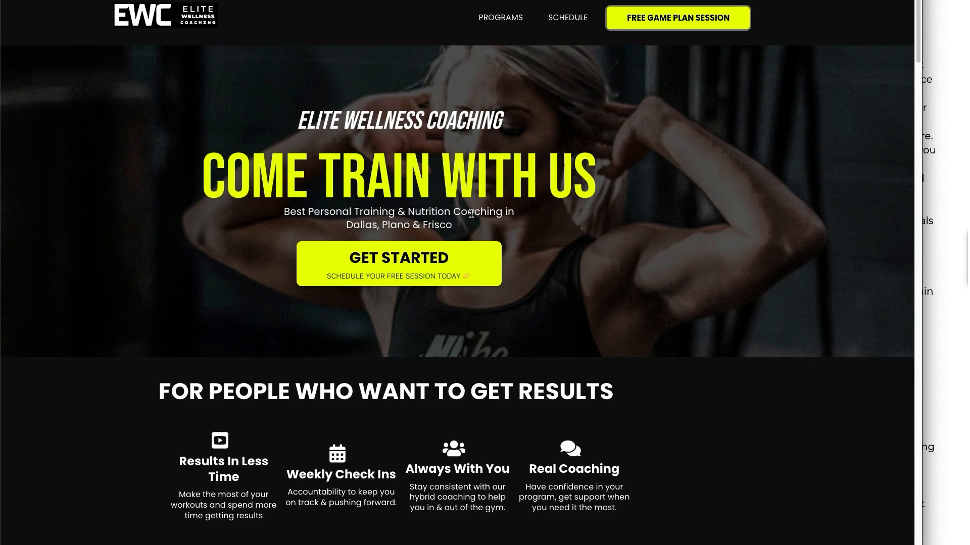
{"action": "scroll", "coordinate": [471, 214], "scroll_direction": "down", "scroll_amount": 15}
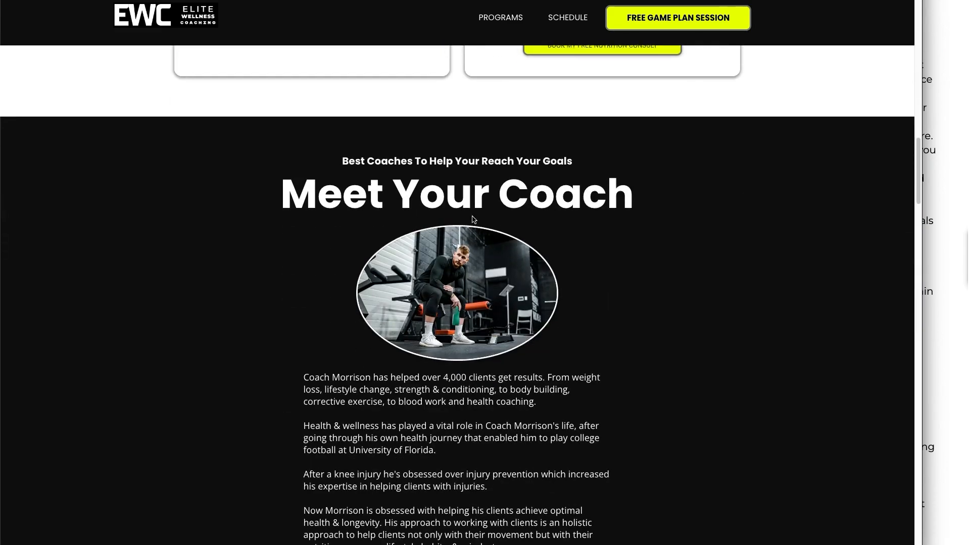
{"action": "scroll", "coordinate": [472, 220], "scroll_direction": "down", "scroll_amount": 10}
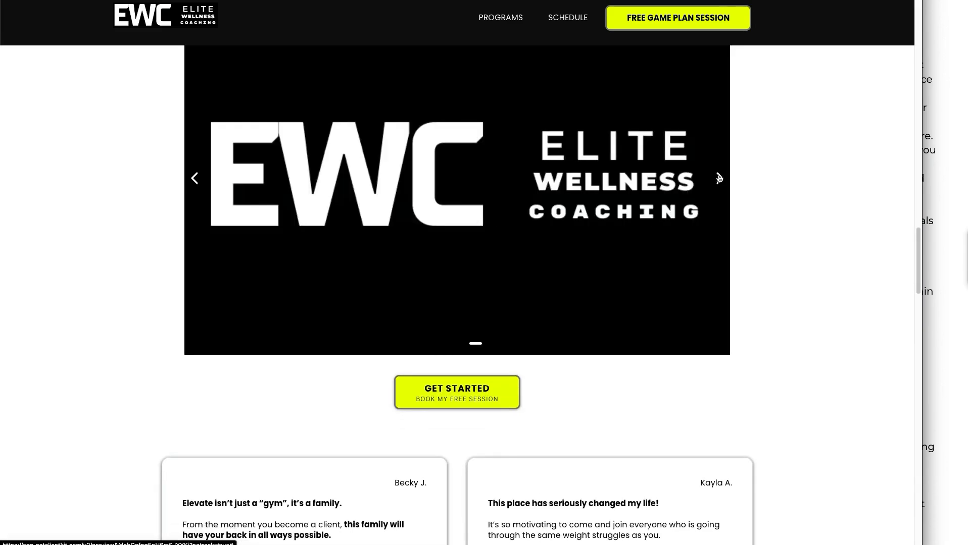
{"action": "left_click", "coordinate": [720, 179]}
{"action": "left_click", "coordinate": [719, 179]}
{"action": "left_click", "coordinate": [719, 178]}
{"action": "scroll", "coordinate": [768, 241], "scroll_direction": "down", "scroll_amount": 1}
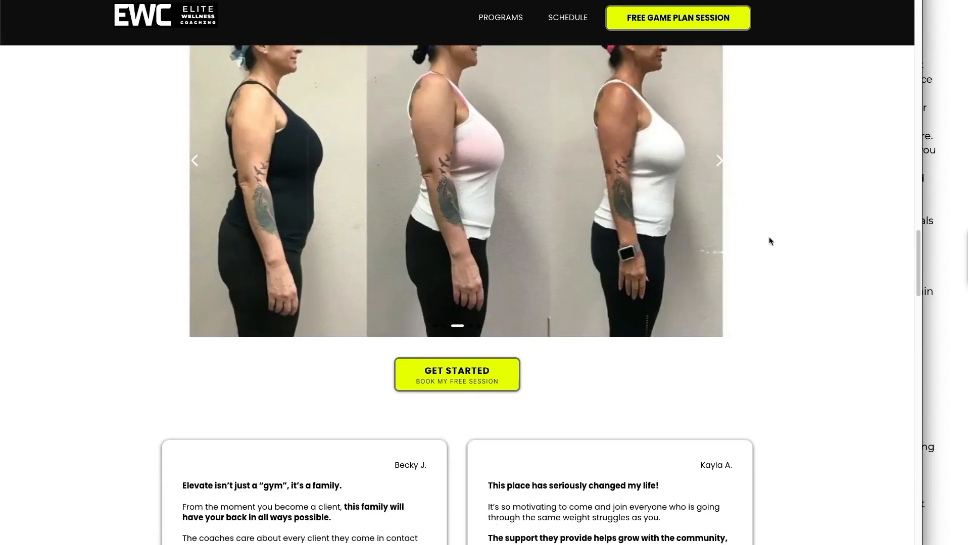
{"action": "scroll", "coordinate": [769, 241], "scroll_direction": "down", "scroll_amount": 5}
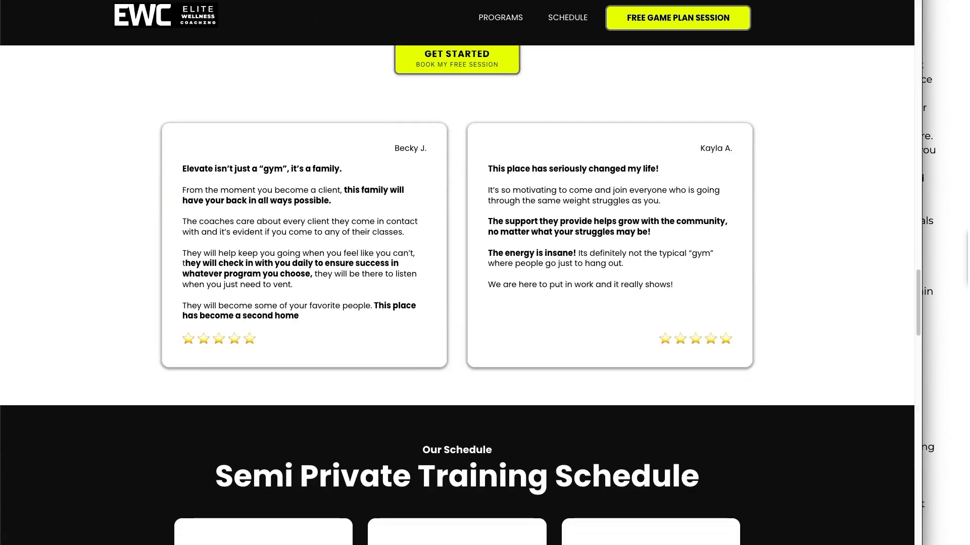
{"action": "left_click", "coordinate": [310, 0]}
{"action": "scroll", "coordinate": [587, 327], "scroll_direction": "down", "scroll_amount": 11}
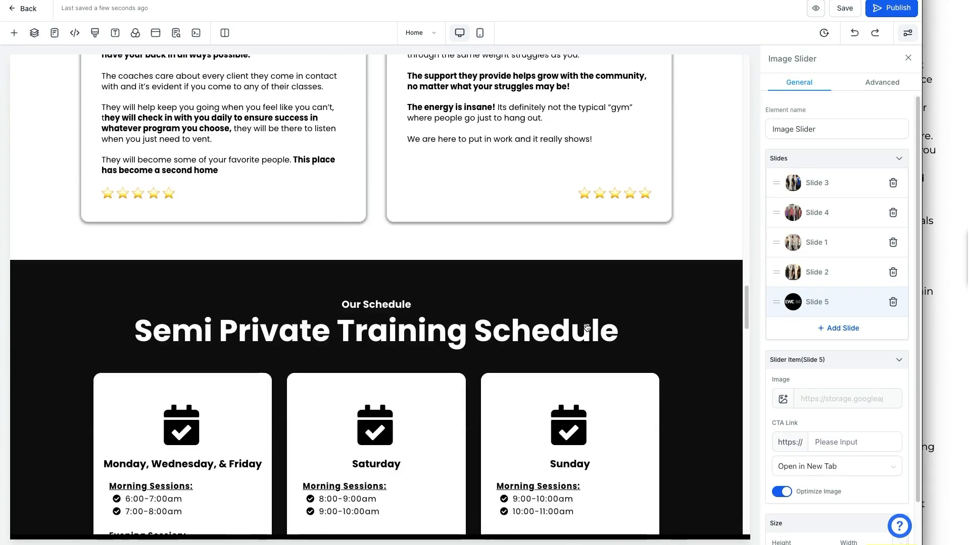
Clone the Sunday schedule card into a fourth card, undoing the stray empty rows it added.
{"action": "scroll", "coordinate": [586, 327], "scroll_direction": "down", "scroll_amount": 4}
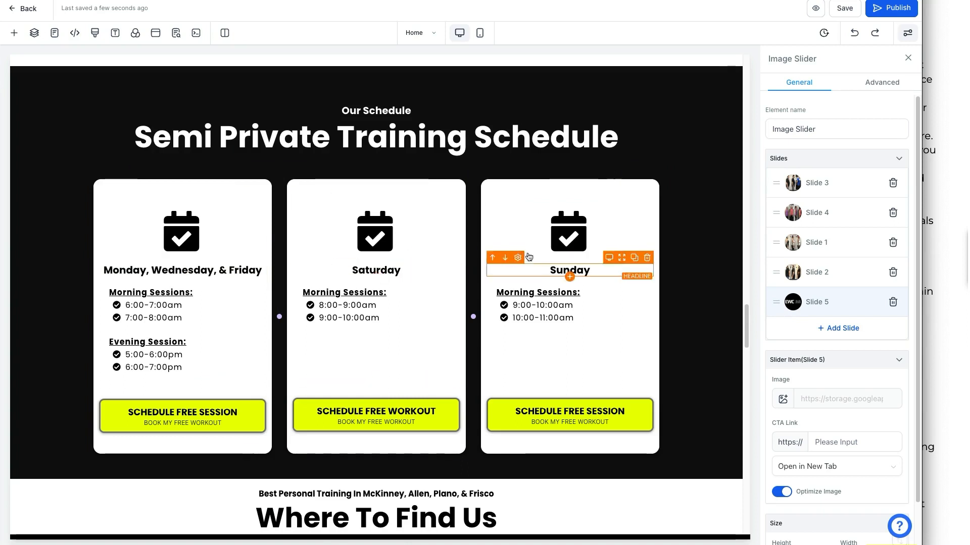
{"action": "left_click", "coordinate": [657, 177]}
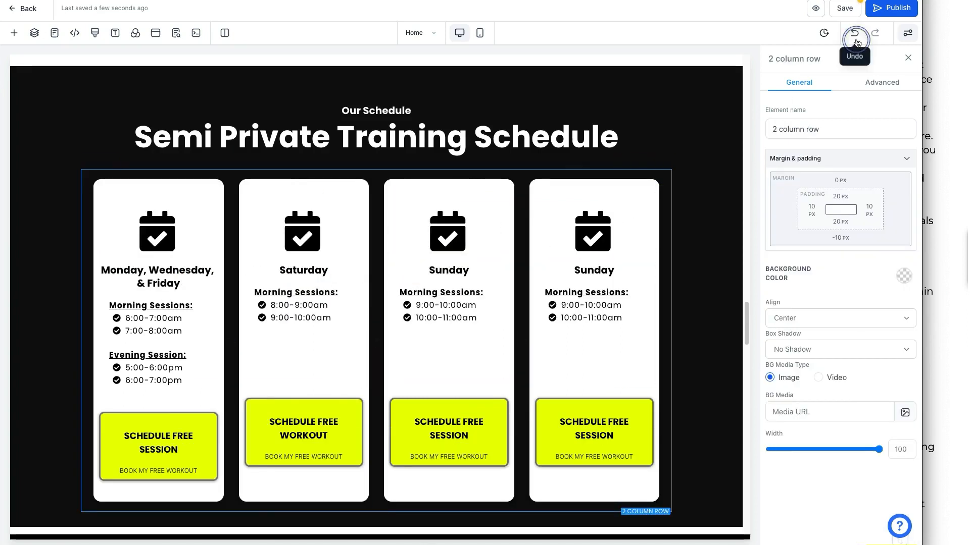
{"action": "left_click", "coordinate": [854, 34]}
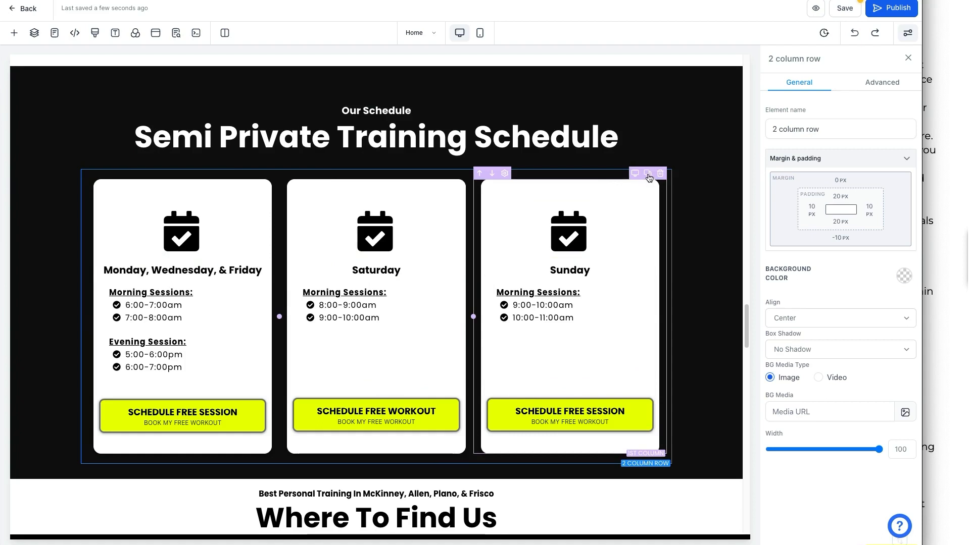
{"action": "left_click", "coordinate": [648, 174]}
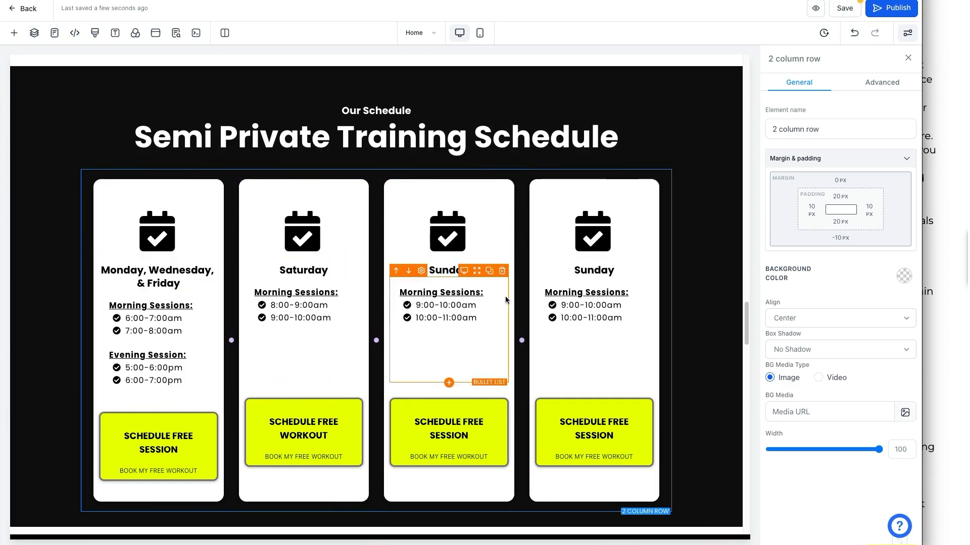
{"action": "scroll", "coordinate": [444, 349], "scroll_direction": "down", "scroll_amount": 1}
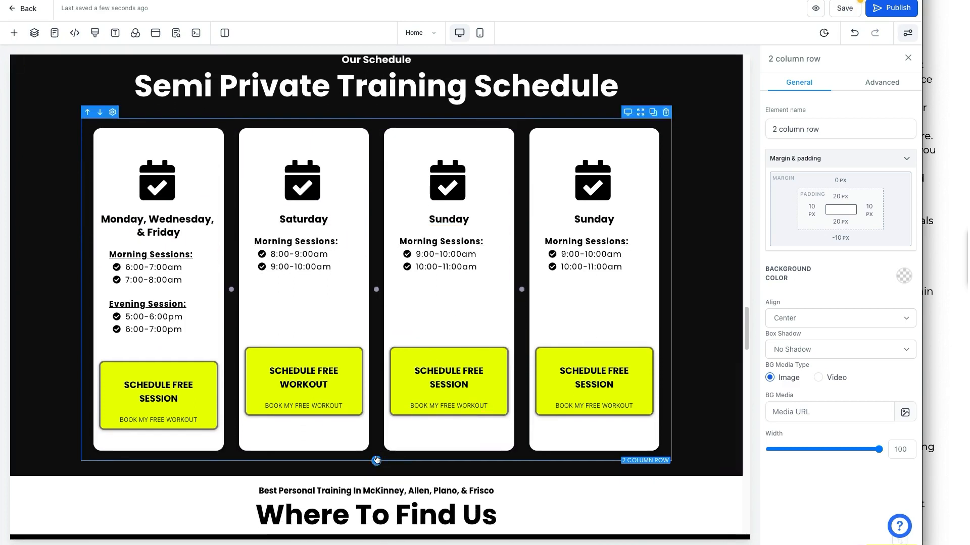
{"action": "left_click", "coordinate": [732, 294]}
{"action": "left_click", "coordinate": [858, 32]}
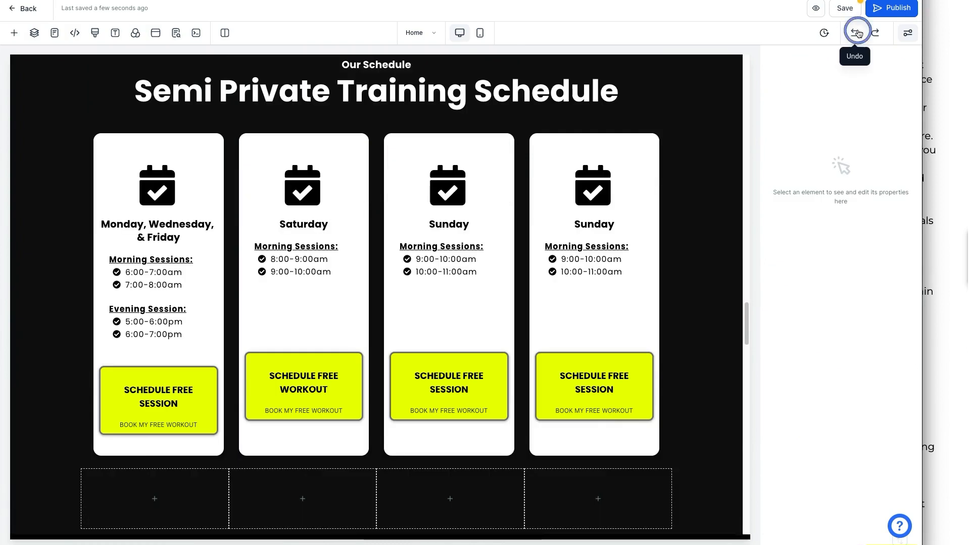
{"action": "left_click", "coordinate": [857, 33]}
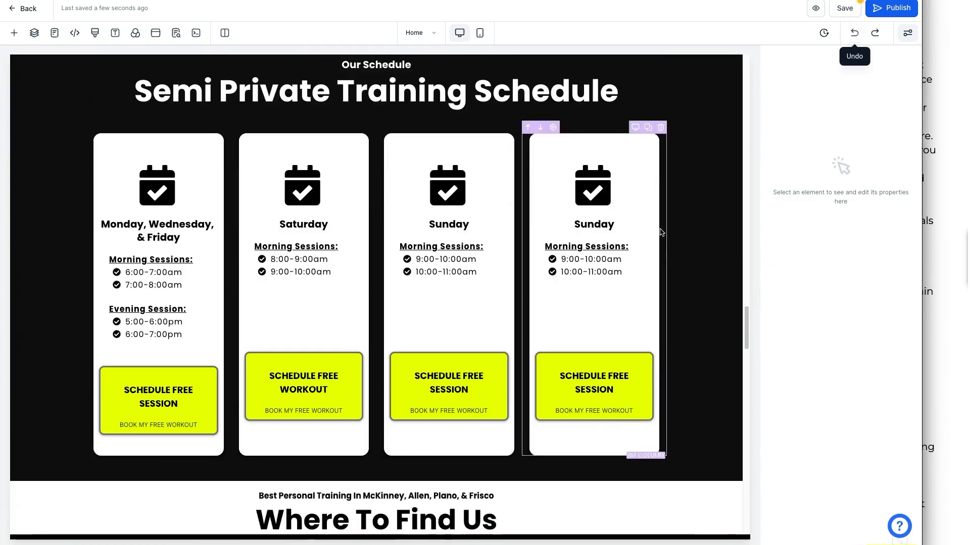
{"action": "scroll", "coordinate": [663, 251], "scroll_direction": "up", "scroll_amount": 1}
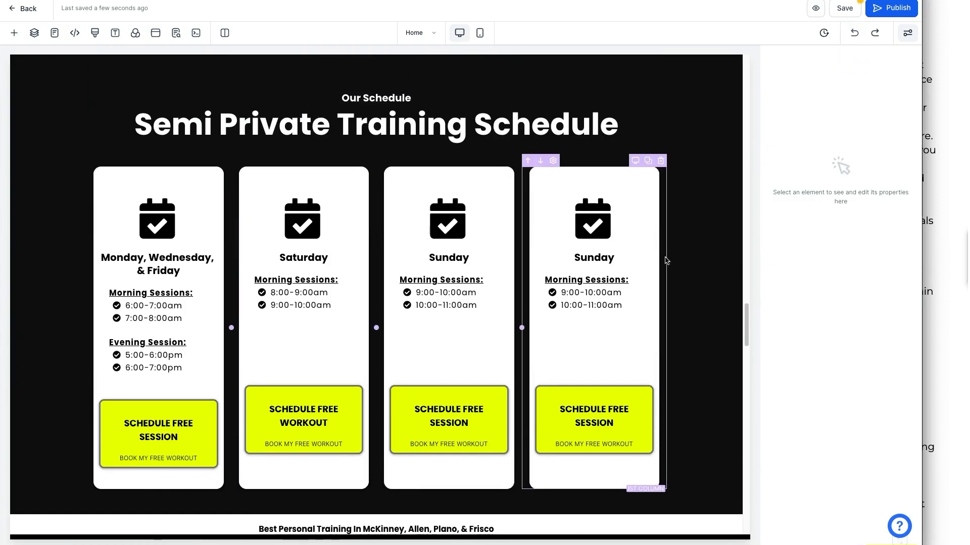
{"action": "scroll", "coordinate": [665, 261], "scroll_direction": "up", "scroll_amount": 1}
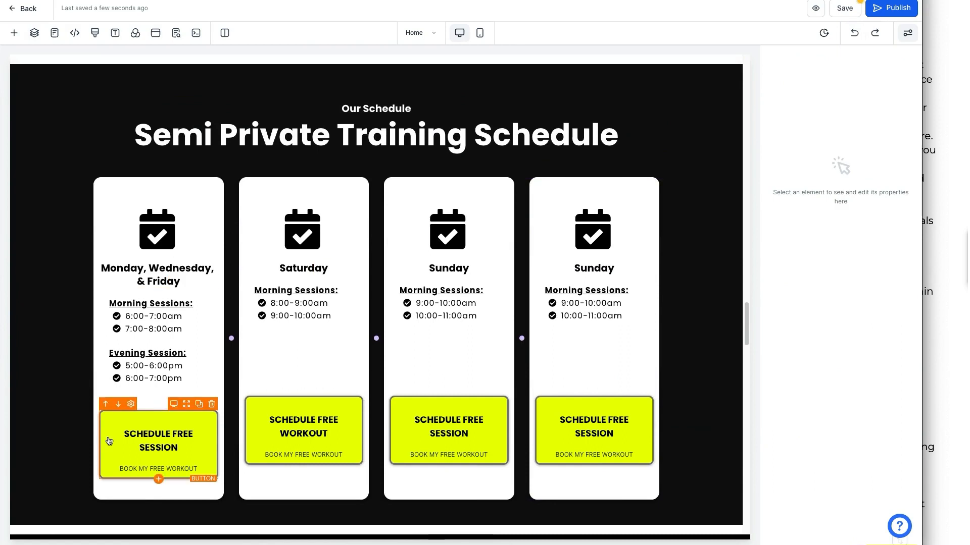
Set the first card's Schedule Free Session button font size to 12 px.
{"action": "left_click", "coordinate": [158, 452]}
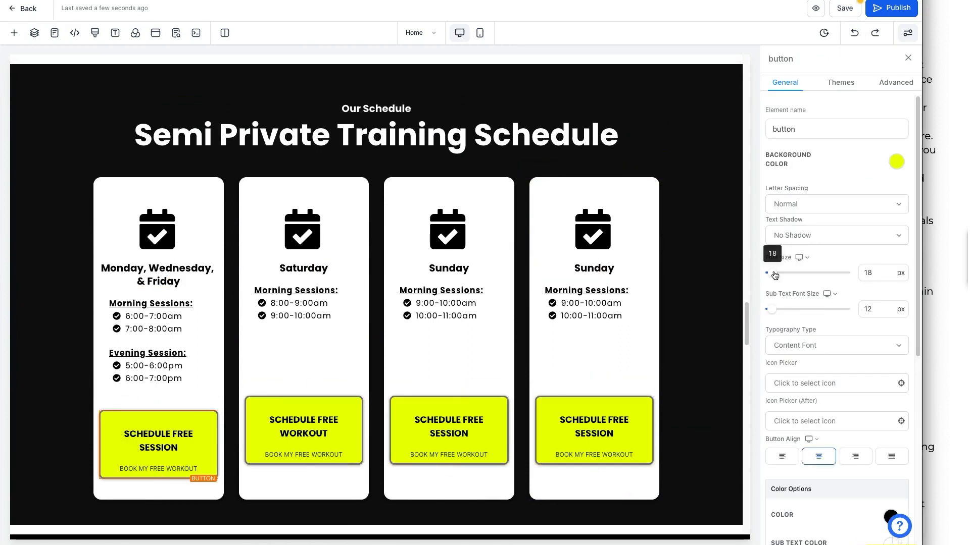
{"action": "left_click_drag", "start_coordinate": [772, 273], "coordinate": [772, 276]}
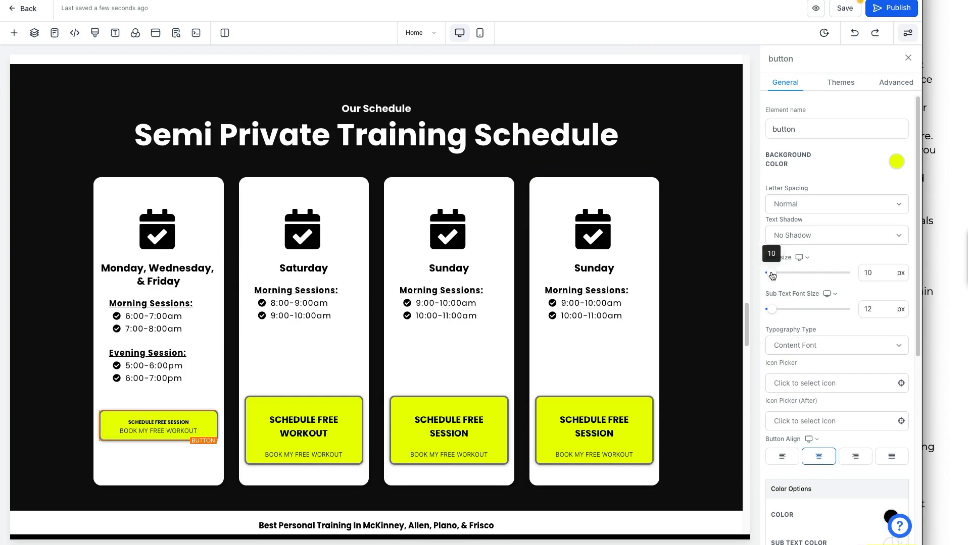
{"action": "double_click", "coordinate": [872, 273]}
{"action": "type", "text": "12"}
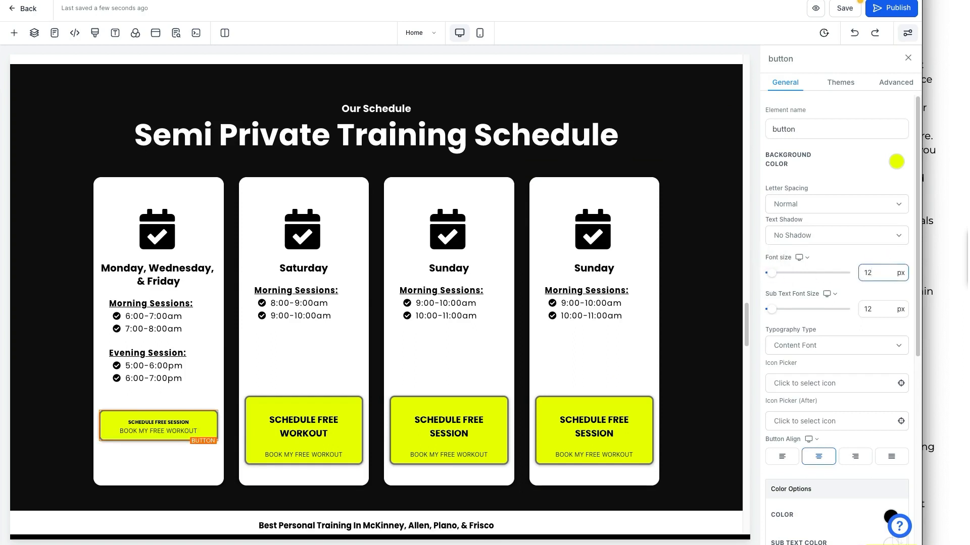
{"action": "double_click", "coordinate": [876, 269]}
{"action": "double_click", "coordinate": [876, 269]}
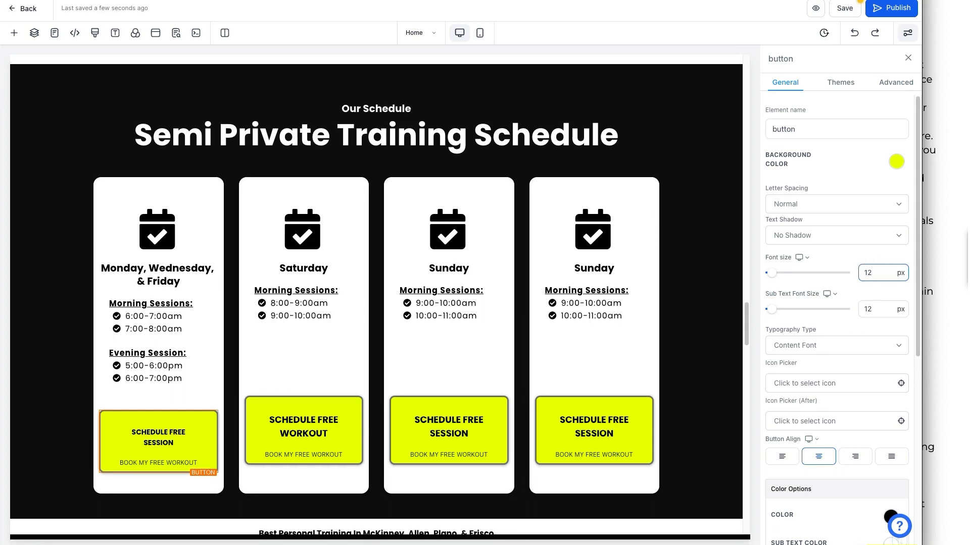
Set the Saturday and third cards' button font sizes to 12 px.
{"action": "left_click", "coordinate": [304, 425]}
{"action": "left_click", "coordinate": [864, 274]}
{"action": "type", "text": "4"}
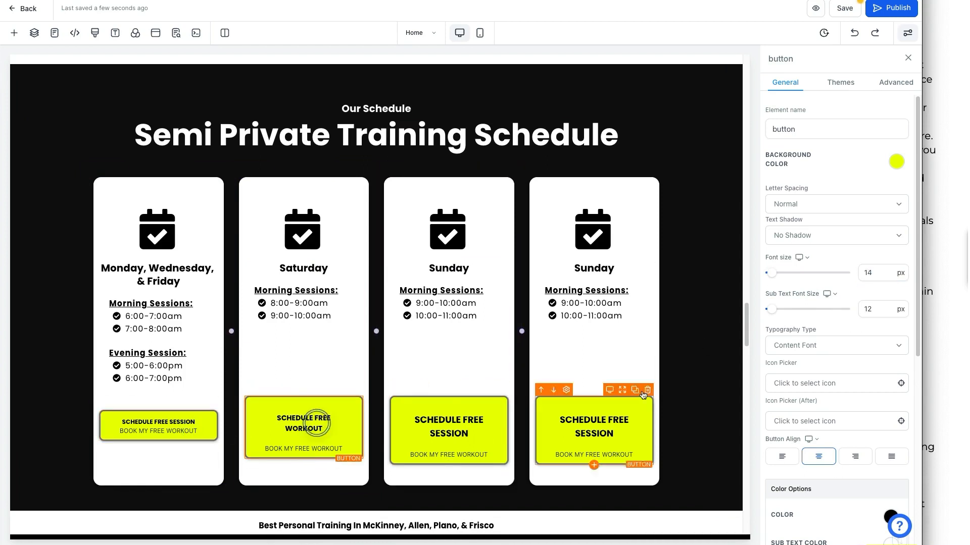
{"action": "double_click", "coordinate": [883, 277]}
{"action": "type", "text": "12"}
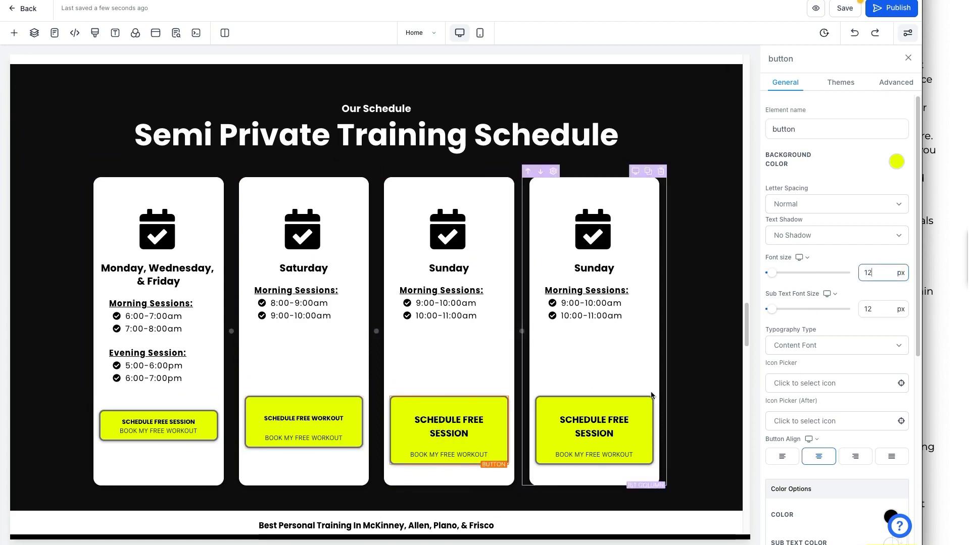
{"action": "left_click", "coordinate": [558, 423]}
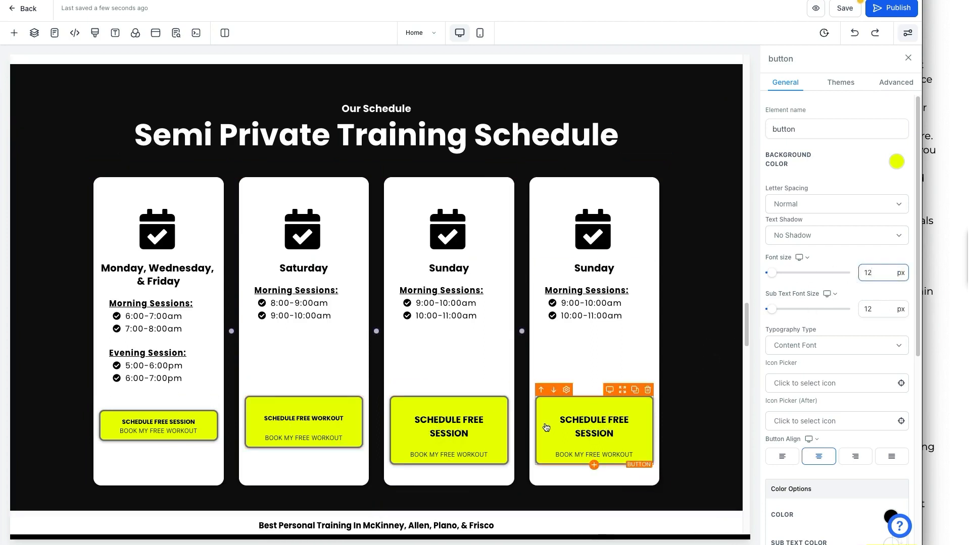
{"action": "left_click", "coordinate": [480, 435]}
{"action": "left_click", "coordinate": [881, 269]}
{"action": "double_click", "coordinate": [879, 272]}
{"action": "type", "text": "12"}
{"action": "left_click", "coordinate": [703, 315]}
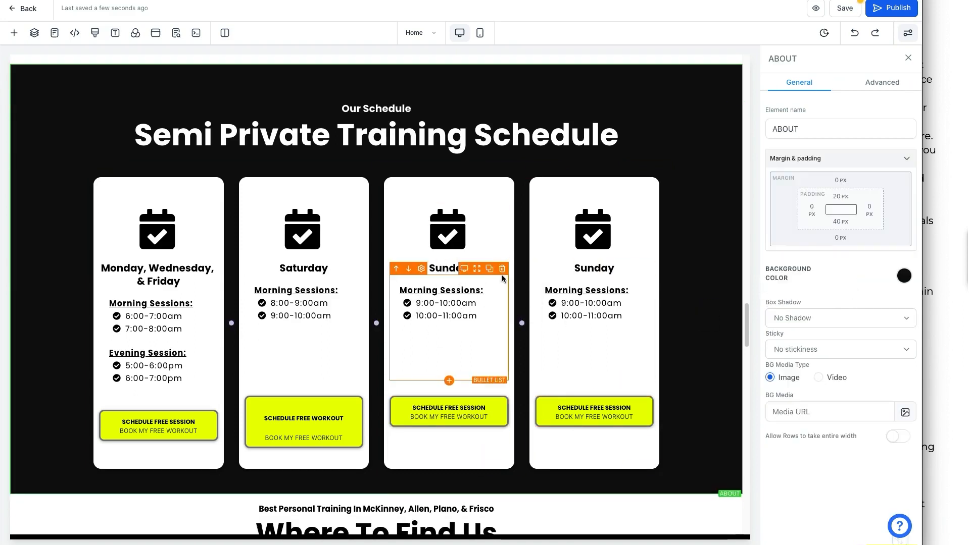
Change the Saturday button's font size to 11 px and adjust the Saturday–Sunday column divider.
{"action": "left_click", "coordinate": [303, 422]}
{"action": "left_click", "coordinate": [869, 273]}
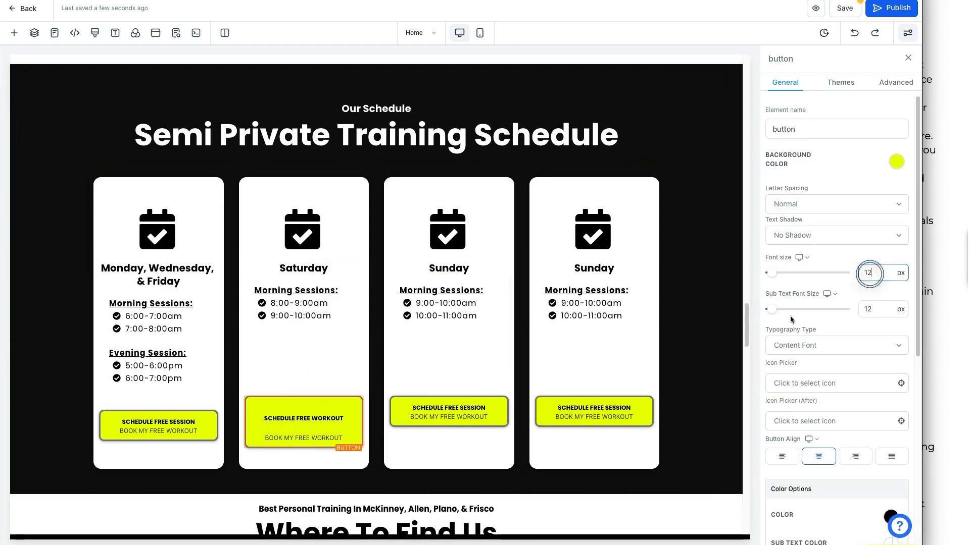
{"action": "left_click", "coordinate": [297, 423]}
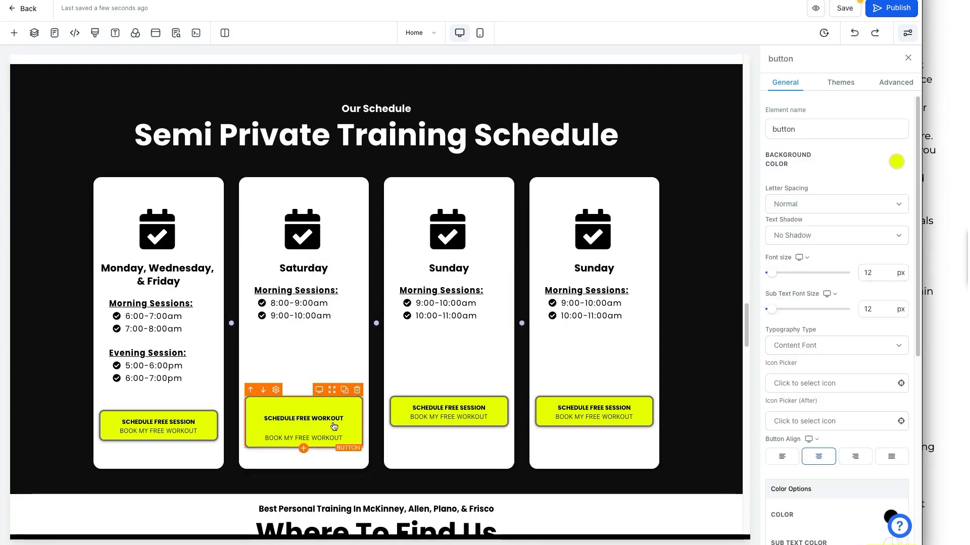
{"action": "left_click", "coordinate": [311, 426]}
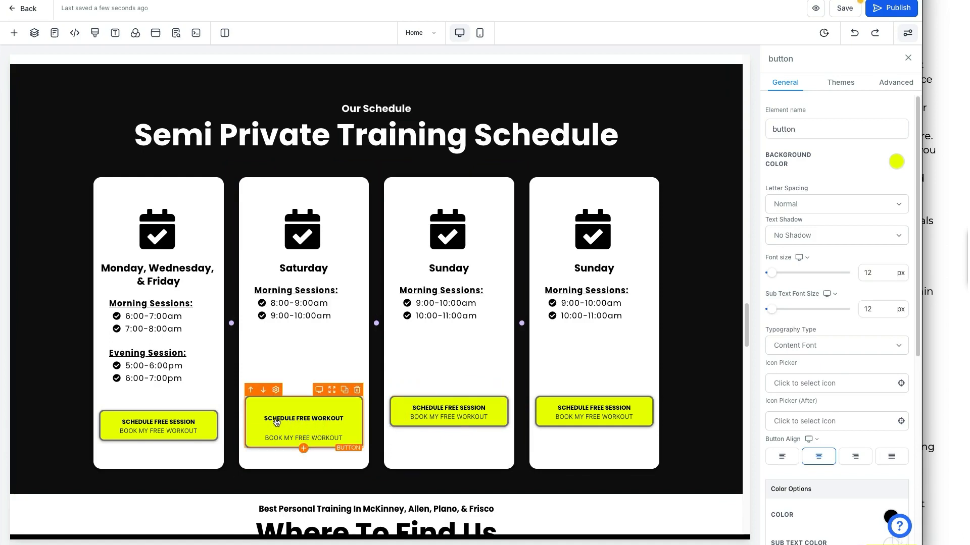
{"action": "left_click", "coordinate": [293, 418]}
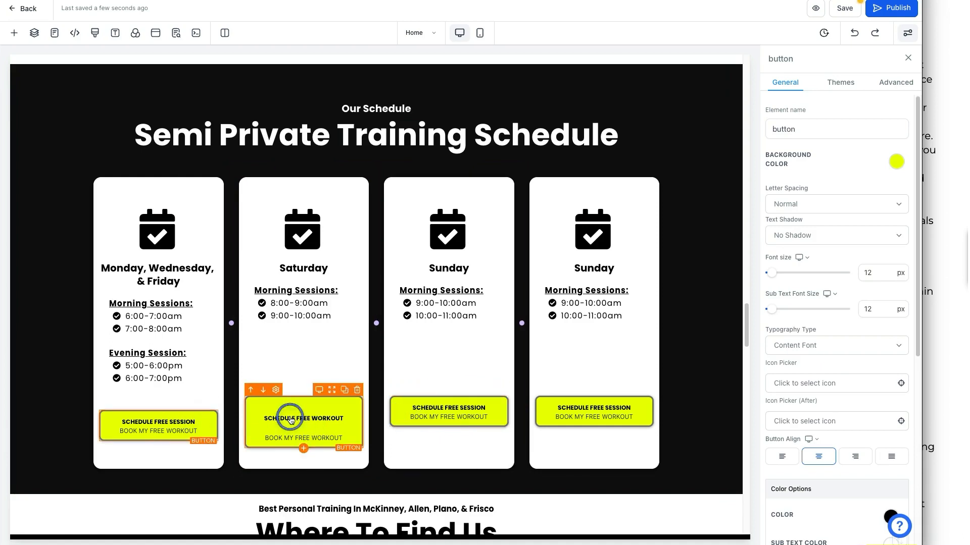
{"action": "left_click", "coordinate": [886, 272]}
{"action": "key", "text": "BackSpace"}
{"action": "type", "text": "1"}
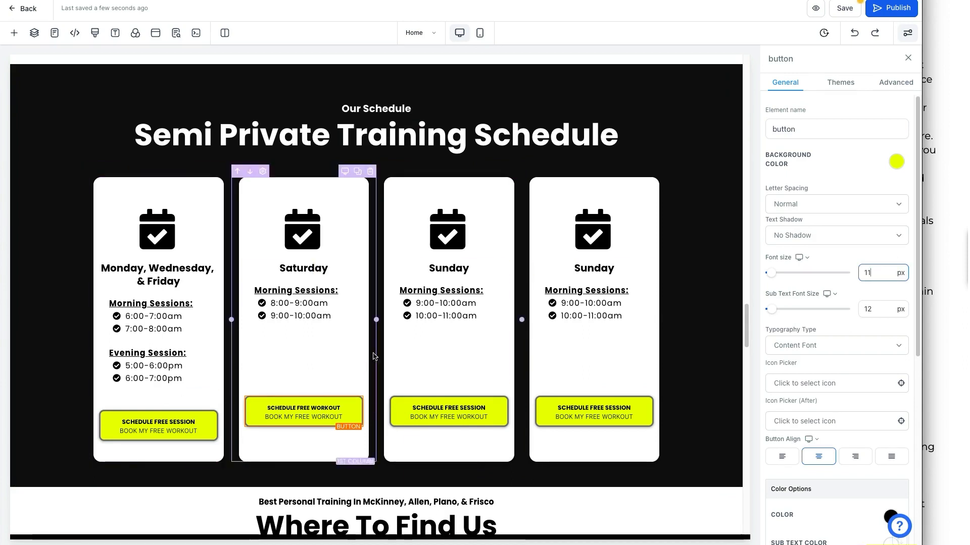
{"action": "mouse_move", "coordinate": [378, 319]}
{"action": "left_mouse_down"}
{"action": "mouse_move", "coordinate": [360, 321]}
{"action": "mouse_move", "coordinate": [377, 319]}
{"action": "left_mouse_up"}
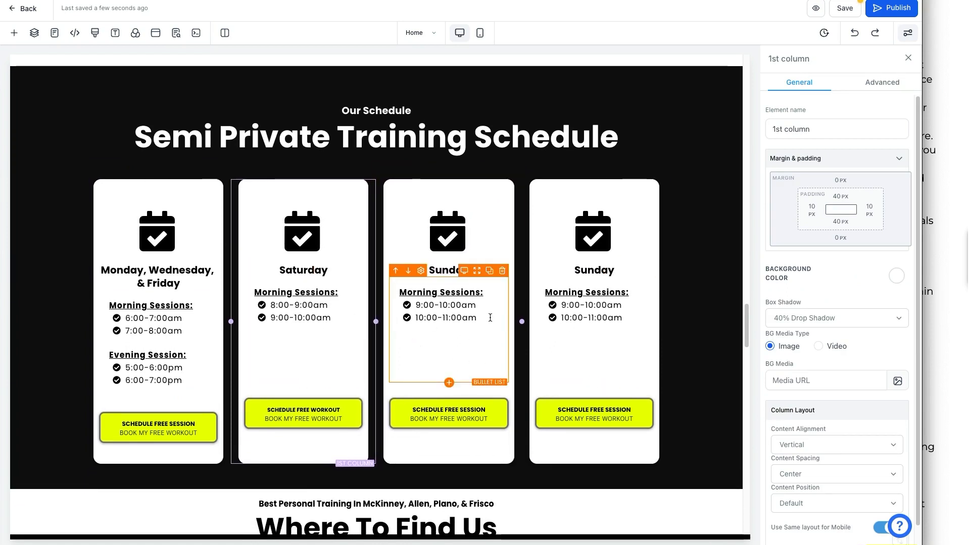
{"action": "scroll", "coordinate": [507, 350], "scroll_direction": "down", "scroll_amount": 1}
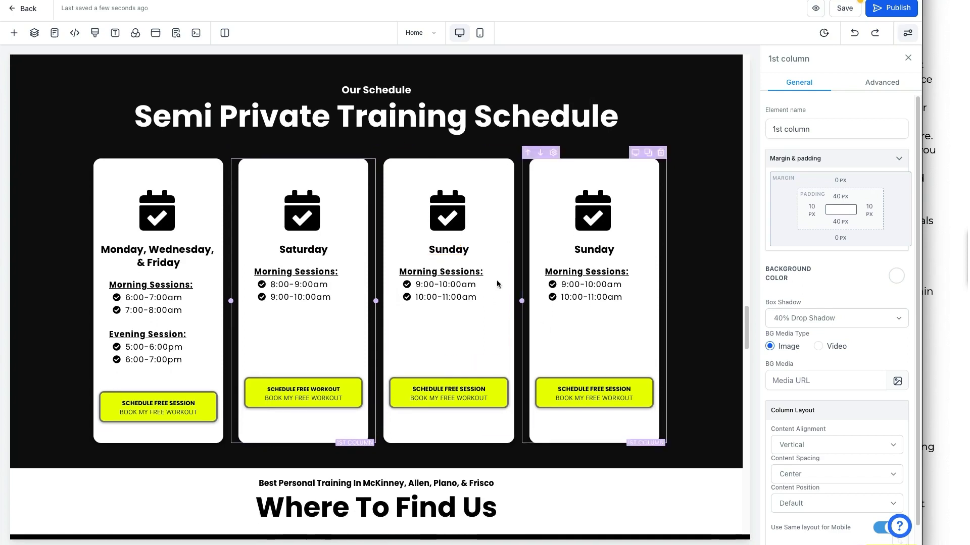
Scroll to Where To Find Us and select the Best Personal Training headline text.
{"action": "scroll", "coordinate": [471, 333], "scroll_direction": "down", "scroll_amount": 3}
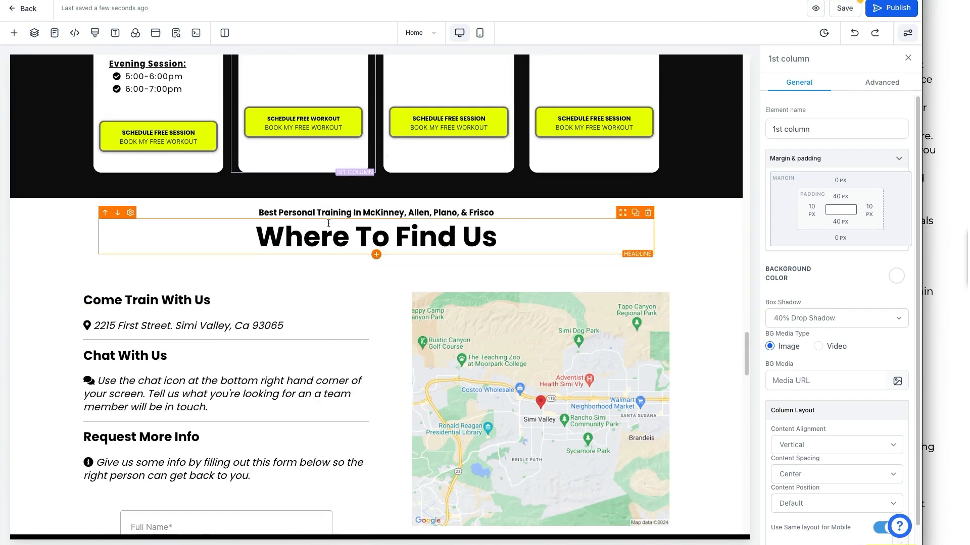
{"action": "left_click", "coordinate": [377, 219]}
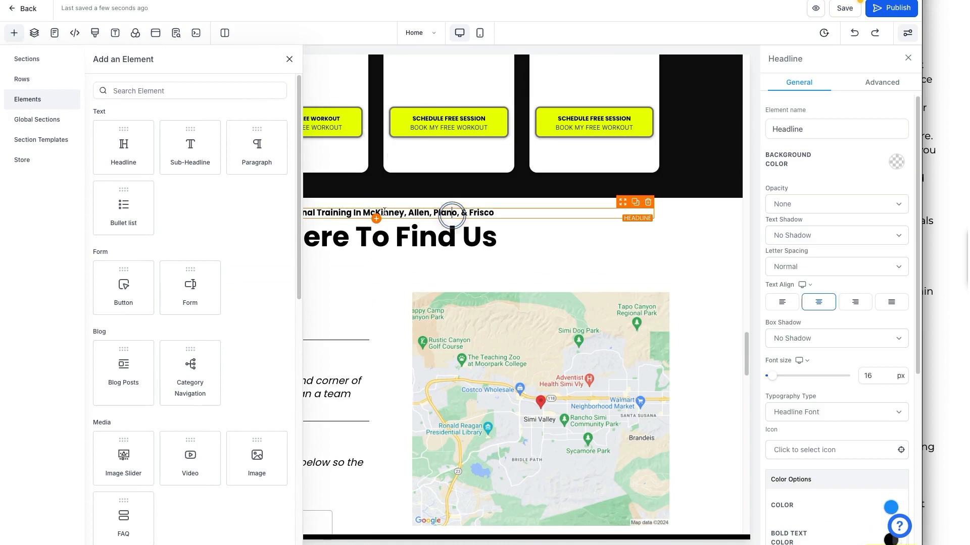
{"action": "left_click", "coordinate": [289, 59]}
{"action": "left_click", "coordinate": [480, 210]}
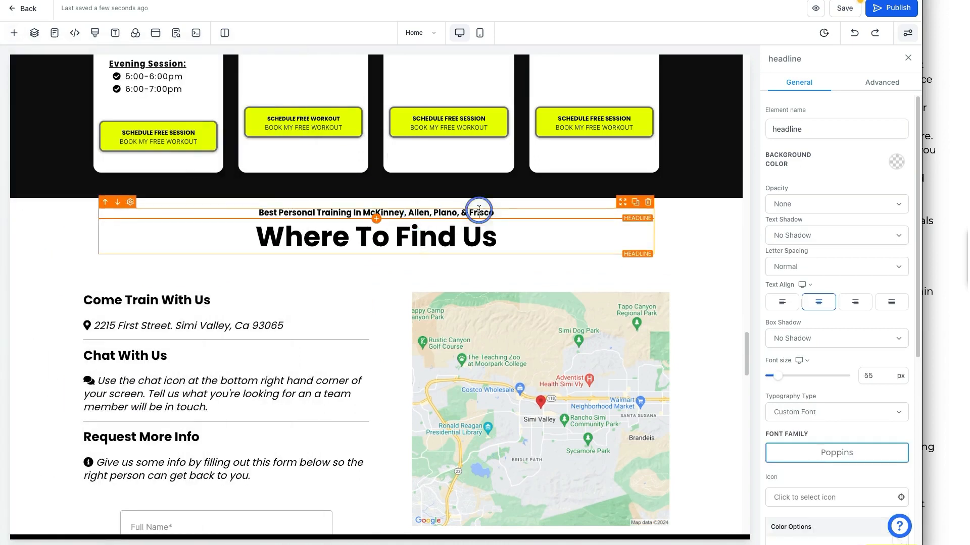
{"action": "triple_click", "coordinate": [429, 207]}
{"action": "left_click", "coordinate": [371, 207]}
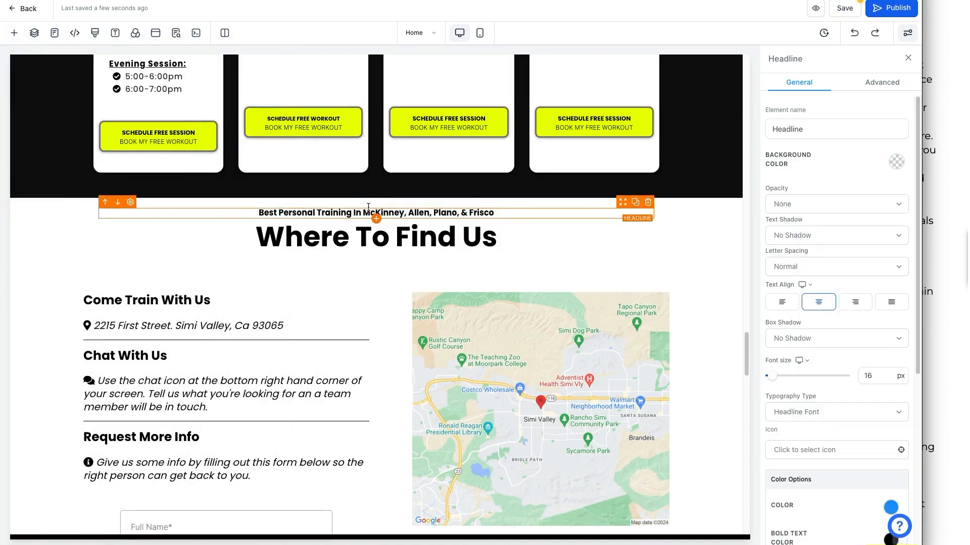
Select and highlight the address text under Come Train With Us.
{"action": "scroll", "coordinate": [368, 243], "scroll_direction": "down", "scroll_amount": 1}
{"action": "scroll", "coordinate": [359, 202], "scroll_direction": "down", "scroll_amount": 1}
{"action": "left_click", "coordinate": [147, 207]}
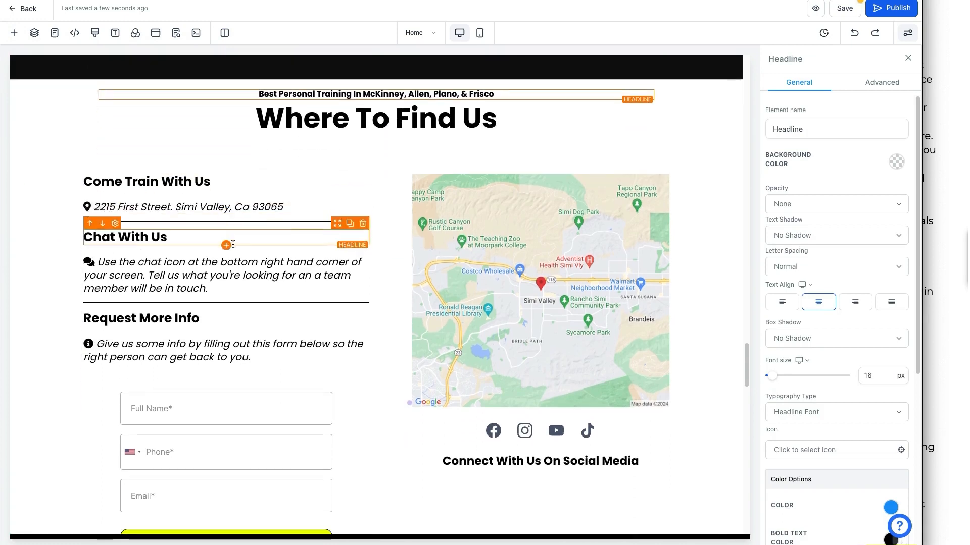
{"action": "triple_click", "coordinate": [155, 198]}
{"action": "left_click", "coordinate": [203, 198]}
{"action": "left_click_drag", "start_coordinate": [298, 197], "coordinate": [123, 197]}
{"action": "left_click", "coordinate": [123, 197]}
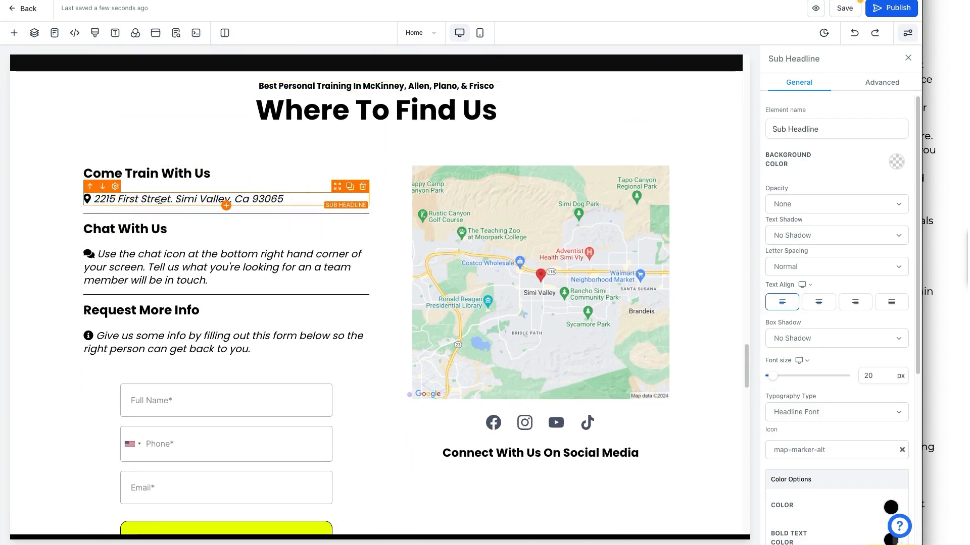
Check the template instructions, then select the map showing a road map at zoom 12, 550 × 500.
{"action": "scroll", "coordinate": [169, 198], "scroll_direction": "down", "scroll_amount": 1}
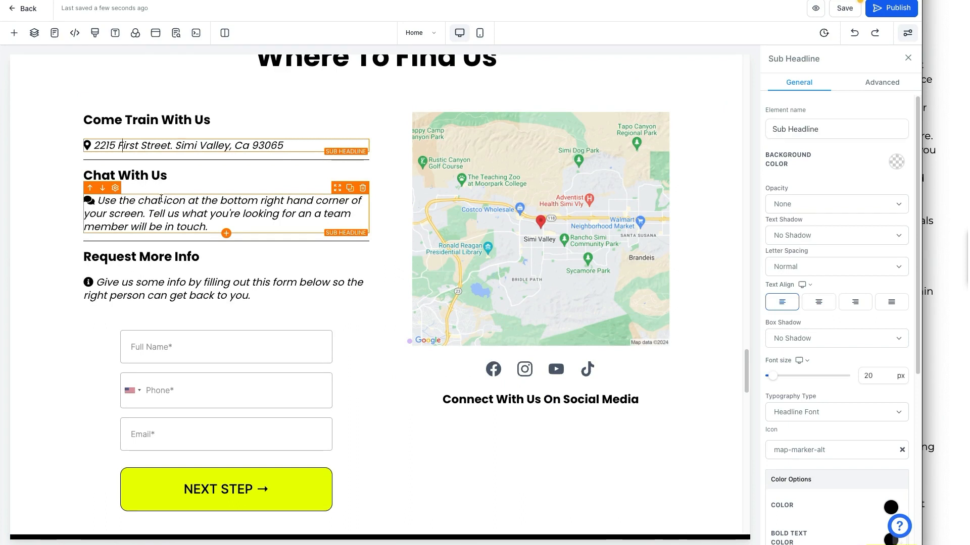
{"action": "scroll", "coordinate": [150, 273], "scroll_direction": "down", "scroll_amount": 2}
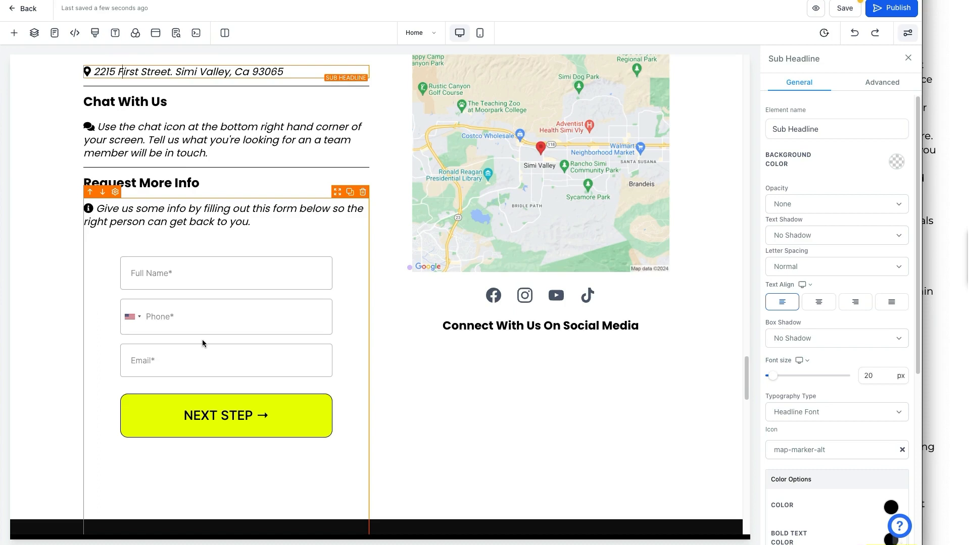
{"action": "left_click", "coordinate": [945, 302]}
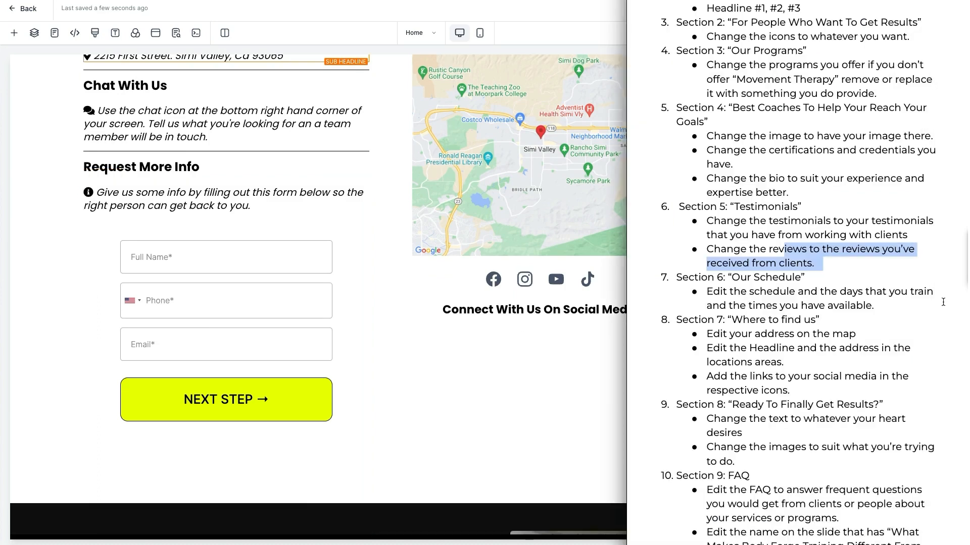
{"action": "left_click", "coordinate": [454, 367]}
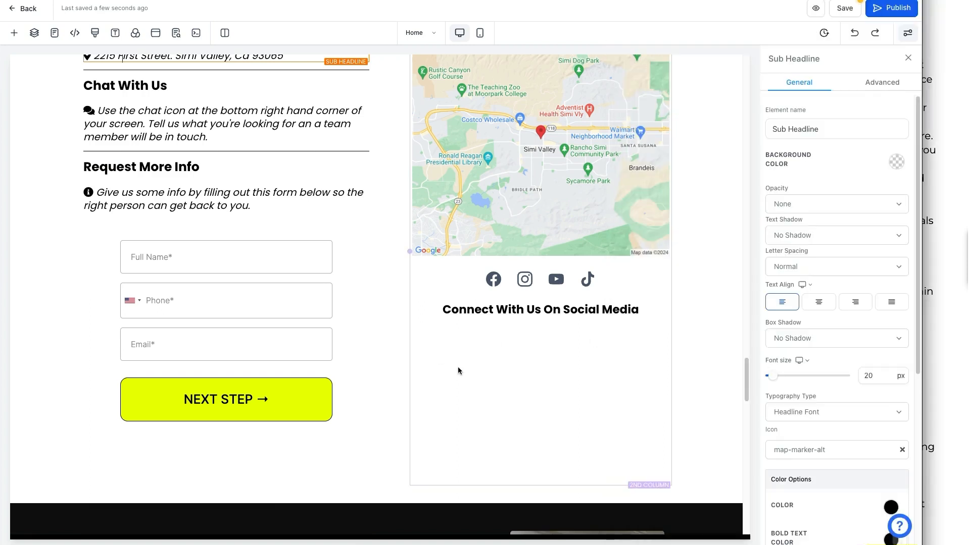
{"action": "scroll", "coordinate": [460, 376], "scroll_direction": "up", "scroll_amount": 3}
{"action": "left_click", "coordinate": [564, 260]}
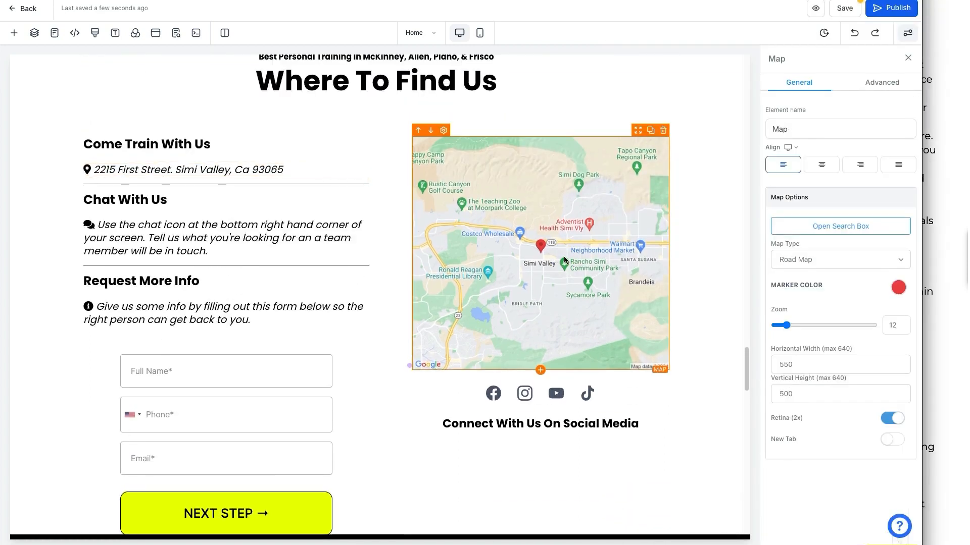
{"action": "left_click", "coordinate": [504, 214]}
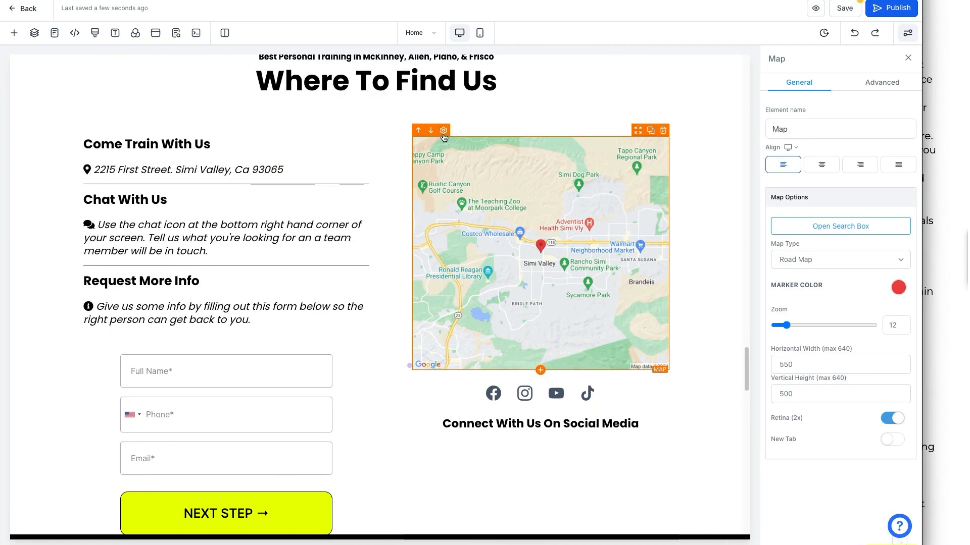
{"action": "left_click", "coordinate": [837, 228]}
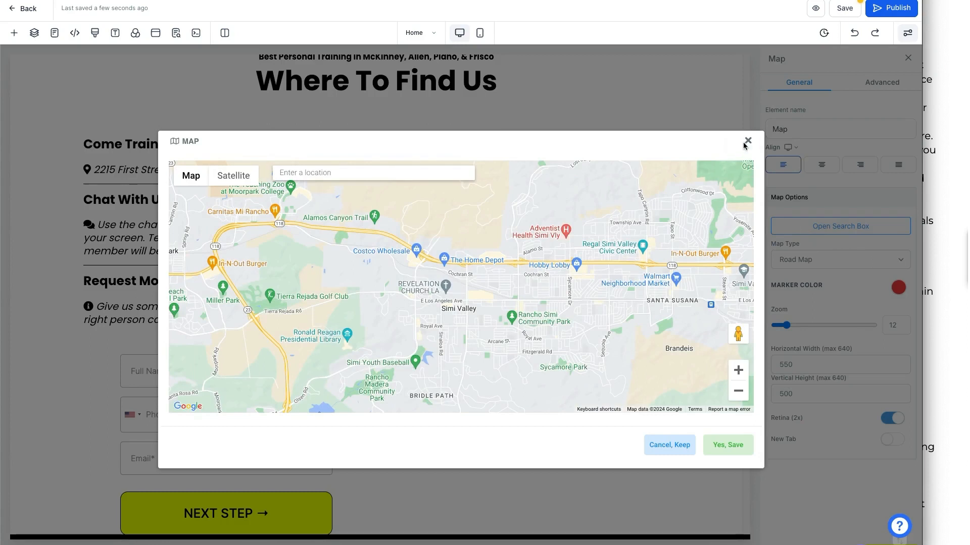
{"action": "left_click", "coordinate": [746, 142]}
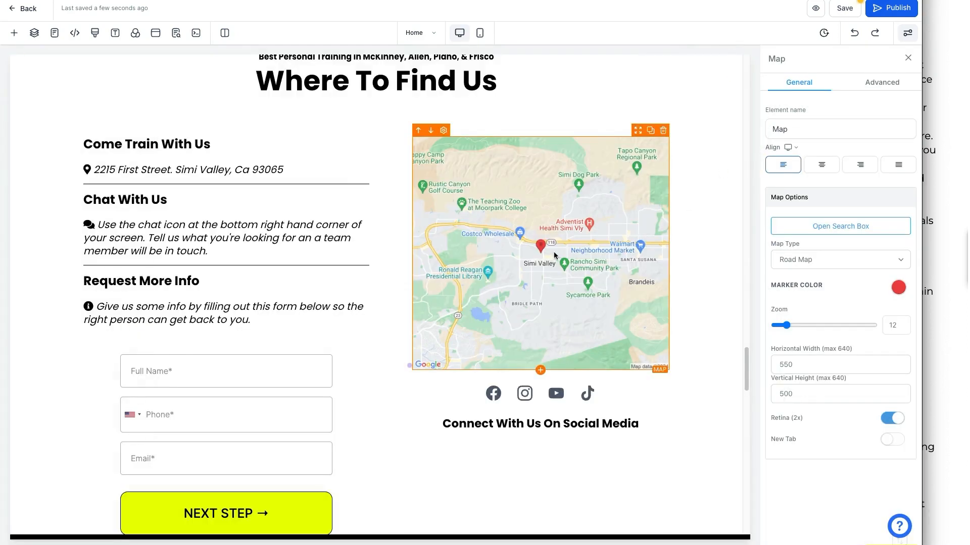
{"action": "left_click", "coordinate": [828, 236]}
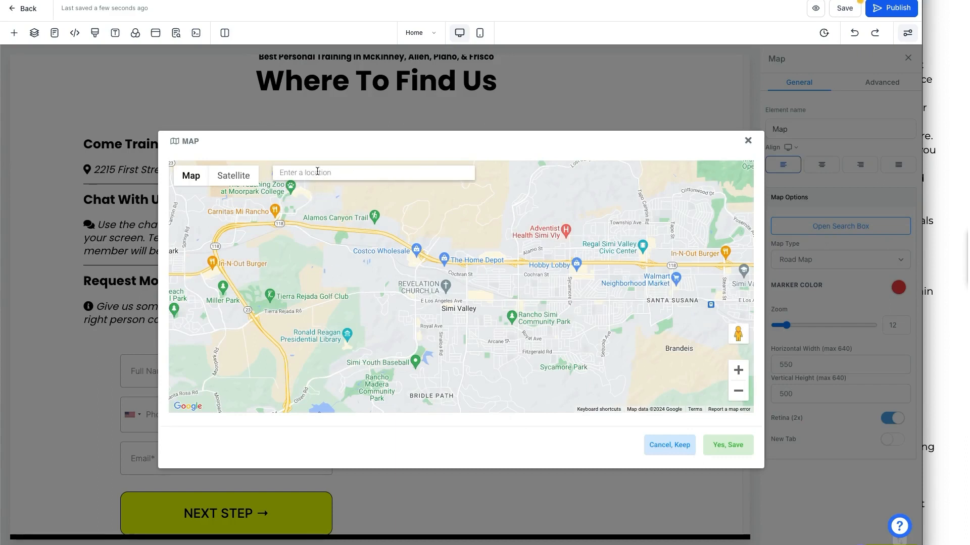
{"action": "left_click", "coordinate": [748, 140]}
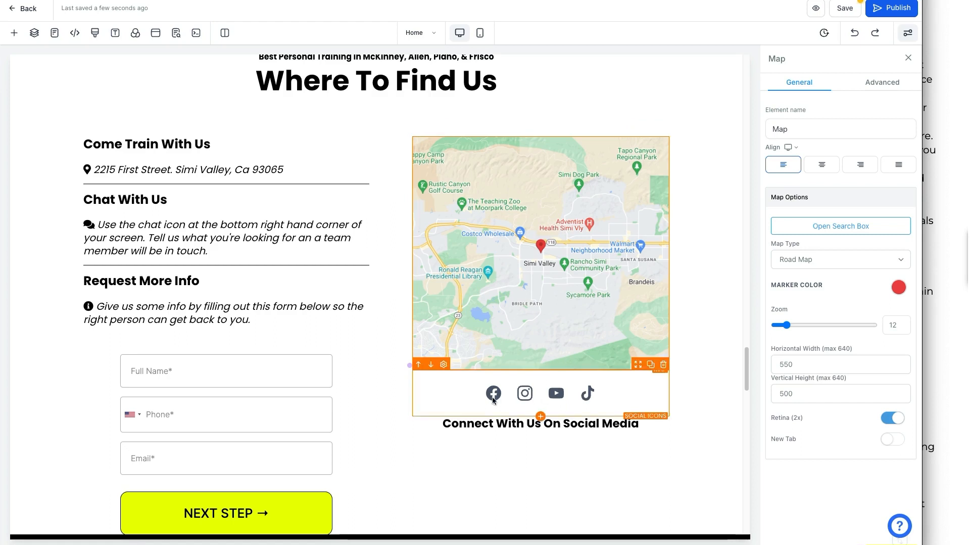
Delete the TikTok and YouTube icons from the Social Icons row beneath the map.
{"action": "left_click", "coordinate": [525, 392]}
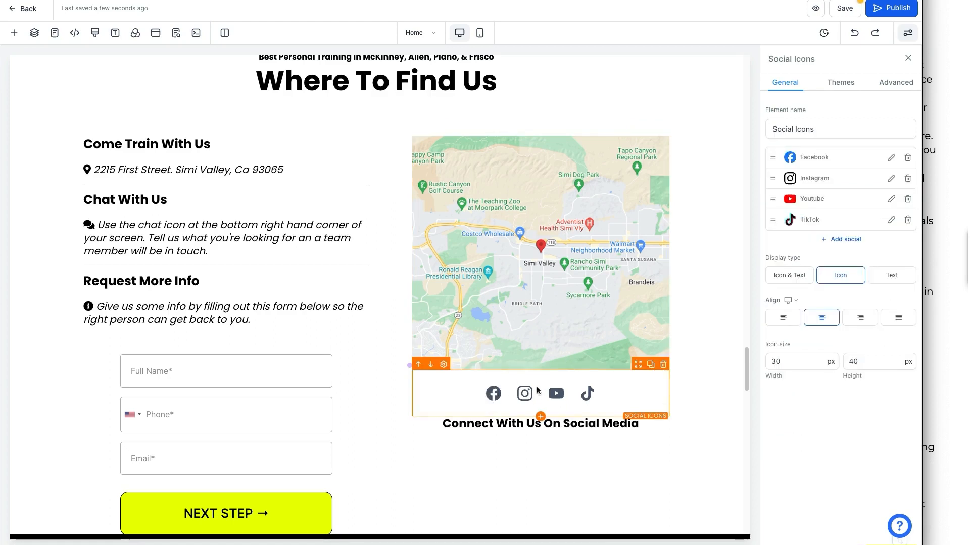
{"action": "left_click", "coordinate": [907, 220]}
{"action": "left_click", "coordinate": [581, 303]}
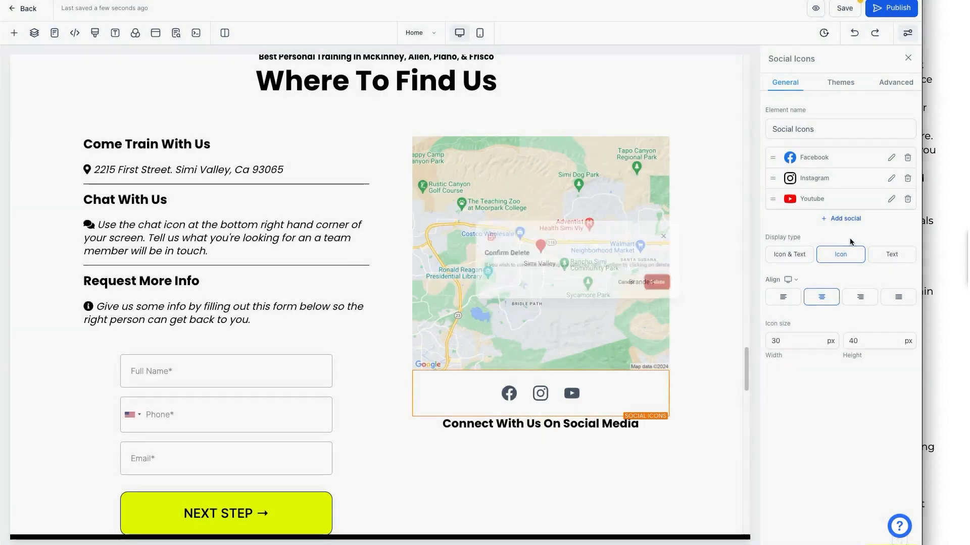
{"action": "left_click", "coordinate": [907, 199]}
{"action": "left_click", "coordinate": [581, 302]}
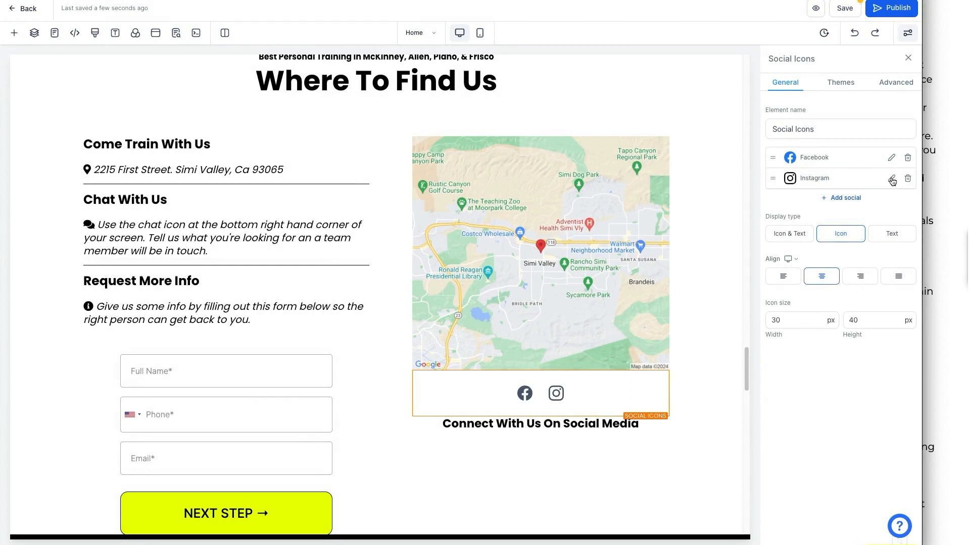
Review the Instagram and Facebook link settings and keep the display type as Icon only.
{"action": "left_click", "coordinate": [891, 178]}
{"action": "left_click", "coordinate": [404, 273]}
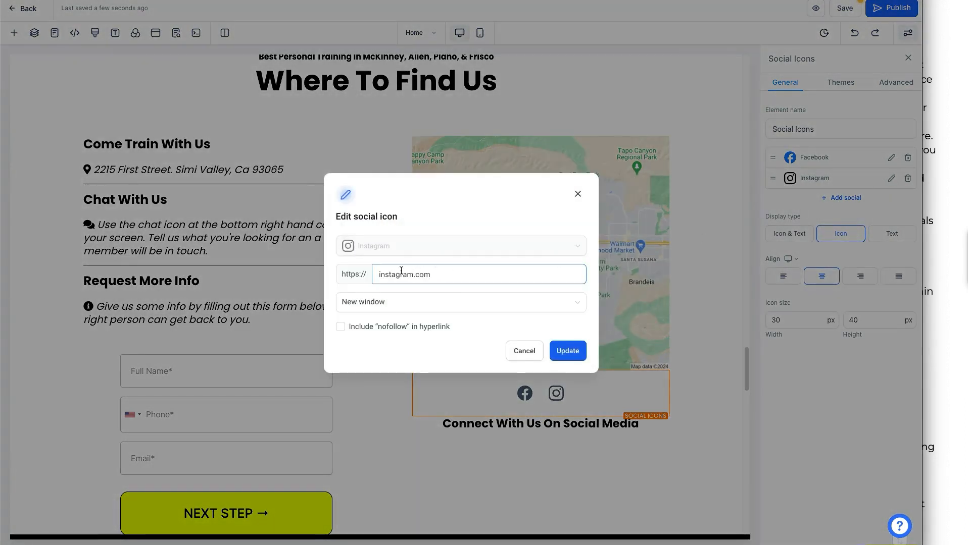
{"action": "left_click", "coordinate": [577, 193]}
{"action": "left_click", "coordinate": [892, 158]}
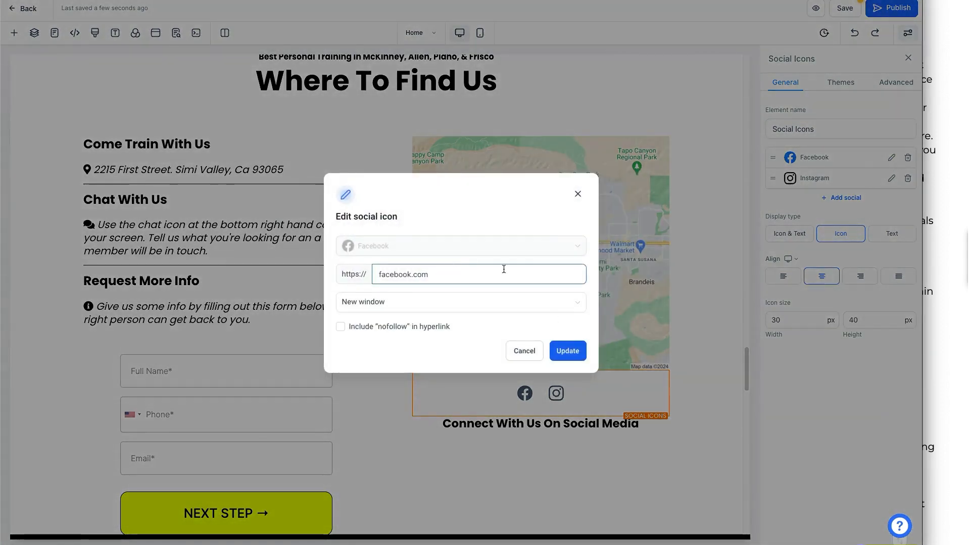
{"action": "left_click", "coordinate": [577, 194]}
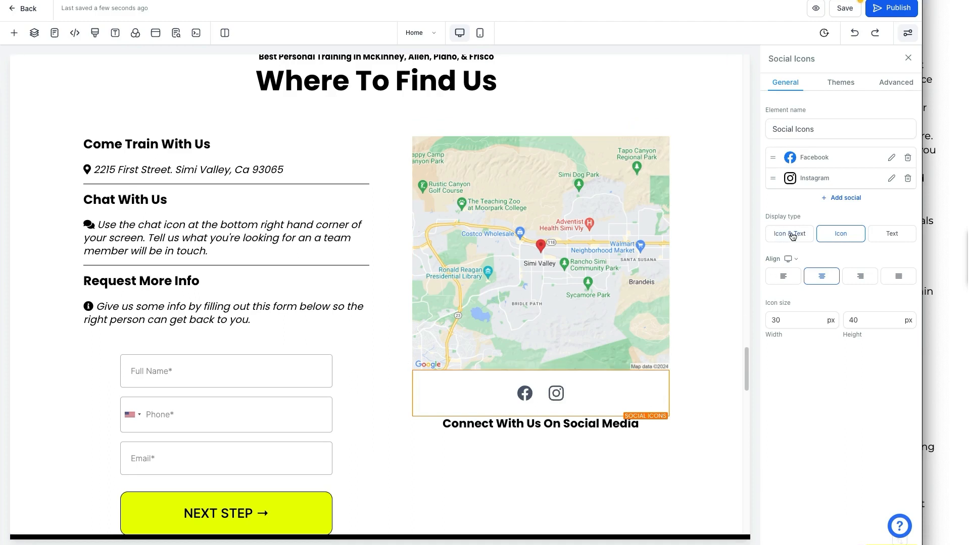
{"action": "left_click", "coordinate": [791, 235]}
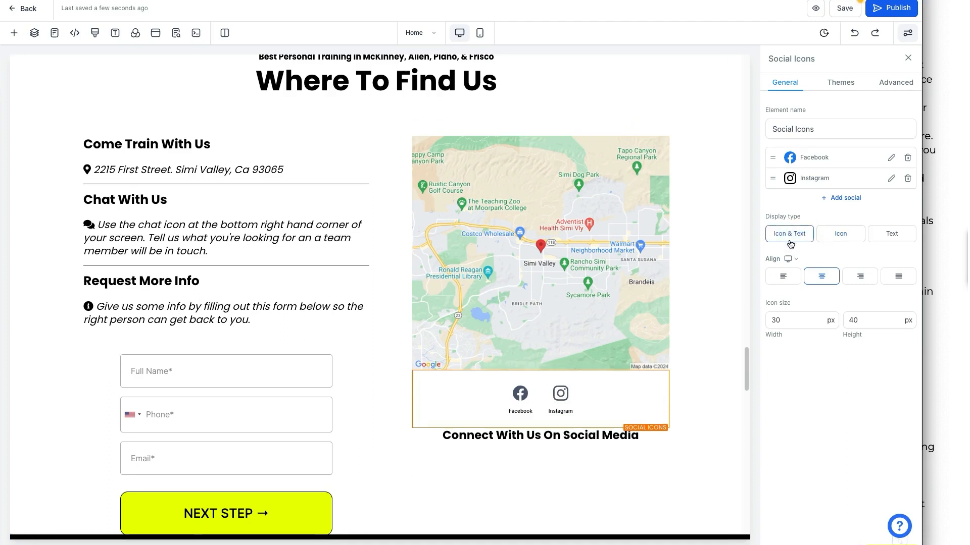
{"action": "left_click", "coordinate": [842, 235]}
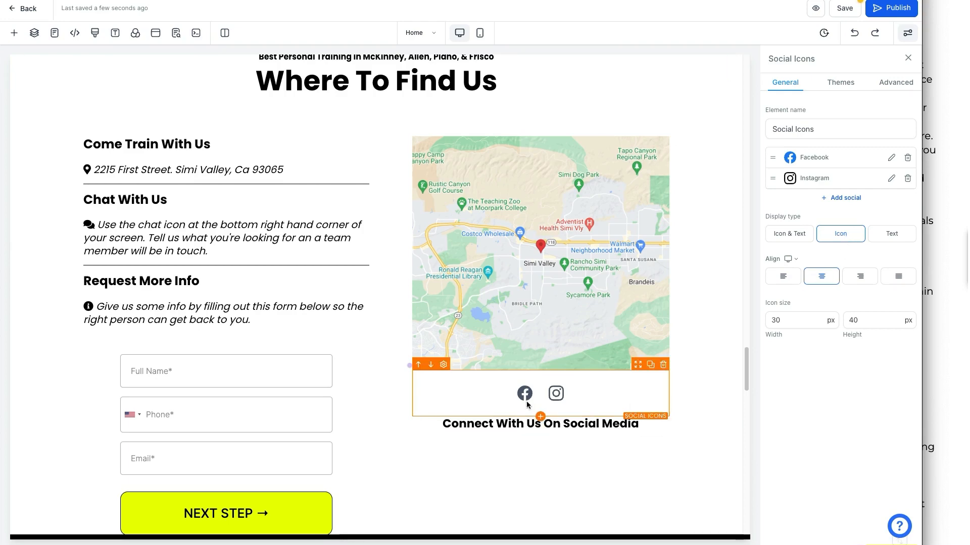
Inspect the Ready To Finally Get Results? headline, dark section and sub headline settings.
{"action": "left_click", "coordinate": [747, 448]}
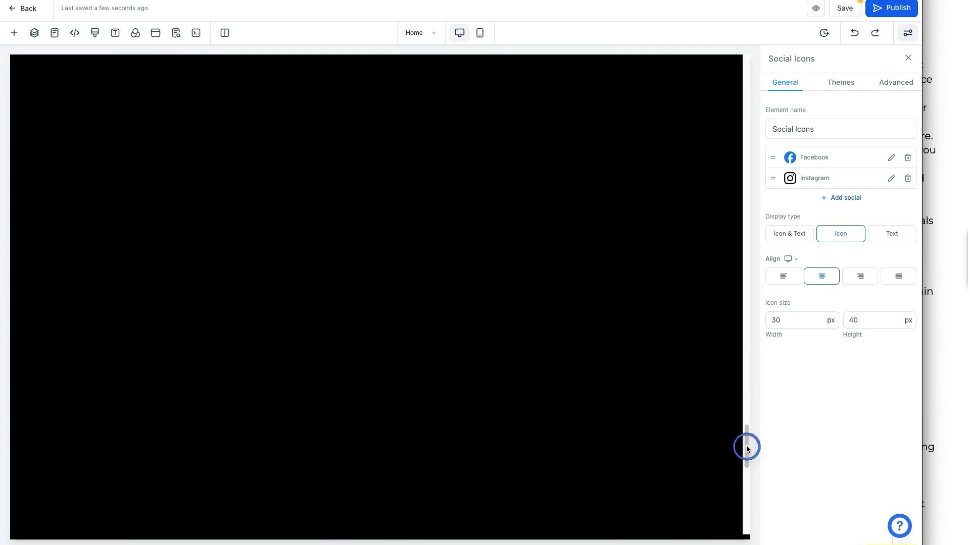
{"action": "scroll", "coordinate": [695, 449], "scroll_direction": "down", "scroll_amount": 9}
{"action": "scroll", "coordinate": [695, 449], "scroll_direction": "up", "scroll_amount": 20}
{"action": "scroll", "coordinate": [635, 380], "scroll_direction": "up", "scroll_amount": 2}
{"action": "scroll", "coordinate": [423, 380], "scroll_direction": "down", "scroll_amount": 10}
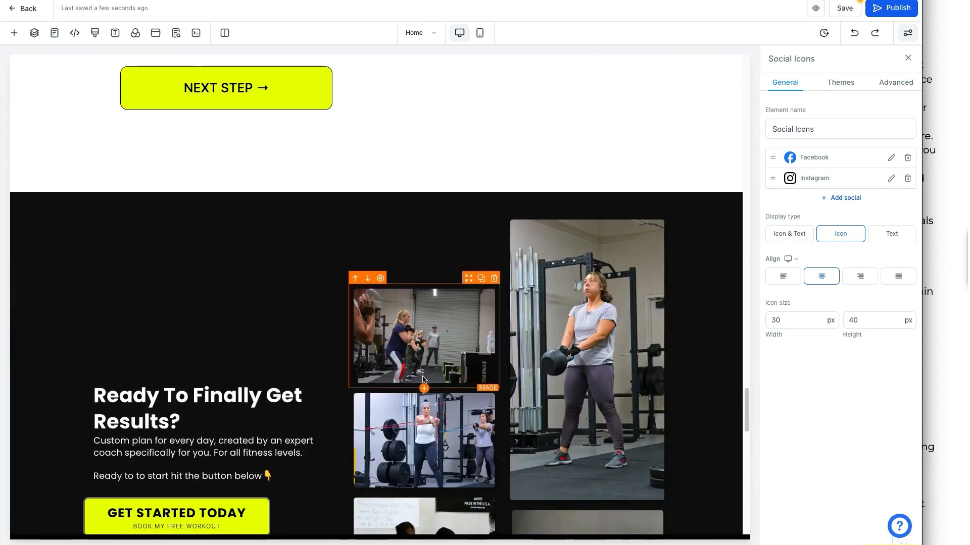
{"action": "scroll", "coordinate": [423, 380], "scroll_direction": "down", "scroll_amount": 5}
{"action": "scroll", "coordinate": [153, 222], "scroll_direction": "up", "scroll_amount": 1}
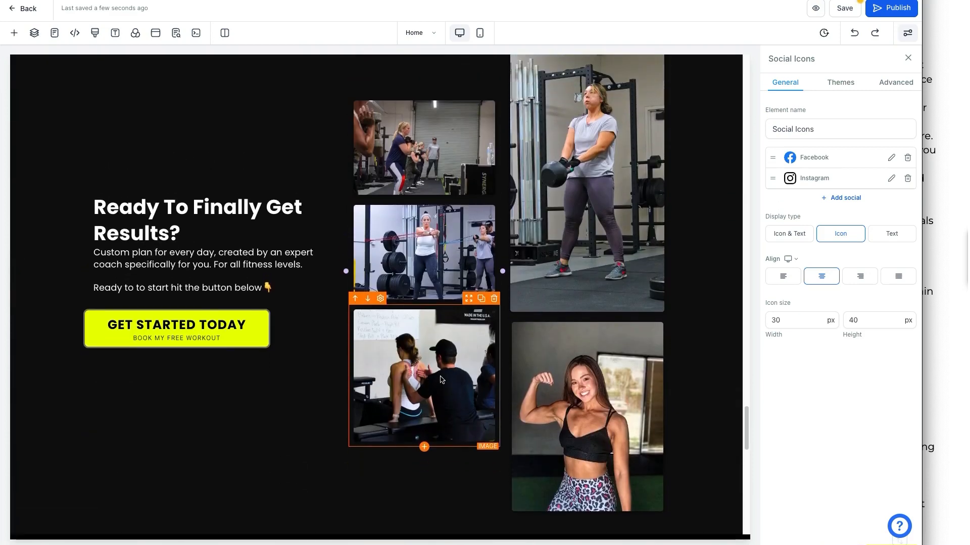
{"action": "triple_click", "coordinate": [154, 222]}
{"action": "triple_click", "coordinate": [135, 216]}
{"action": "left_click", "coordinate": [54, 234]}
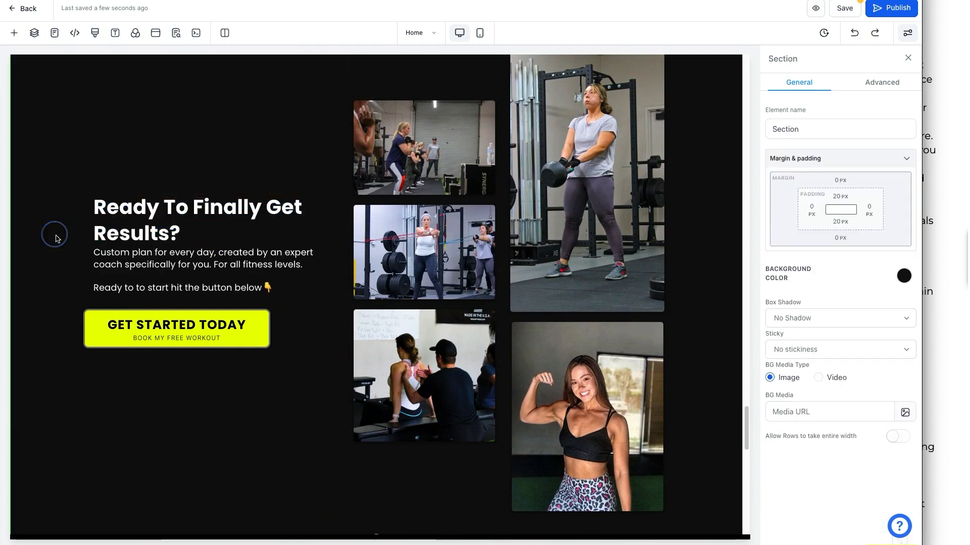
{"action": "triple_click", "coordinate": [149, 261]}
{"action": "left_click", "coordinate": [149, 261]}
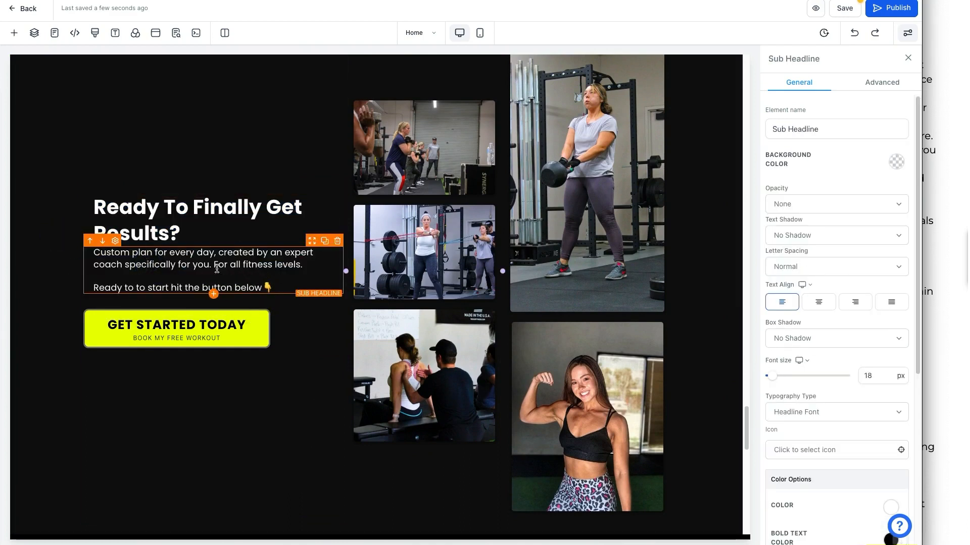
Delete the flexing-woman photo from the gallery's lower-right column.
{"action": "left_click", "coordinate": [439, 161]}
{"action": "left_click", "coordinate": [456, 295]}
{"action": "left_click", "coordinate": [451, 352]}
{"action": "left_click", "coordinate": [578, 412]}
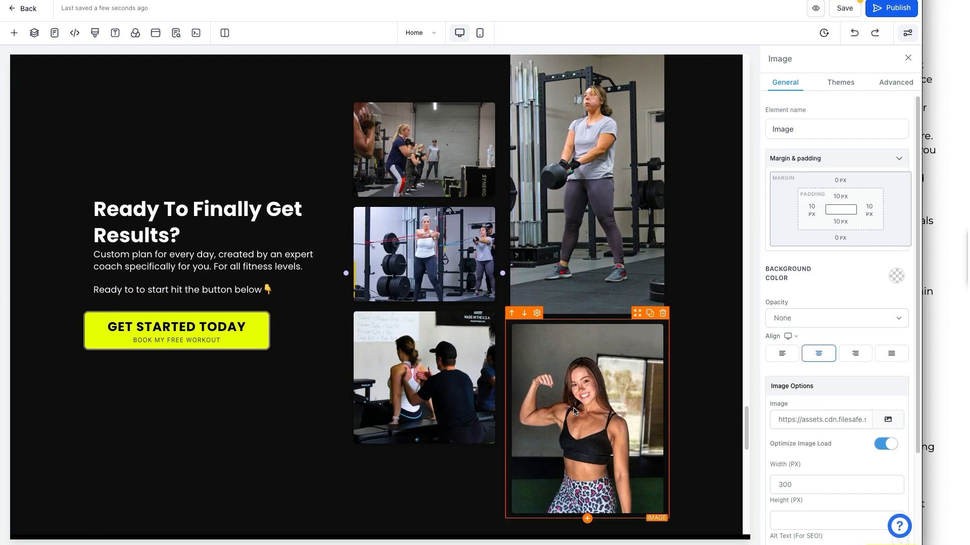
{"action": "left_click", "coordinate": [662, 313]}
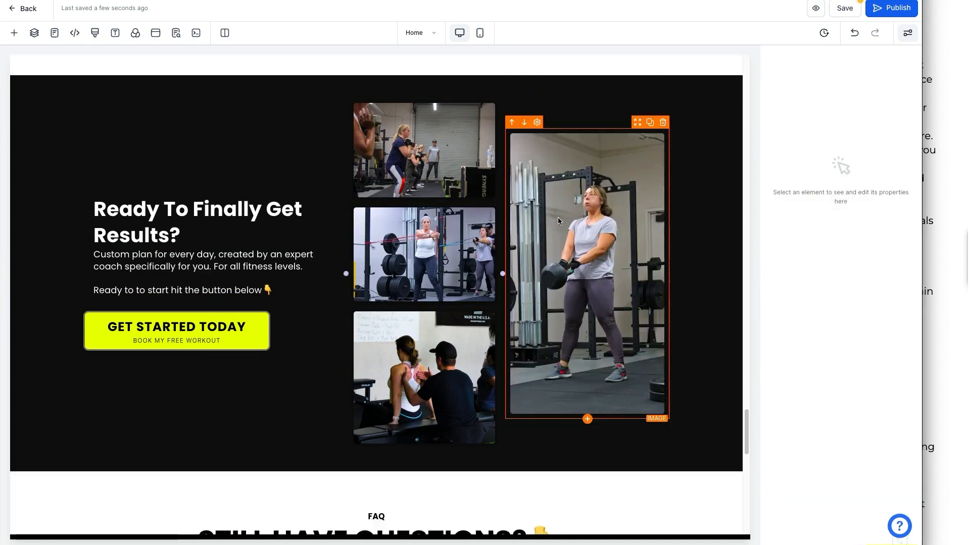
Check the middle photo's replace options, then select the GET STARTED TODAY button (25 px text, 12 px subtext).
{"action": "left_click", "coordinate": [435, 243]}
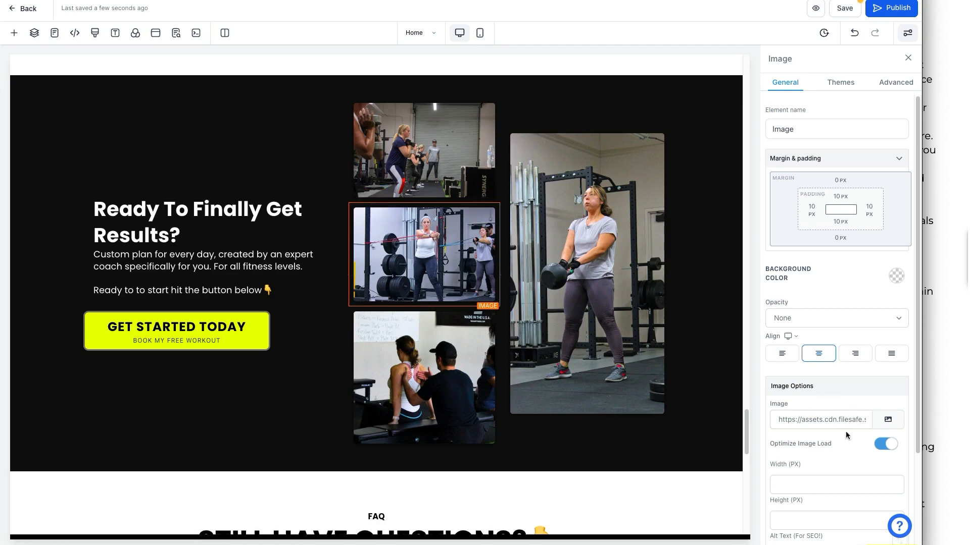
{"action": "left_click", "coordinate": [888, 419]}
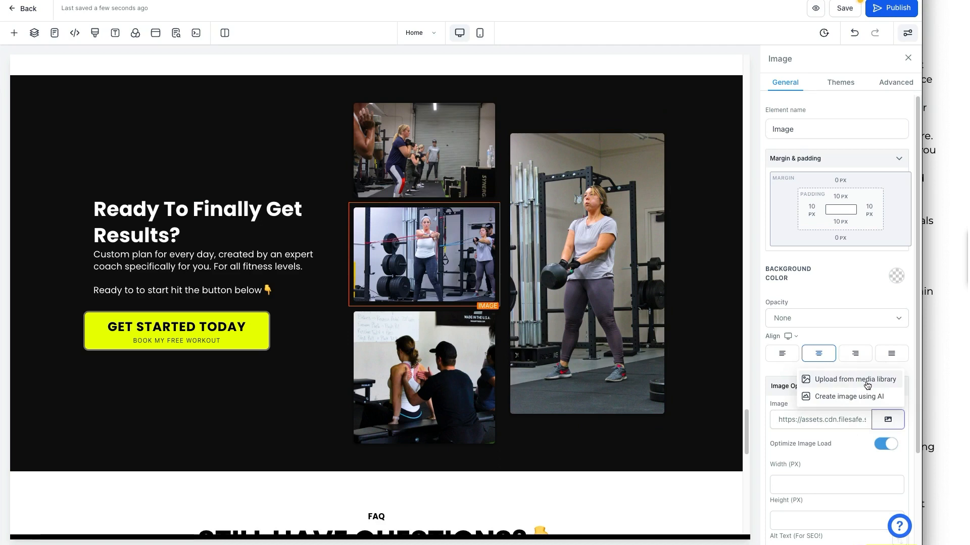
{"action": "left_click", "coordinate": [278, 365]}
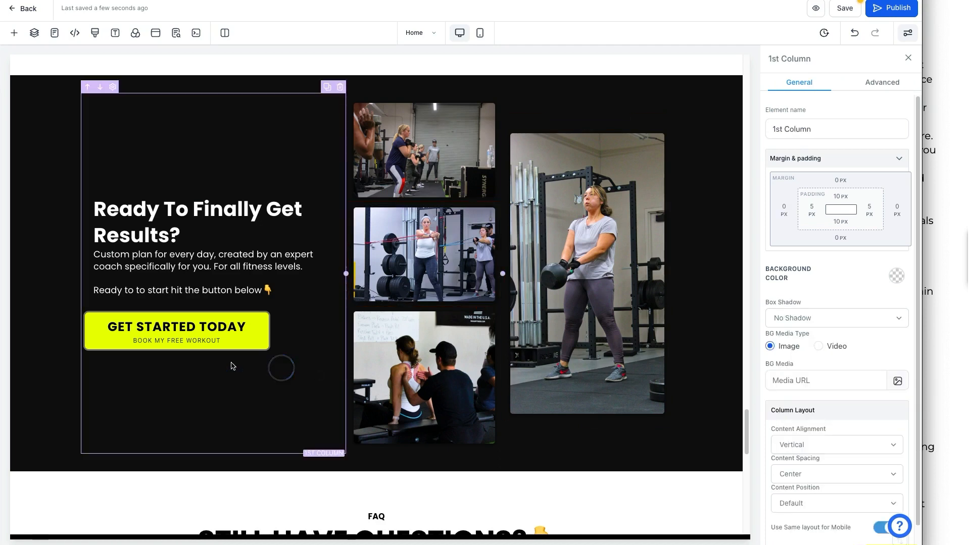
{"action": "left_click", "coordinate": [230, 336]}
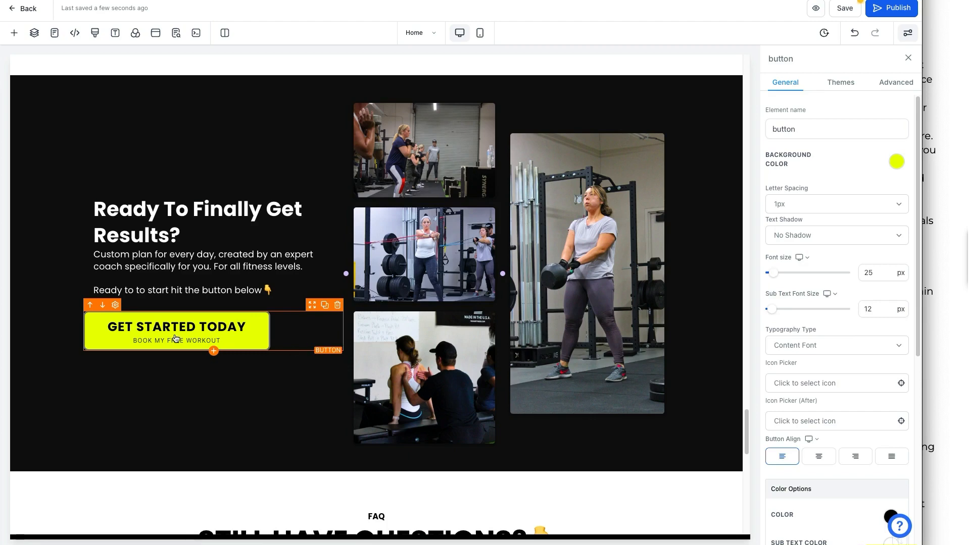
{"action": "scroll", "coordinate": [174, 338], "scroll_direction": "up", "scroll_amount": 20}
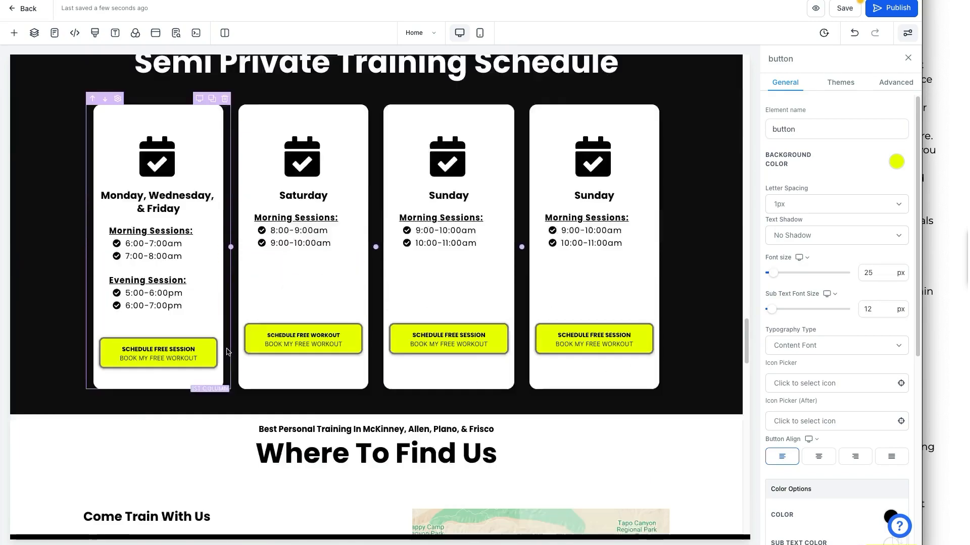
Make the first card's SCHEDULE FREE SESSION button blue with white text.
{"action": "scroll", "coordinate": [226, 352], "scroll_direction": "down", "scroll_amount": 3}
{"action": "left_click", "coordinate": [186, 217]}
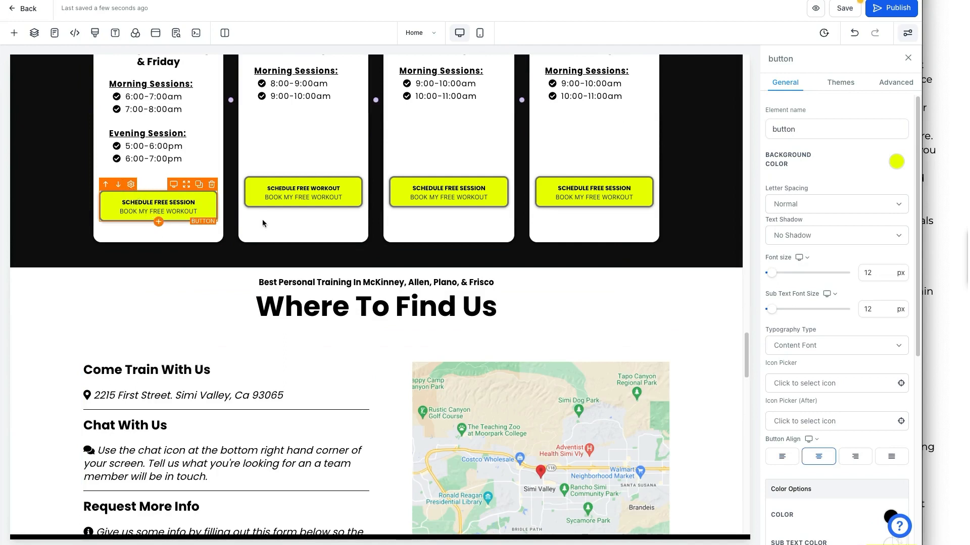
{"action": "left_click", "coordinate": [896, 162]}
{"action": "left_click", "coordinate": [765, 194]}
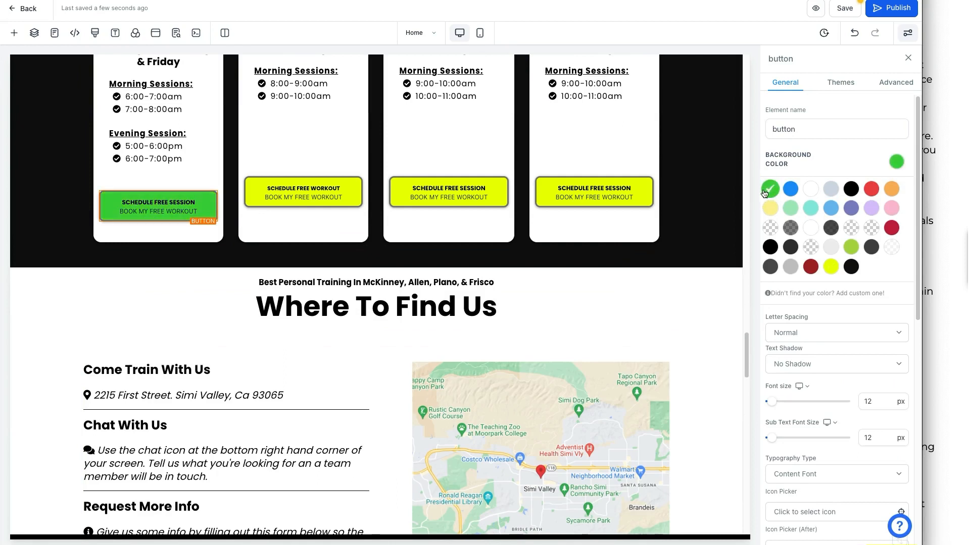
{"action": "left_click", "coordinate": [791, 191]}
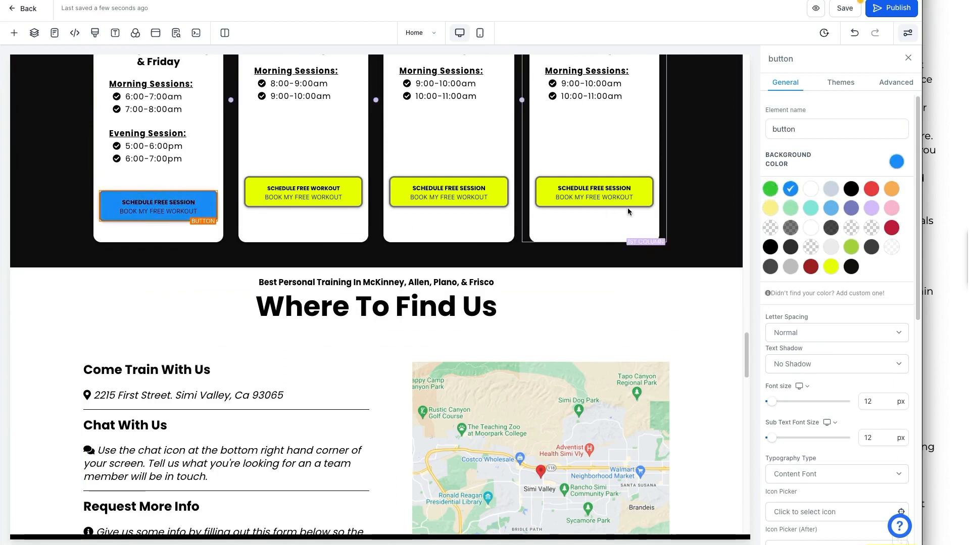
{"action": "left_click", "coordinate": [700, 208]}
{"action": "left_click", "coordinate": [177, 205]}
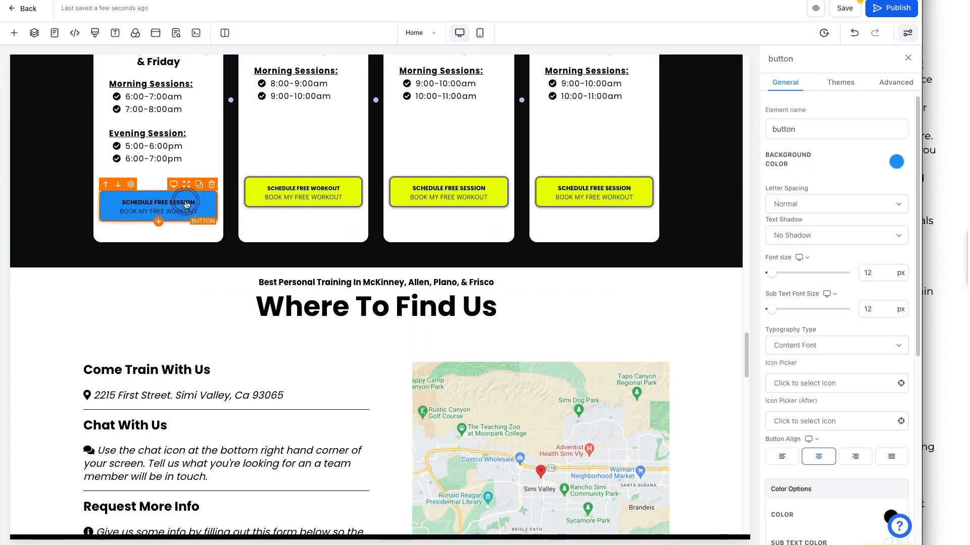
{"action": "scroll", "coordinate": [854, 271], "scroll_direction": "down", "scroll_amount": 5}
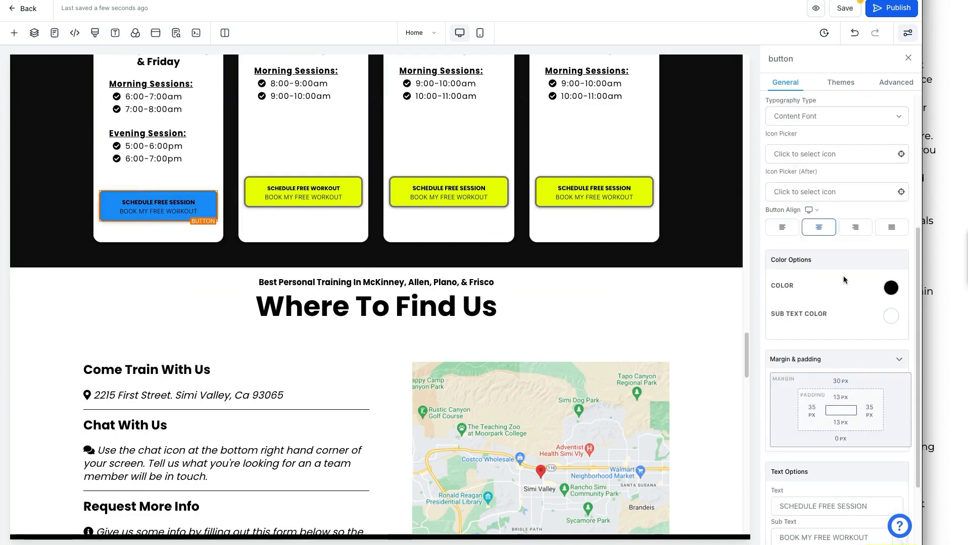
{"action": "scroll", "coordinate": [859, 270], "scroll_direction": "up", "scroll_amount": 5}
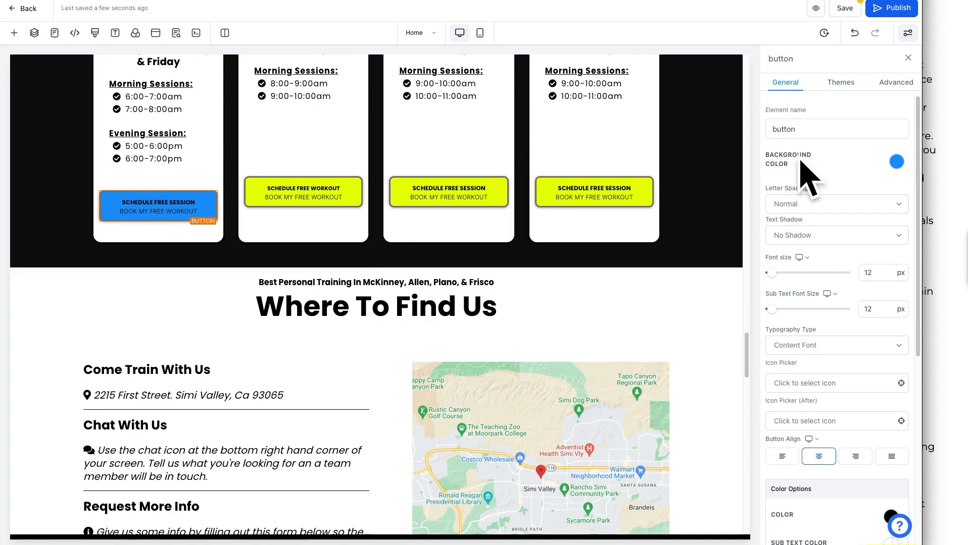
{"action": "scroll", "coordinate": [805, 207], "scroll_direction": "down", "scroll_amount": 5}
{"action": "scroll", "coordinate": [804, 211], "scroll_direction": "down", "scroll_amount": 1}
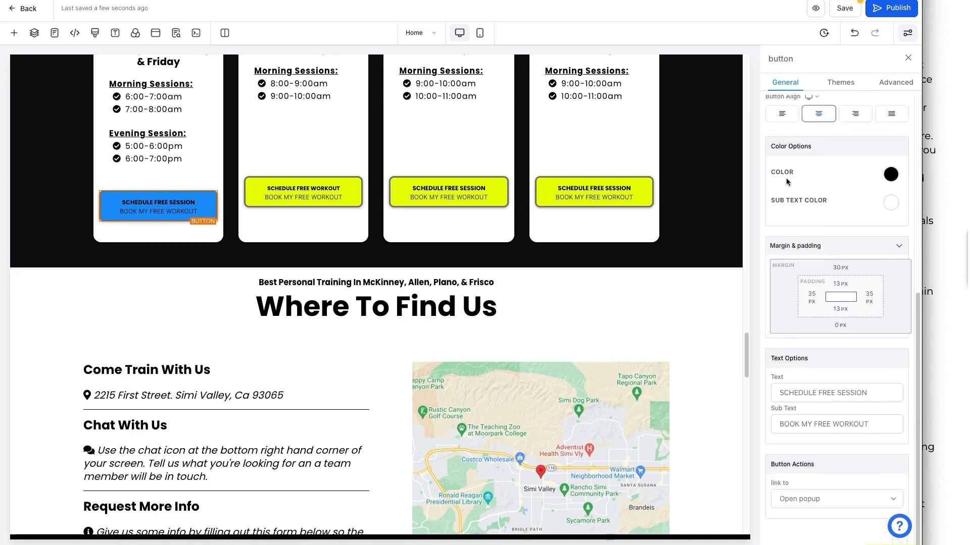
{"action": "left_click", "coordinate": [889, 174]}
{"action": "left_click", "coordinate": [817, 198]}
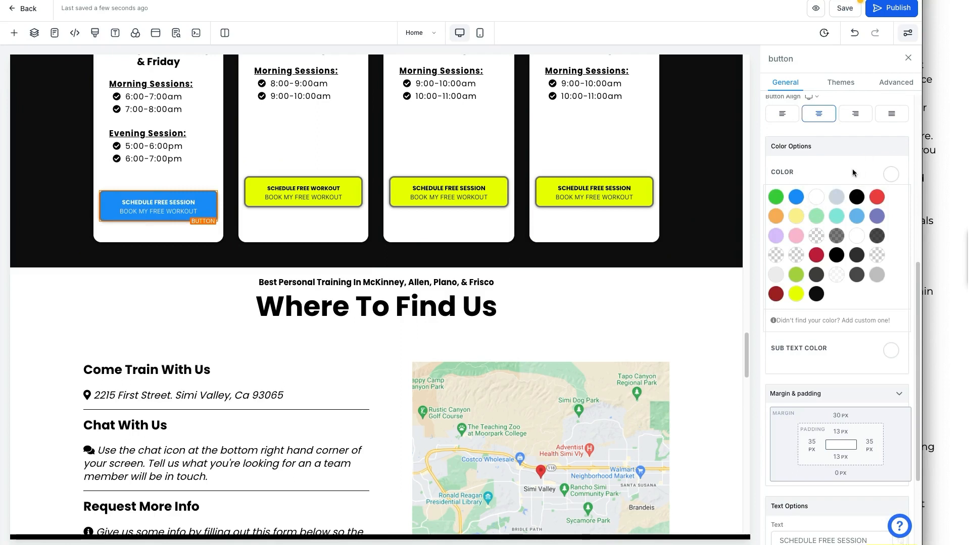
Give the second card's SCHEDULE FREE WORKOUT button white text on a blue background.
{"action": "left_click", "coordinate": [317, 195]}
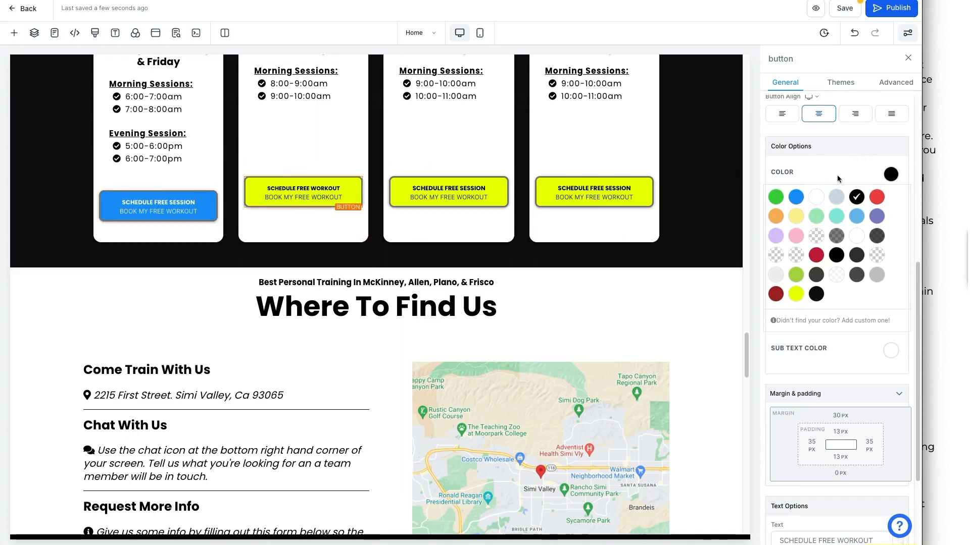
{"action": "left_click", "coordinate": [822, 195]}
{"action": "scroll", "coordinate": [825, 193], "scroll_direction": "up", "scroll_amount": 10}
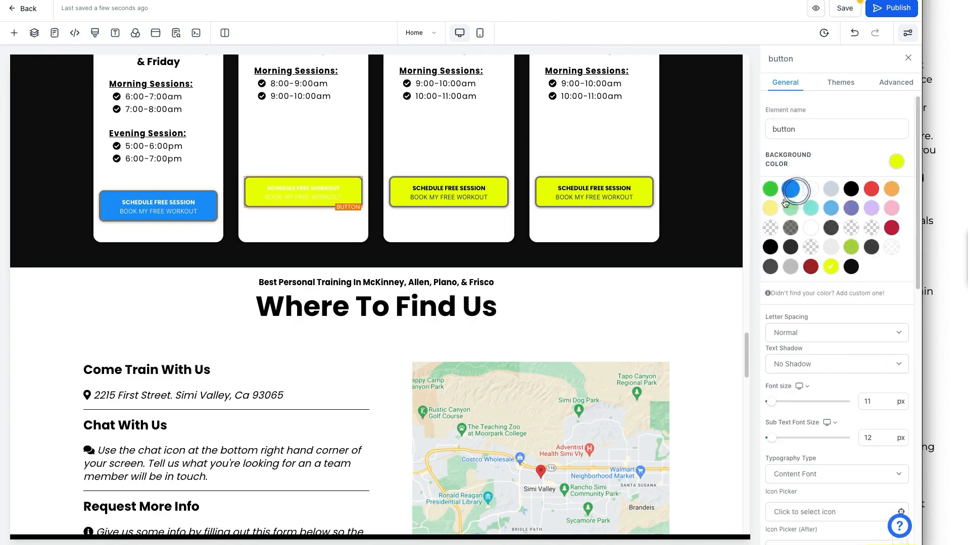
{"action": "left_click", "coordinate": [790, 189]}
{"action": "left_click", "coordinate": [515, 255]}
{"action": "scroll", "coordinate": [514, 266], "scroll_direction": "up", "scroll_amount": 5}
{"action": "scroll", "coordinate": [523, 276], "scroll_direction": "down", "scroll_amount": 5}
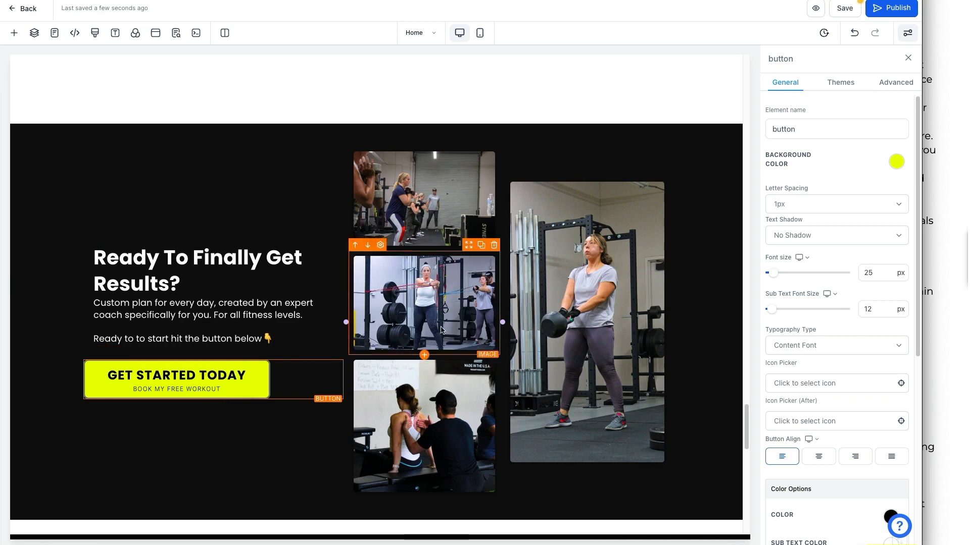
Set the GET STARTED TODAY button background to blue and its text to white.
{"action": "left_click", "coordinate": [896, 162]}
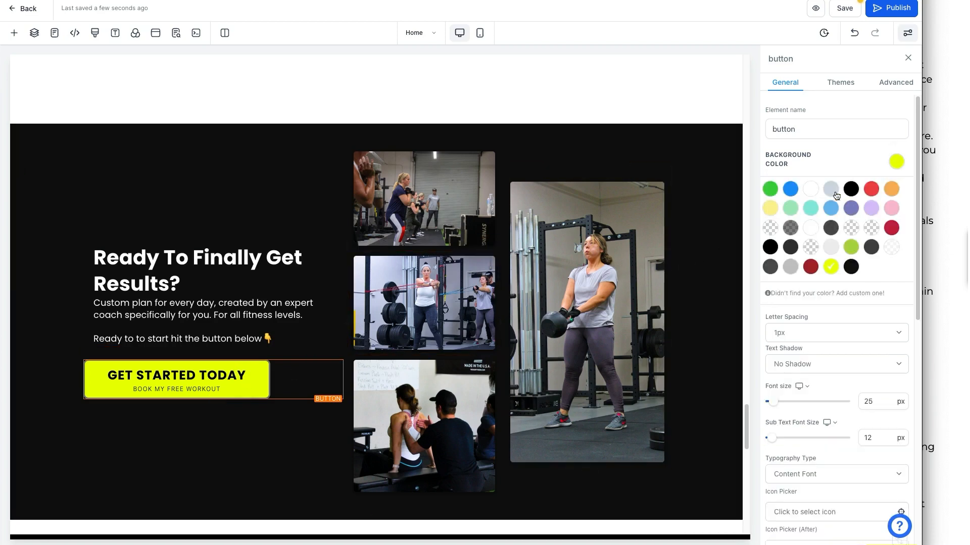
{"action": "left_click", "coordinate": [790, 189]}
{"action": "scroll", "coordinate": [842, 337], "scroll_direction": "down", "scroll_amount": 4}
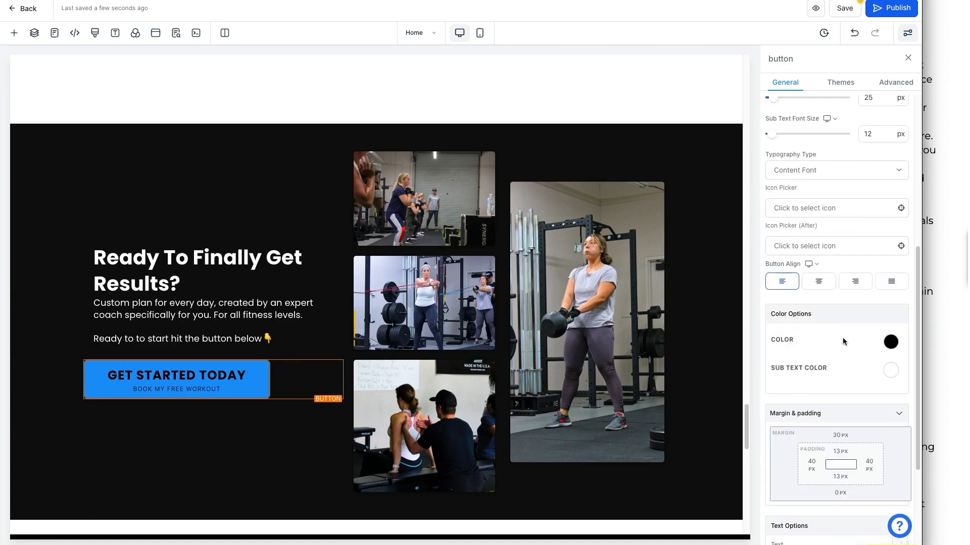
{"action": "left_click", "coordinate": [887, 331]}
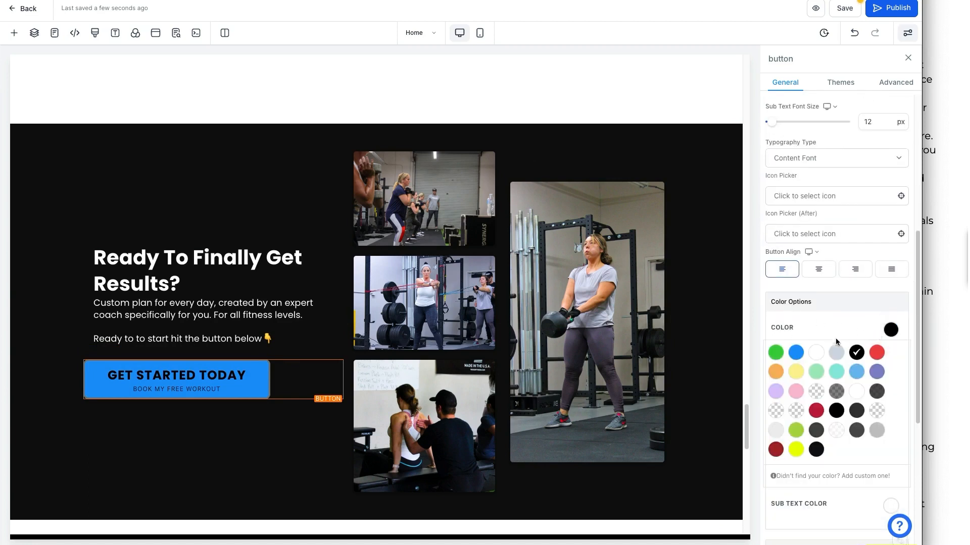
{"action": "left_click", "coordinate": [816, 352]}
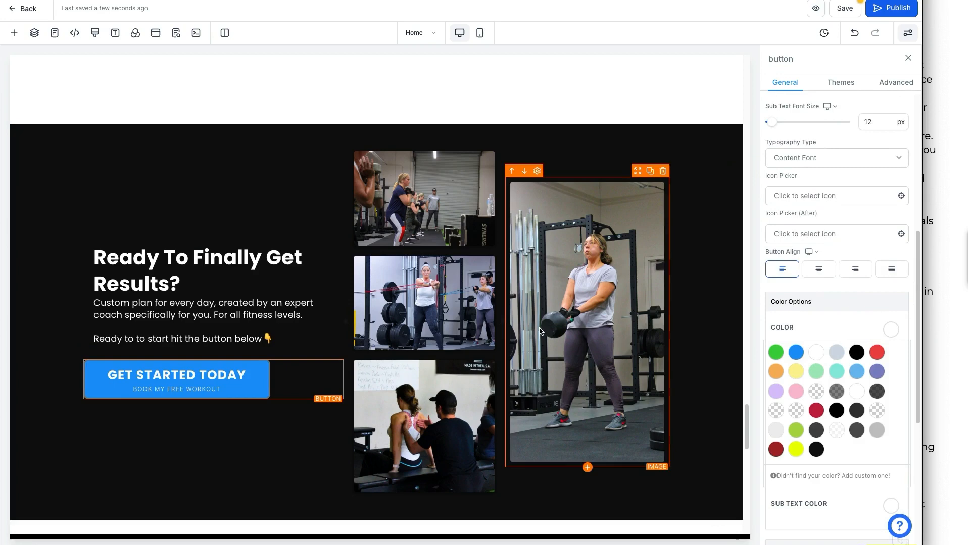
Scroll down to review the FAQ section below the button.
{"action": "scroll", "coordinate": [586, 303], "scroll_direction": "down", "scroll_amount": 1}
{"action": "scroll", "coordinate": [304, 317], "scroll_direction": "down", "scroll_amount": 7}
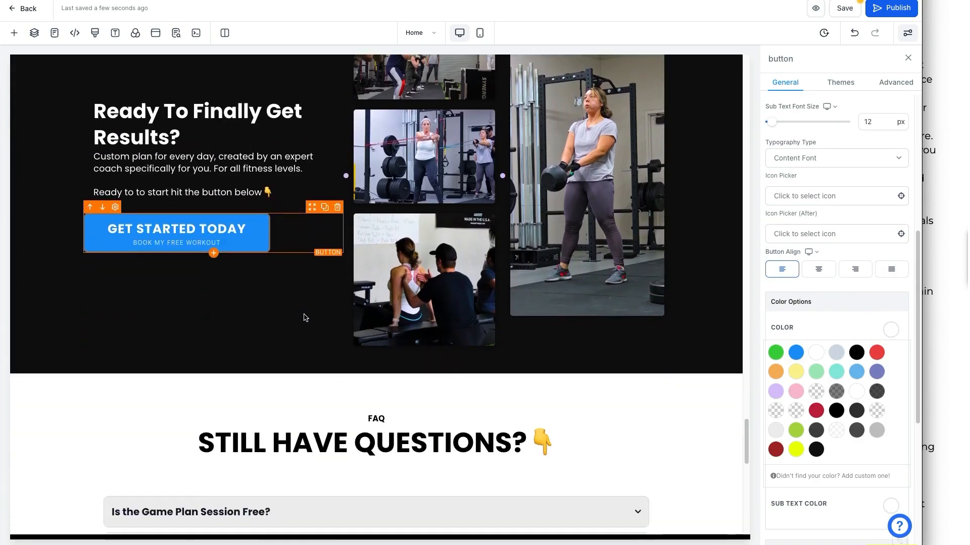
{"action": "scroll", "coordinate": [419, 268], "scroll_direction": "down", "scroll_amount": 8}
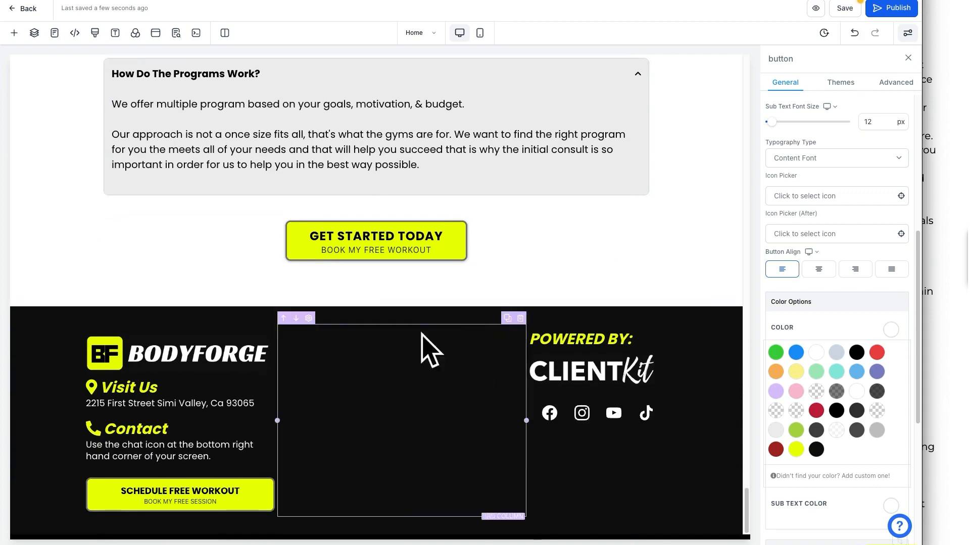
{"action": "scroll", "coordinate": [471, 334], "scroll_direction": "up", "scroll_amount": 6}
{"action": "scroll", "coordinate": [473, 332], "scroll_direction": "up", "scroll_amount": 1}
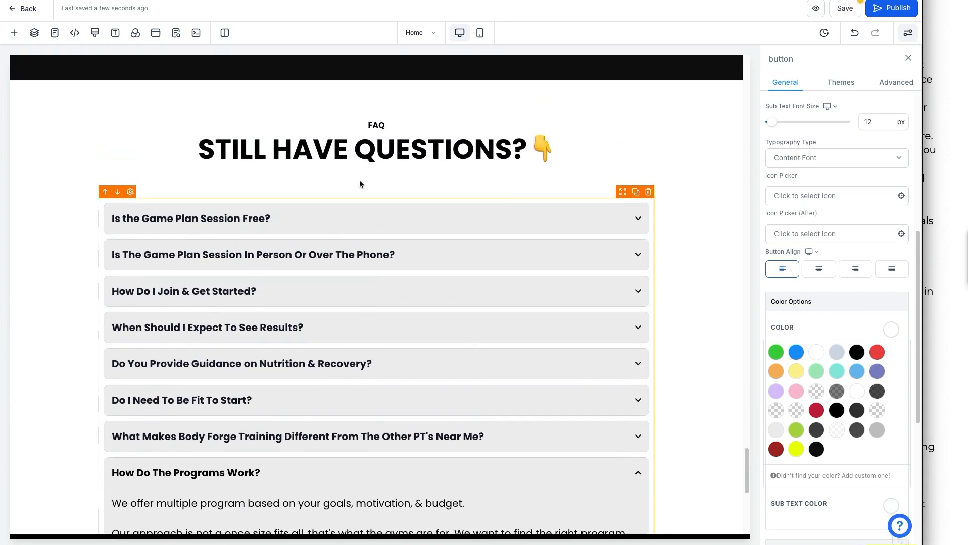
{"action": "scroll", "coordinate": [374, 171], "scroll_direction": "down", "scroll_amount": 1}
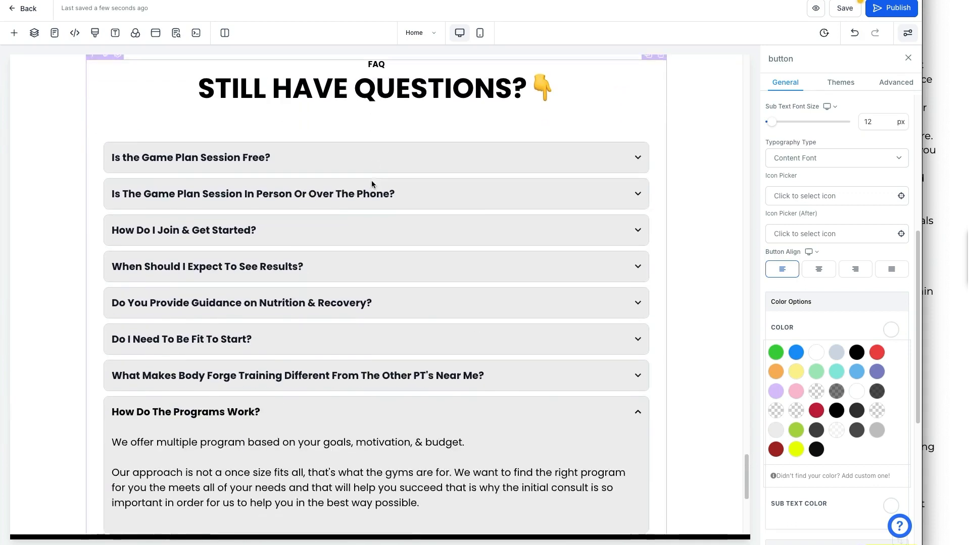
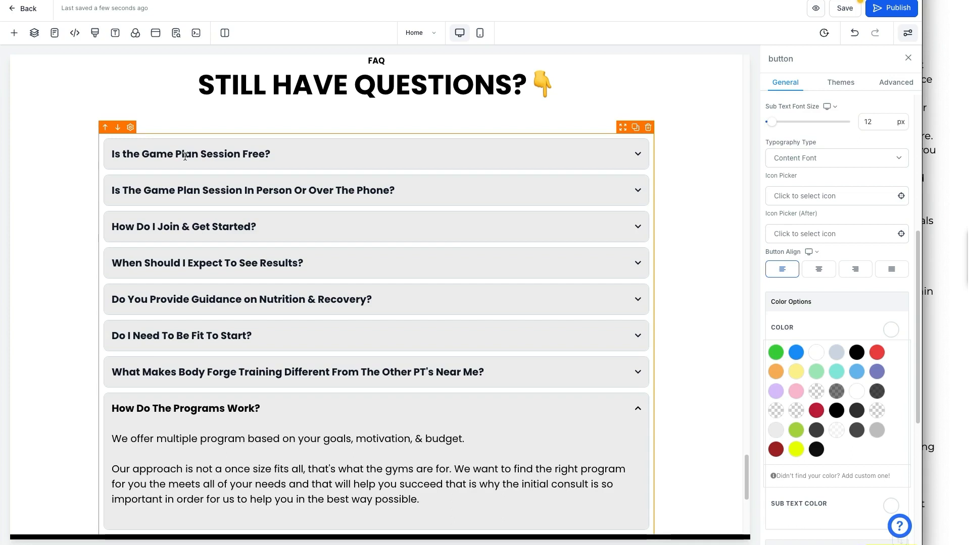
Replace 'Body Forge' with 'Nutritit Wellness' in the seventh FAQ question.
{"action": "left_click", "coordinate": [184, 156]}
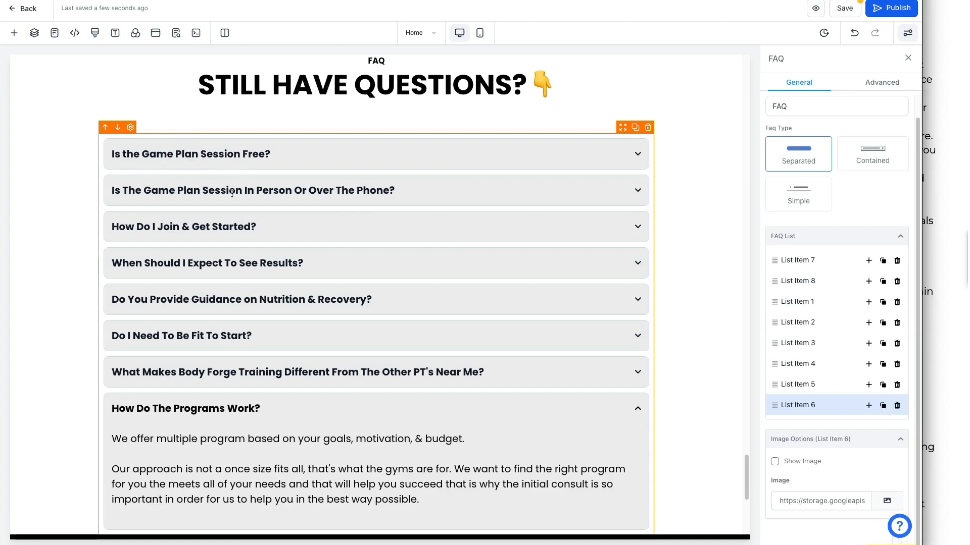
{"action": "scroll", "coordinate": [225, 249], "scroll_direction": "down", "scroll_amount": 1}
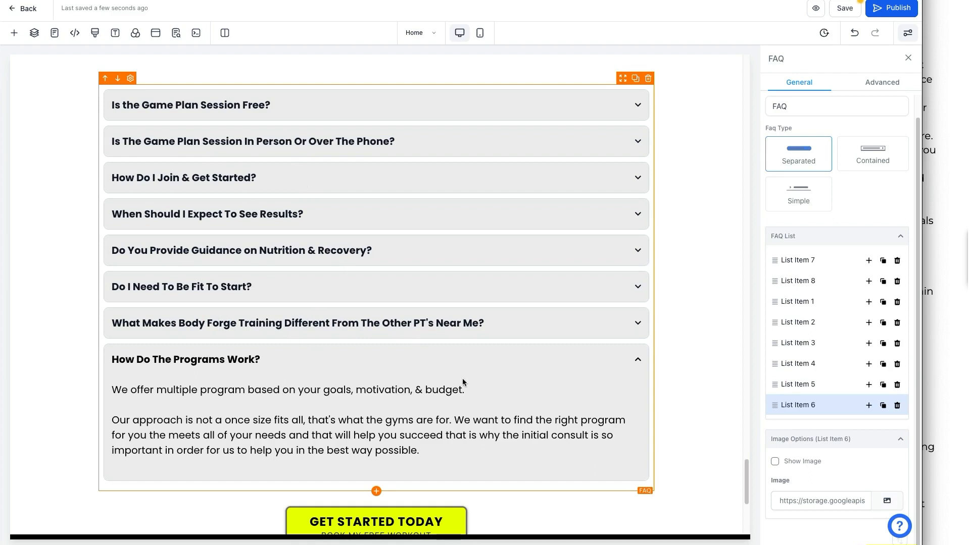
{"action": "triple_click", "coordinate": [222, 323]}
{"action": "left_click", "coordinate": [223, 324]}
{"action": "left_click_drag", "start_coordinate": [222, 324], "coordinate": [179, 323]}
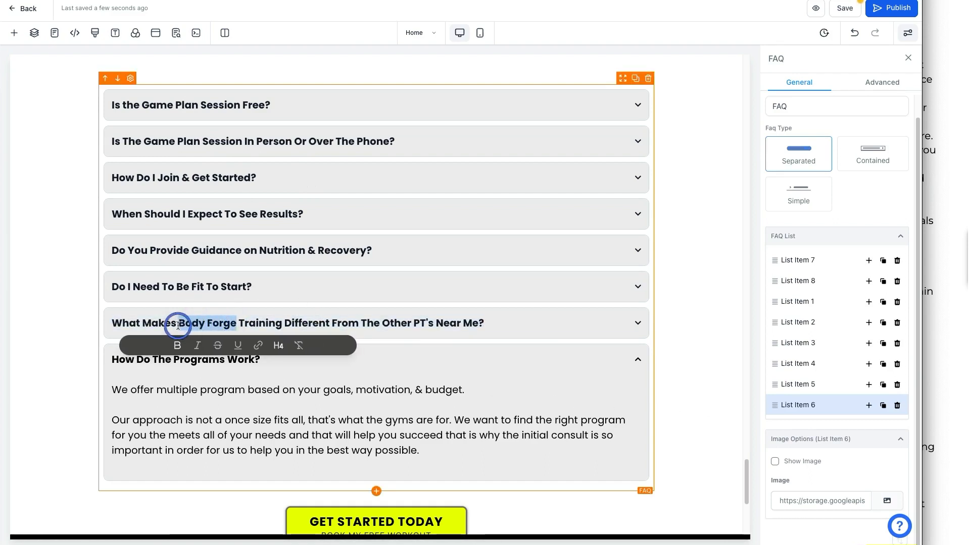
{"action": "type", "text": "Nutrit"}
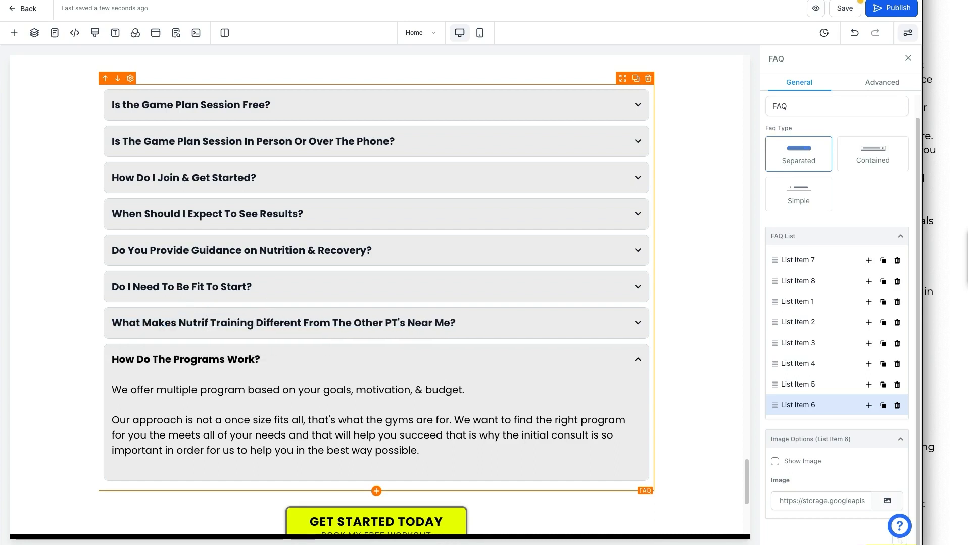
{"action": "type", "text": "it Wellness"}
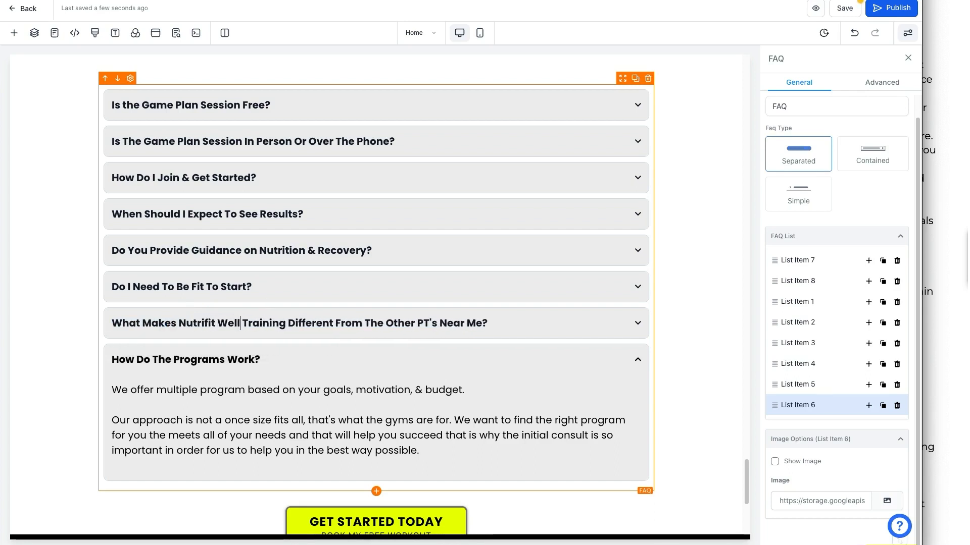
Delete 'Training', change 'PT's' to 'Health Coaches', and move the question below the programs question.
{"action": "key", "text": "Right"}
{"action": "key", "text": "shift+Right"}
{"action": "key", "text": "shift+Right"}
{"action": "key", "text": "shift+Right"}
{"action": "key", "text": "shift+Right"}
{"action": "key", "text": "shift+Right"}
{"action": "key", "text": "shift+Right"}
{"action": "key", "text": "shift+Right"}
{"action": "key", "text": "shift+Right"}
{"action": "key", "text": "shift+Right"}
{"action": "key", "text": "BackSpace"}
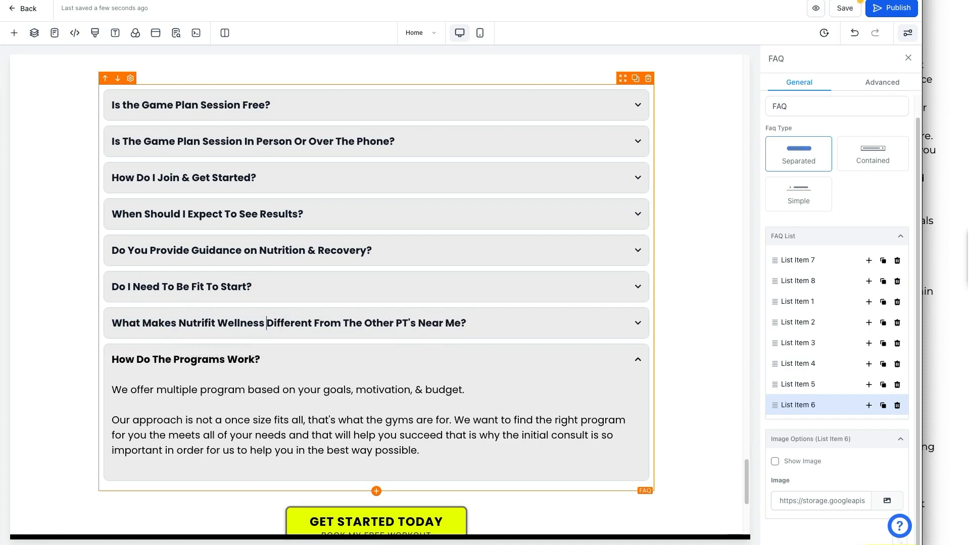
{"action": "double_click", "coordinate": [406, 323]}
{"action": "type", "text": "Health Coaches"}
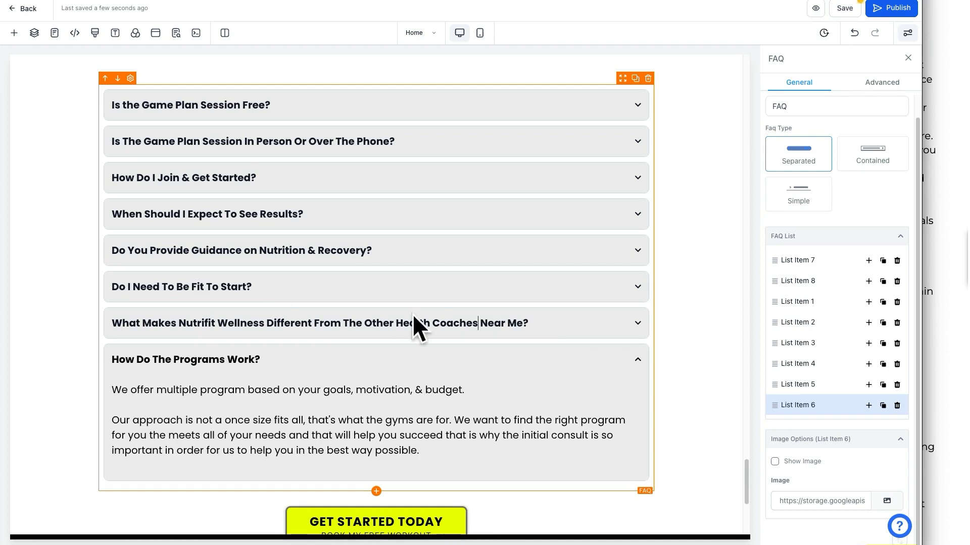
{"action": "left_click_drag", "start_coordinate": [776, 407], "coordinate": [775, 426]}
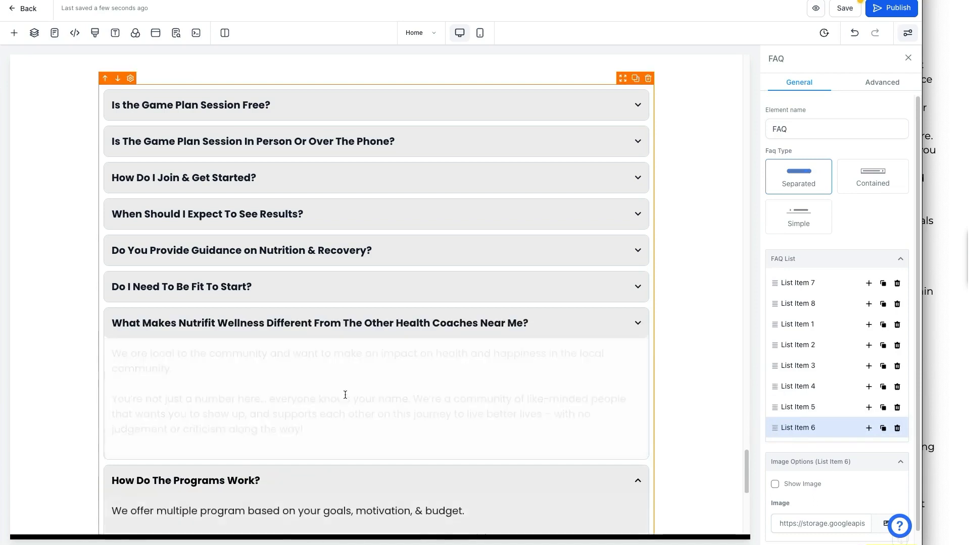
Inspect the programs answer text and expand the Nutrifit Wellness question's entry.
{"action": "double_click", "coordinate": [347, 403]}
{"action": "double_click", "coordinate": [339, 392]}
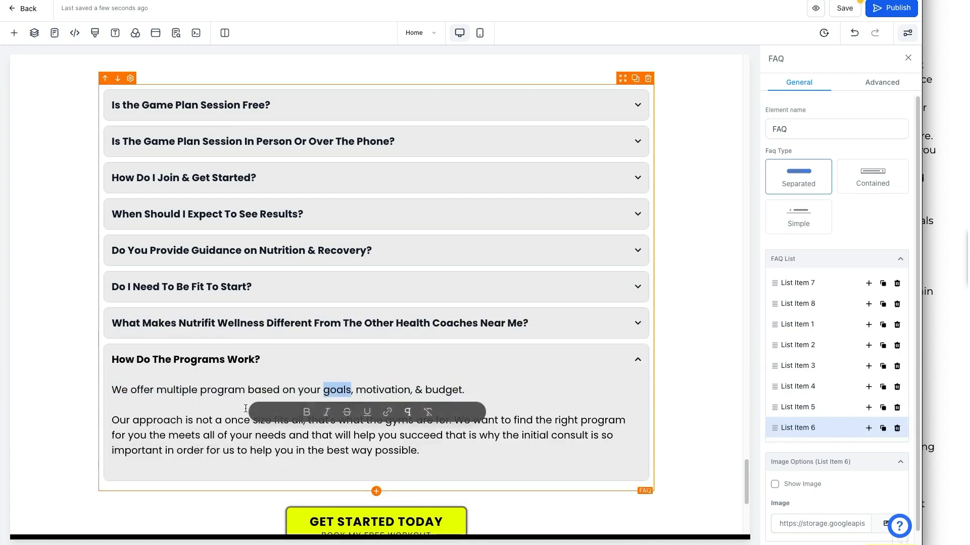
{"action": "left_click_drag", "start_coordinate": [113, 390], "coordinate": [415, 444]}
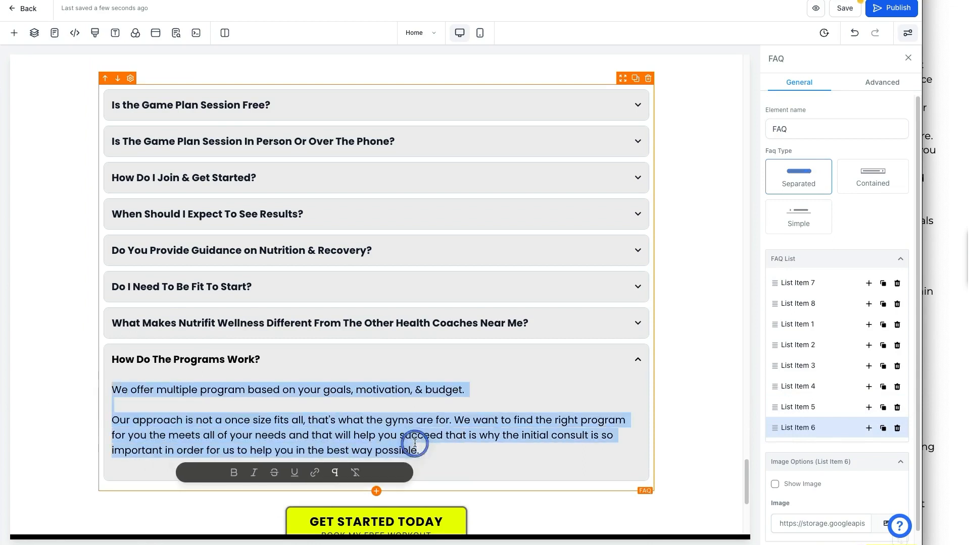
{"action": "left_click", "coordinate": [636, 326]}
{"action": "left_click", "coordinate": [641, 322]}
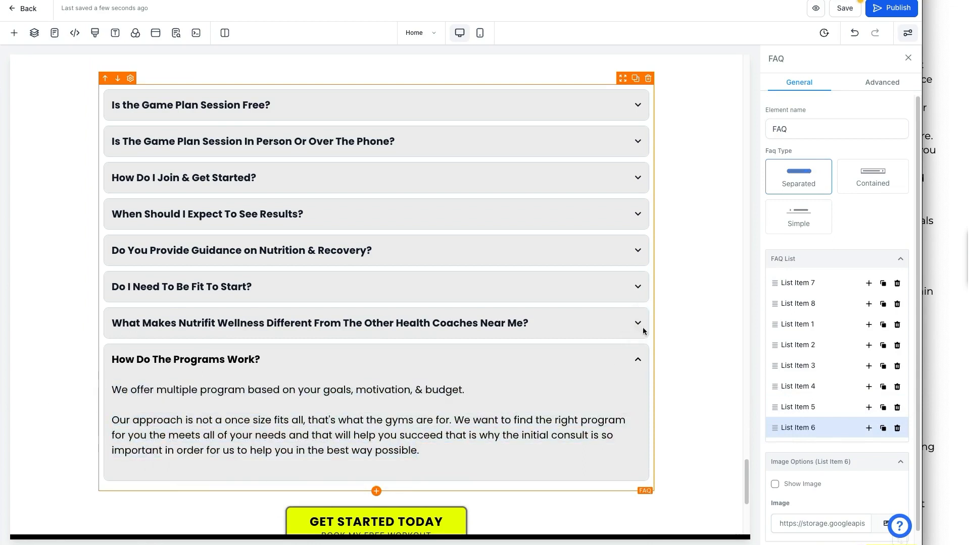
{"action": "left_click", "coordinate": [808, 407]}
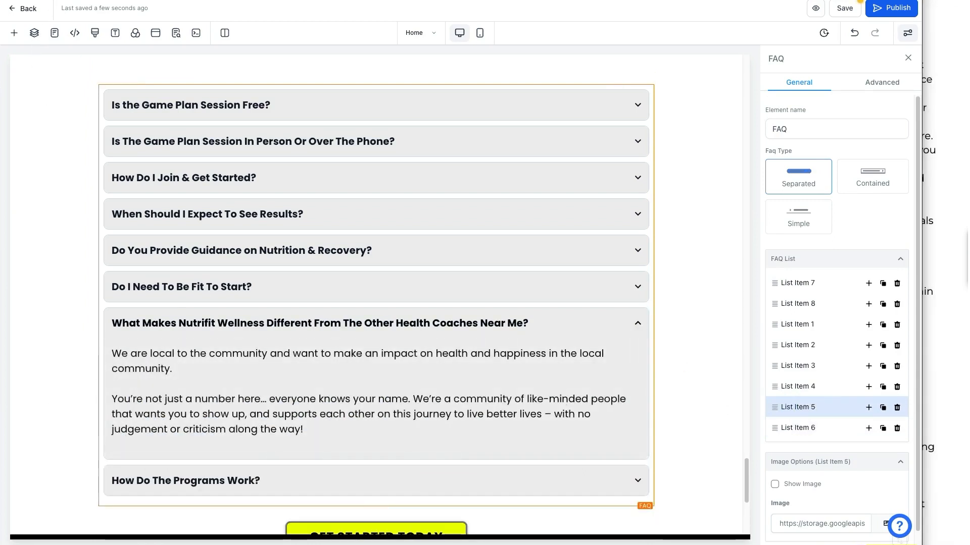
{"action": "mouse_move", "coordinate": [794, 273]}
{"action": "left_mouse_down"}
{"action": "mouse_move", "coordinate": [855, 318]}
{"action": "mouse_move", "coordinate": [842, 448]}
{"action": "mouse_move", "coordinate": [756, 327]}
{"action": "mouse_move", "coordinate": [759, 274]}
{"action": "left_mouse_up"}
{"action": "mouse_move", "coordinate": [809, 414]}
{"action": "left_mouse_down"}
{"action": "mouse_move", "coordinate": [801, 398]}
{"action": "mouse_move", "coordinate": [823, 408]}
{"action": "mouse_move", "coordinate": [769, 407]}
{"action": "mouse_move", "coordinate": [781, 411]}
{"action": "mouse_move", "coordinate": [624, 381]}
{"action": "mouse_move", "coordinate": [629, 391]}
{"action": "left_mouse_up"}
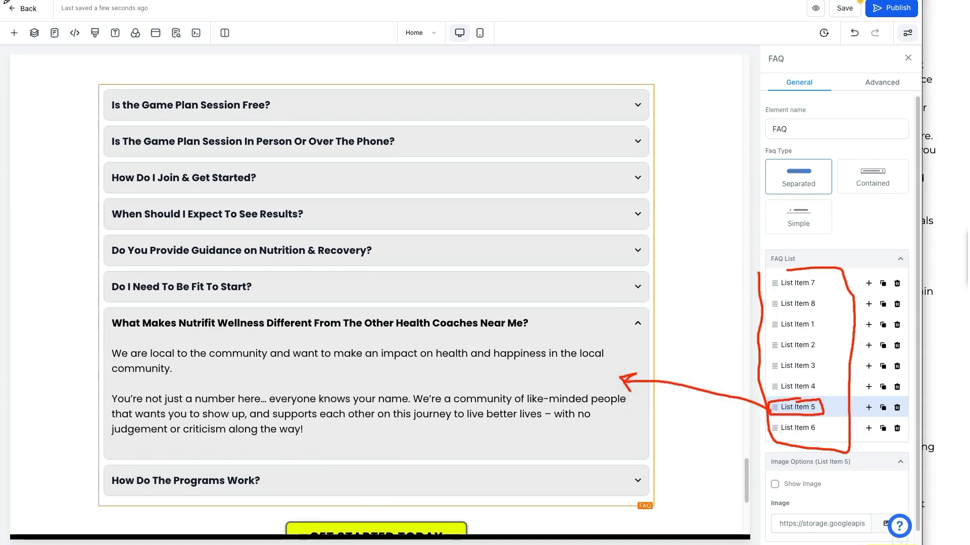
{"action": "key", "text": "Escape"}
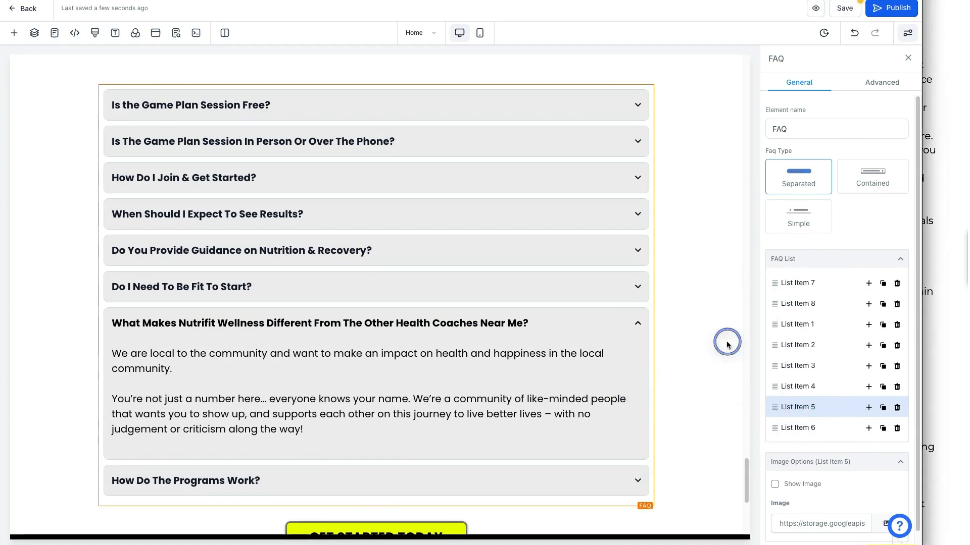
Insert a new 'Your Title Here' entry after 'Do I Need To Be Fit To Start?'.
{"action": "triple_click", "coordinate": [329, 404]}
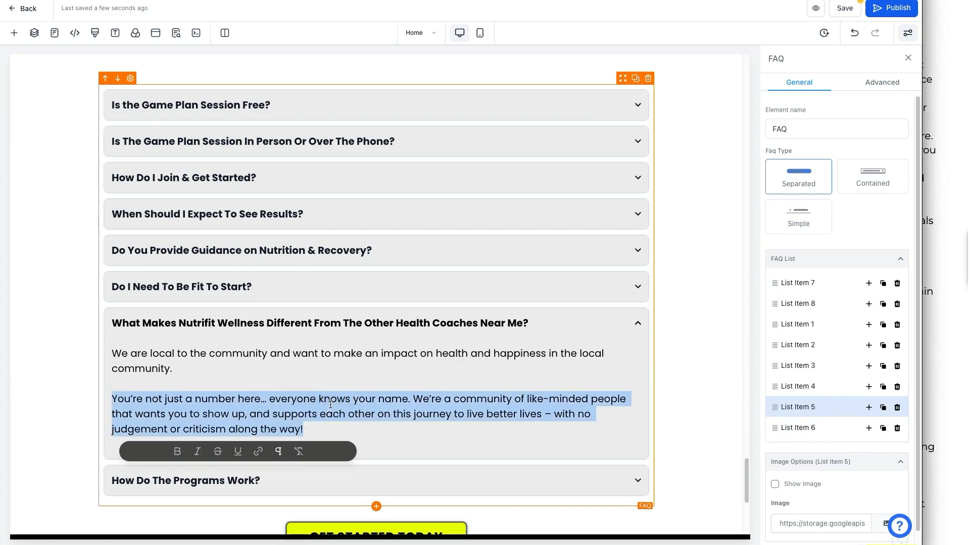
{"action": "left_click", "coordinate": [808, 387]}
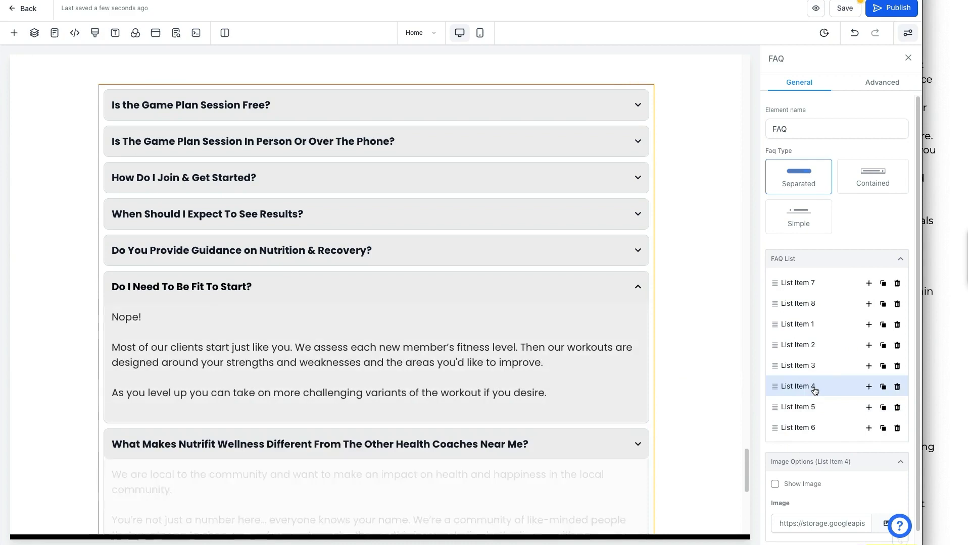
{"action": "left_click_drag", "start_coordinate": [547, 394], "coordinate": [114, 314]}
{"action": "left_click", "coordinate": [253, 348]}
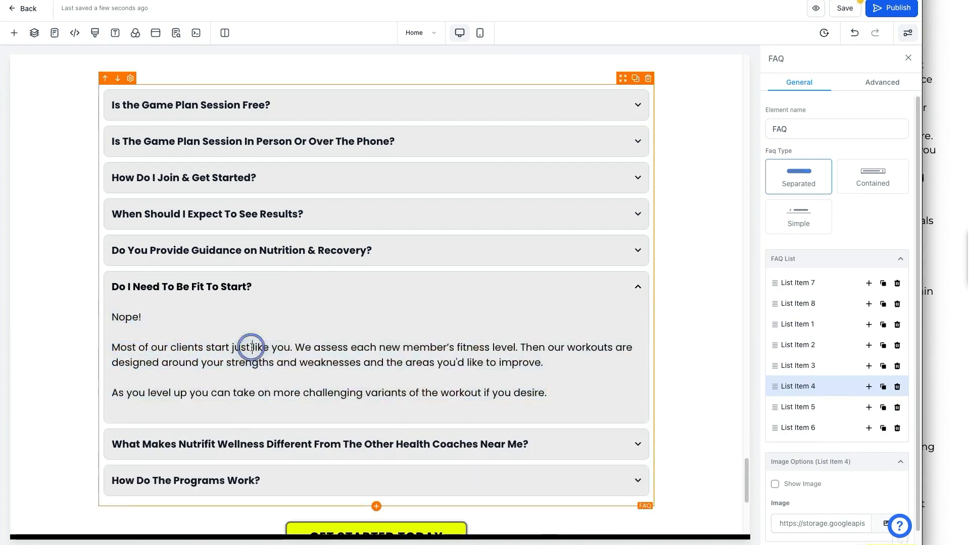
{"action": "left_click", "coordinate": [869, 388]}
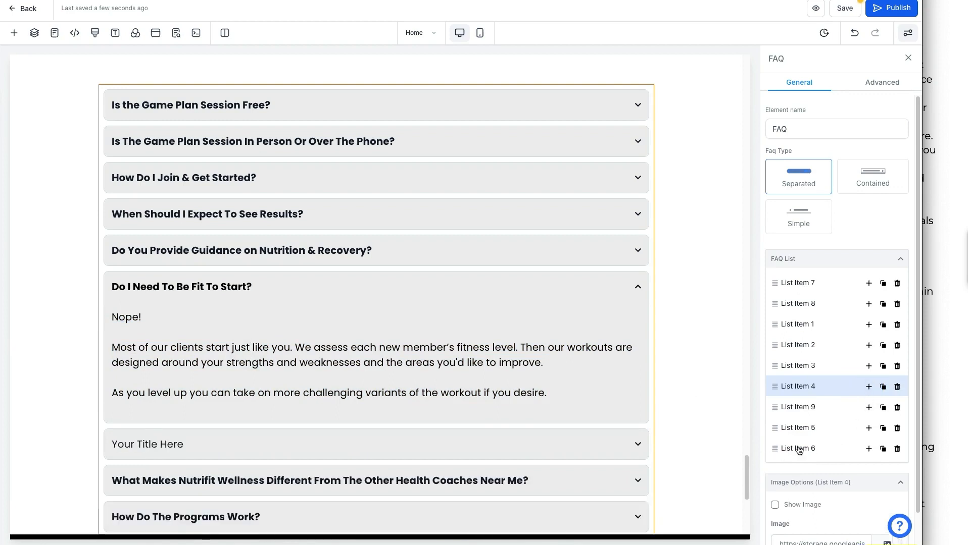
Delete 'How Do The Programs Work?' and duplicate 'Do I Need To Be Fit To Start?'.
{"action": "left_click", "coordinate": [897, 450]}
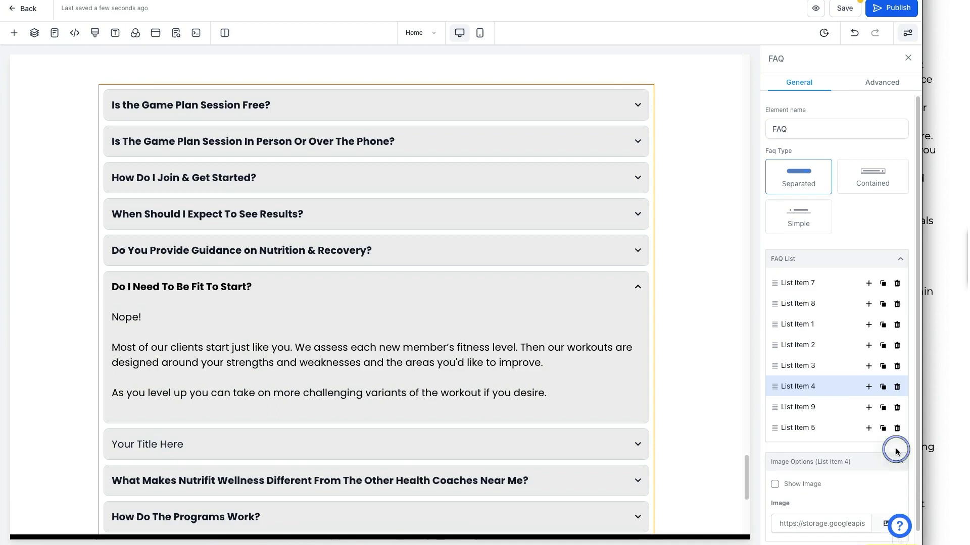
{"action": "left_click", "coordinate": [883, 387]}
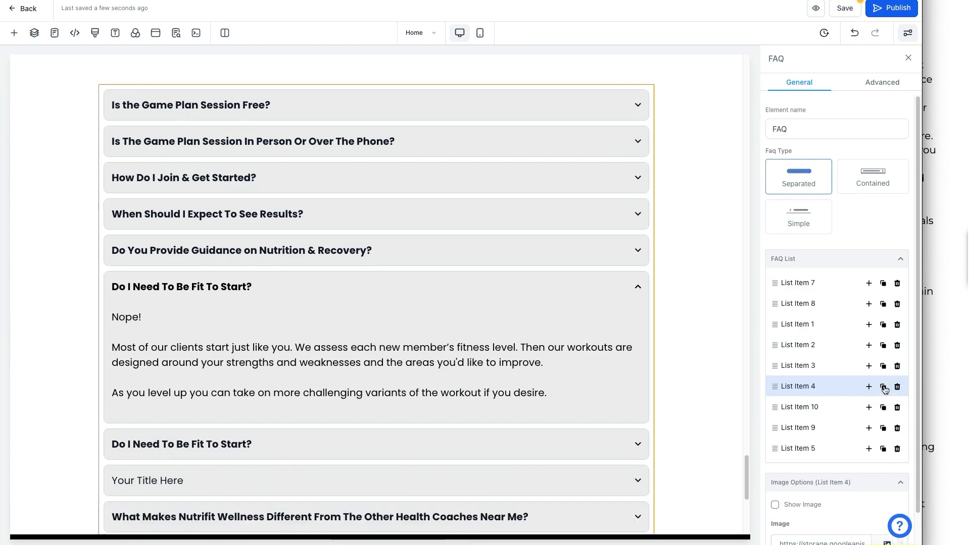
{"action": "left_click_drag", "start_coordinate": [166, 283], "coordinate": [277, 290]}
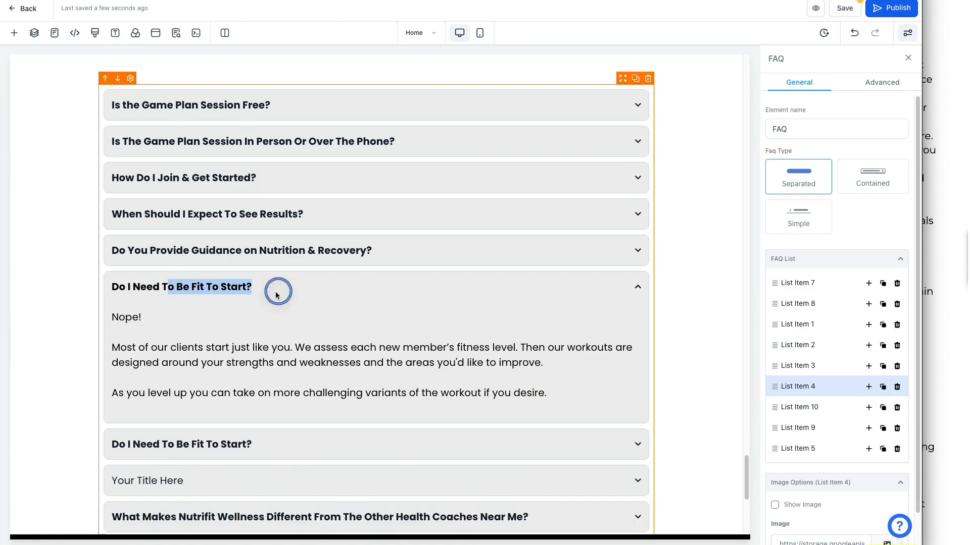
{"action": "left_click_drag", "start_coordinate": [191, 444], "coordinate": [259, 444]}
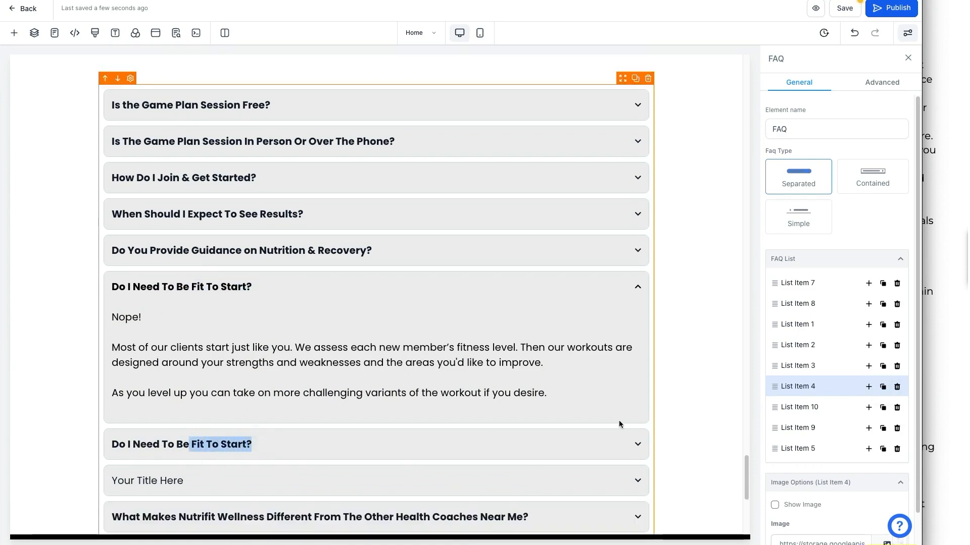
{"action": "scroll", "coordinate": [305, 450], "scroll_direction": "up", "scroll_amount": 2}
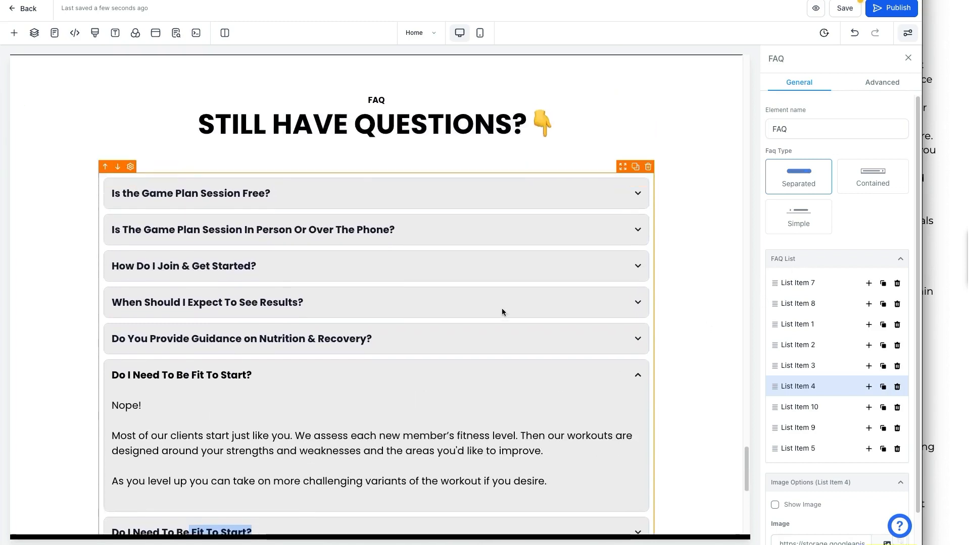
{"action": "scroll", "coordinate": [574, 316], "scroll_direction": "down", "scroll_amount": 2}
{"action": "scroll", "coordinate": [601, 316], "scroll_direction": "up", "scroll_amount": 1}
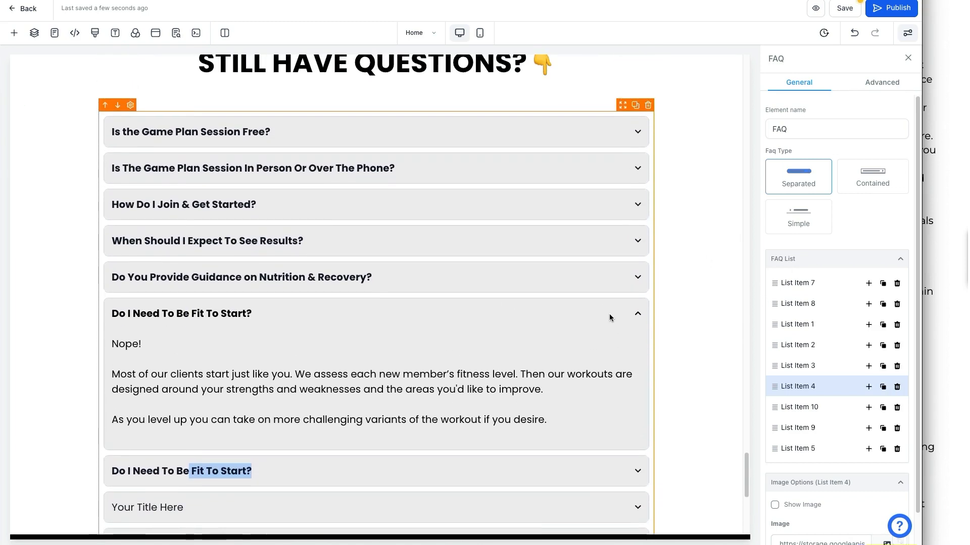
Try the Contained and Simple FAQ types, then return to Separated.
{"action": "left_click", "coordinate": [878, 187]}
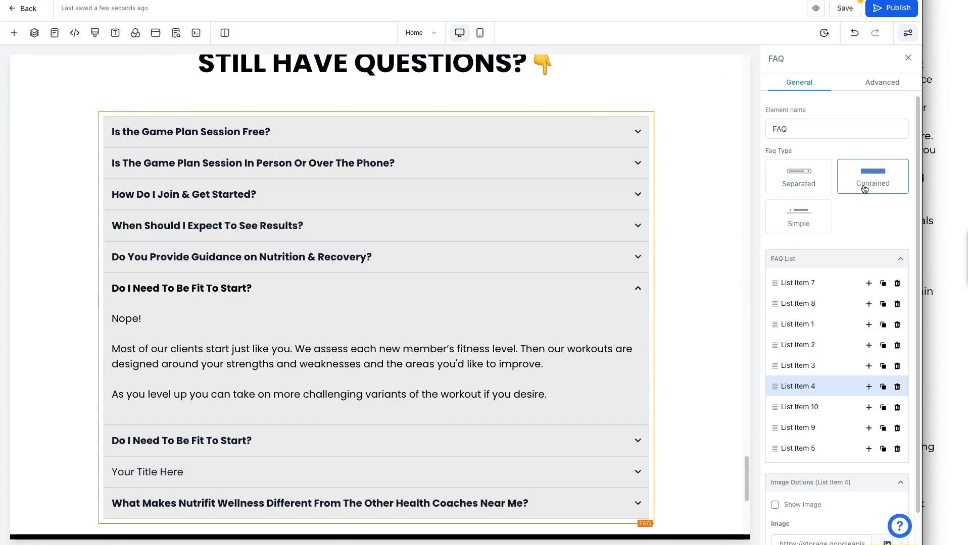
{"action": "left_click", "coordinate": [823, 221]}
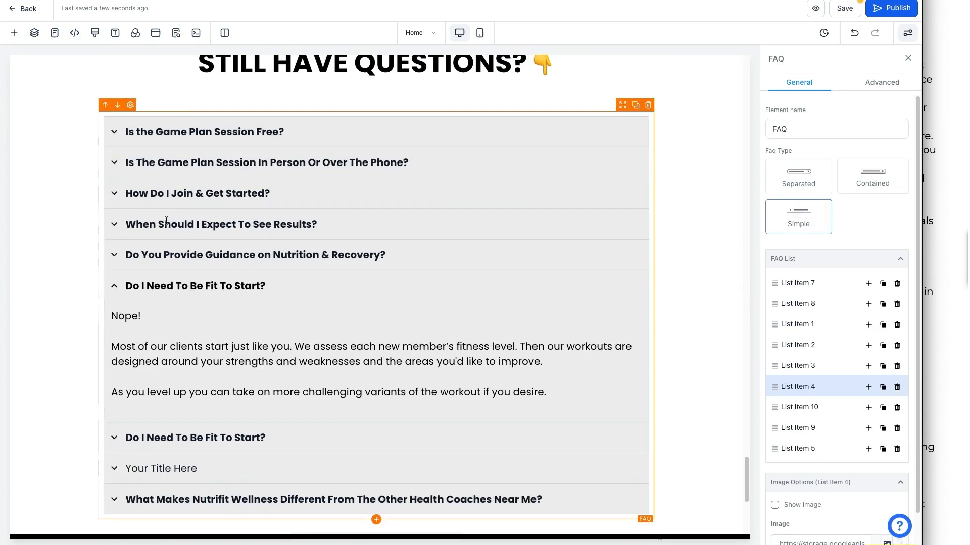
{"action": "left_click", "coordinate": [804, 181]}
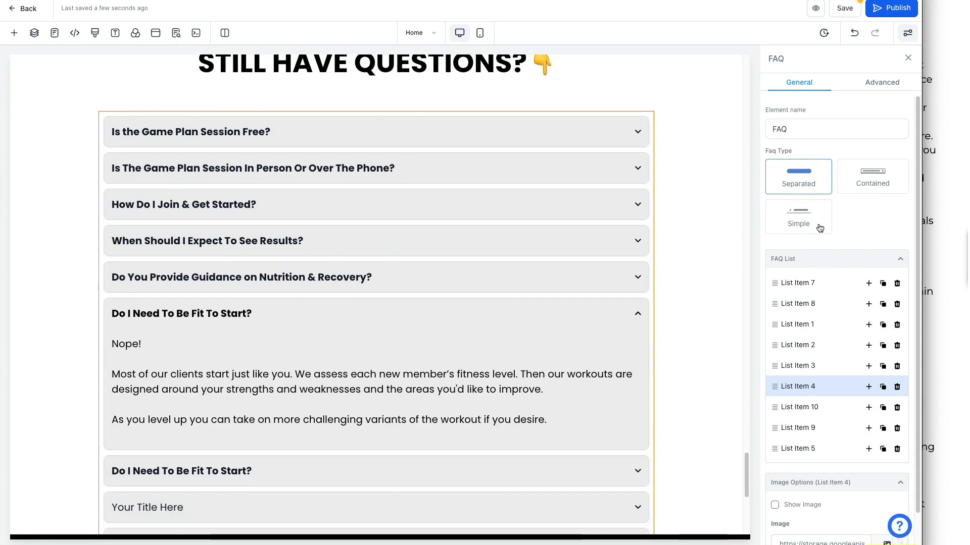
Review the FAQ and the GET STARTED TODAY button's settings.
{"action": "scroll", "coordinate": [668, 271], "scroll_direction": "up", "scroll_amount": 2}
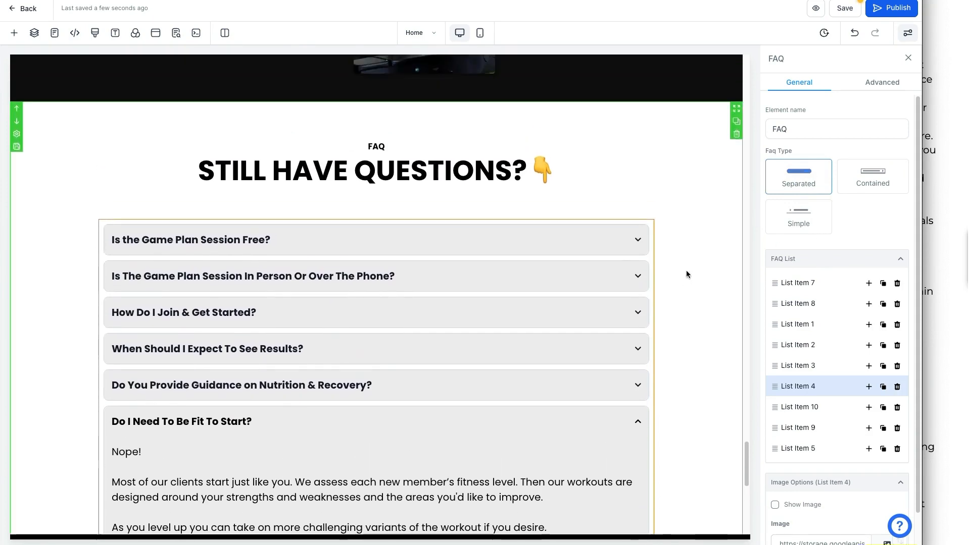
{"action": "scroll", "coordinate": [686, 270], "scroll_direction": "down", "scroll_amount": 4}
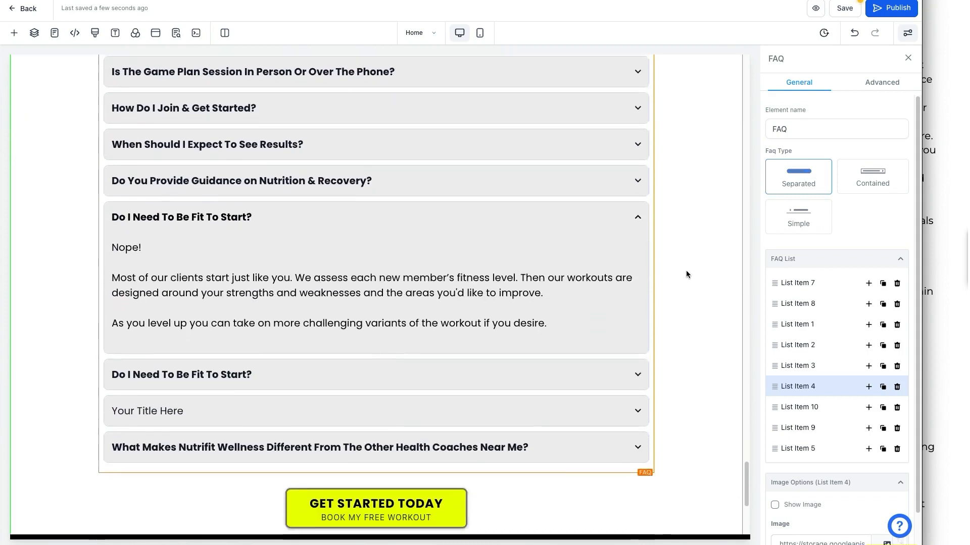
{"action": "scroll", "coordinate": [686, 271], "scroll_direction": "up", "scroll_amount": 4}
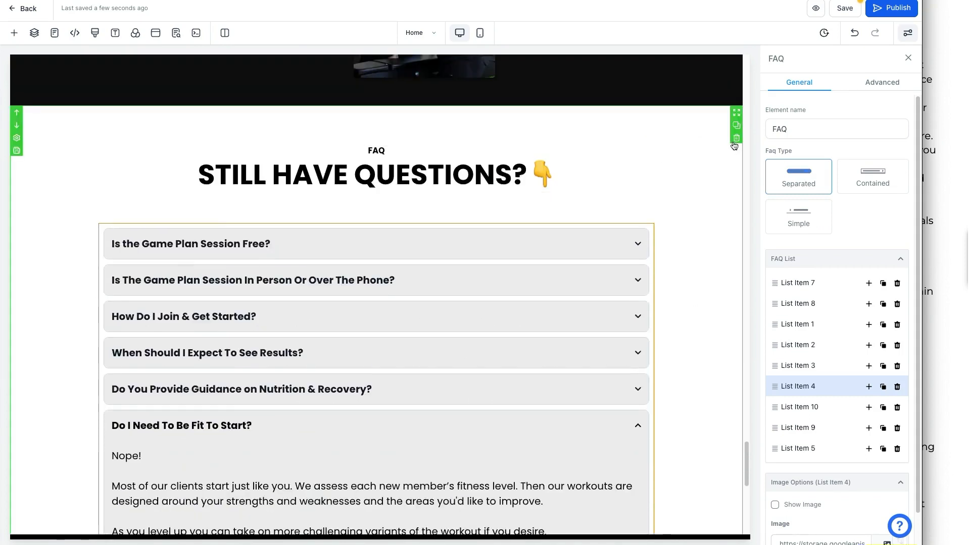
{"action": "scroll", "coordinate": [702, 214], "scroll_direction": "down", "scroll_amount": 6}
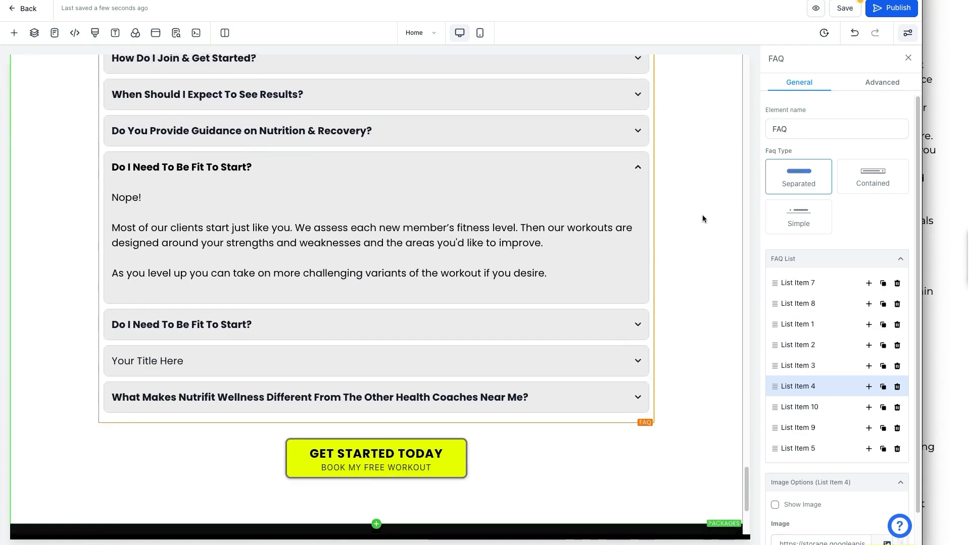
{"action": "left_click", "coordinate": [418, 427]}
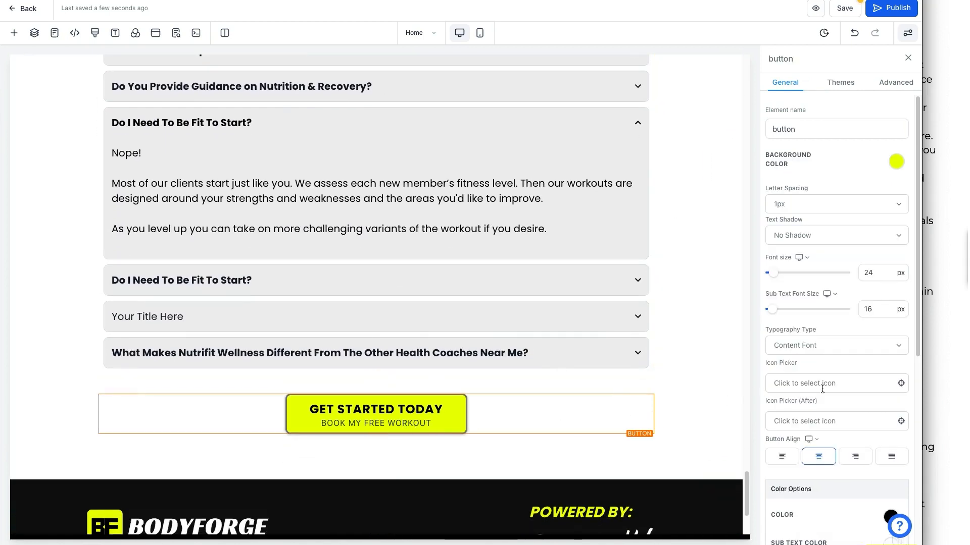
Scroll to the footer and select its BODYFORGE logo image.
{"action": "scroll", "coordinate": [817, 397], "scroll_direction": "down", "scroll_amount": 7}
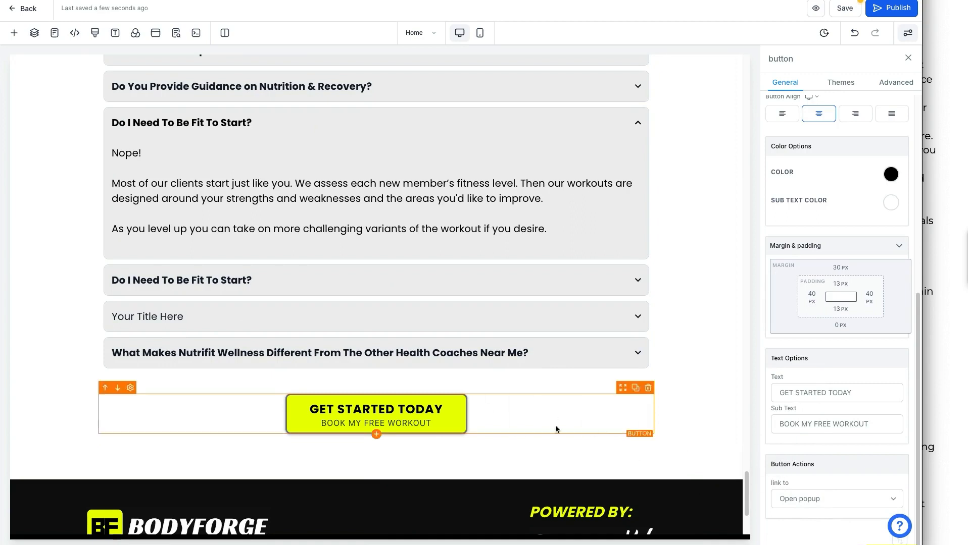
{"action": "scroll", "coordinate": [667, 391], "scroll_direction": "down", "scroll_amount": 1}
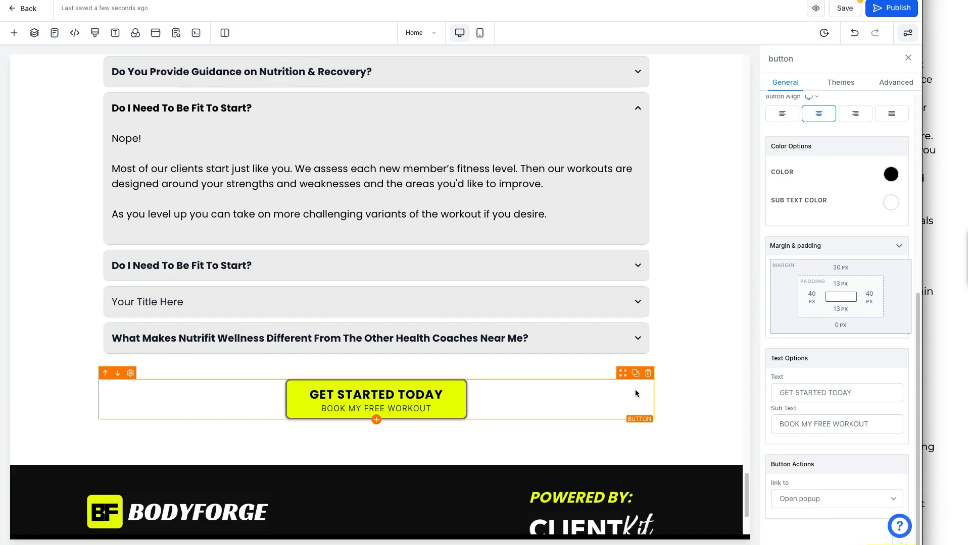
{"action": "scroll", "coordinate": [651, 387], "scroll_direction": "down", "scroll_amount": 3}
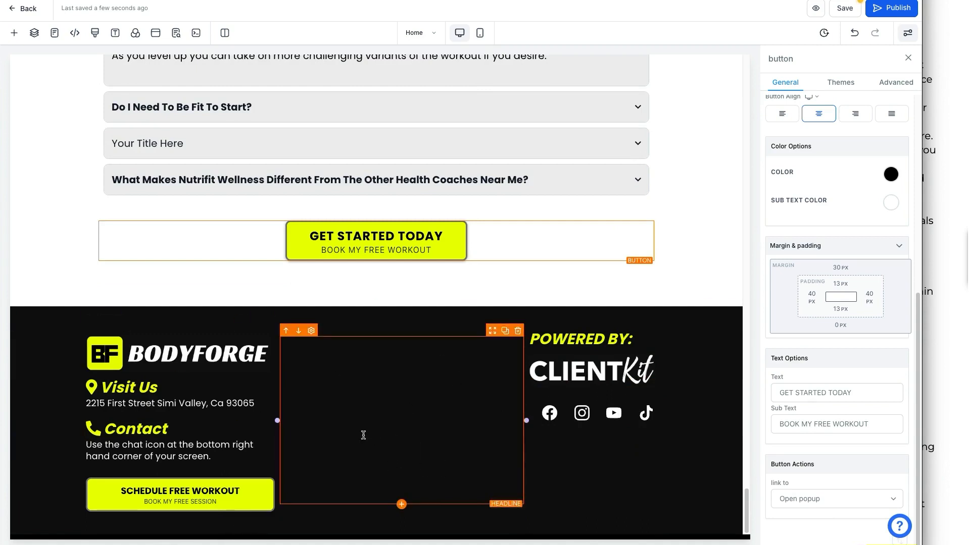
{"action": "left_click", "coordinate": [149, 364]}
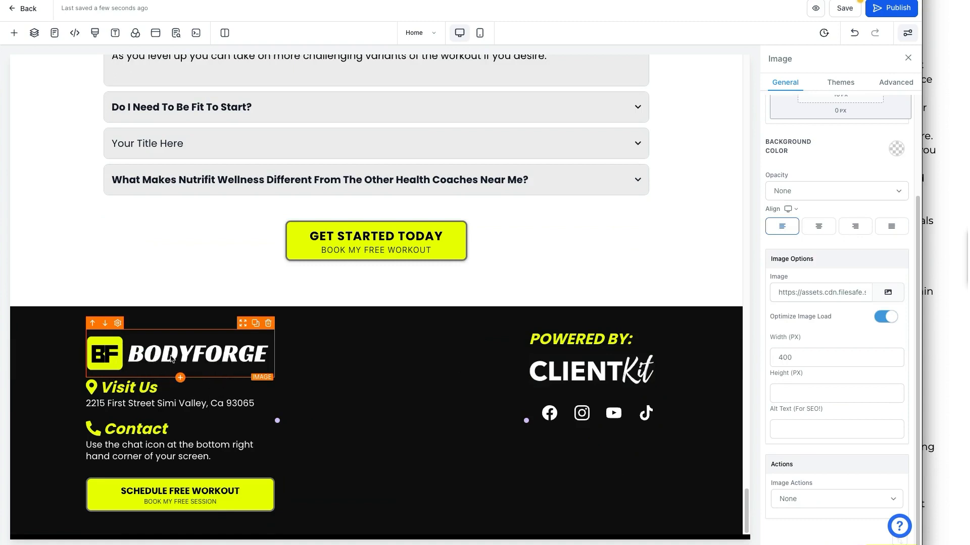
Swap the footer BODYFORGE logo for the first EWC logo from the media library.
{"action": "scroll", "coordinate": [167, 358], "scroll_direction": "up", "scroll_amount": 20}
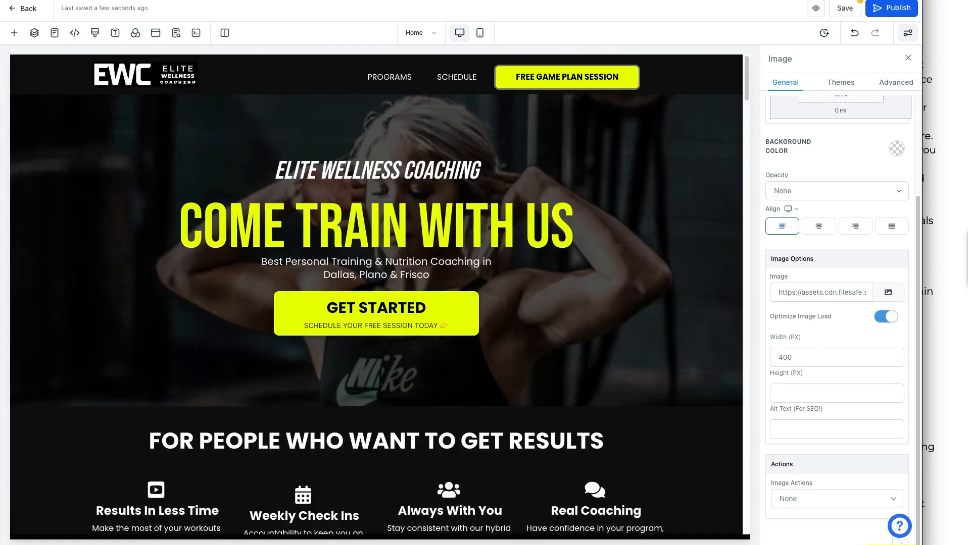
{"action": "mouse_move", "coordinate": [60, 94]}
{"action": "left_mouse_down"}
{"action": "mouse_move", "coordinate": [659, 87]}
{"action": "mouse_move", "coordinate": [442, 51]}
{"action": "mouse_move", "coordinate": [61, 56]}
{"action": "mouse_move", "coordinate": [69, 95]}
{"action": "left_mouse_up"}
{"action": "scroll", "coordinate": [71, 380], "scroll_direction": "down", "scroll_amount": 20}
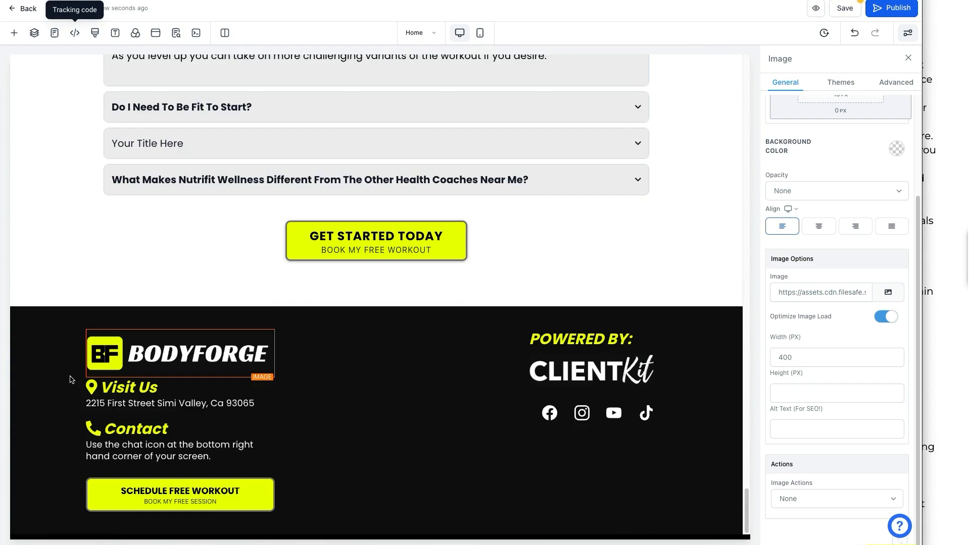
{"action": "left_click", "coordinate": [159, 359]}
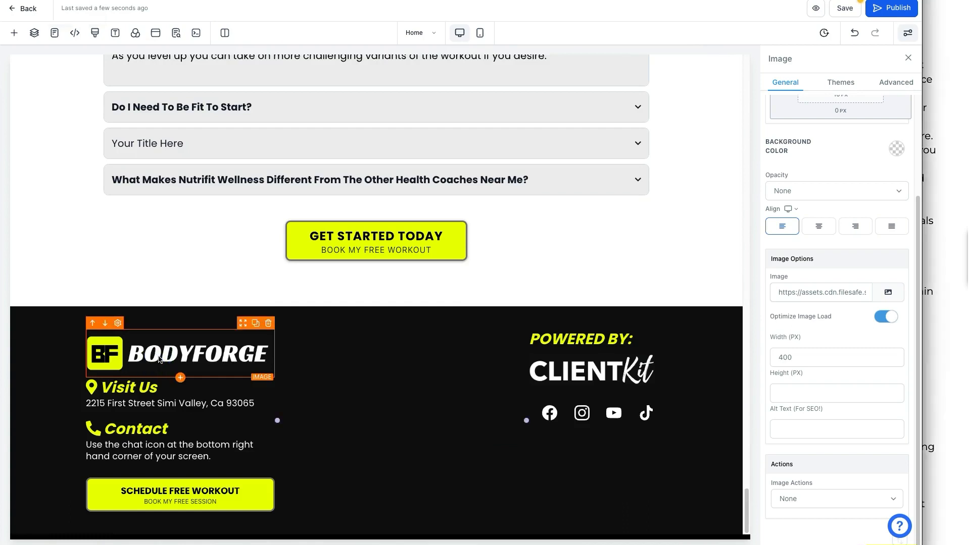
{"action": "left_click", "coordinate": [884, 299]}
{"action": "left_click", "coordinate": [865, 252]}
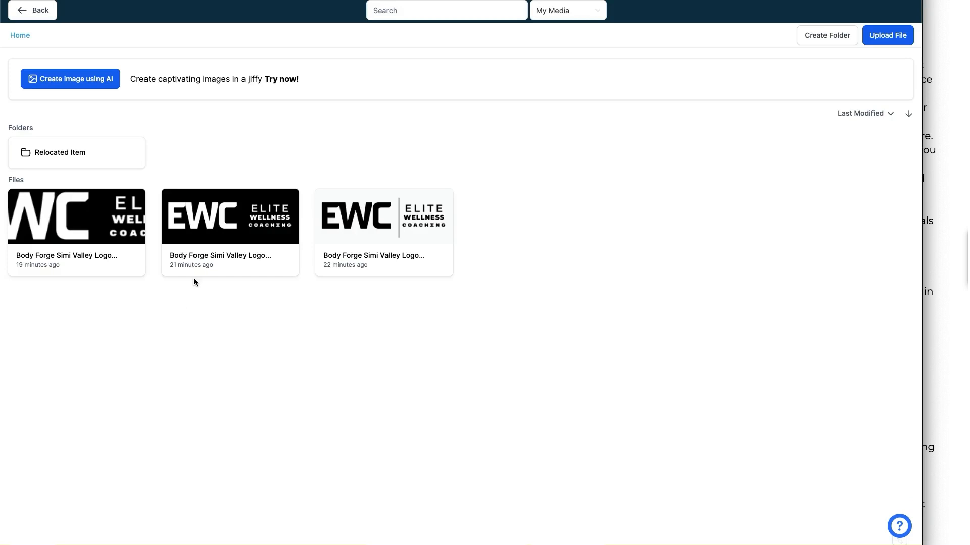
{"action": "left_click", "coordinate": [114, 233]}
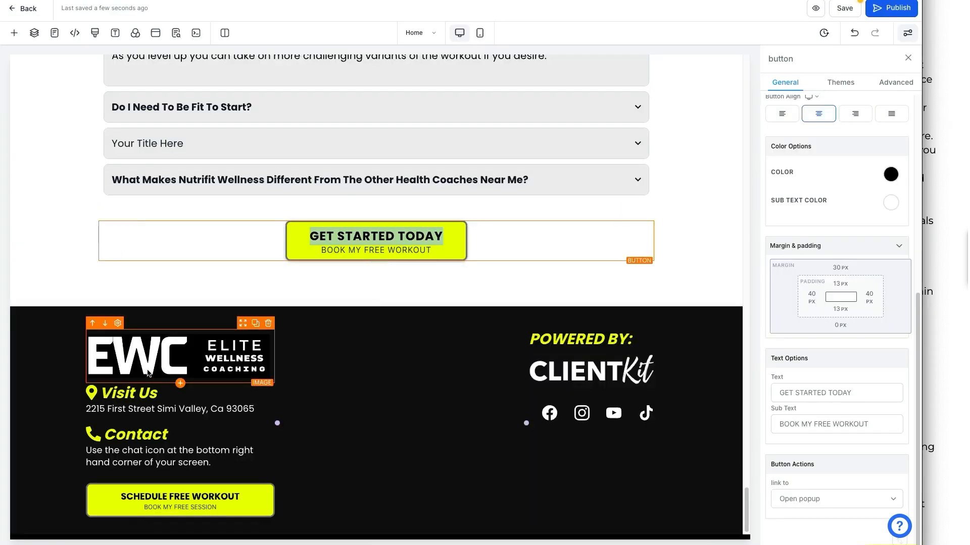
Select the Visit Us heading and try blue for its map-pin icon and italic text.
{"action": "left_click", "coordinate": [130, 394]}
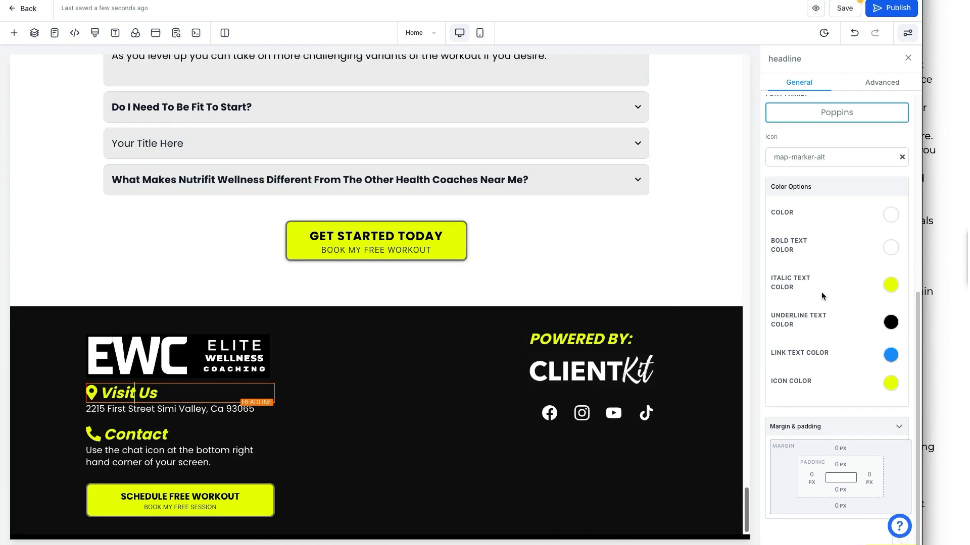
{"action": "scroll", "coordinate": [823, 313], "scroll_direction": "up", "scroll_amount": 6}
{"action": "scroll", "coordinate": [826, 338], "scroll_direction": "down", "scroll_amount": 6}
{"action": "left_click", "coordinate": [890, 382]}
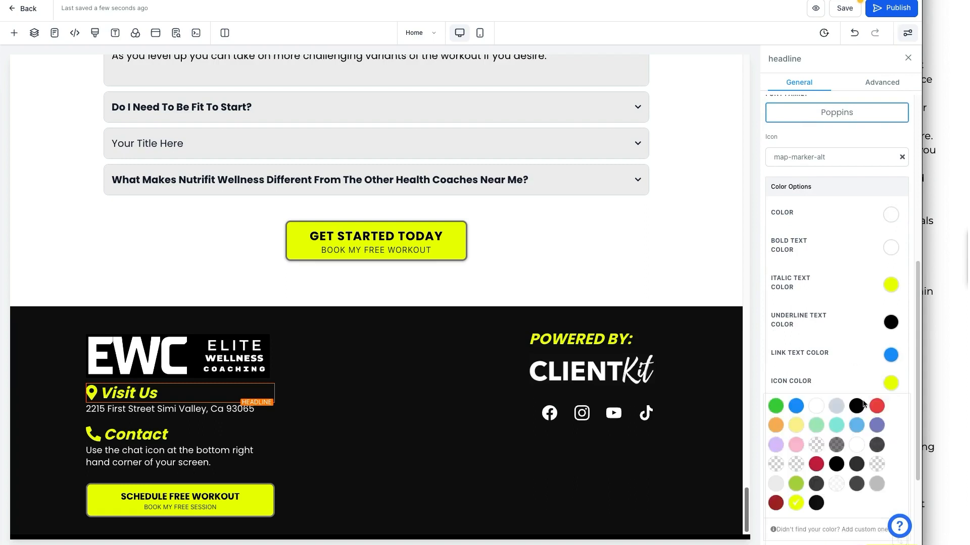
{"action": "left_click", "coordinate": [796, 406]}
{"action": "left_click", "coordinate": [832, 315]}
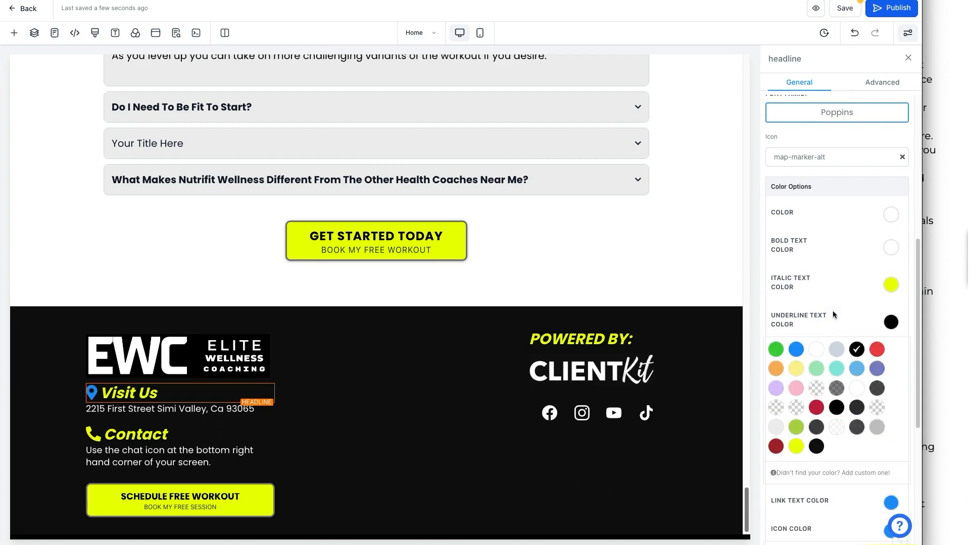
{"action": "left_click", "coordinate": [891, 285]}
{"action": "left_click", "coordinate": [796, 312]}
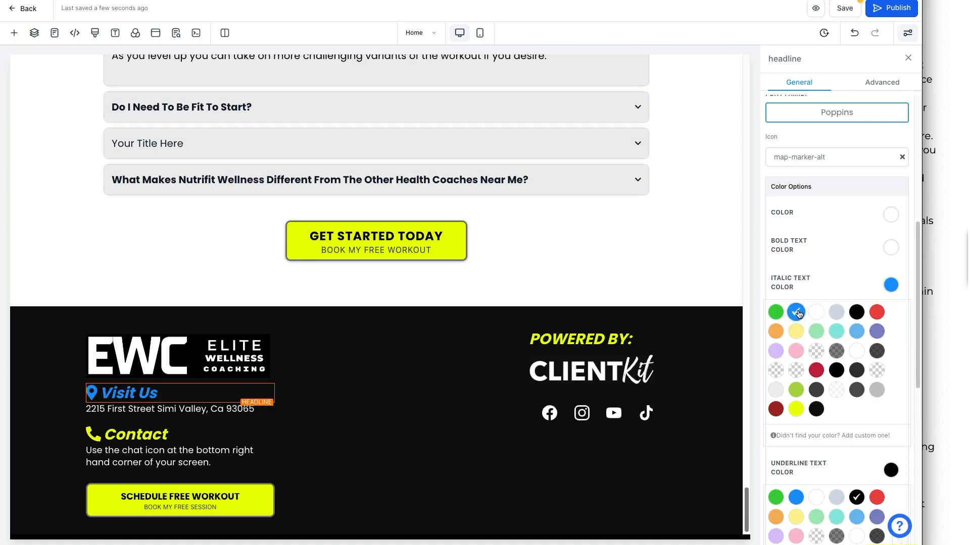
Set the Visit Us italic text and map-pin icon colours to white.
{"action": "left_click", "coordinate": [814, 313]}
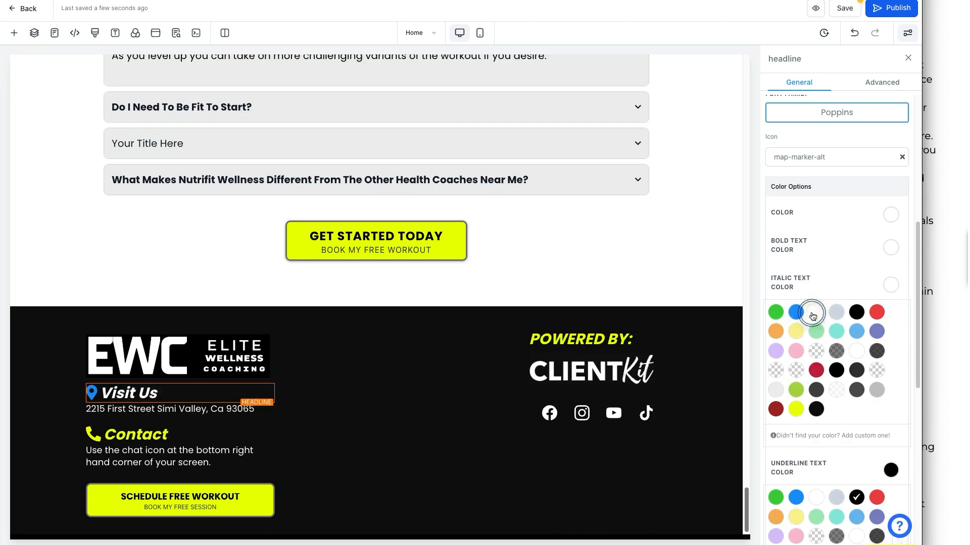
{"action": "left_click", "coordinate": [889, 286]}
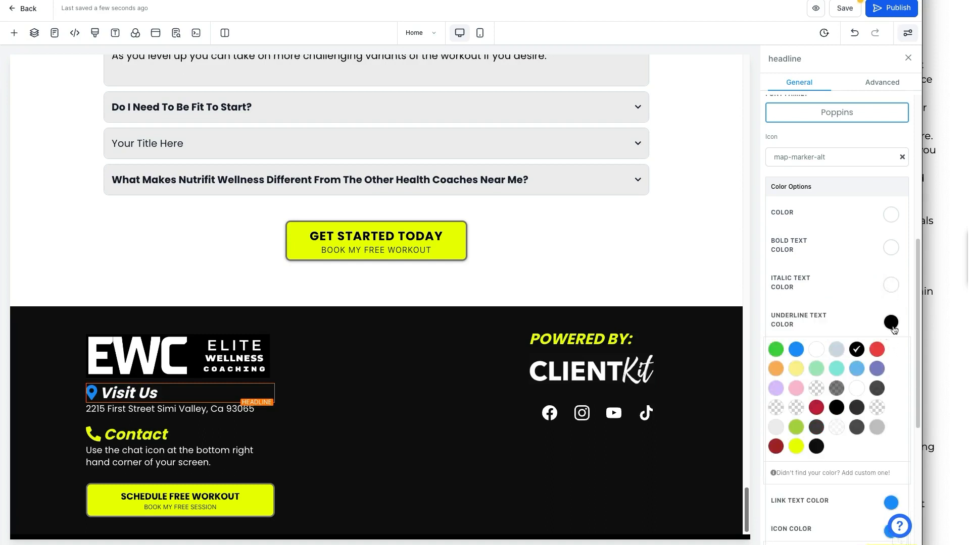
{"action": "left_click", "coordinate": [891, 322]}
{"action": "left_click", "coordinate": [816, 406]}
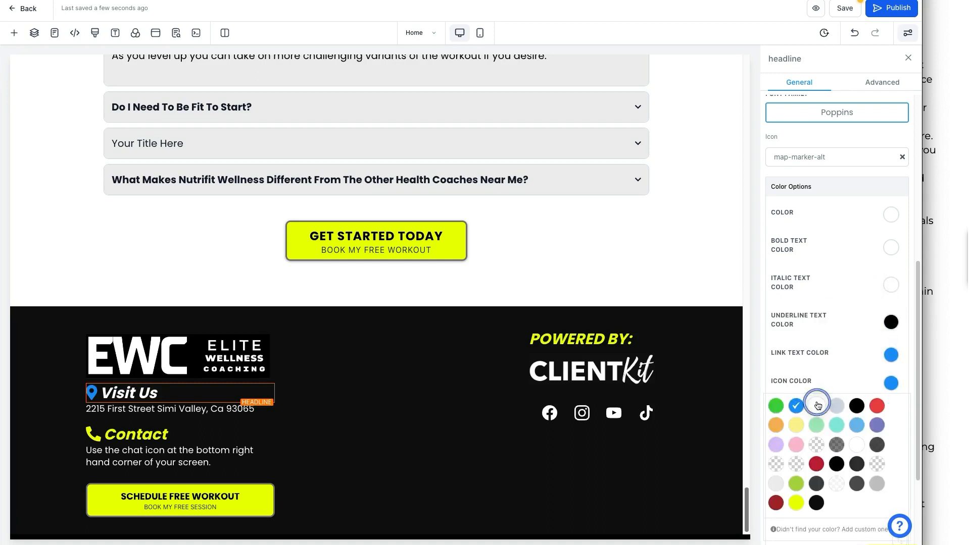
{"action": "left_click", "coordinate": [891, 385]}
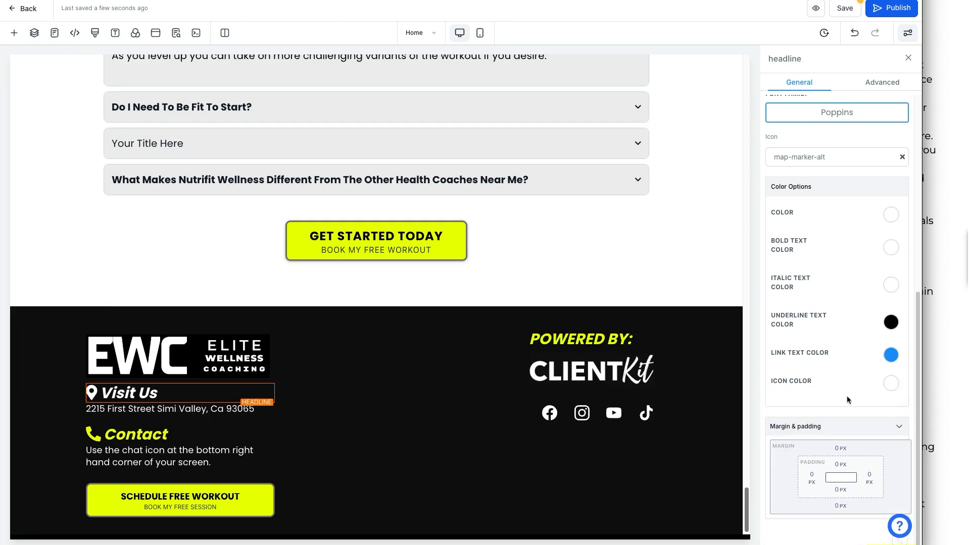
Delete the TikTok and YouTube footer social icons, leaving Facebook and Instagram.
{"action": "left_click", "coordinate": [531, 422]}
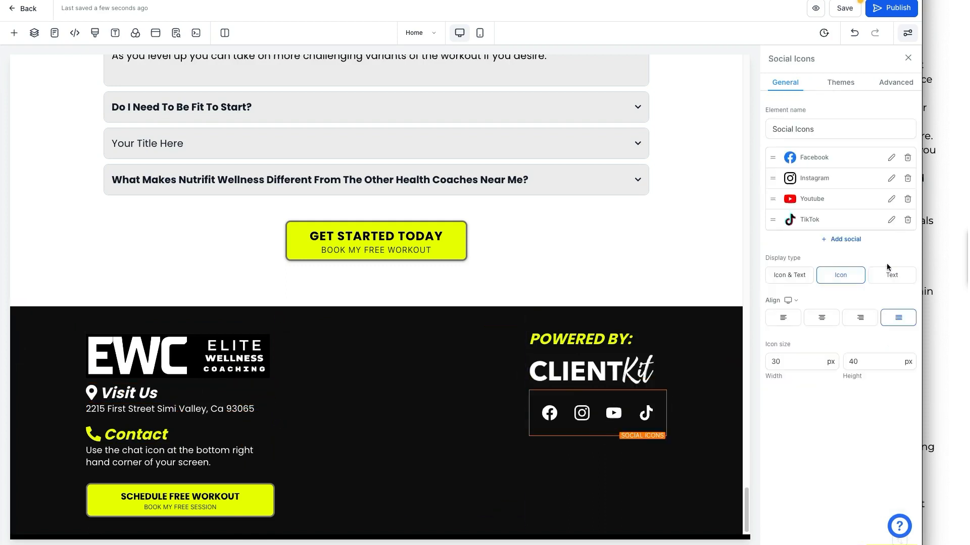
{"action": "left_click", "coordinate": [907, 220]}
{"action": "left_click", "coordinate": [566, 304]}
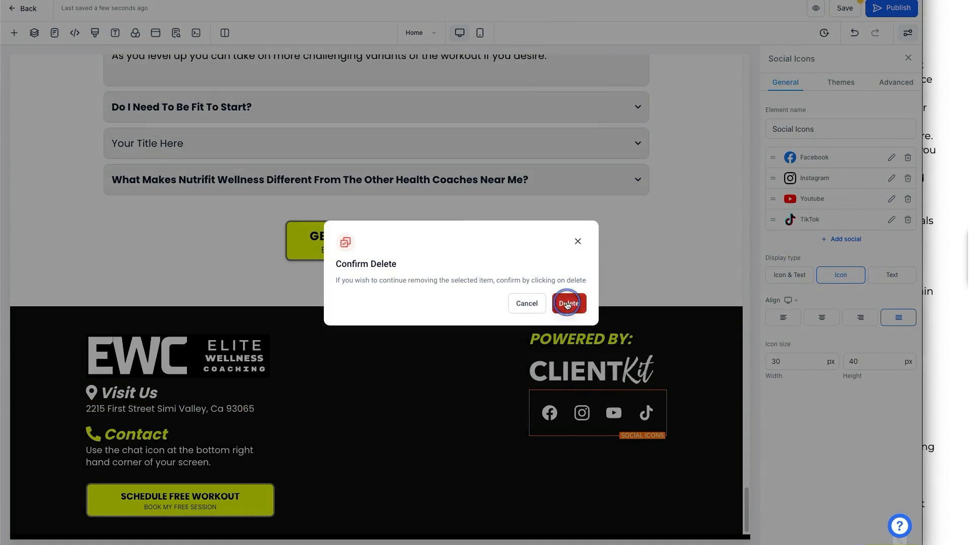
{"action": "left_click", "coordinate": [908, 201]}
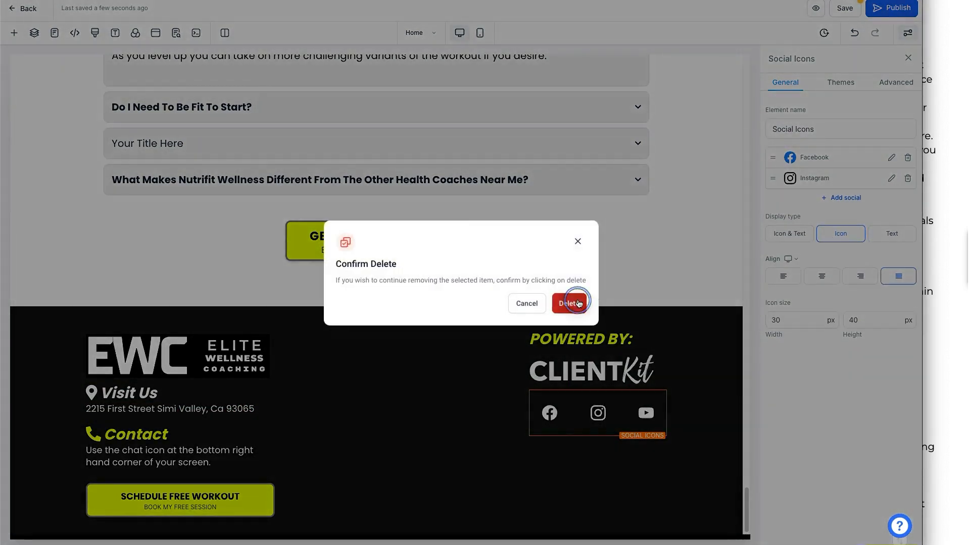
{"action": "left_click", "coordinate": [566, 304]}
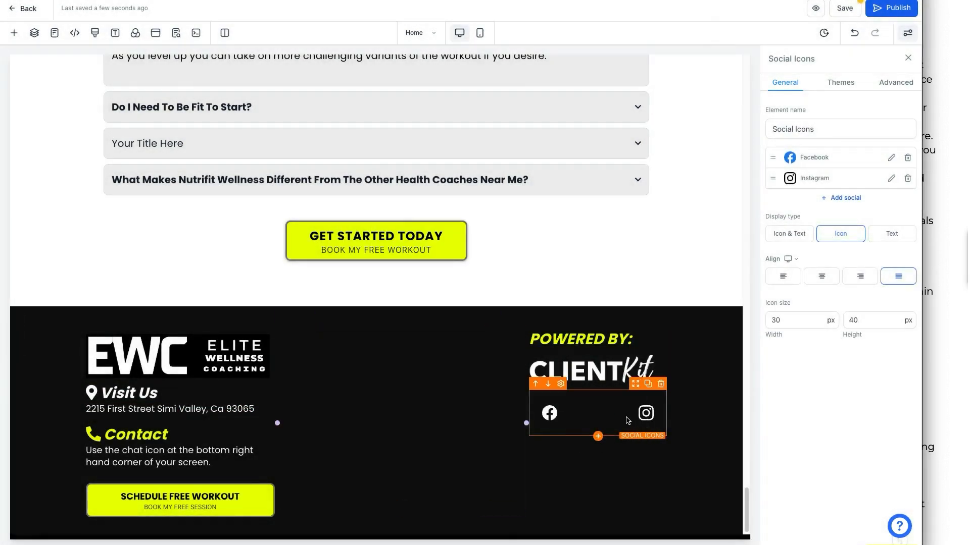
{"action": "left_click", "coordinate": [609, 381]}
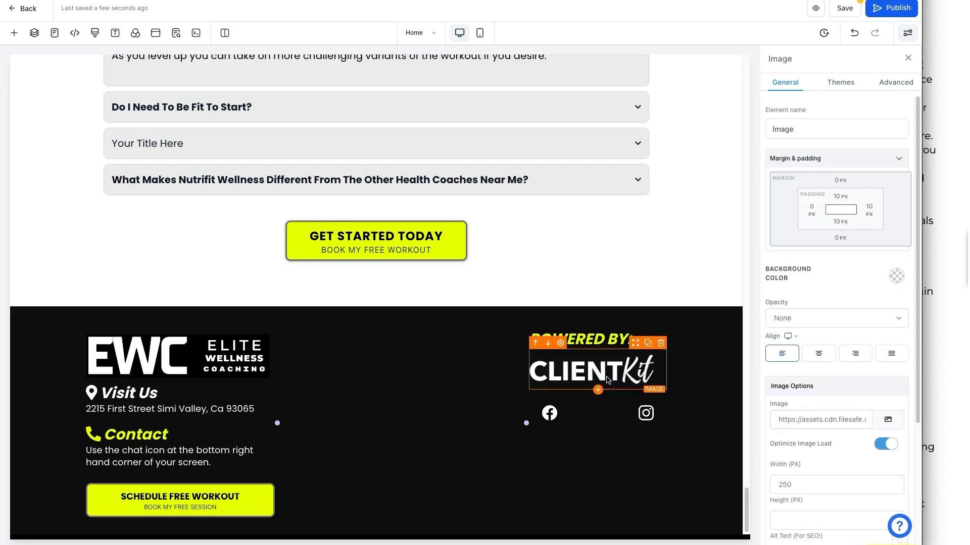
{"action": "scroll", "coordinate": [646, 424], "scroll_direction": "down", "scroll_amount": 1}
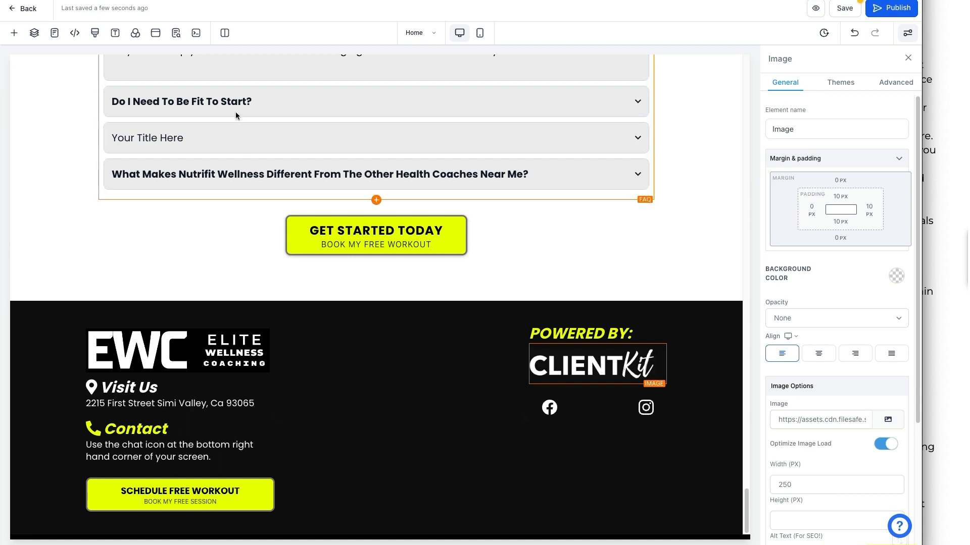
{"action": "left_click", "coordinate": [188, 492]}
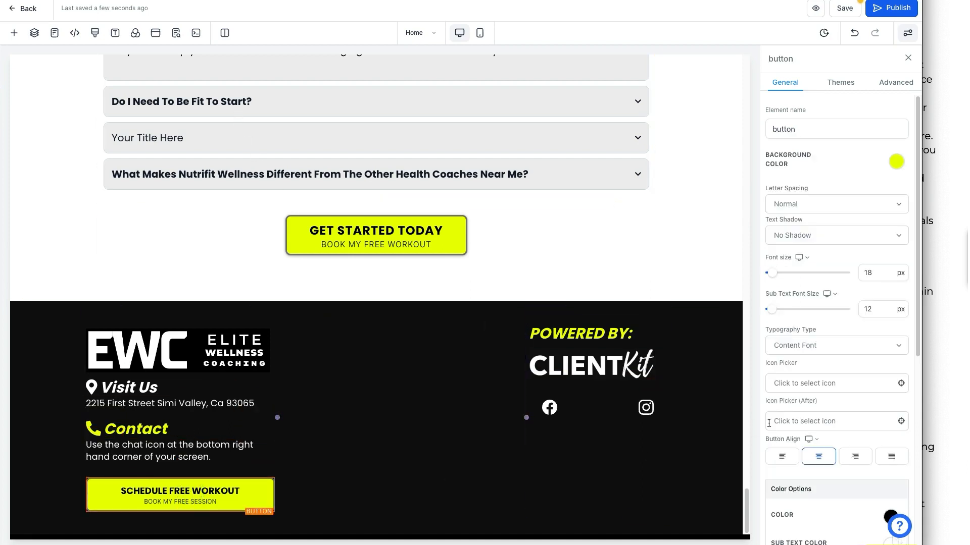
{"action": "scroll", "coordinate": [769, 423], "scroll_direction": "down", "scroll_amount": 7}
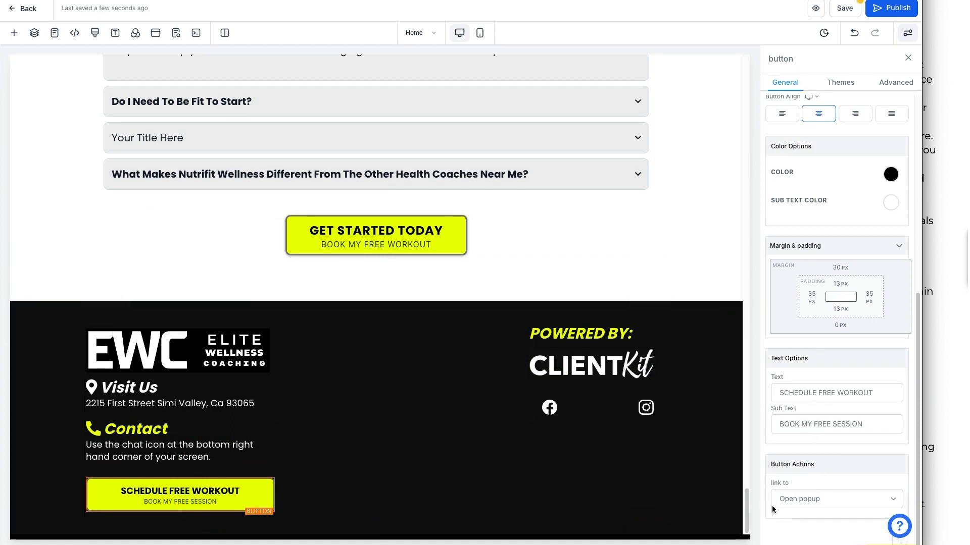
{"action": "scroll", "coordinate": [384, 353], "scroll_direction": "up", "scroll_amount": 2}
{"action": "left_click", "coordinate": [387, 311]}
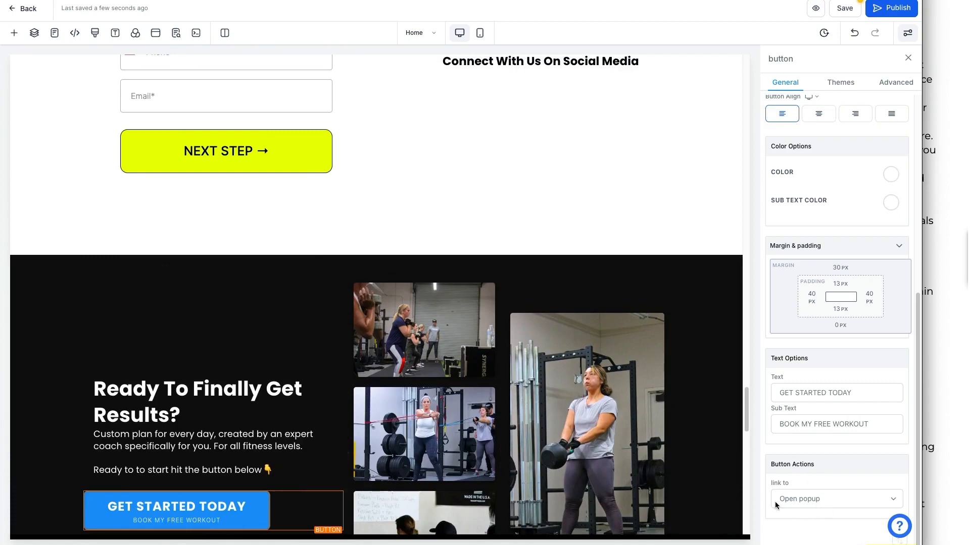
{"action": "scroll", "coordinate": [312, 310], "scroll_direction": "up", "scroll_amount": 4}
{"action": "scroll", "coordinate": [283, 364], "scroll_direction": "up", "scroll_amount": 3}
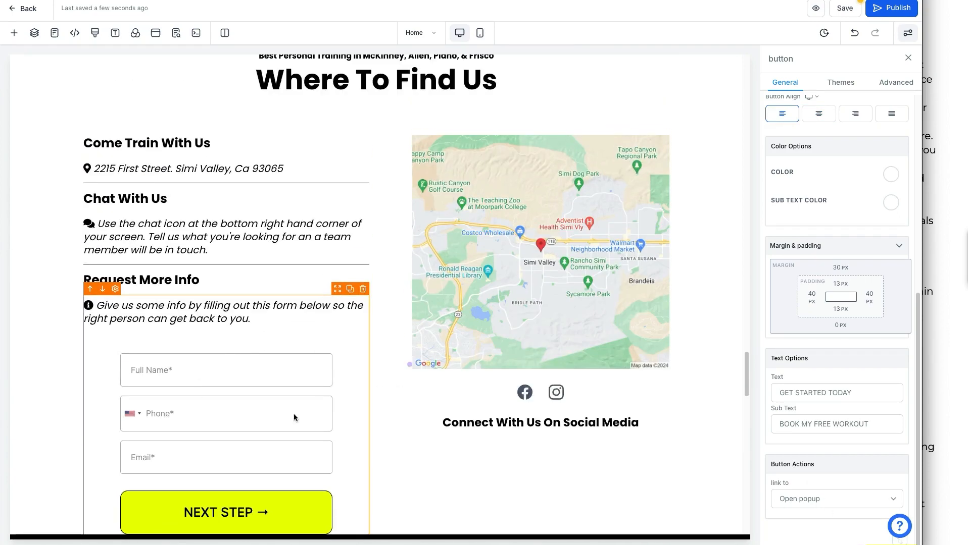
{"action": "scroll", "coordinate": [333, 387], "scroll_direction": "up", "scroll_amount": 5}
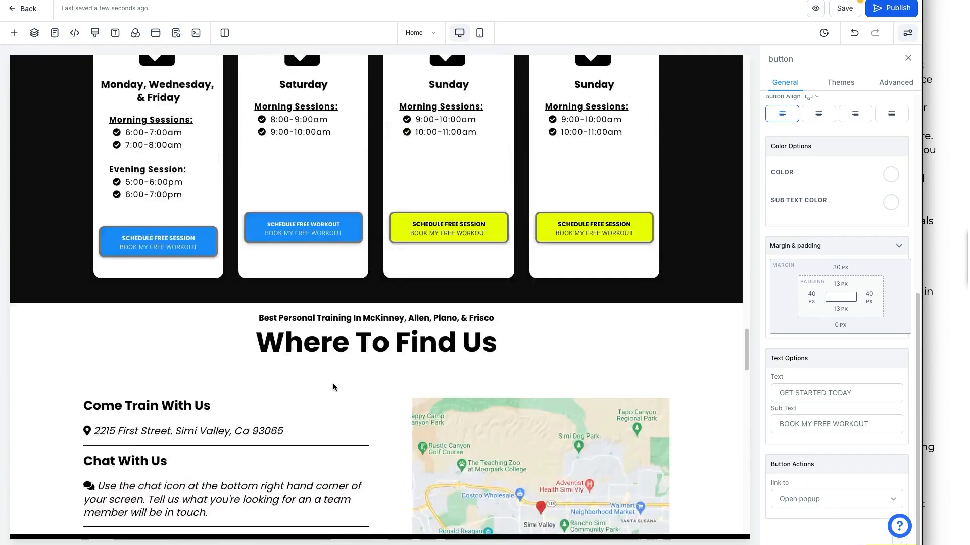
{"action": "scroll", "coordinate": [332, 387], "scroll_direction": "up", "scroll_amount": 2}
{"action": "left_click", "coordinate": [448, 303]}
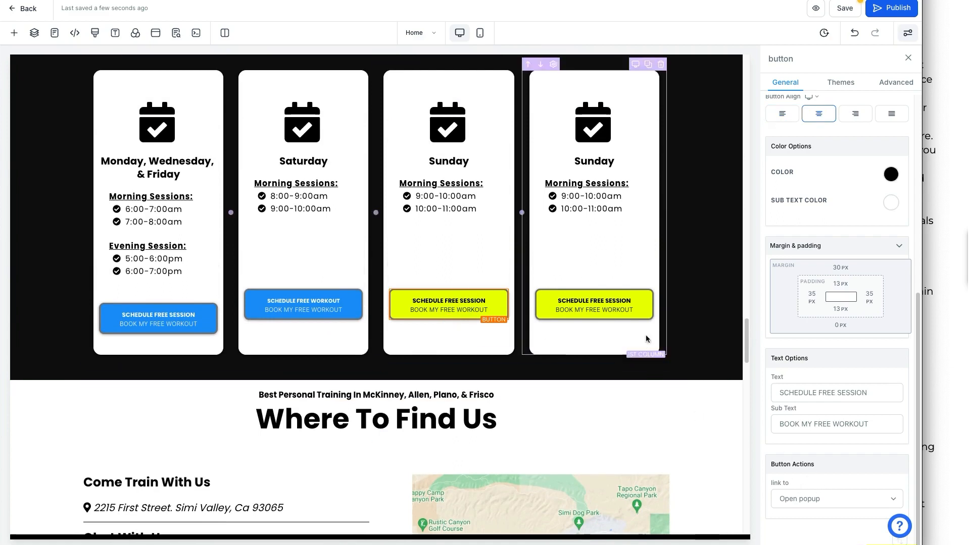
{"action": "left_click", "coordinate": [149, 310]}
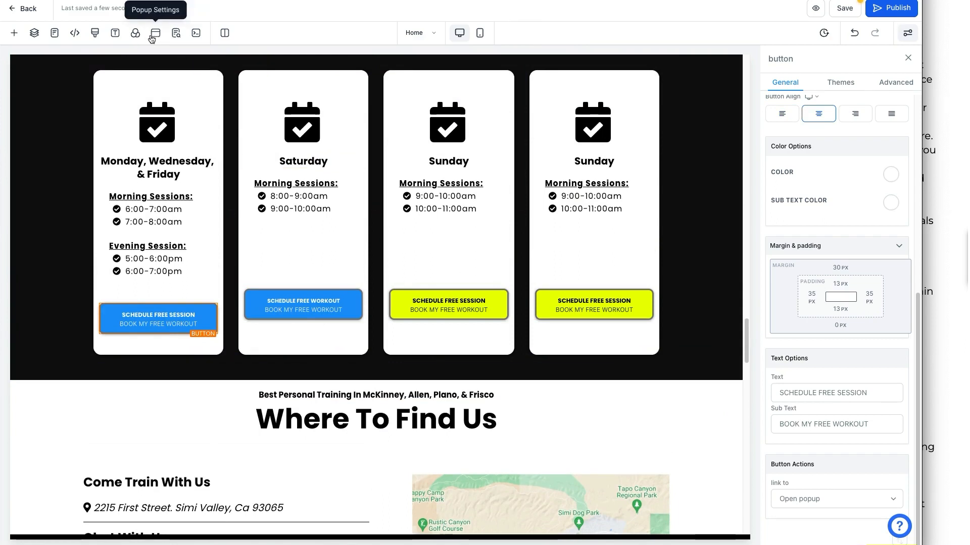
Open the booking popup from Popup Settings and select its BODYFORGE logo.
{"action": "mouse_move", "coordinate": [147, 22]}
{"action": "left_mouse_down"}
{"action": "mouse_move", "coordinate": [167, 44]}
{"action": "mouse_move", "coordinate": [146, 22]}
{"action": "left_mouse_up"}
{"action": "left_click_drag", "start_coordinate": [159, 49], "coordinate": [172, 89]}
{"action": "left_click_drag", "start_coordinate": [160, 50], "coordinate": [160, 72]}
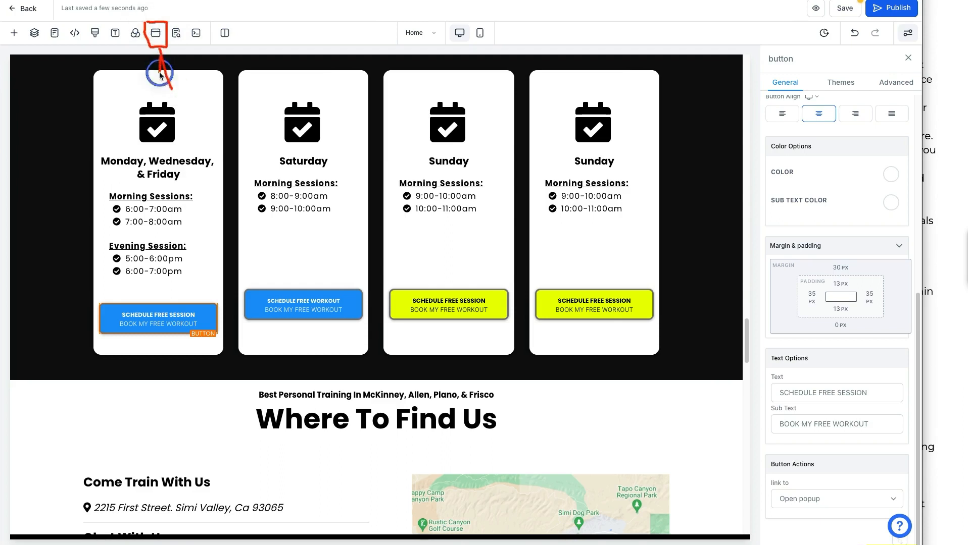
{"action": "left_click", "coordinate": [156, 33]}
{"action": "scroll", "coordinate": [422, 385], "scroll_direction": "down", "scroll_amount": 1}
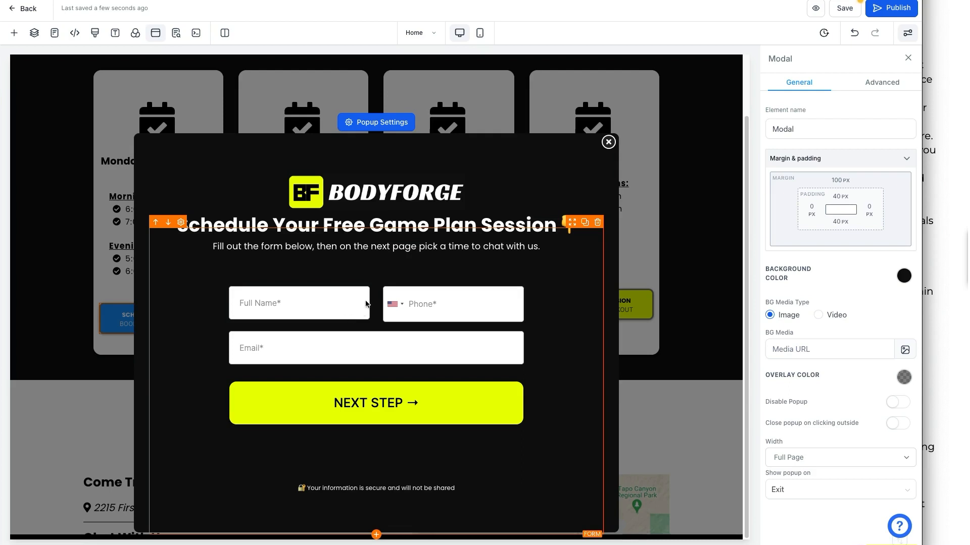
{"action": "left_click", "coordinate": [398, 206]}
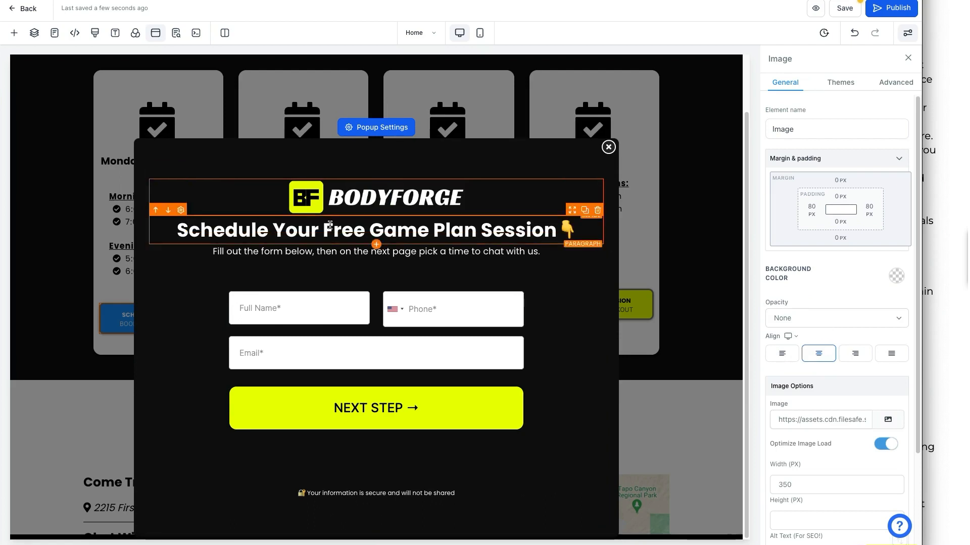
Swap the popup's BODYFORGE logo for the white-on-black EWC logo from the media library.
{"action": "left_click", "coordinate": [879, 423]}
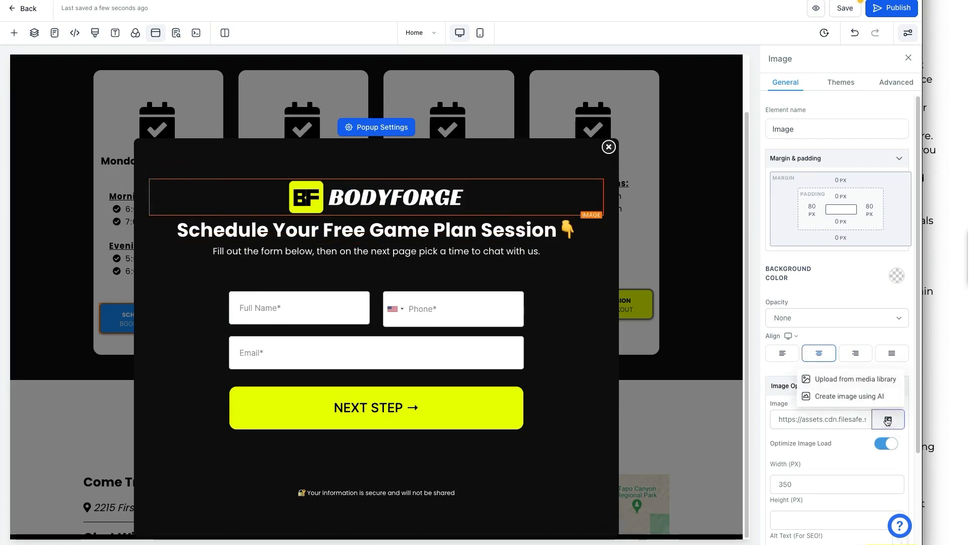
{"action": "left_click", "coordinate": [848, 379]}
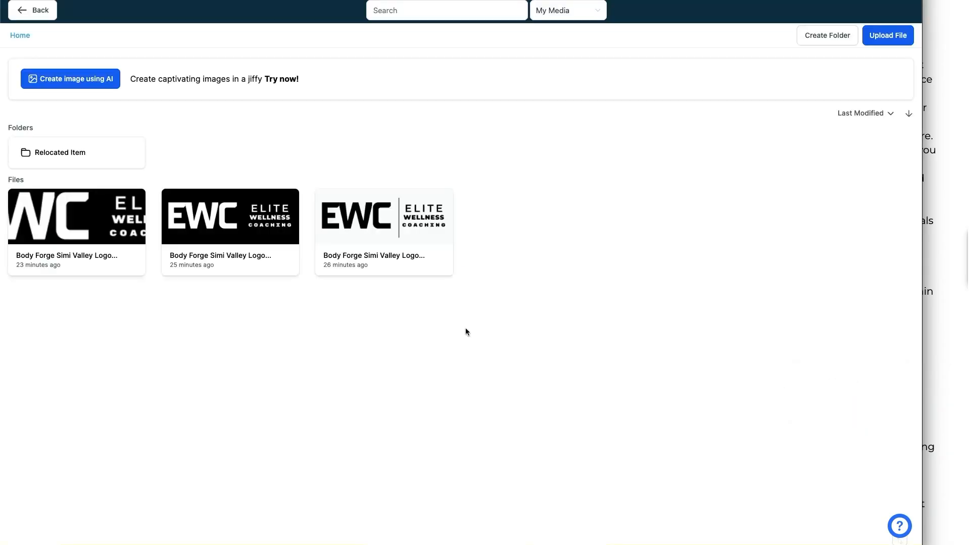
{"action": "left_click", "coordinate": [87, 229]}
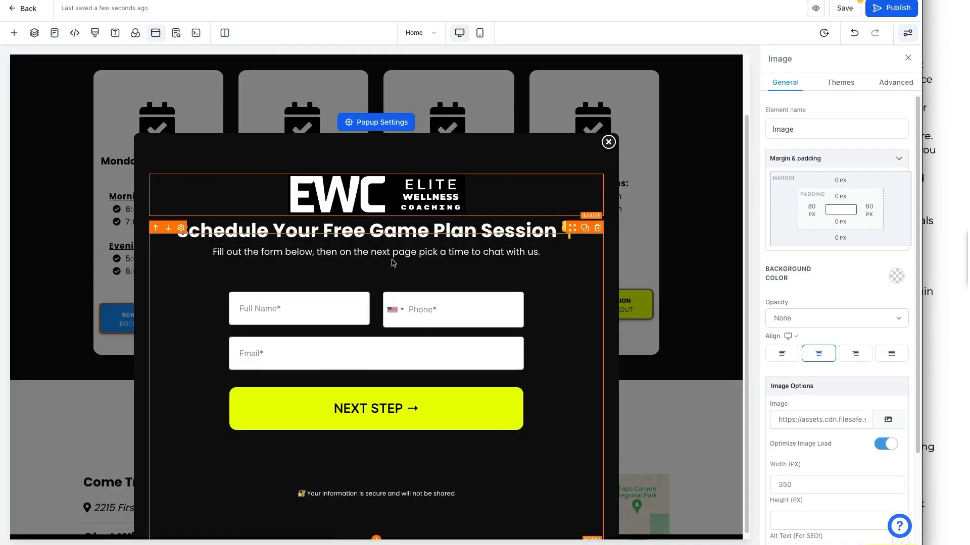
{"action": "left_click", "coordinate": [442, 280]}
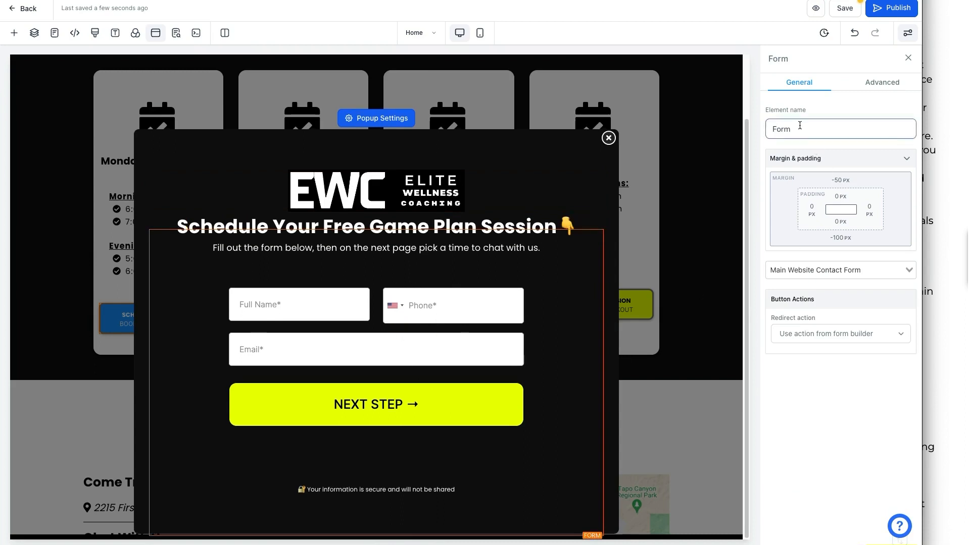
{"action": "left_click_drag", "start_coordinate": [773, 59], "coordinate": [810, 75]}
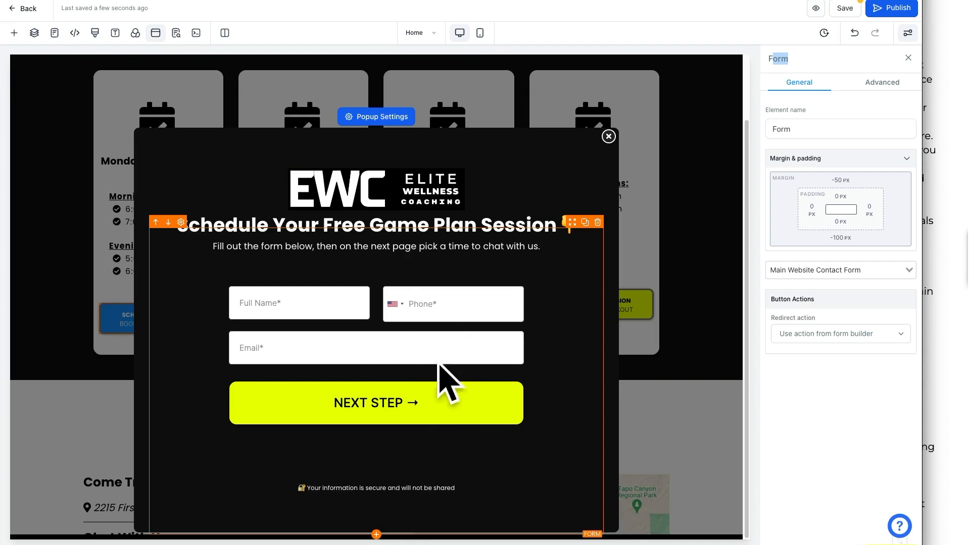
{"action": "left_click", "coordinate": [377, 120]}
Close the popup and bring up Text Options for the hero GET STARTED button.
{"action": "left_click", "coordinate": [609, 141]}
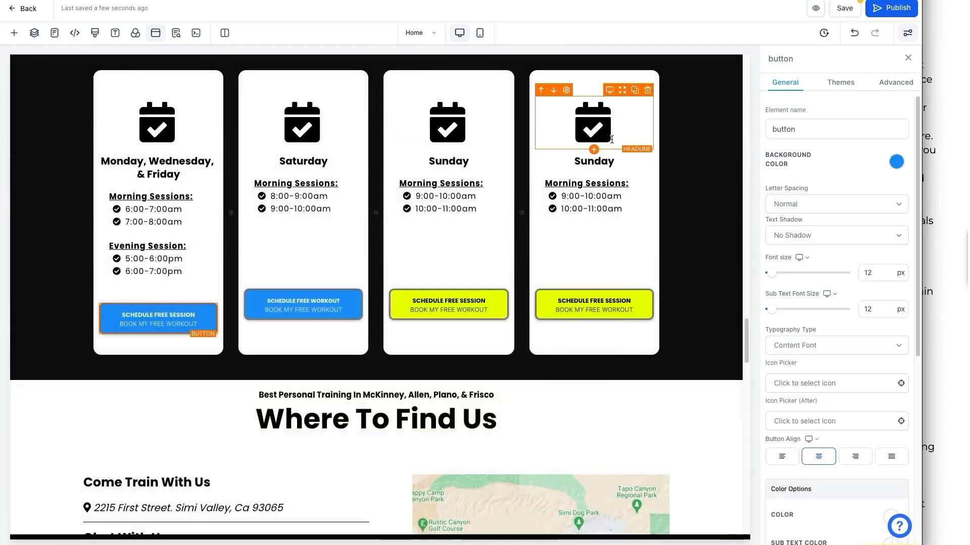
{"action": "scroll", "coordinate": [530, 278], "scroll_direction": "up", "scroll_amount": 3}
{"action": "scroll", "coordinate": [452, 443], "scroll_direction": "up", "scroll_amount": 12}
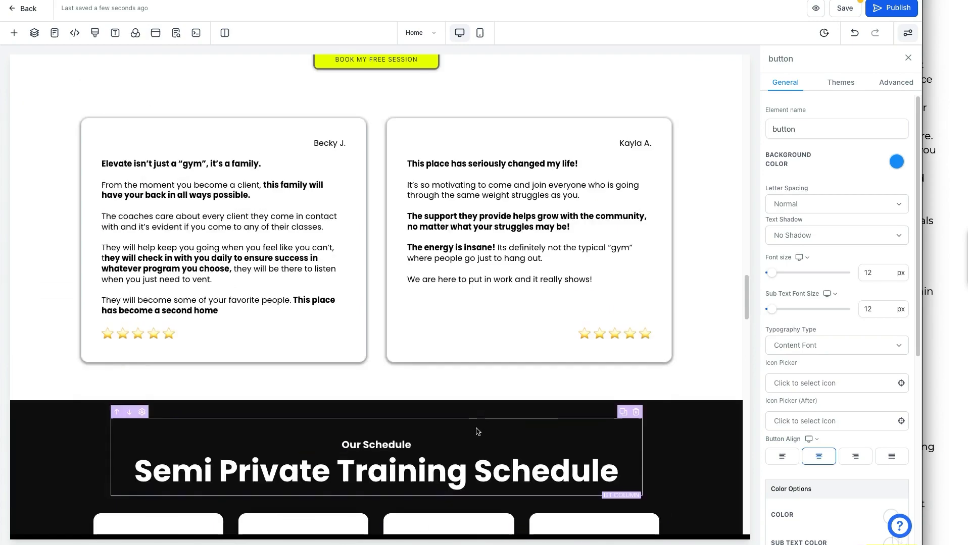
{"action": "left_click", "coordinate": [376, 341]}
{"action": "scroll", "coordinate": [853, 442], "scroll_direction": "down", "scroll_amount": 6}
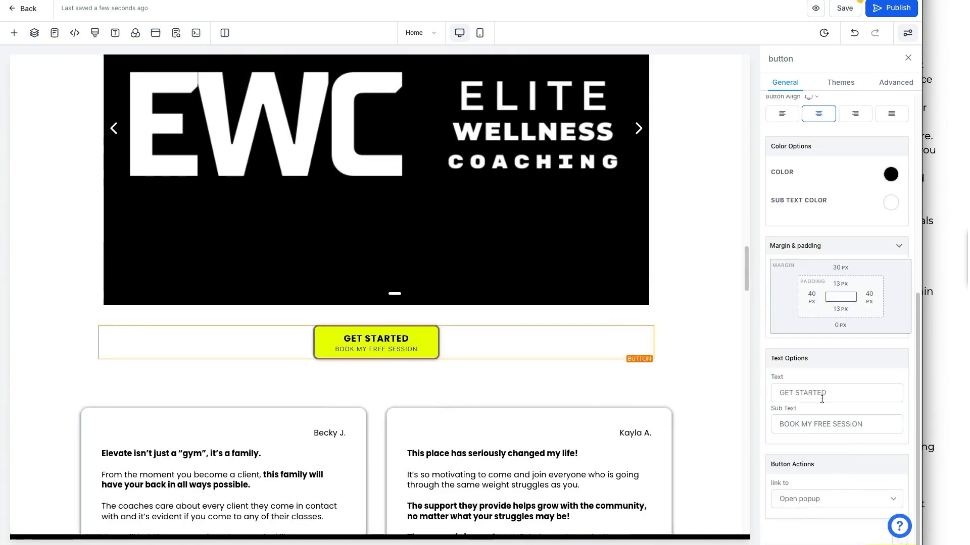
{"action": "double_click", "coordinate": [802, 358]}
{"action": "mouse_move", "coordinate": [399, 350]}
{"action": "left_click", "coordinate": [818, 394]}
{"action": "left_click", "coordinate": [807, 418]}
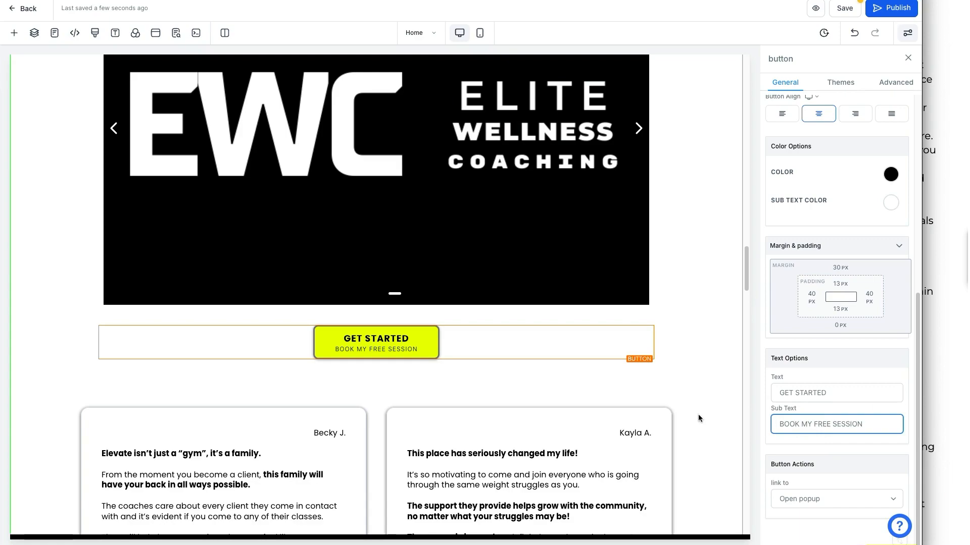
{"action": "scroll", "coordinate": [698, 414], "scroll_direction": "up", "scroll_amount": 10}
{"action": "scroll", "coordinate": [691, 419], "scroll_direction": "up", "scroll_amount": 10}
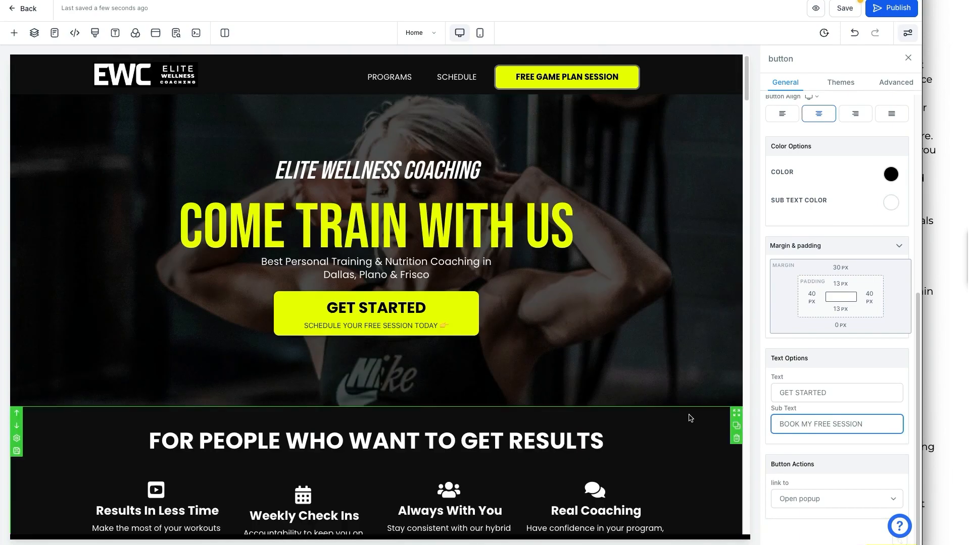
{"action": "left_click", "coordinate": [943, 384]}
{"action": "scroll", "coordinate": [879, 377], "scroll_direction": "down", "scroll_amount": 3}
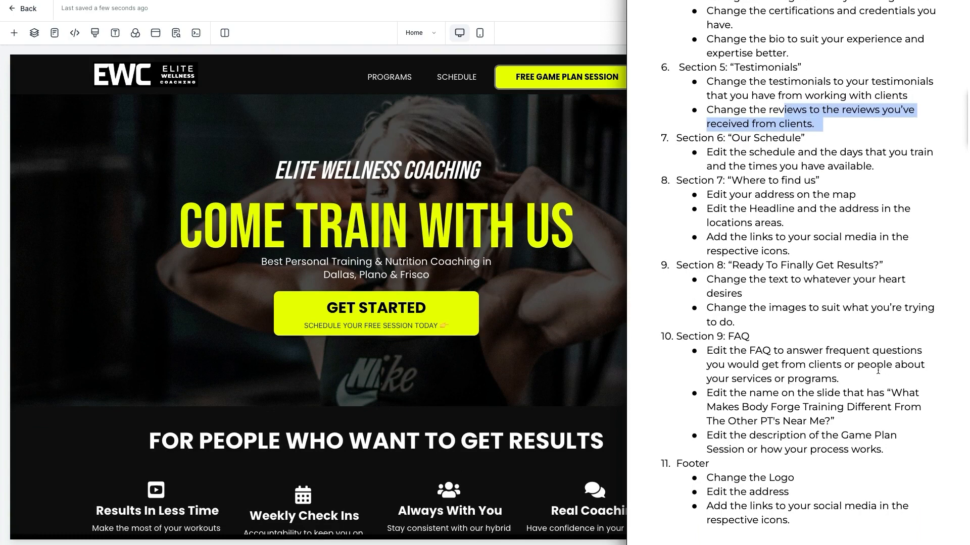
{"action": "left_click", "coordinate": [575, 343]}
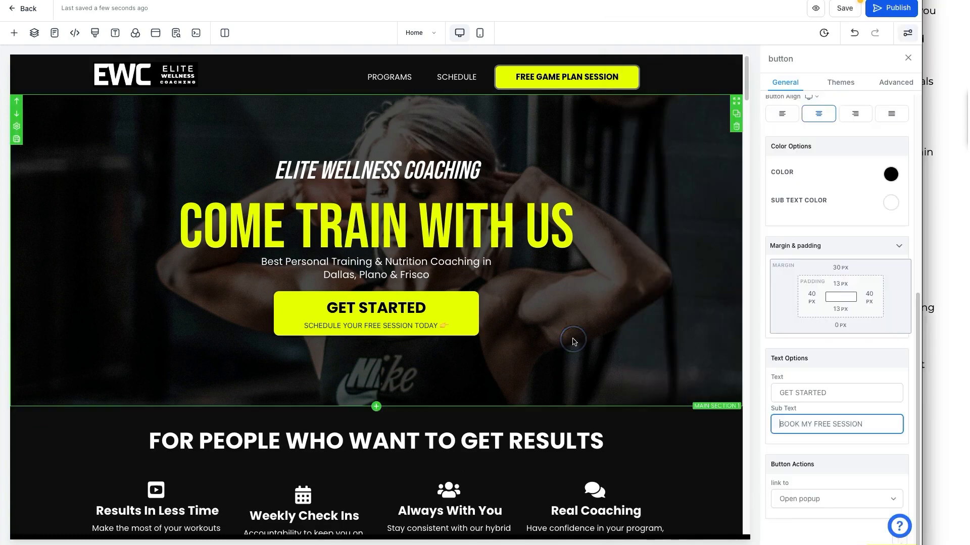
{"action": "left_click", "coordinate": [933, 311]}
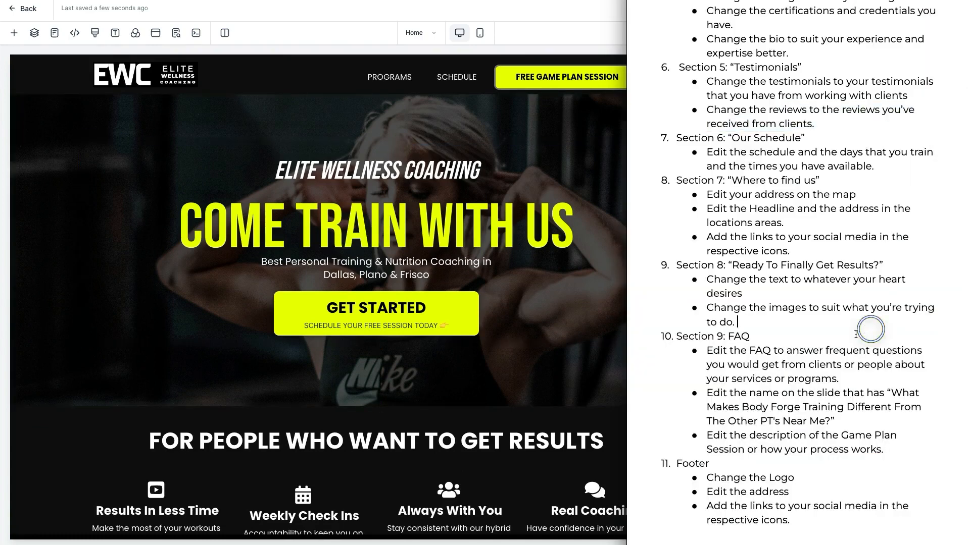
{"action": "scroll", "coordinate": [847, 338], "scroll_direction": "up", "scroll_amount": 5}
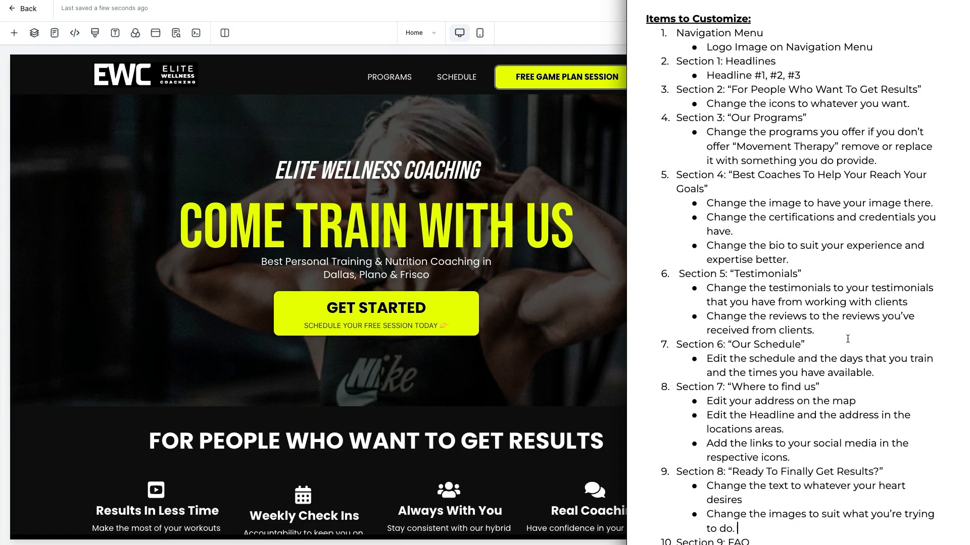
{"action": "left_click_drag", "start_coordinate": [701, 37], "coordinate": [817, 382]}
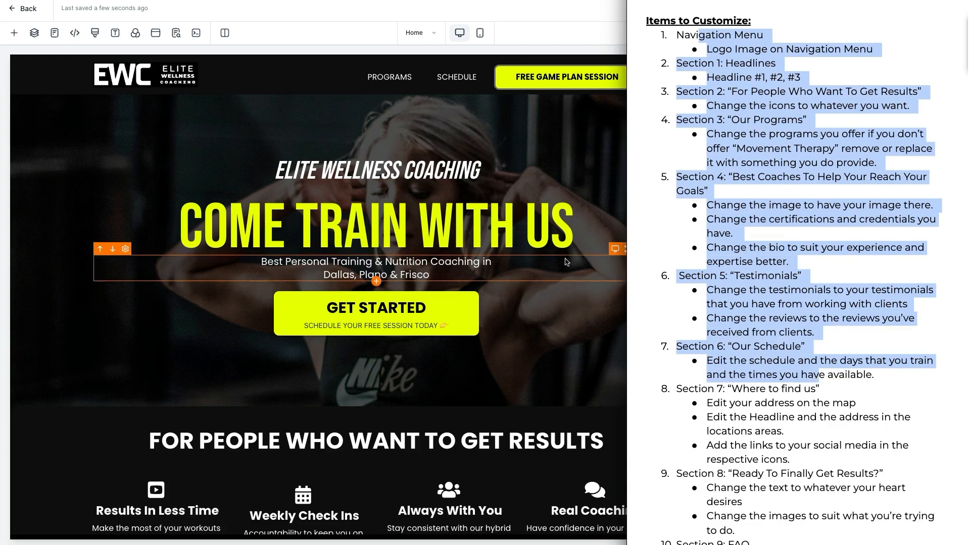
{"action": "key", "text": "alt+Tab"}
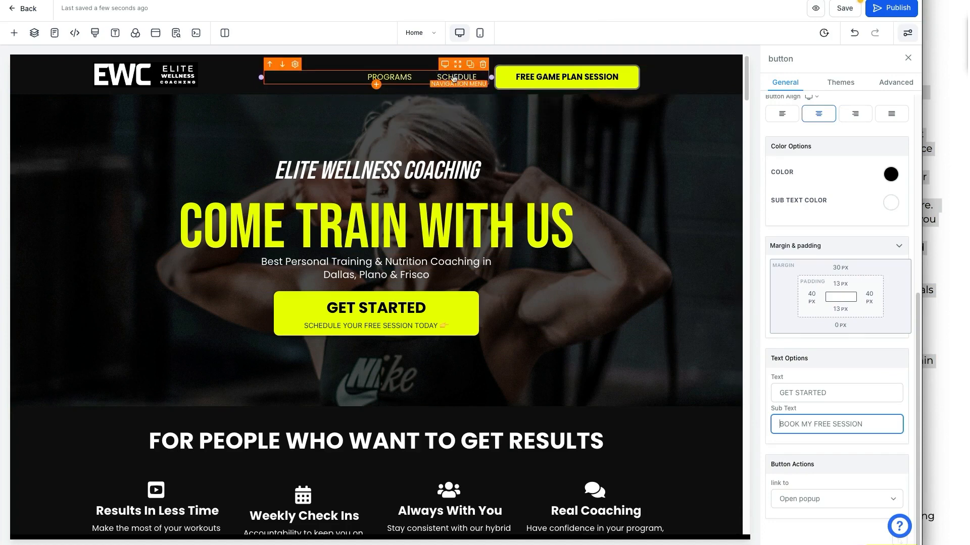
Review the header navigation menu, then save the Elite Wellness Coaching home page edits.
{"action": "left_click", "coordinate": [399, 82]}
{"action": "scroll", "coordinate": [482, 220], "scroll_direction": "down", "scroll_amount": 15}
{"action": "scroll", "coordinate": [482, 221], "scroll_direction": "up", "scroll_amount": 3}
{"action": "scroll", "coordinate": [453, 228], "scroll_direction": "up", "scroll_amount": 12}
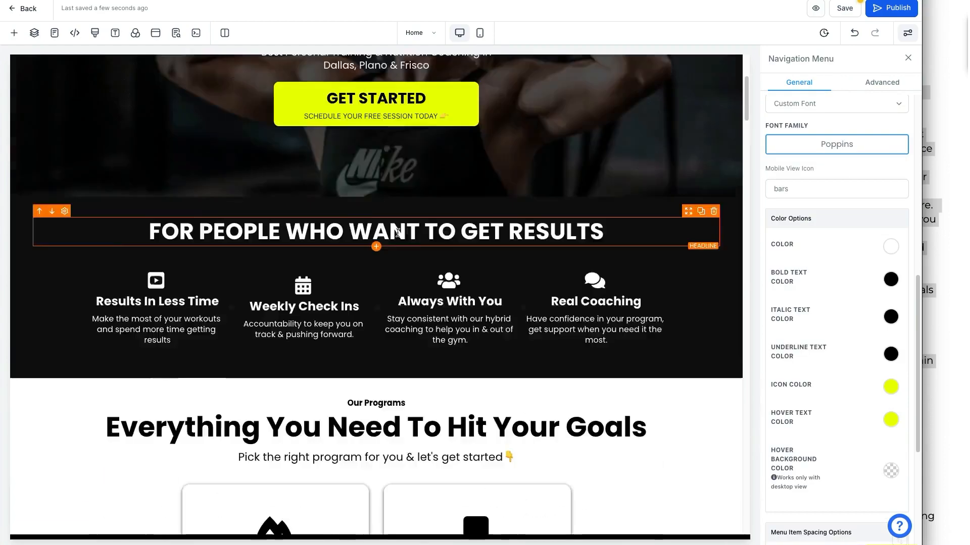
{"action": "scroll", "coordinate": [428, 207], "scroll_direction": "down", "scroll_amount": 20}
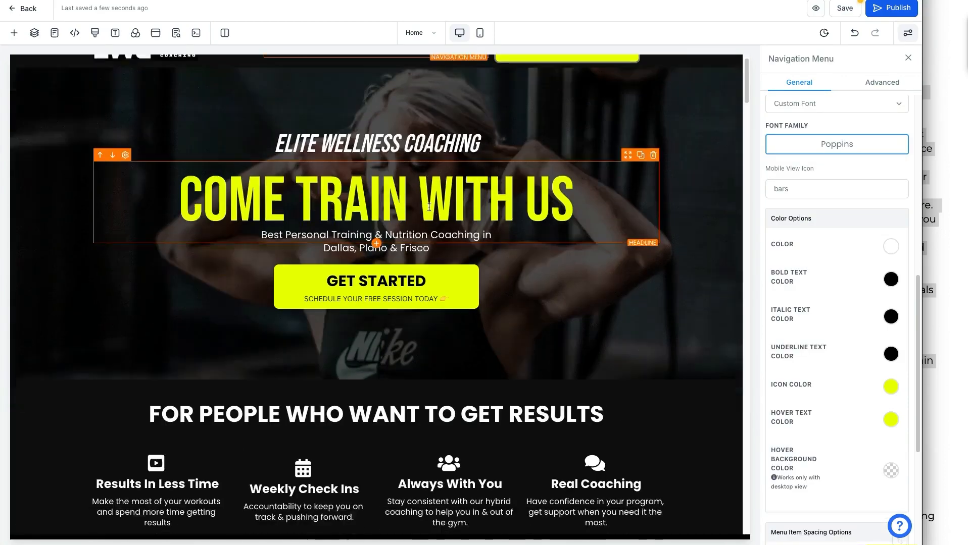
{"action": "scroll", "coordinate": [429, 207], "scroll_direction": "down", "scroll_amount": 10}
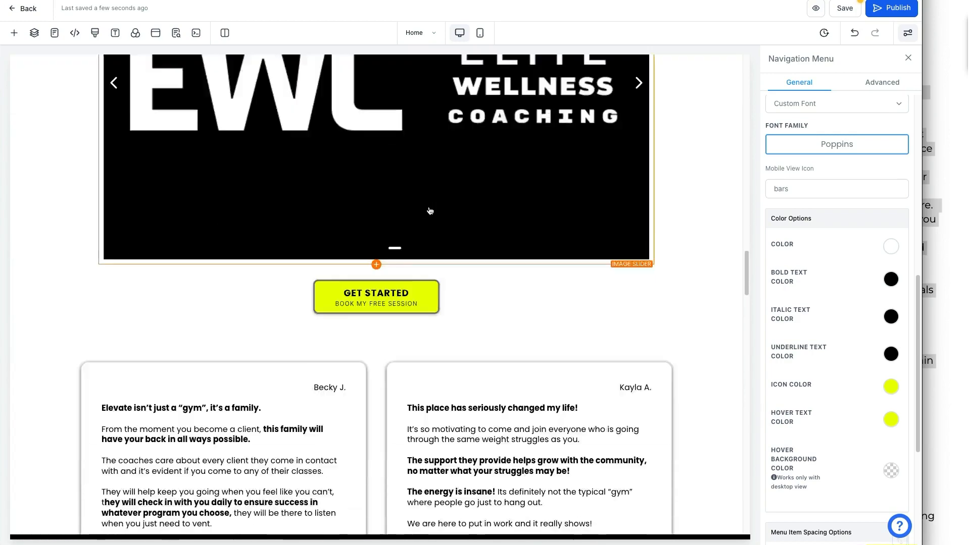
{"action": "scroll", "coordinate": [482, 255], "scroll_direction": "up", "scroll_amount": 10}
{"action": "scroll", "coordinate": [483, 255], "scroll_direction": "up", "scroll_amount": 20}
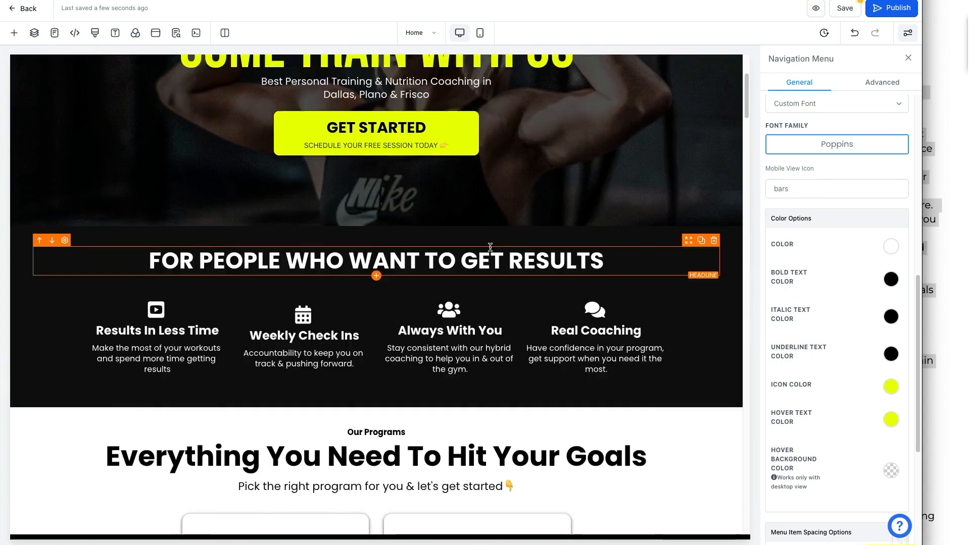
{"action": "left_click", "coordinate": [835, 10]}
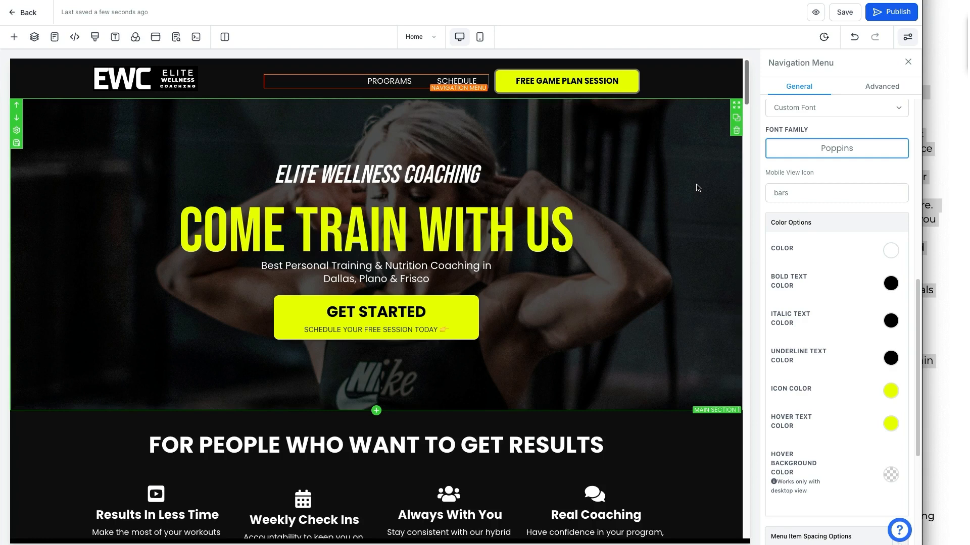
{"action": "left_click", "coordinate": [816, 13]}
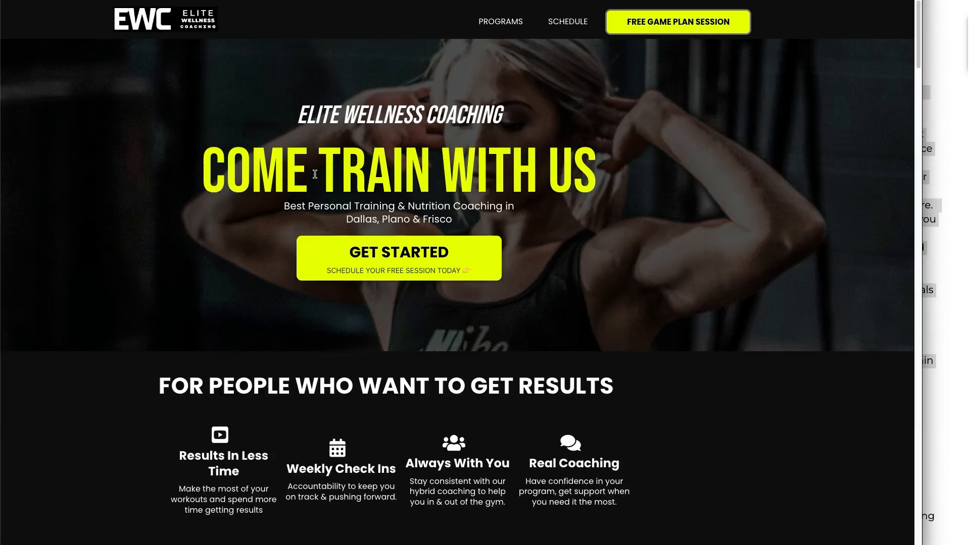
{"action": "scroll", "coordinate": [507, 248], "scroll_direction": "down", "scroll_amount": 10}
{"action": "scroll", "coordinate": [505, 247], "scroll_direction": "down", "scroll_amount": 20}
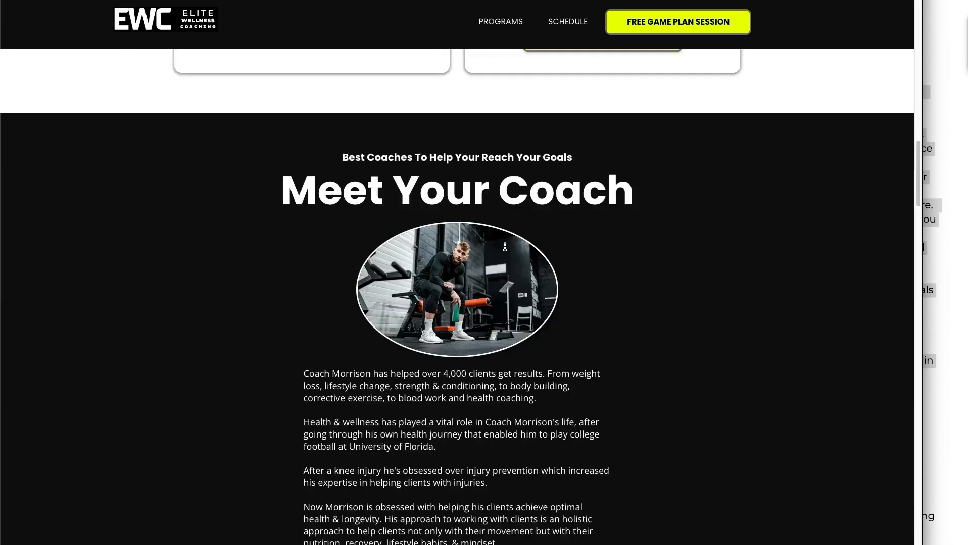
{"action": "scroll", "coordinate": [505, 250], "scroll_direction": "down", "scroll_amount": 15}
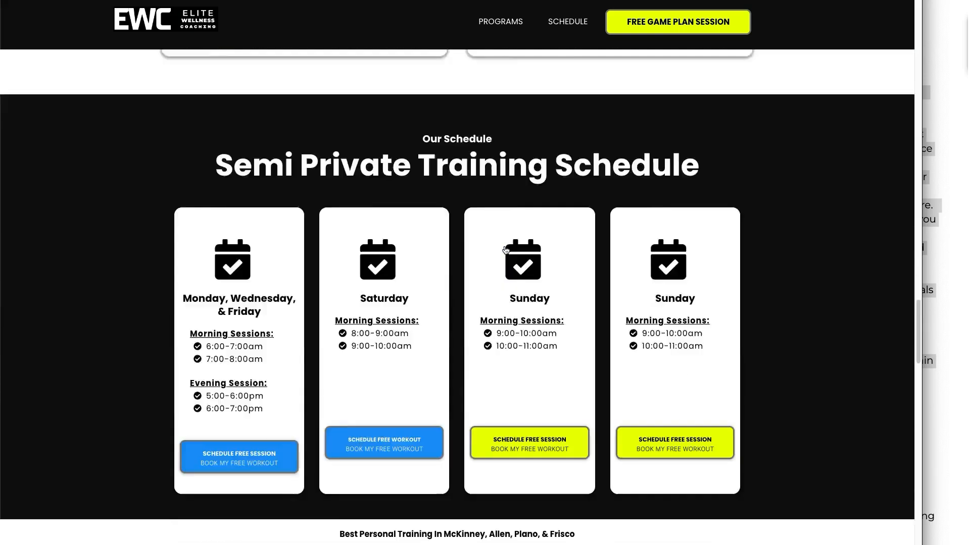
{"action": "scroll", "coordinate": [384, 196], "scroll_direction": "down", "scroll_amount": 10}
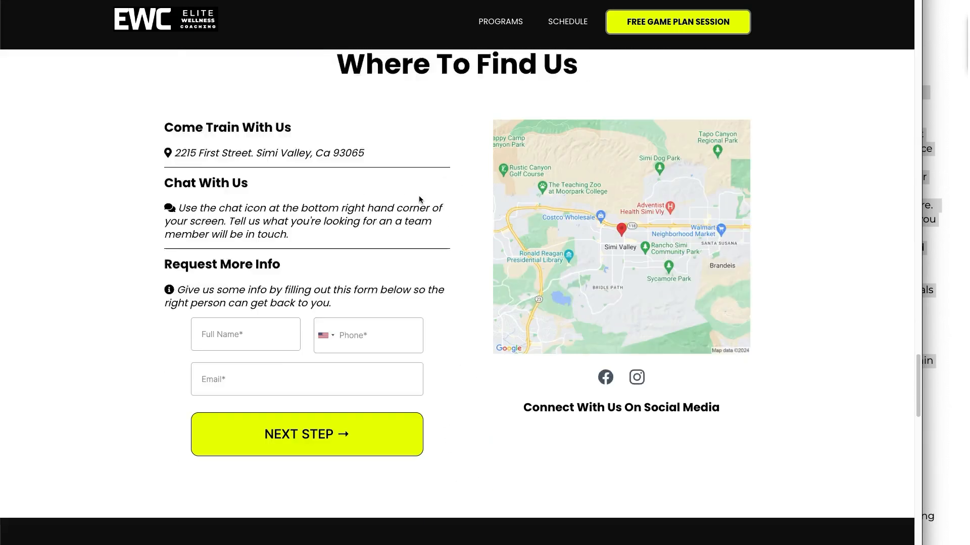
{"action": "scroll", "coordinate": [637, 228], "scroll_direction": "up", "scroll_amount": 3}
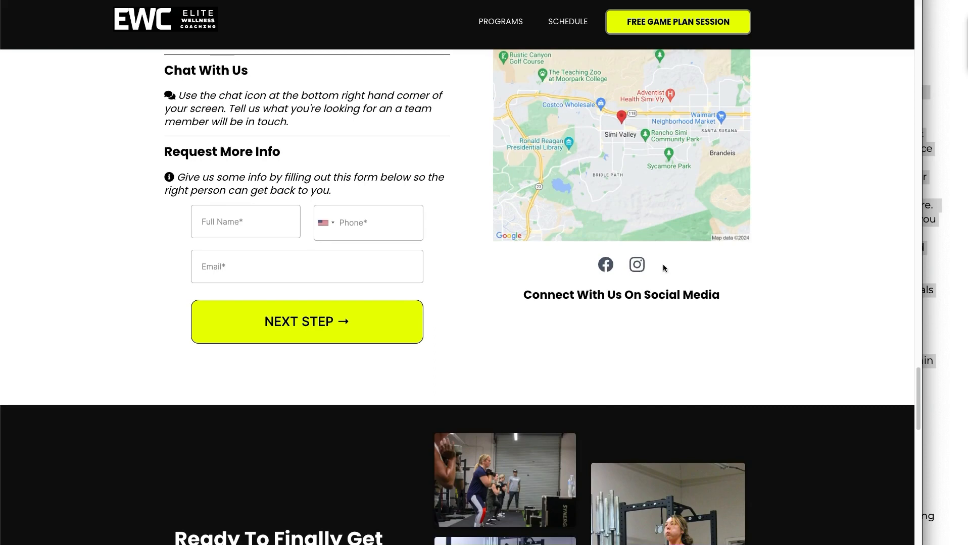
{"action": "scroll", "coordinate": [633, 256], "scroll_direction": "down", "scroll_amount": 7}
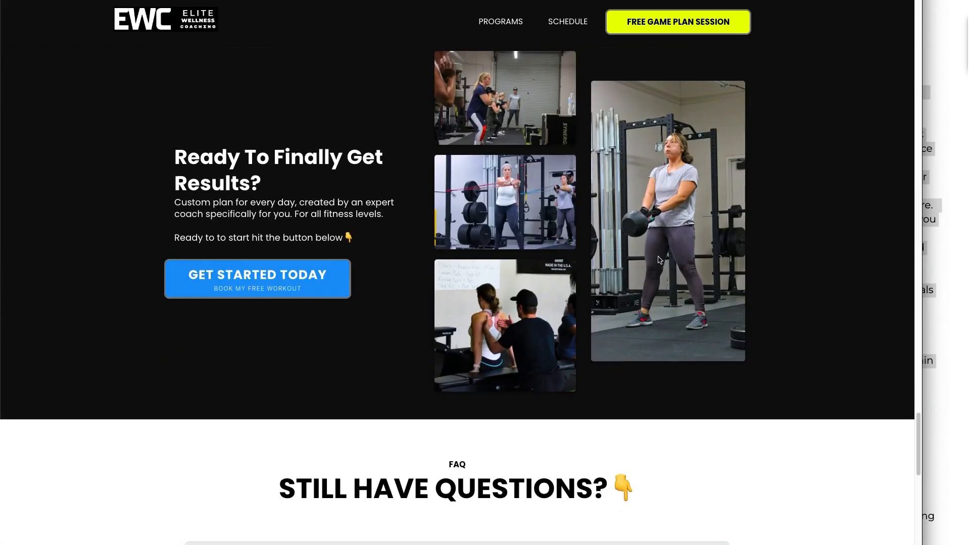
{"action": "scroll", "coordinate": [656, 257], "scroll_direction": "down", "scroll_amount": 8}
{"action": "left_click", "coordinate": [313, 222]}
{"action": "left_click", "coordinate": [313, 222]}
{"action": "left_click", "coordinate": [327, 192]}
{"action": "left_click", "coordinate": [327, 191]}
{"action": "scroll", "coordinate": [405, 207], "scroll_direction": "down", "scroll_amount": 2}
{"action": "scroll", "coordinate": [405, 207], "scroll_direction": "down", "scroll_amount": 2}
{"action": "scroll", "coordinate": [545, 307], "scroll_direction": "up", "scroll_amount": 15}
{"action": "scroll", "coordinate": [545, 303], "scroll_direction": "up", "scroll_amount": 10}
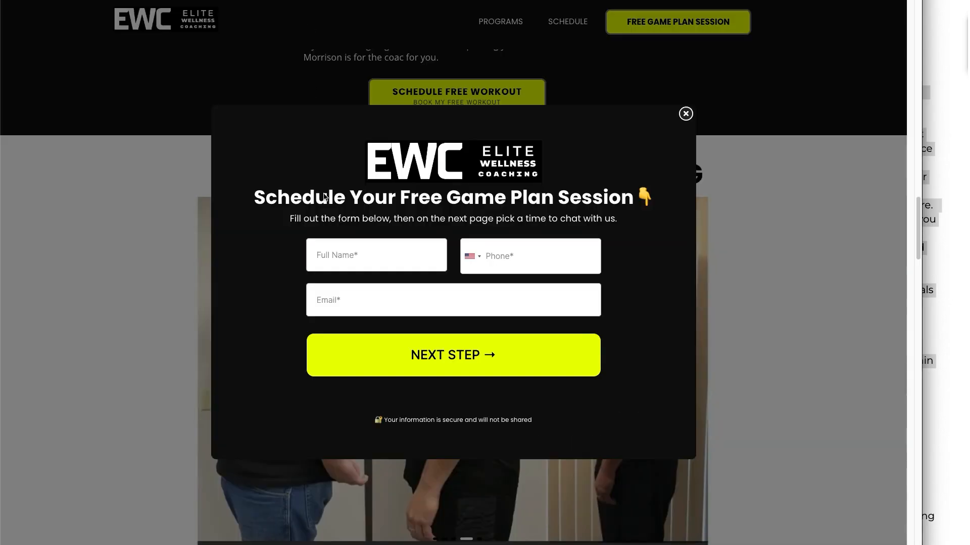
{"action": "left_click", "coordinate": [687, 113]}
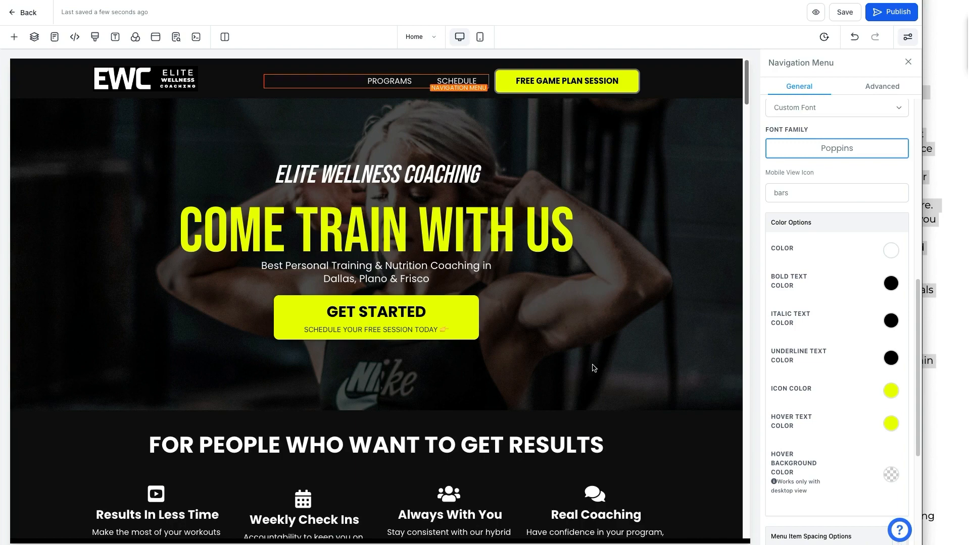
{"action": "scroll", "coordinate": [601, 392], "scroll_direction": "down", "scroll_amount": 10}
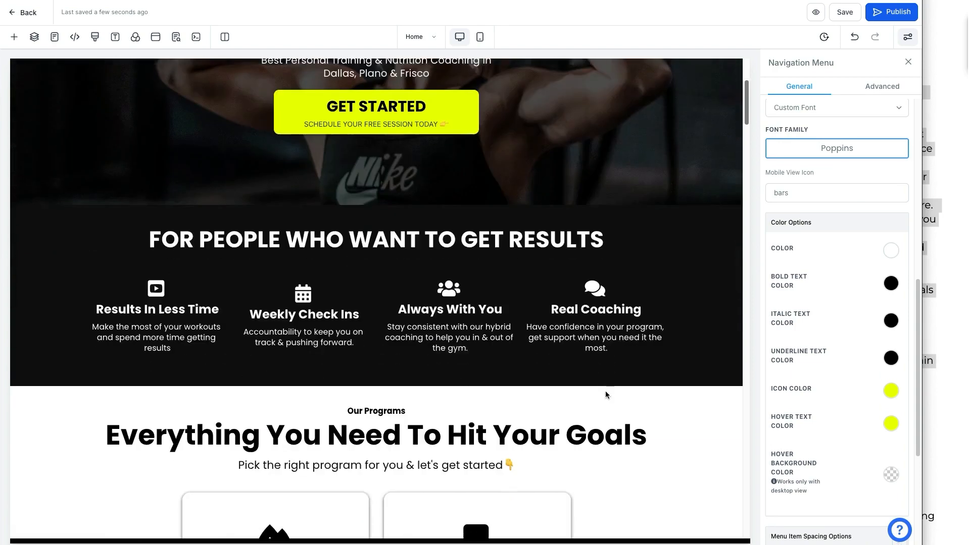
{"action": "scroll", "coordinate": [605, 394], "scroll_direction": "down", "scroll_amount": 15}
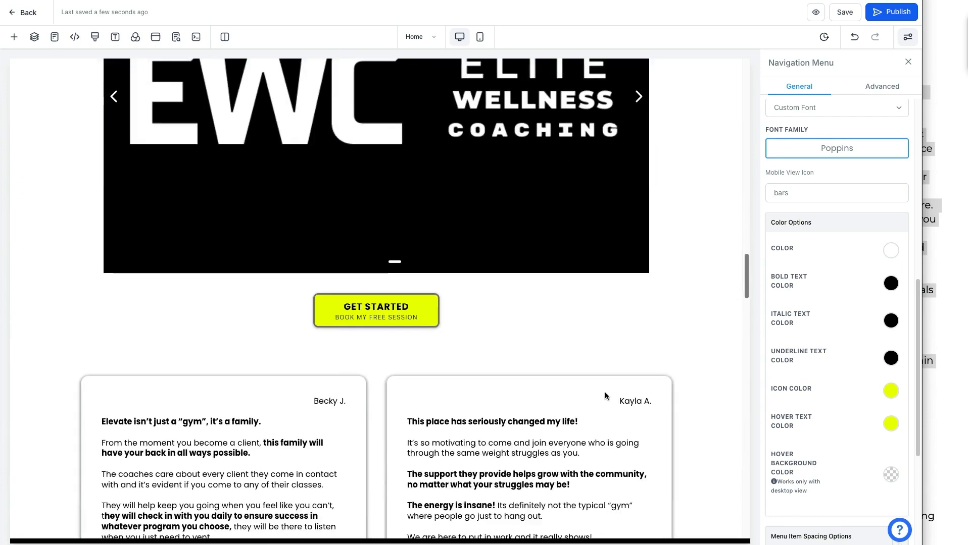
{"action": "scroll", "coordinate": [606, 395], "scroll_direction": "down", "scroll_amount": 15}
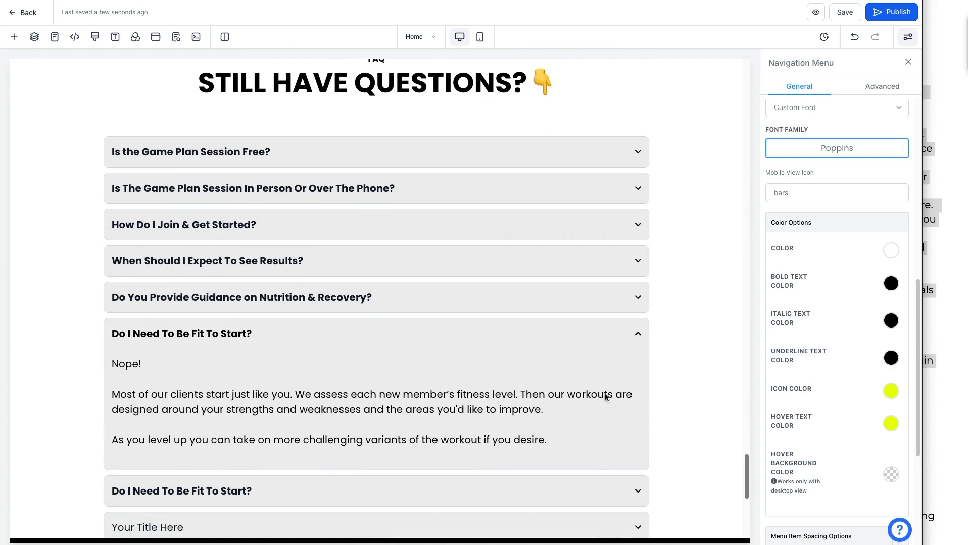
{"action": "scroll", "coordinate": [604, 396], "scroll_direction": "up", "scroll_amount": 4}
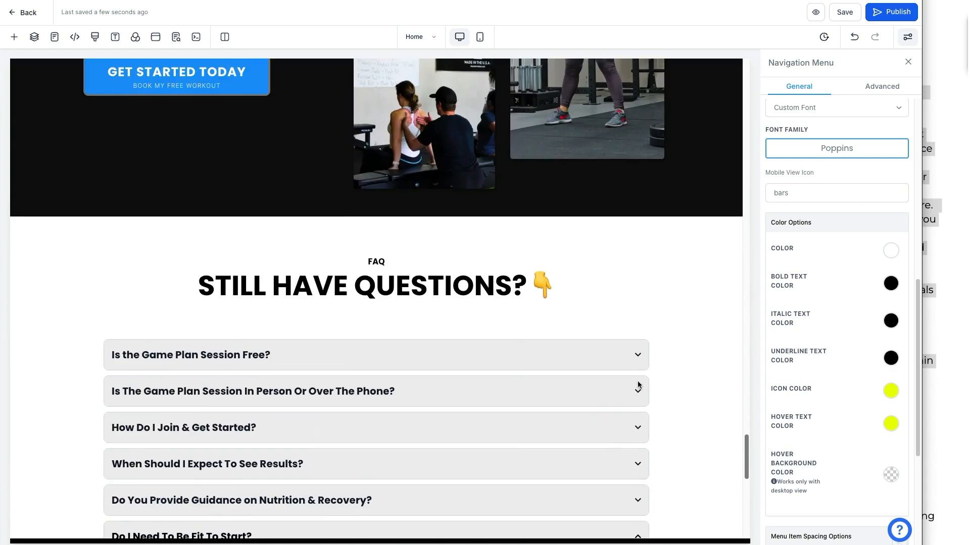
{"action": "scroll", "coordinate": [651, 348], "scroll_direction": "down", "scroll_amount": 6}
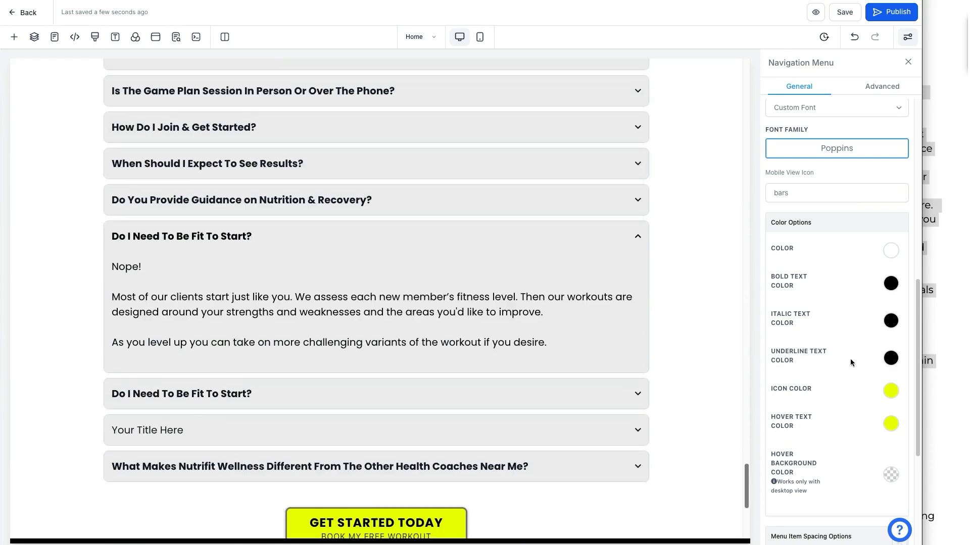
{"action": "left_click", "coordinate": [931, 331]}
{"action": "left_click", "coordinate": [911, 346]}
{"action": "scroll", "coordinate": [865, 372], "scroll_direction": "down", "scroll_amount": 2}
{"action": "scroll", "coordinate": [865, 373], "scroll_direction": "down", "scroll_amount": 6}
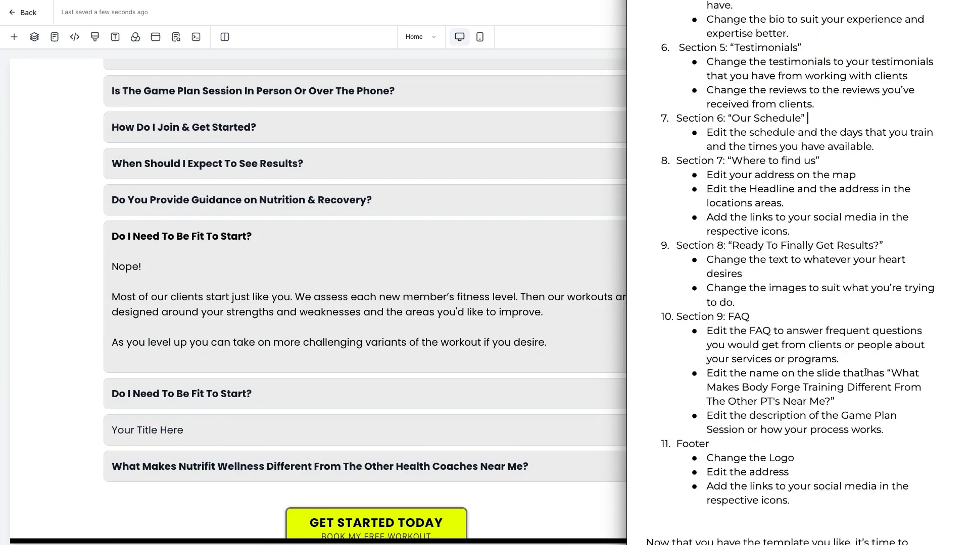
{"action": "scroll", "coordinate": [865, 372], "scroll_direction": "up", "scroll_amount": 10}
{"action": "scroll", "coordinate": [865, 372], "scroll_direction": "down", "scroll_amount": 5}
{"action": "scroll", "coordinate": [864, 372], "scroll_direction": "down", "scroll_amount": 10}
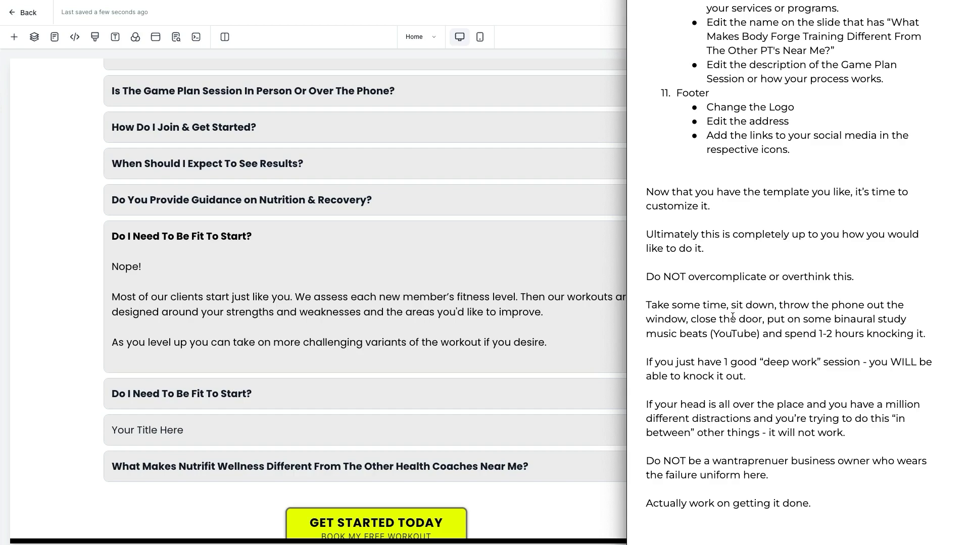
{"action": "left_click", "coordinate": [260, 352]}
{"action": "scroll", "coordinate": [261, 349], "scroll_direction": "up", "scroll_amount": 20}
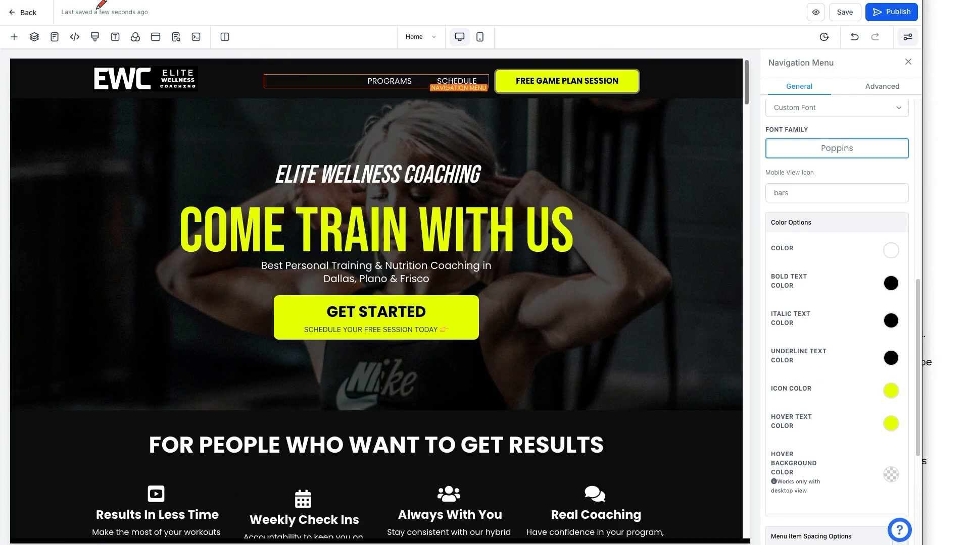
Swap the header logo for the newly uploaded EWC logo from the media library.
{"action": "mouse_move", "coordinate": [177, 93]}
{"action": "left_mouse_down"}
{"action": "mouse_move", "coordinate": [205, 179]}
{"action": "mouse_move", "coordinate": [194, 115]}
{"action": "left_mouse_up"}
{"action": "mouse_move", "coordinate": [698, 70]}
{"action": "left_mouse_down"}
{"action": "mouse_move", "coordinate": [689, 105]}
{"action": "mouse_move", "coordinate": [56, 100]}
{"action": "left_mouse_up"}
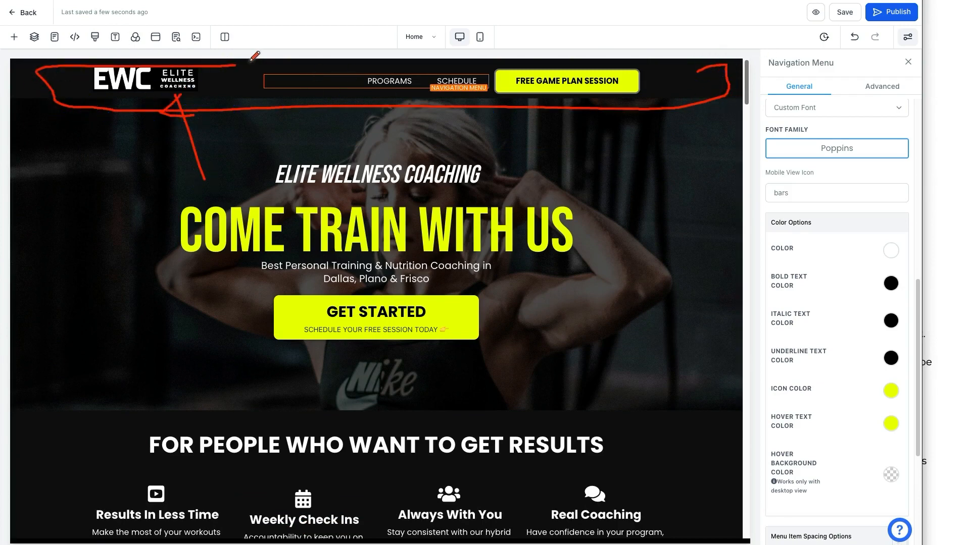
{"action": "mouse_move", "coordinate": [202, 71]}
{"action": "left_mouse_down"}
{"action": "mouse_move", "coordinate": [206, 91]}
{"action": "mouse_move", "coordinate": [117, 97]}
{"action": "left_mouse_up"}
{"action": "left_click", "coordinate": [116, 78]}
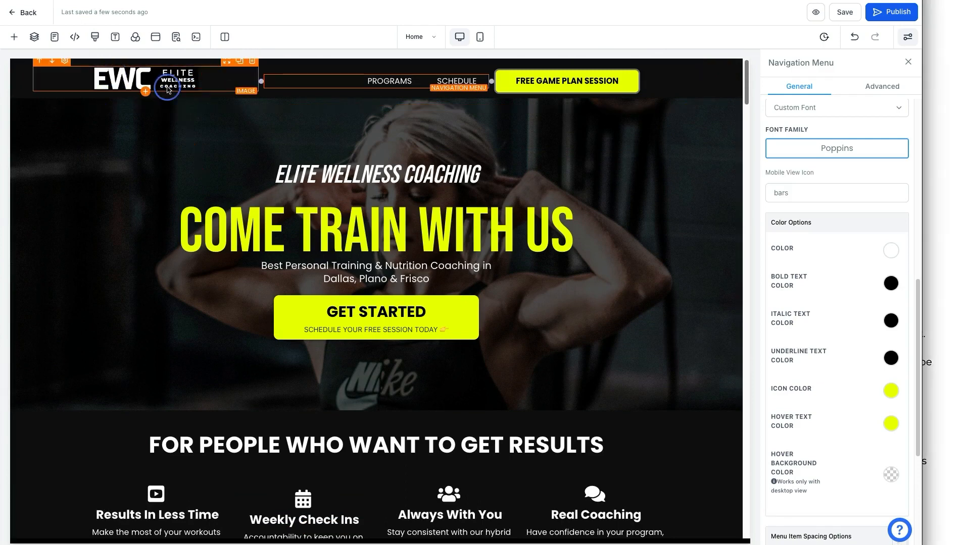
{"action": "left_click", "coordinate": [888, 300]}
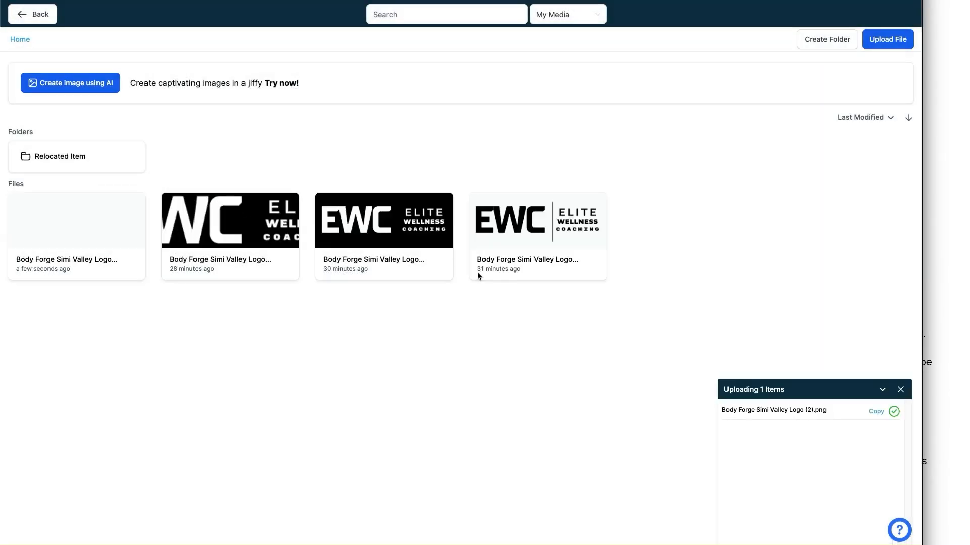
{"action": "left_click", "coordinate": [91, 232]}
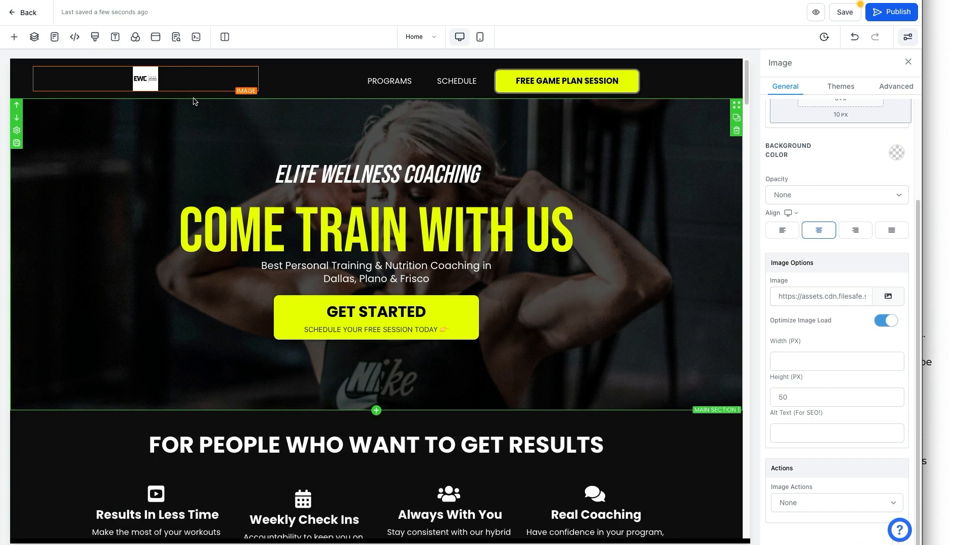
{"action": "left_click", "coordinate": [943, 242]}
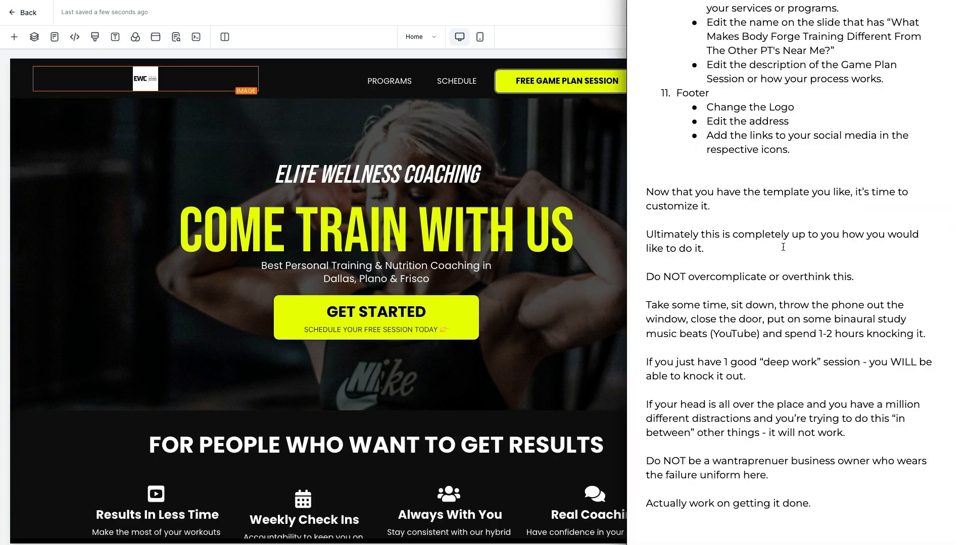
Scroll the customization notes down to the green 'Customize Template' graphic.
{"action": "scroll", "coordinate": [780, 246], "scroll_direction": "down", "scroll_amount": 10}
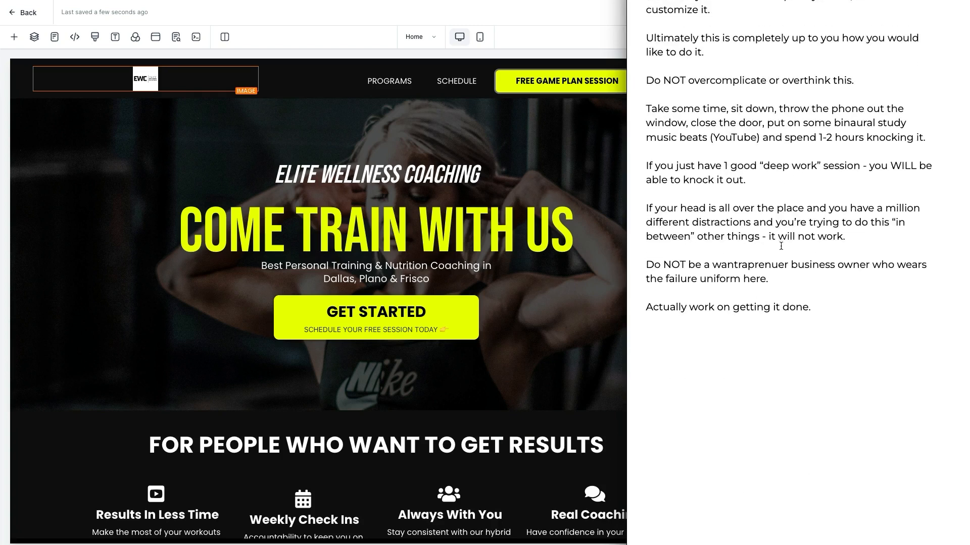
{"action": "scroll", "coordinate": [781, 246], "scroll_direction": "down", "scroll_amount": 2}
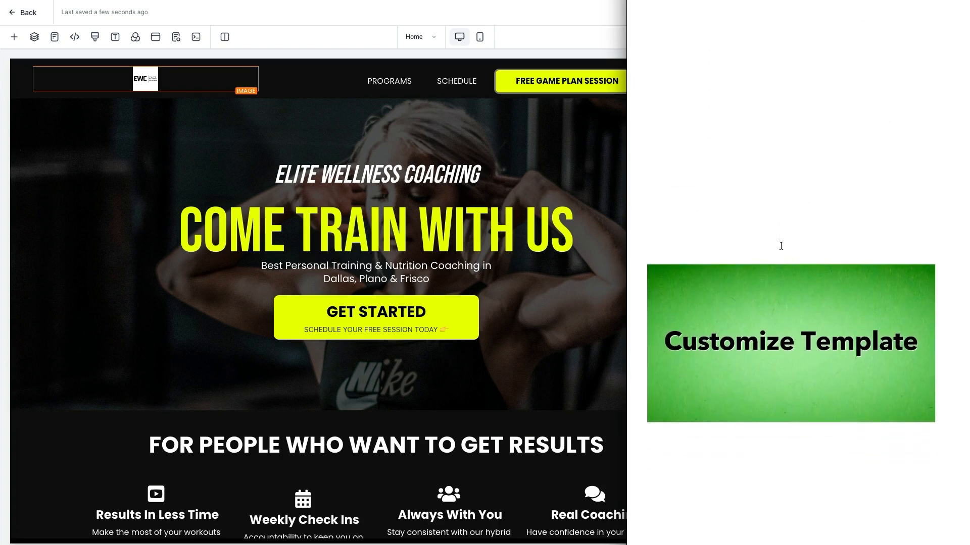